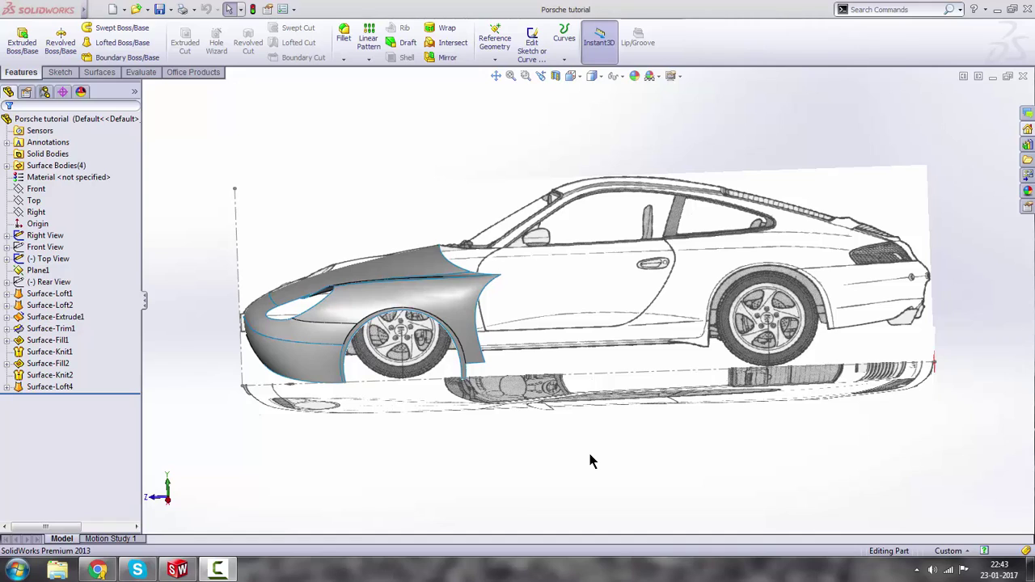
In a new 3D sketch, draw a two-point spline along the door's window line from the fender's rear tip to the door's rear upper corner.
middle_drag(540, 301, 563, 349)
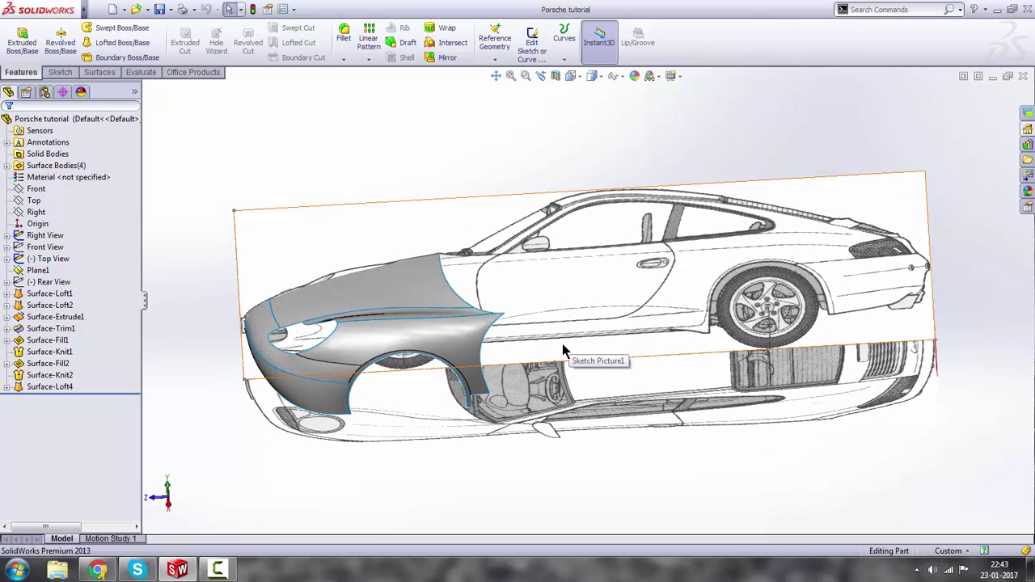
key(space)
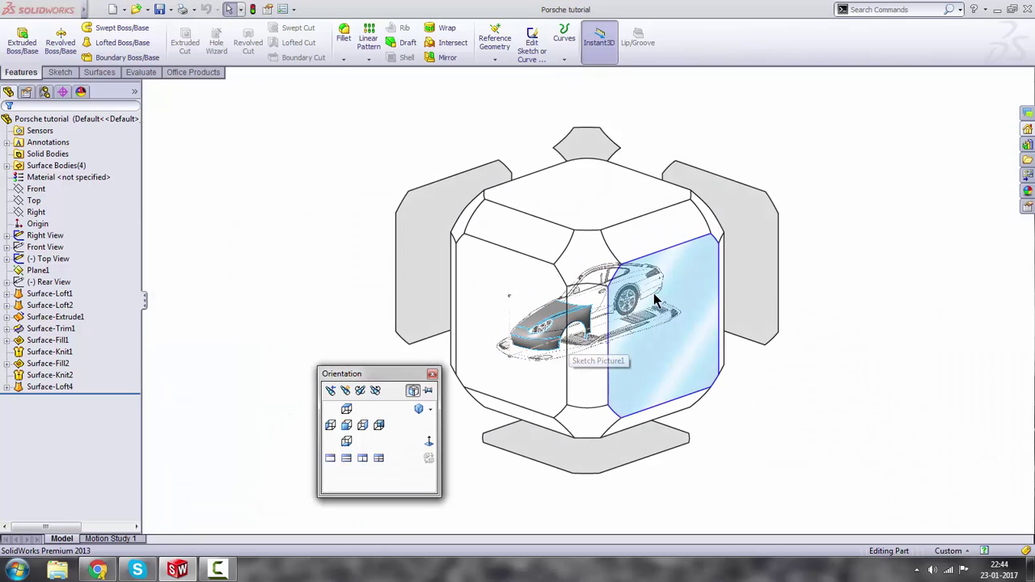
click(643, 291)
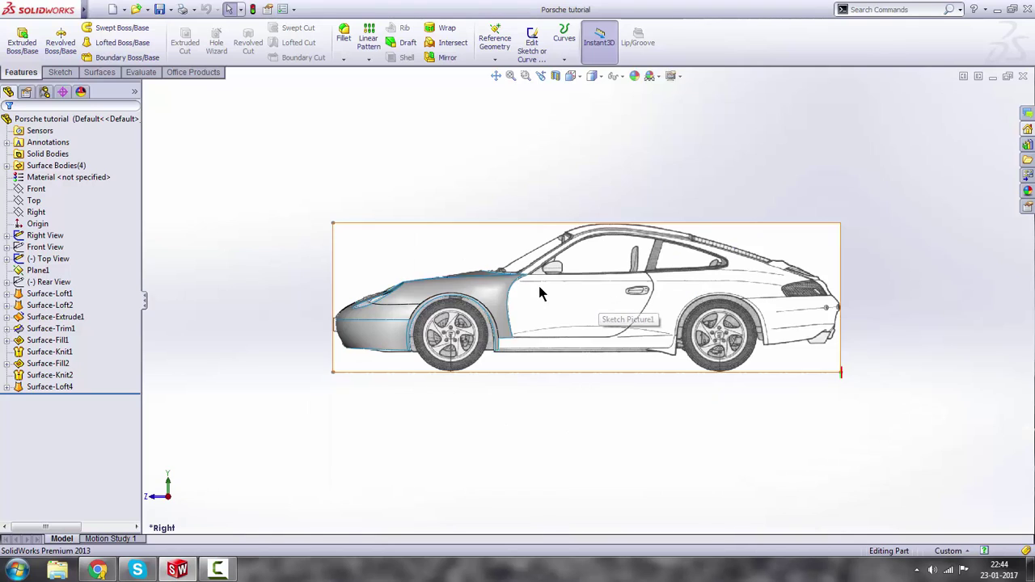
scroll(545, 291, down, 5)
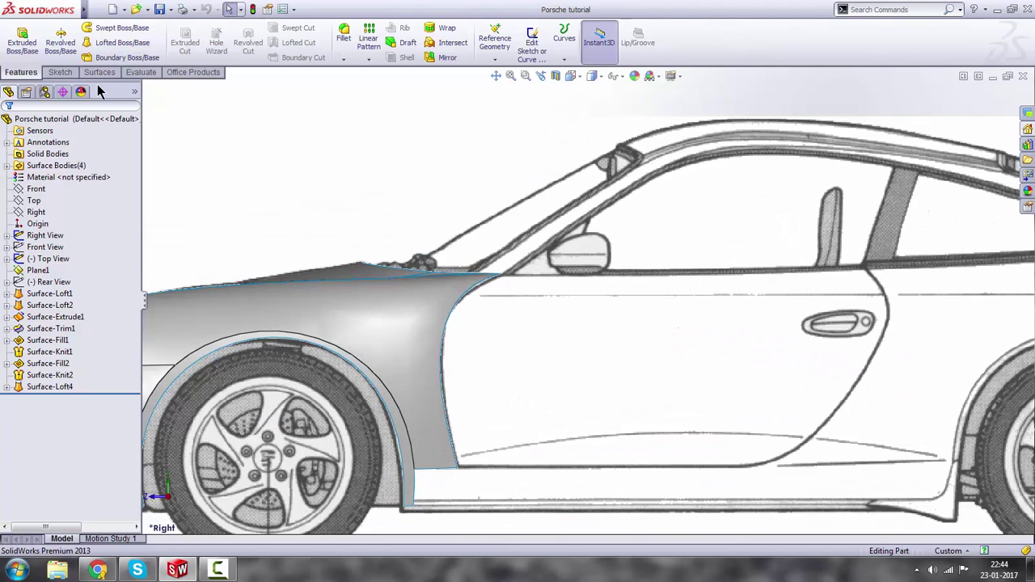
click(60, 72)
click(17, 60)
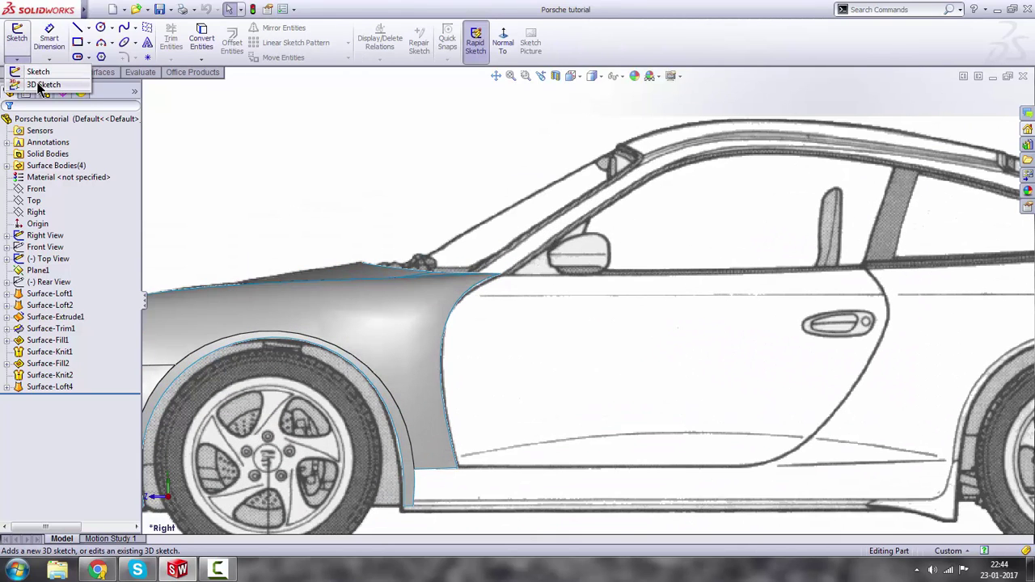
click(37, 83)
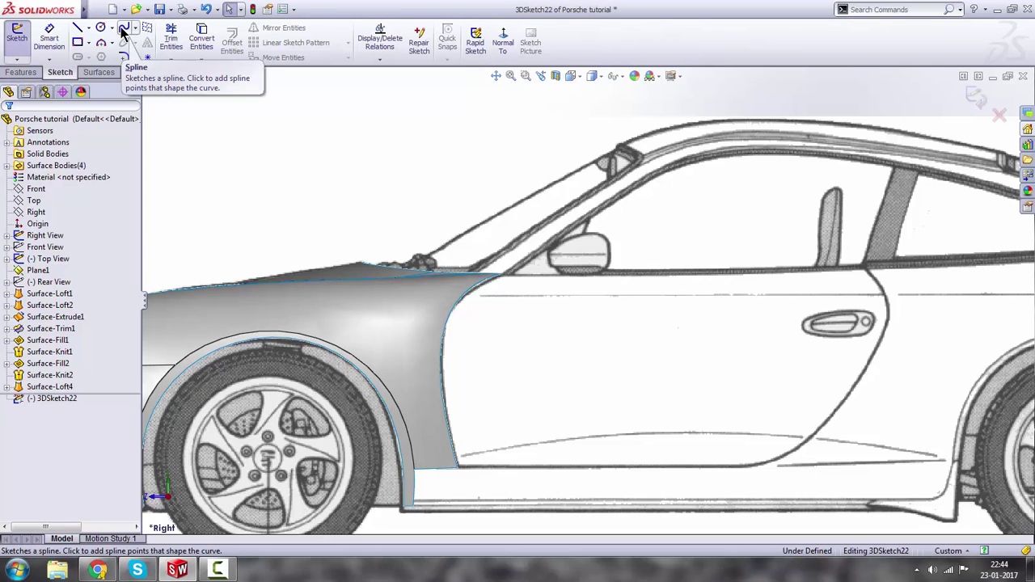
click(122, 30)
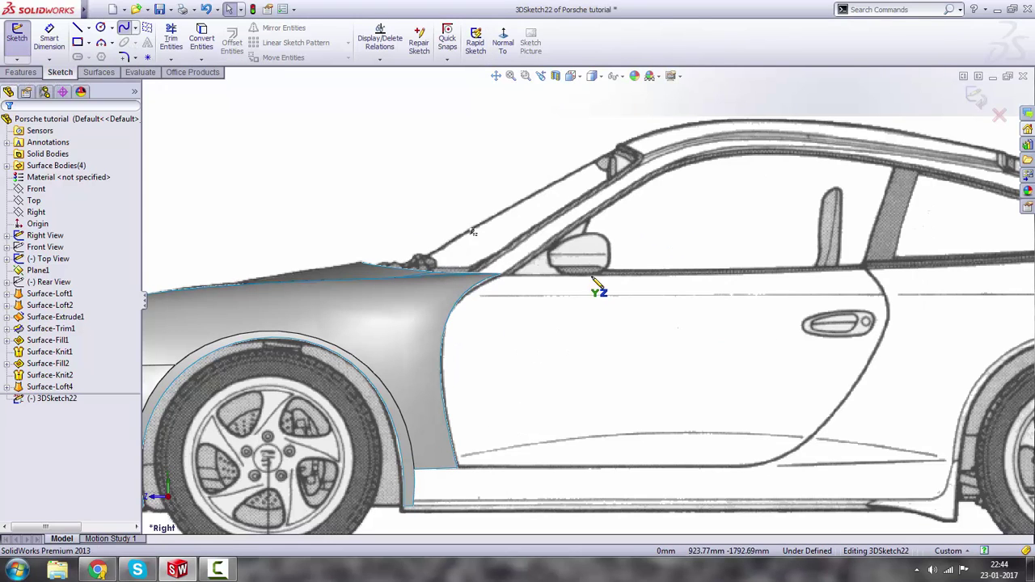
click(500, 275)
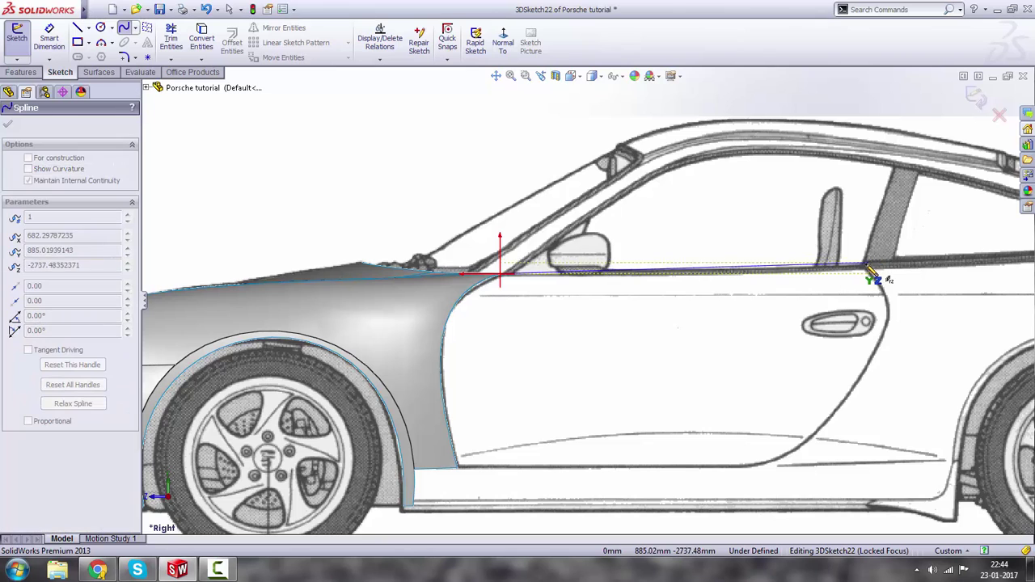
click(867, 275)
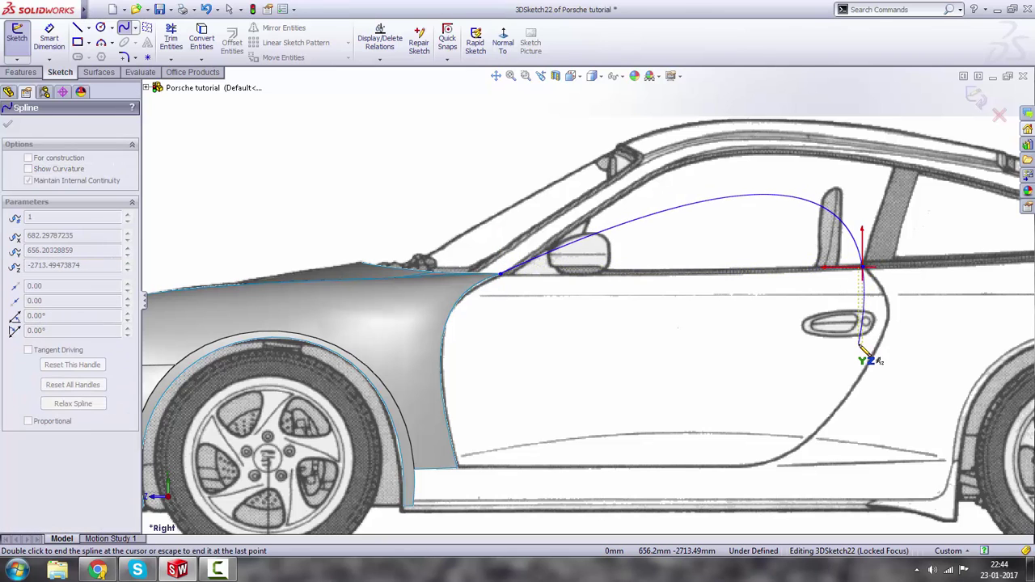
key(Escape)
In the top view, move the spline's rear endpoint onto the door's rear corner, at about X 660 mm and Z -2734 mm.
scroll(586, 297, up, 3)
key(space)
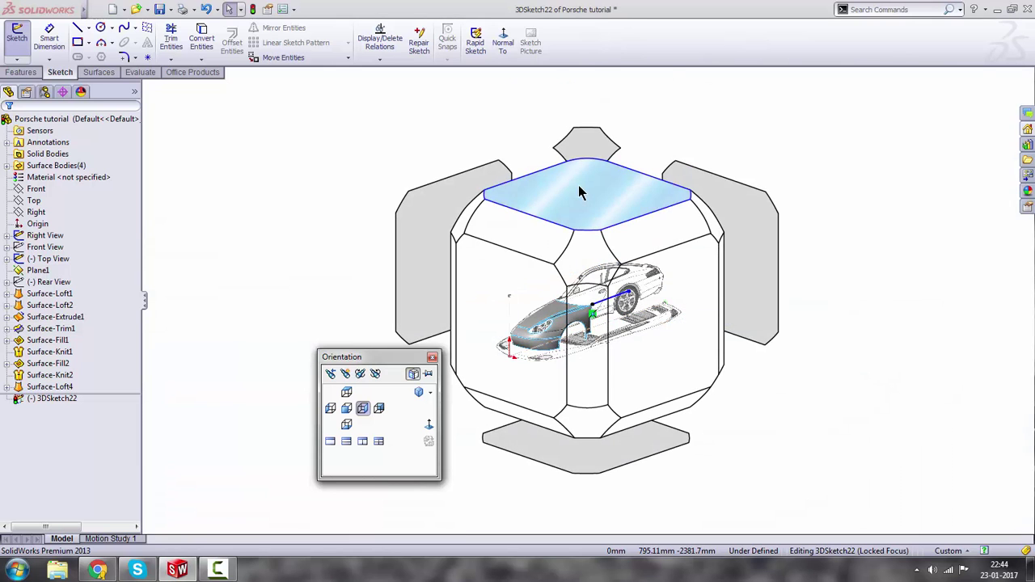
click(579, 192)
scroll(646, 275, down, 5)
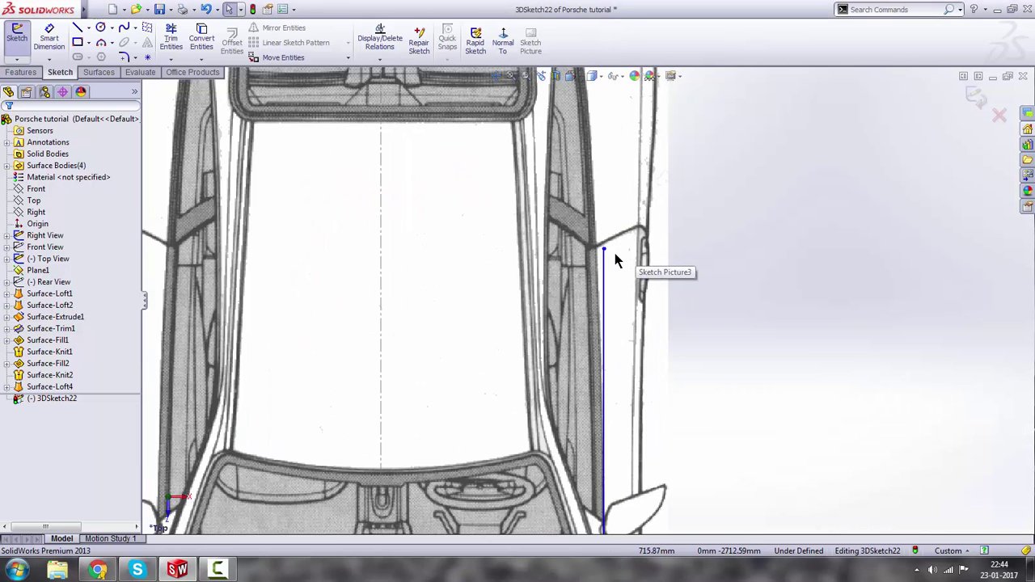
scroll(615, 260, down, 5)
click(604, 249)
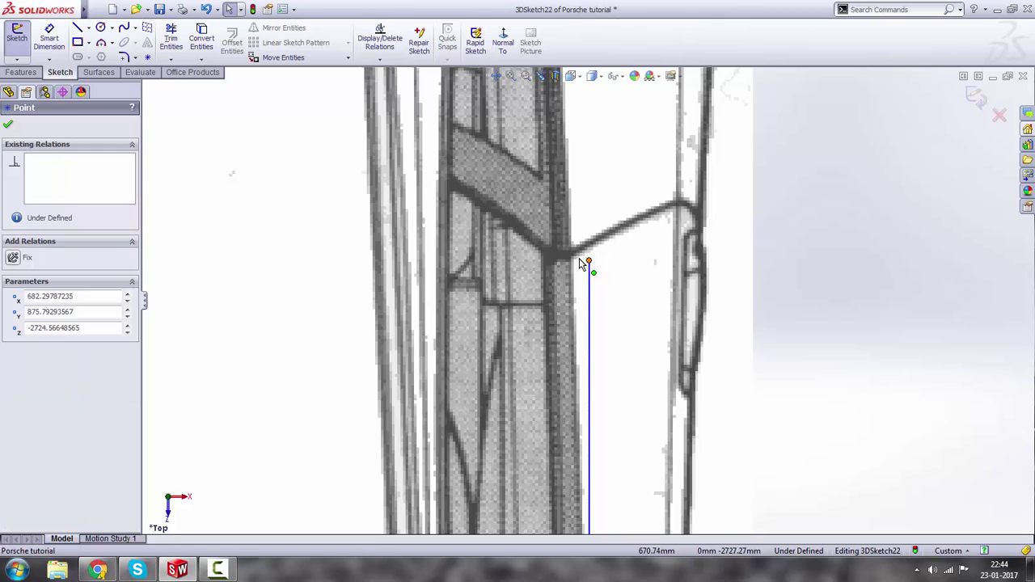
drag(579, 260, 571, 254)
scroll(608, 316, up, 3)
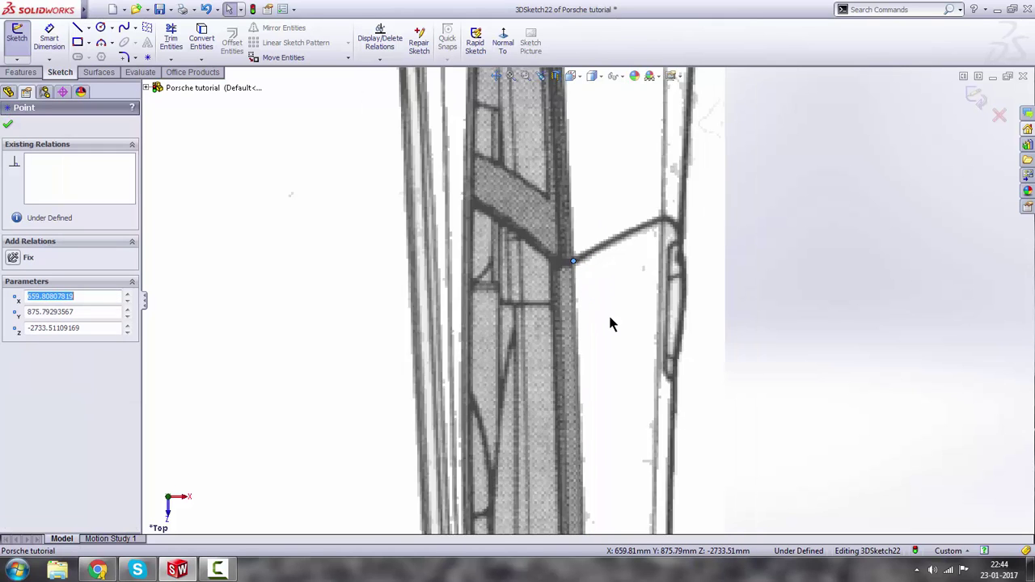
click(734, 369)
Adjust the spline's tangent handles in the top view so the curve follows the side window's outer edge on the blueprint.
scroll(725, 381, up, 6)
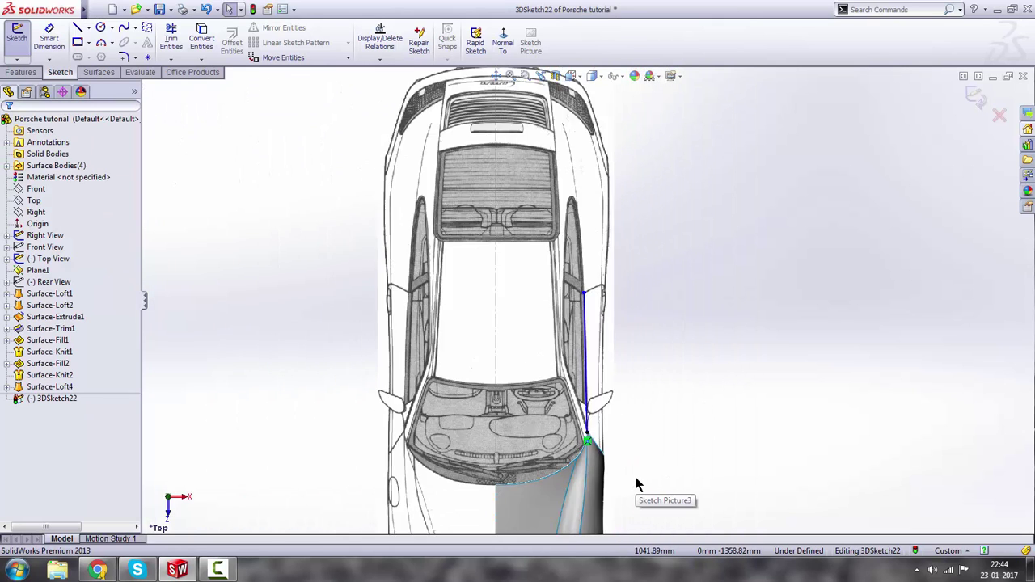
scroll(554, 291, down, 8)
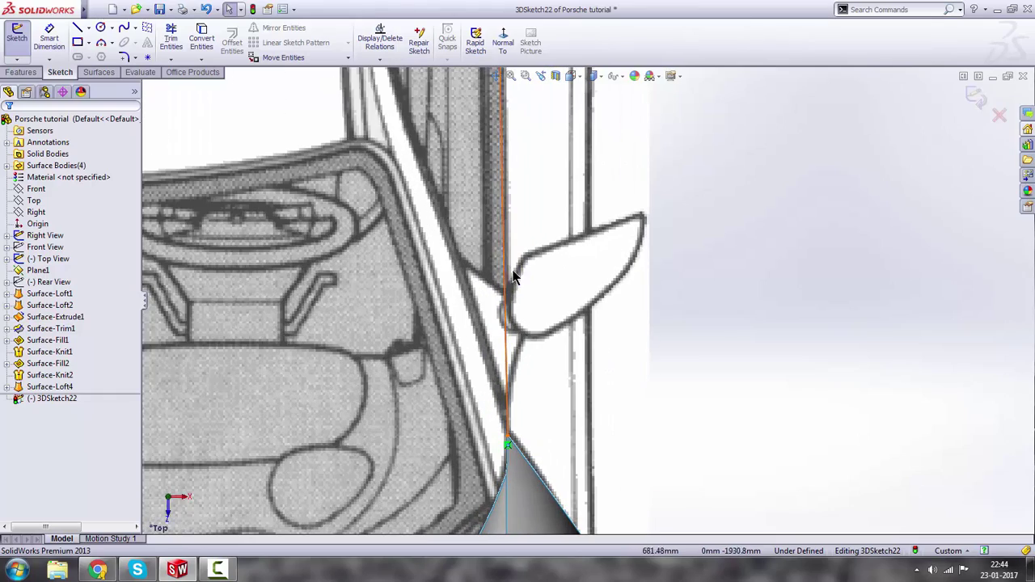
scroll(541, 296, up, 3)
scroll(549, 179, down, 1)
scroll(550, 180, up, 3)
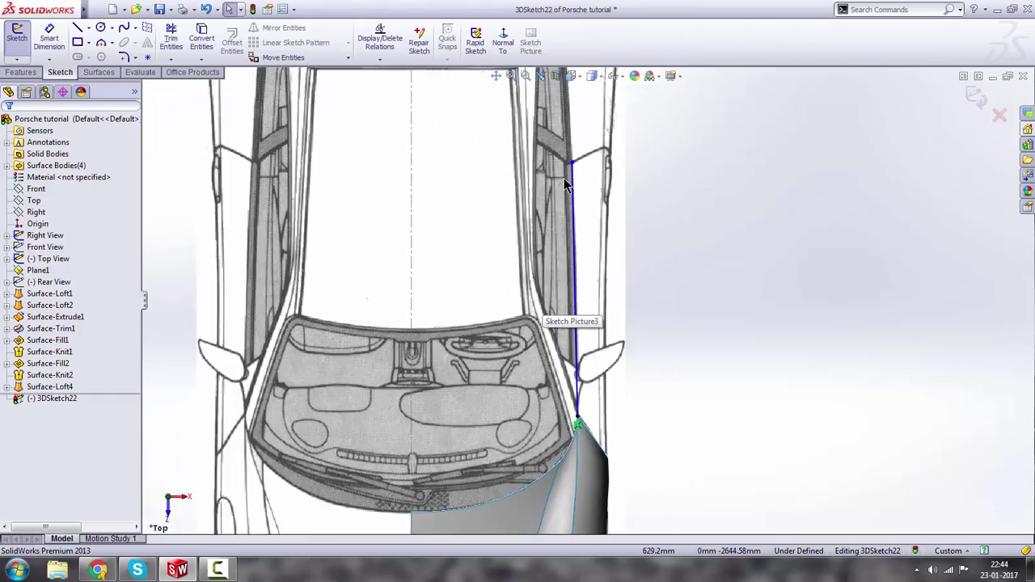
scroll(563, 175, down, 2)
click(577, 219)
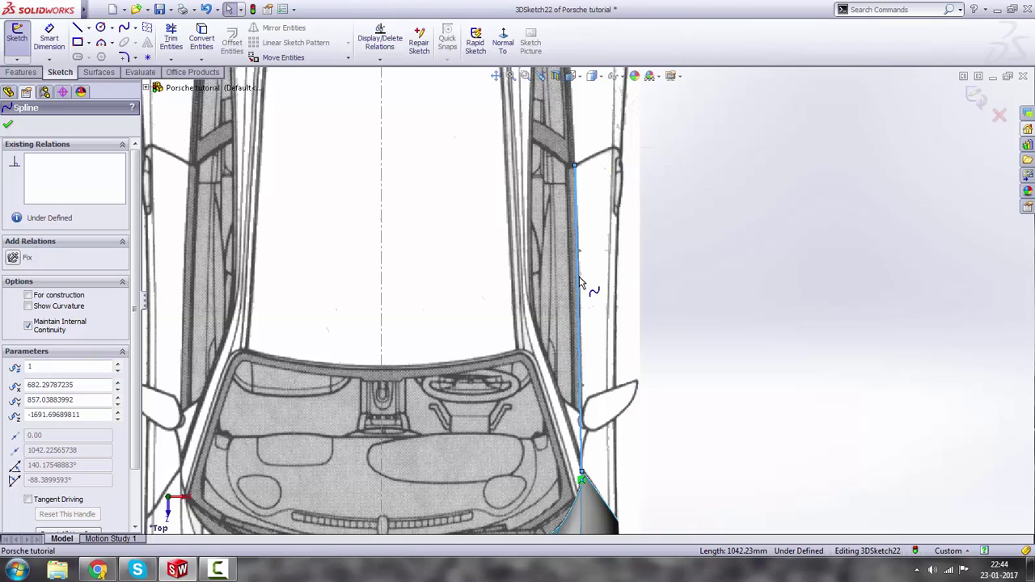
drag(578, 291, 582, 385)
scroll(587, 393, down, 2)
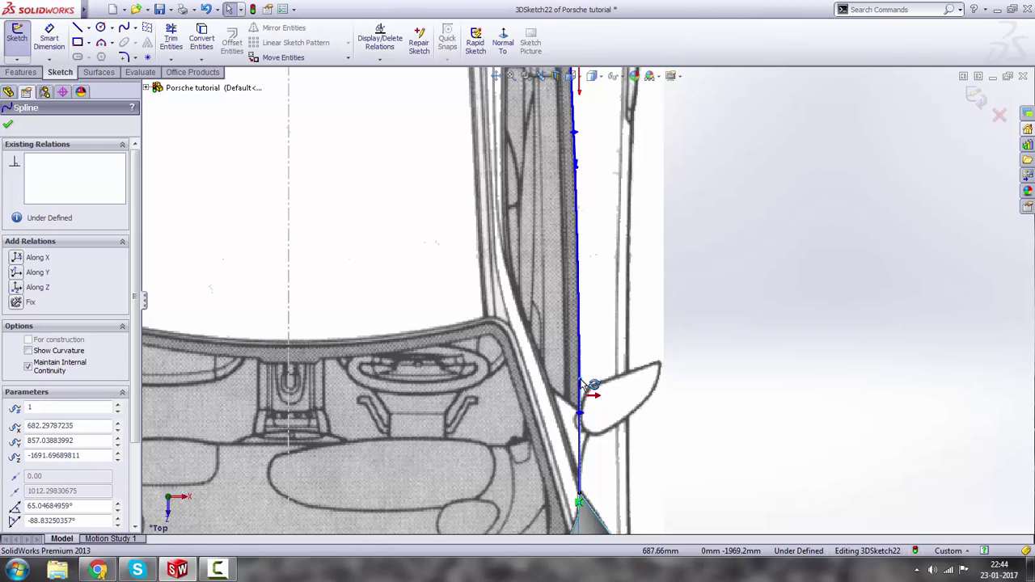
click(764, 372)
scroll(591, 283, up, 2)
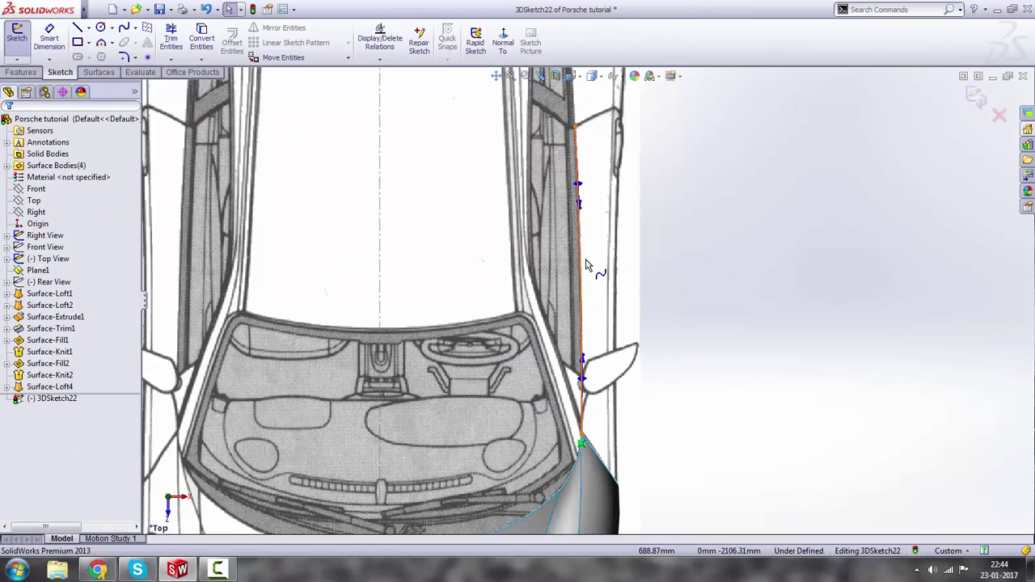
In the side view, adjust the spline's front handle and lower its rear endpoint to about Y 868 mm on the window line.
middle_drag(700, 228, 548, 334)
key(space)
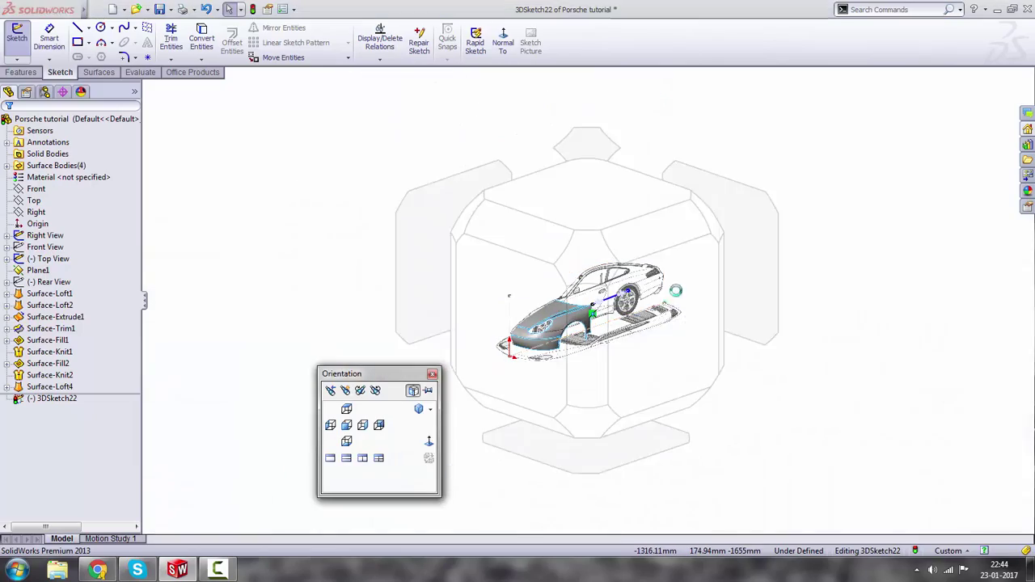
click(659, 295)
scroll(507, 291, down, 5)
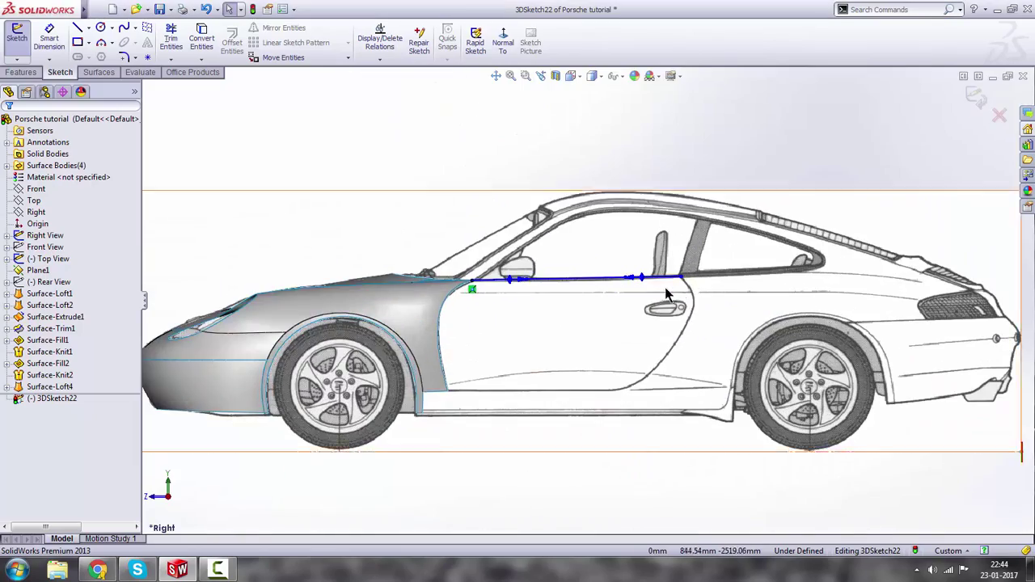
scroll(507, 291, down, 2)
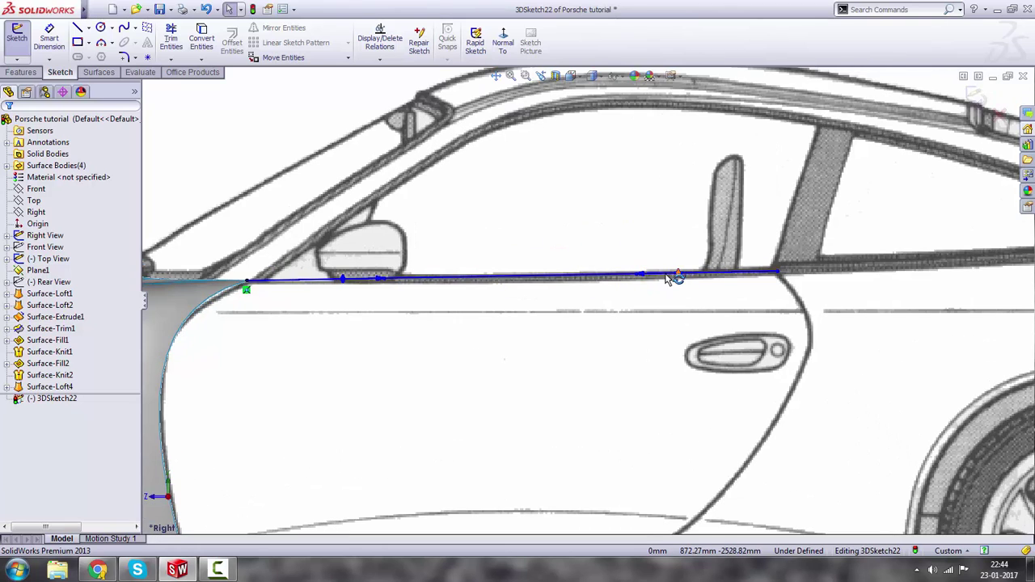
click(391, 283)
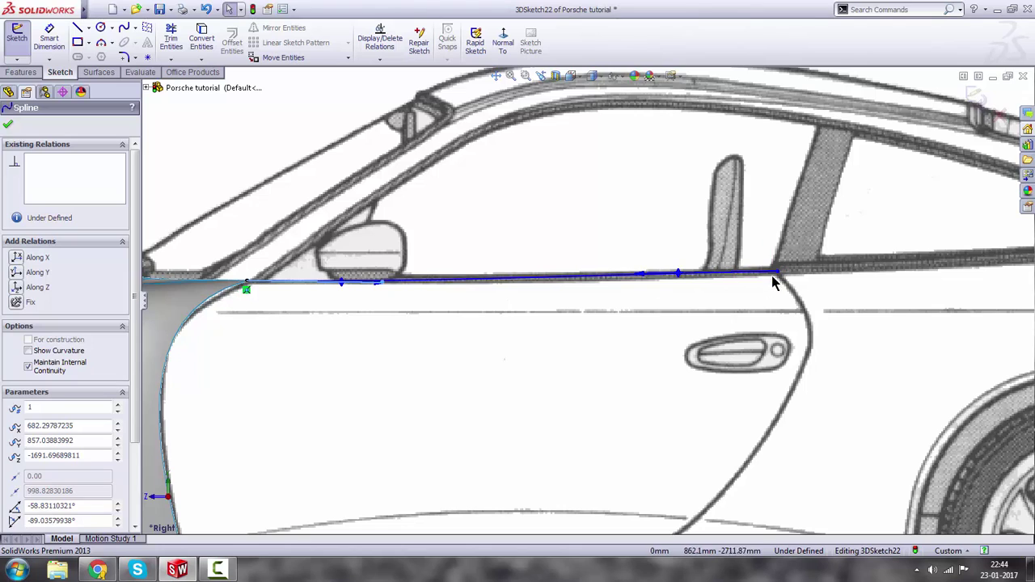
mouse_move(777, 277)
mouse_down()
mouse_move(784, 301)
mouse_move(775, 277)
mouse_up()
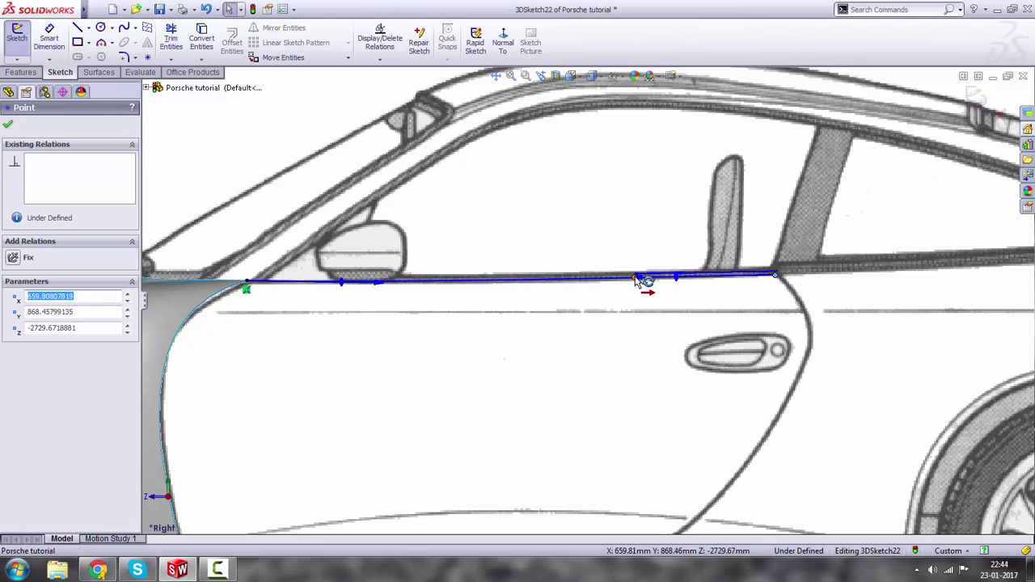
Fine-tune the spline's front and rear tangent handles against the side blueprint's window line, and finish the 3D sketch.
scroll(647, 297, up, 5)
scroll(538, 286, down, 6)
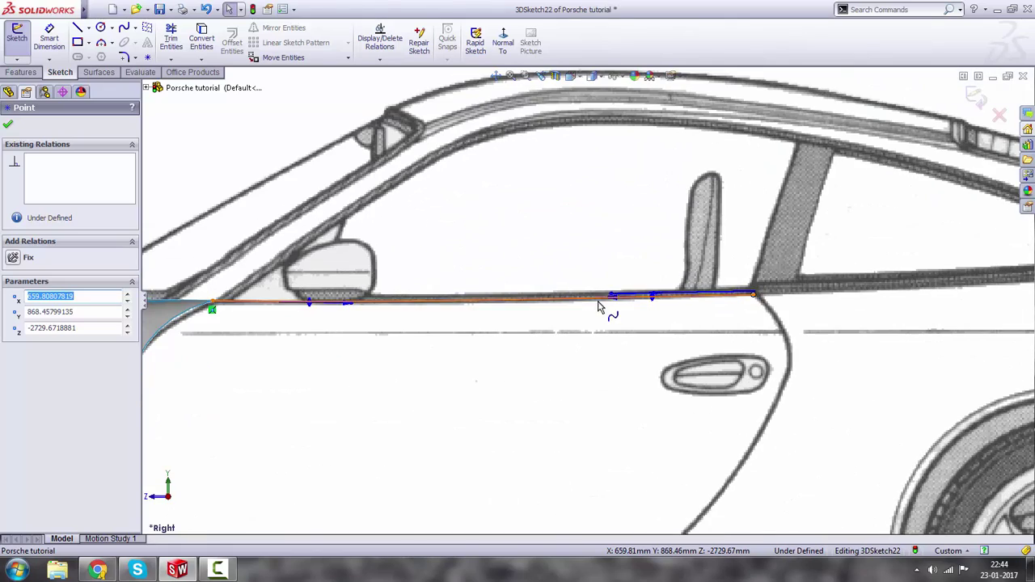
scroll(606, 307, up, 1)
scroll(445, 300, down, 1)
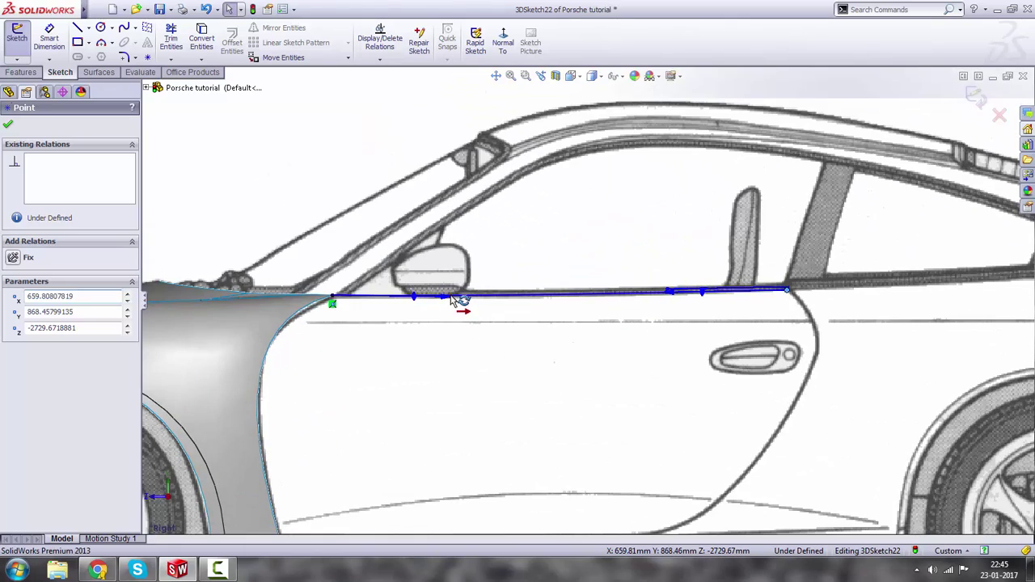
click(457, 299)
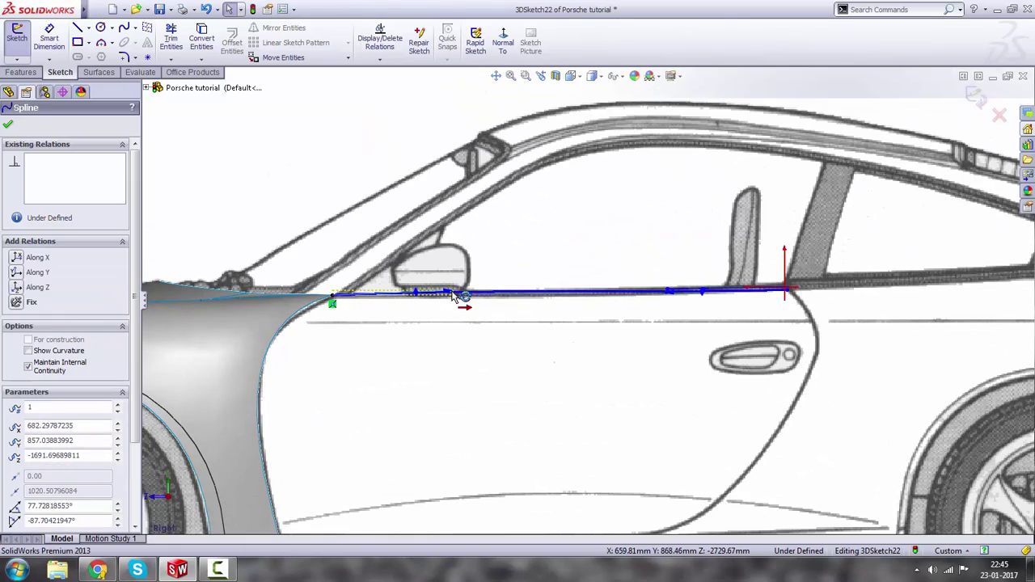
click(666, 296)
drag(667, 298, 669, 298)
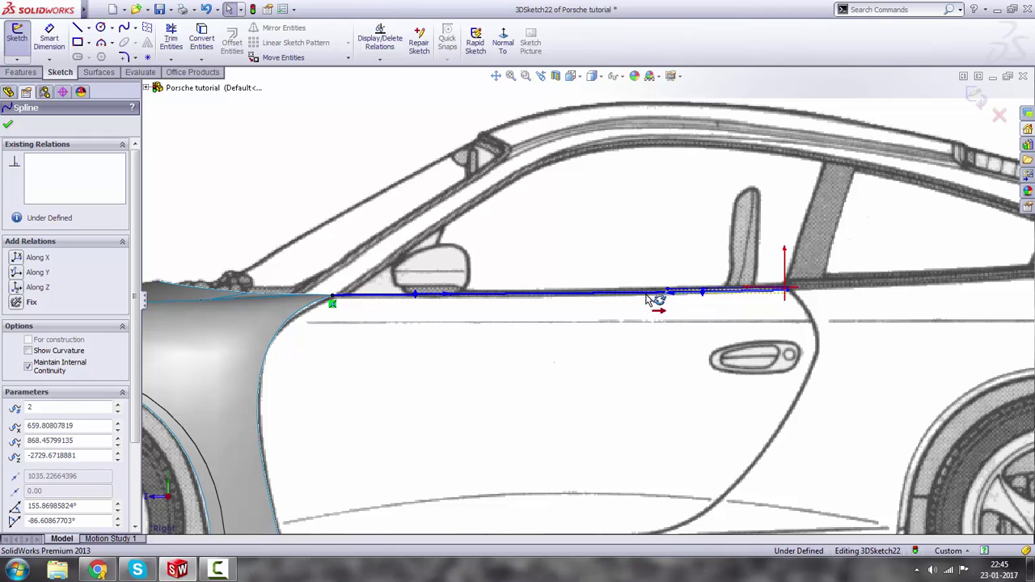
drag(453, 298, 454, 301)
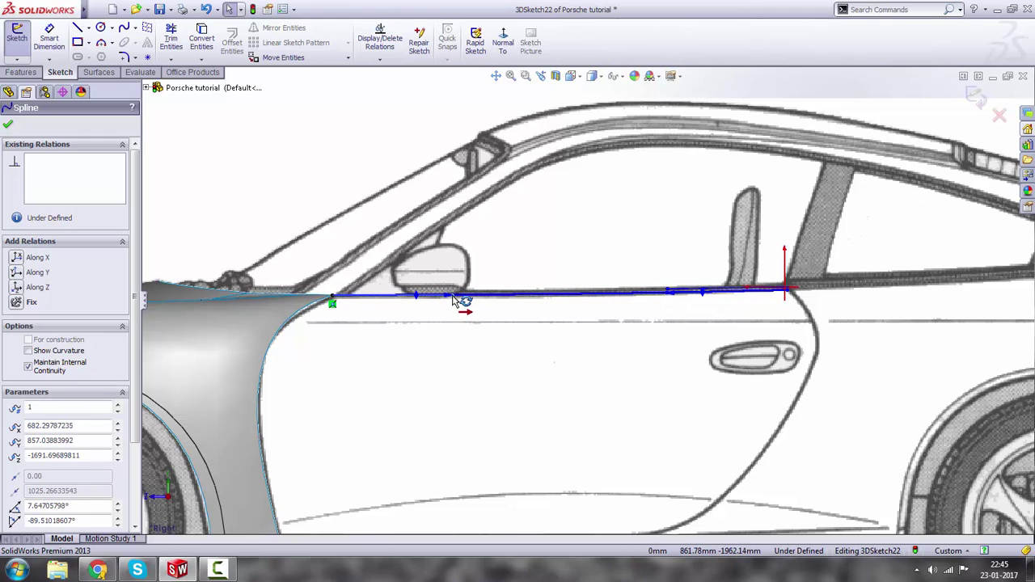
scroll(347, 159, up, 3)
click(410, 129)
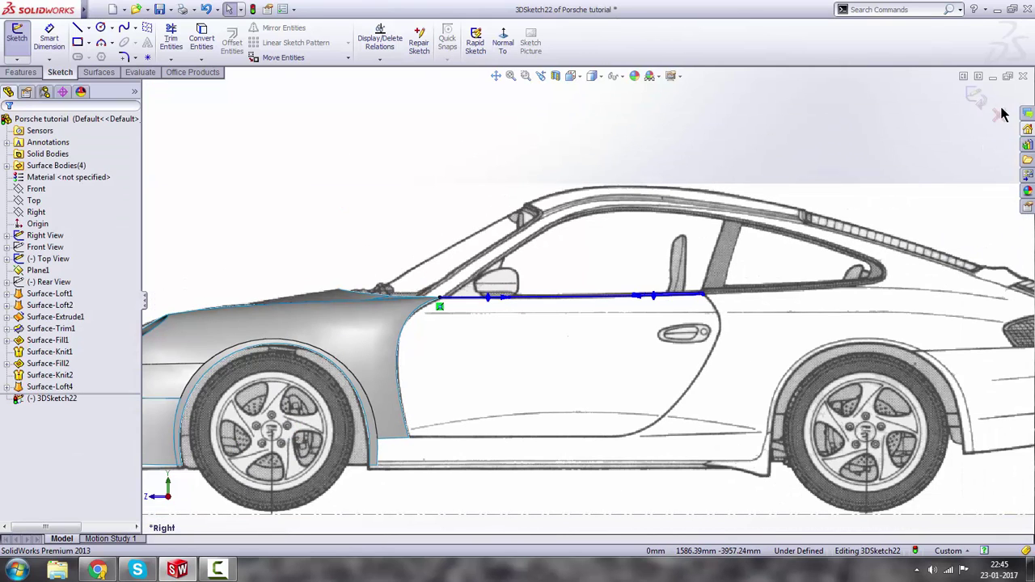
click(976, 98)
Start a new 3D sketch and draw a two-point spline along the door crease, from the front fender's edge to the door's rear edge.
scroll(727, 416, up, 4)
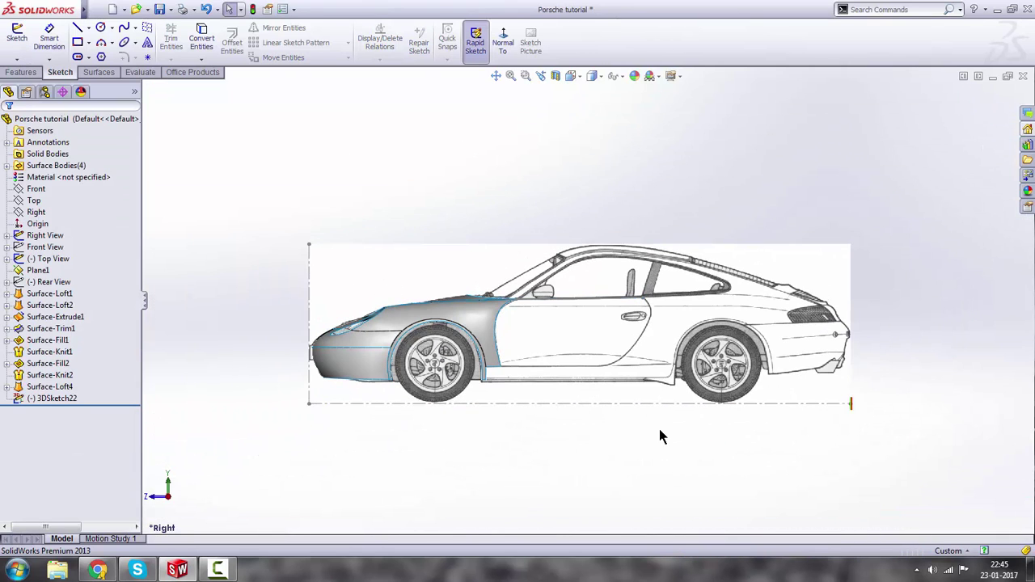
scroll(609, 292, down, 3)
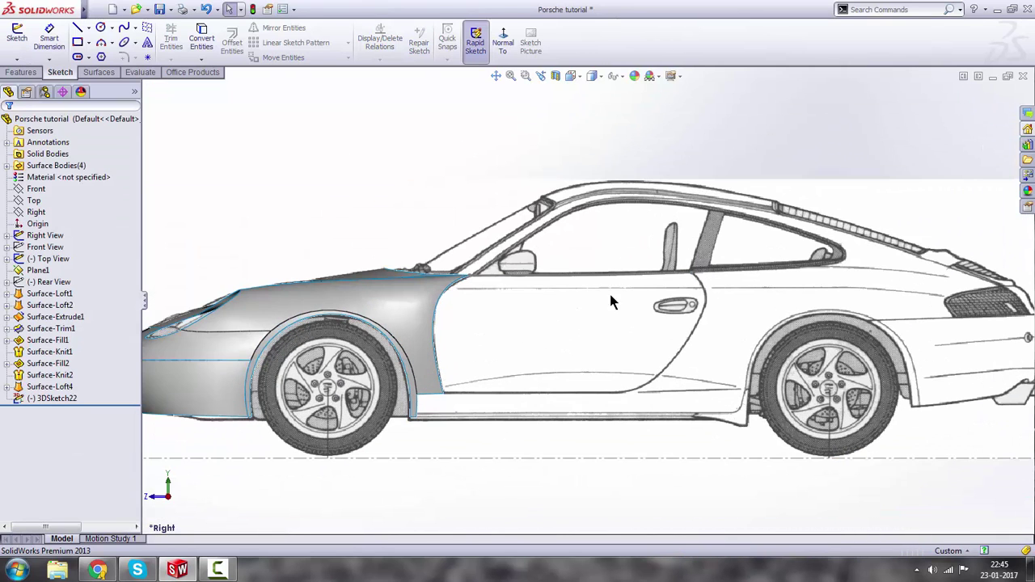
click(22, 61)
click(56, 83)
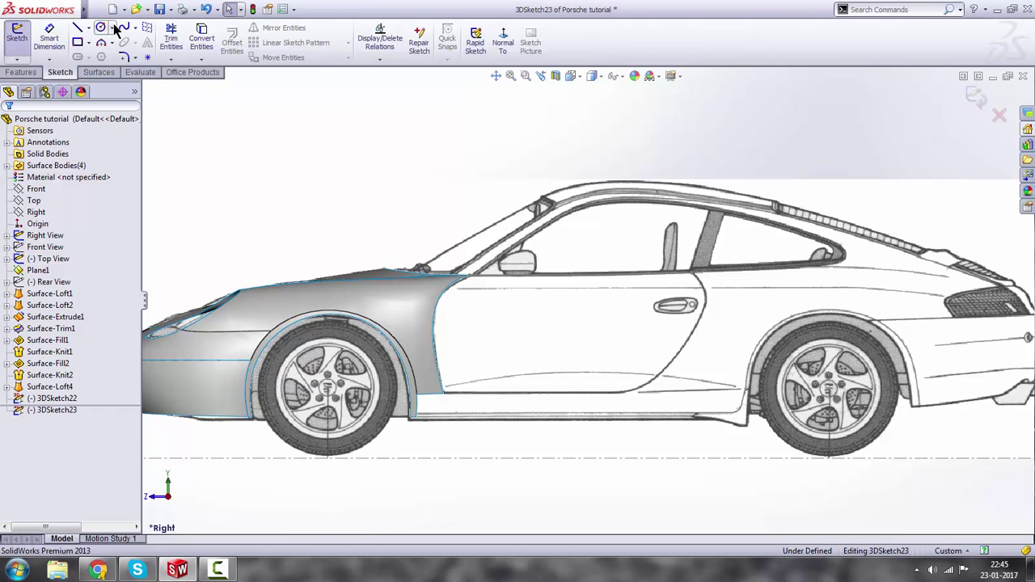
scroll(634, 331, down, 2)
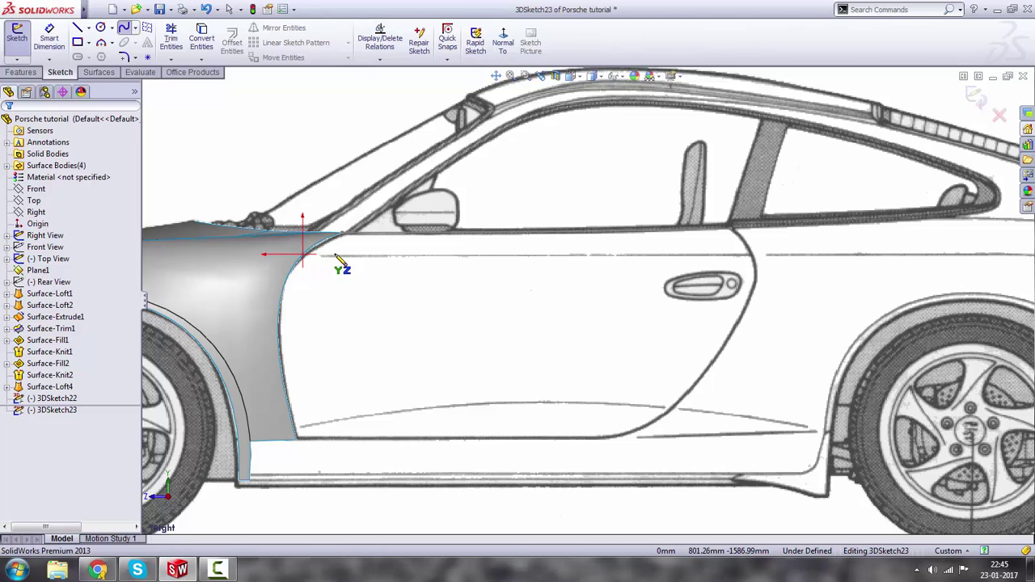
click(338, 259)
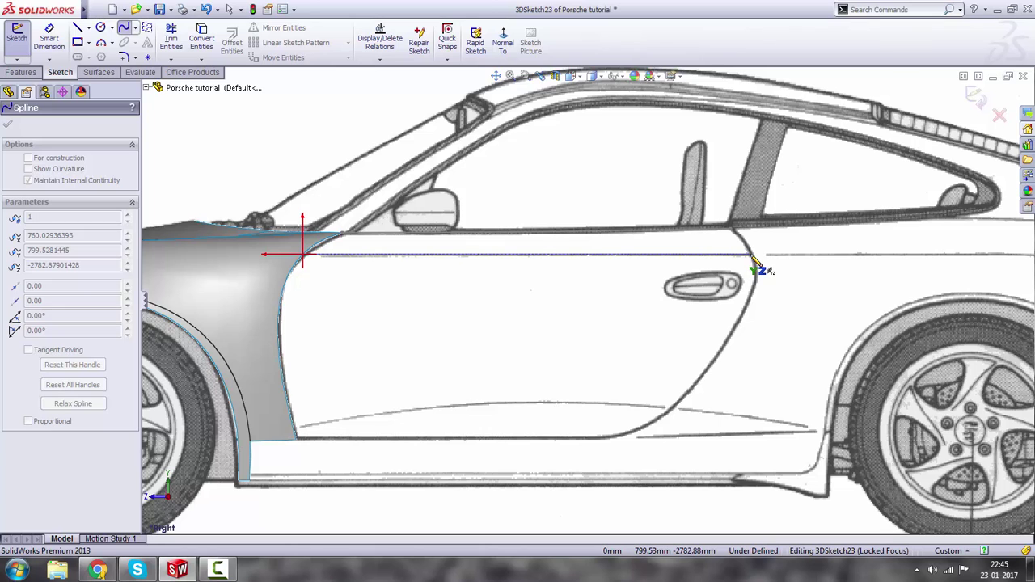
click(752, 255)
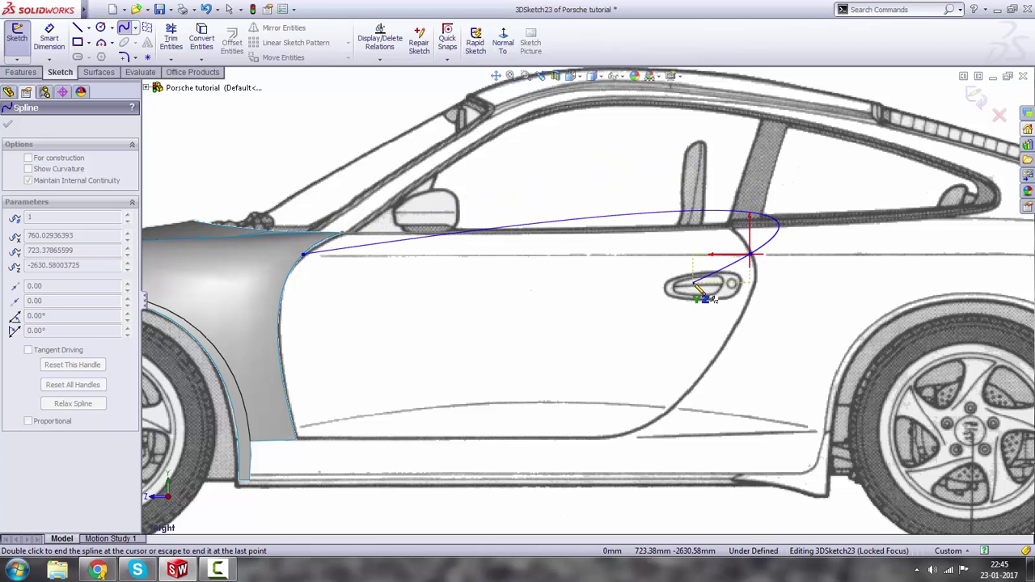
key(Escape)
In the top view, move the crease spline's rear endpoint onto the door's rear corner, at about X 788 mm and Z -2789 mm.
scroll(697, 292, up, 5)
scroll(691, 222, down, 1)
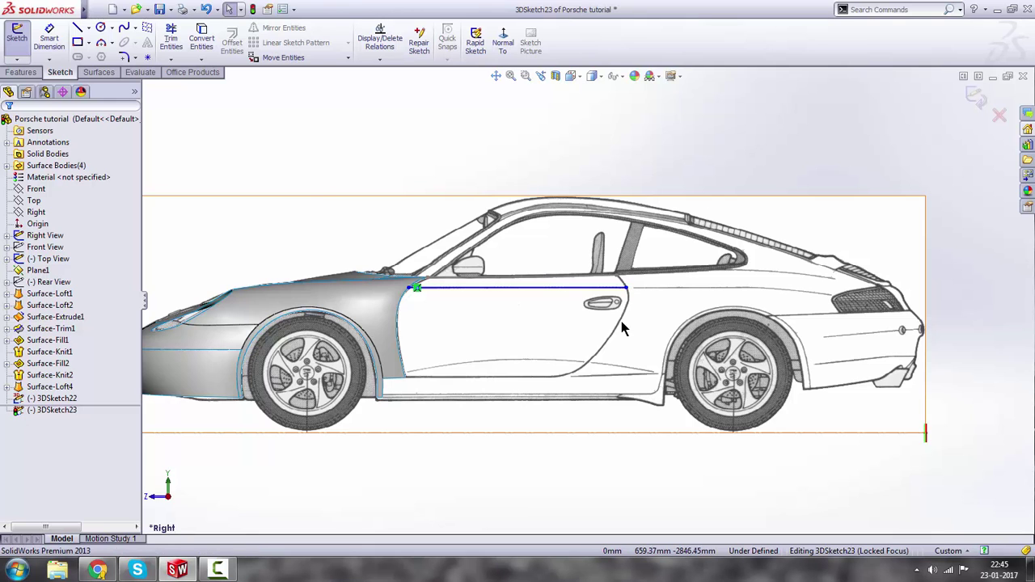
key(space)
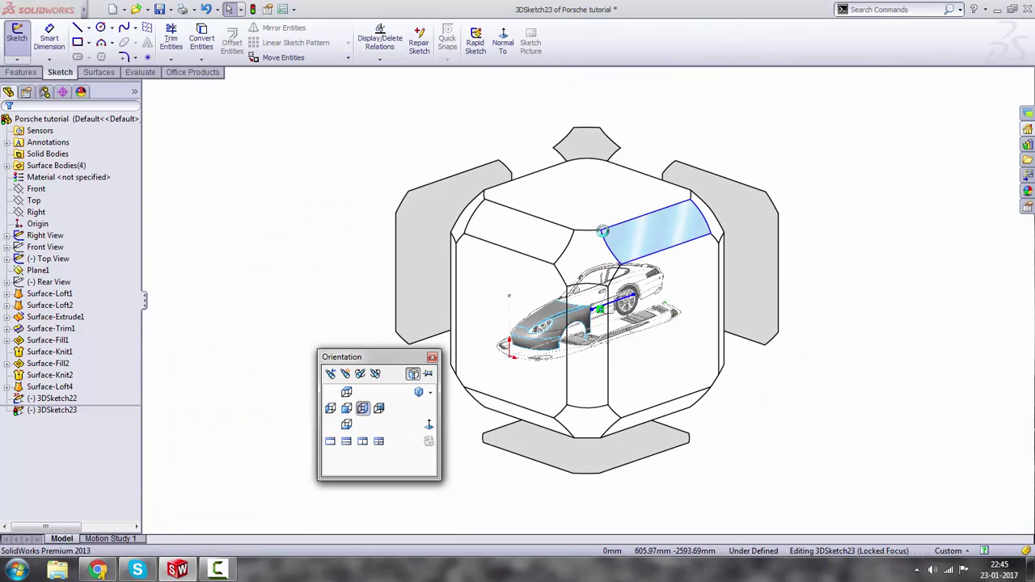
click(592, 198)
scroll(633, 227, down, 8)
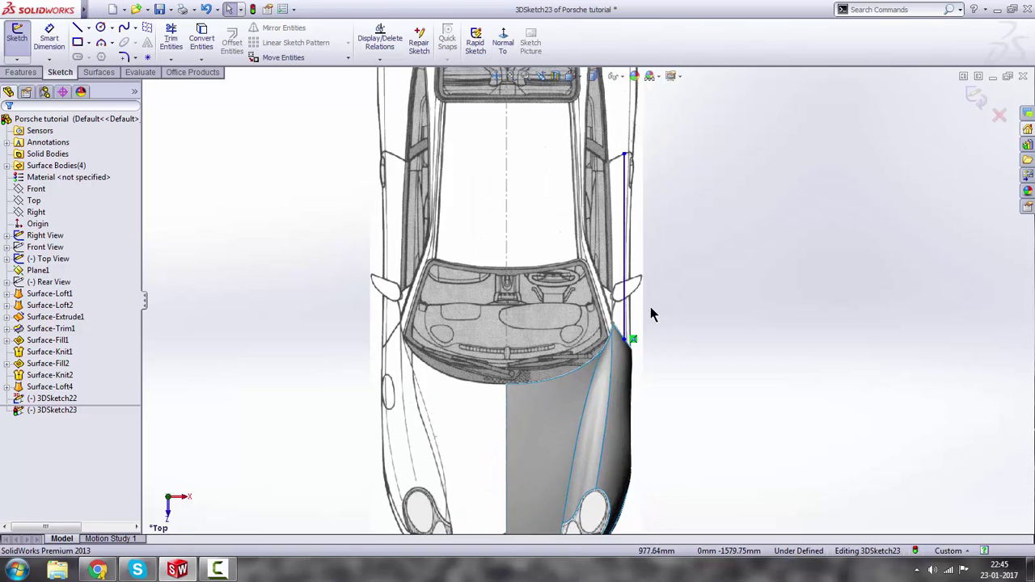
drag(610, 178, 621, 179)
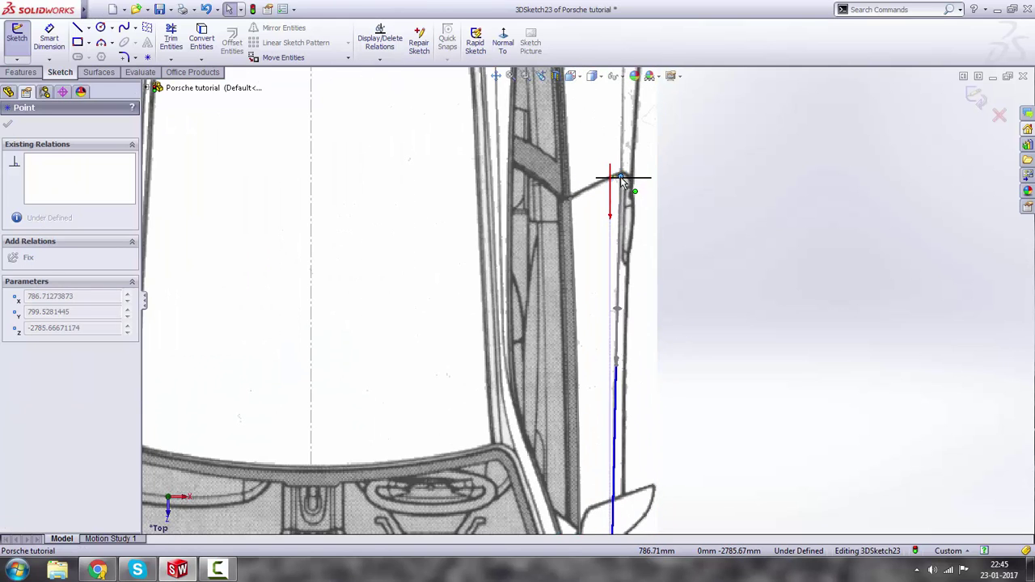
scroll(711, 264, up, 5)
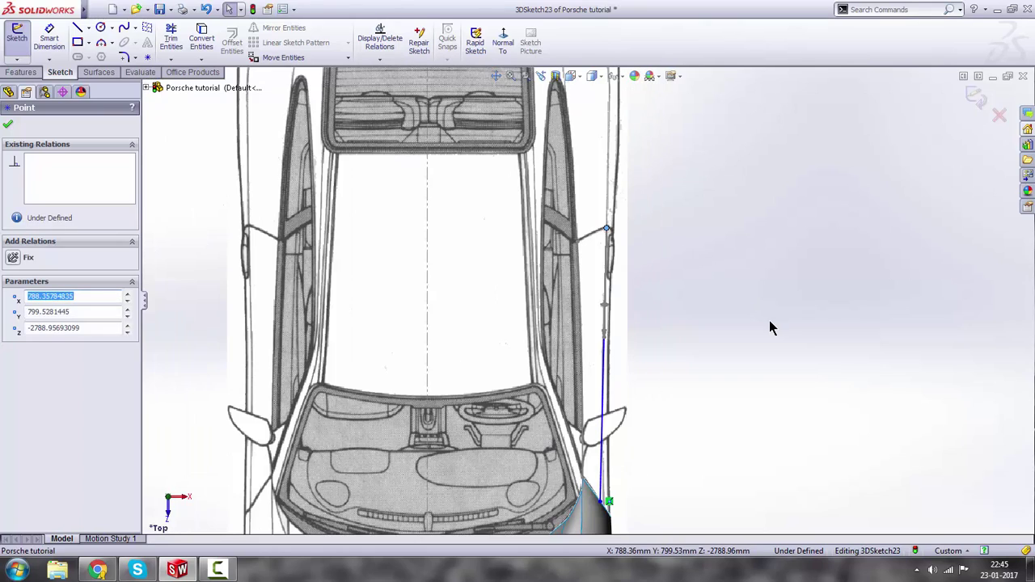
click(768, 322)
In the top view, slide the crease spline's front endpoint along the fender edge to about X 772 mm and Z -1571 mm.
scroll(550, 320, down, 3)
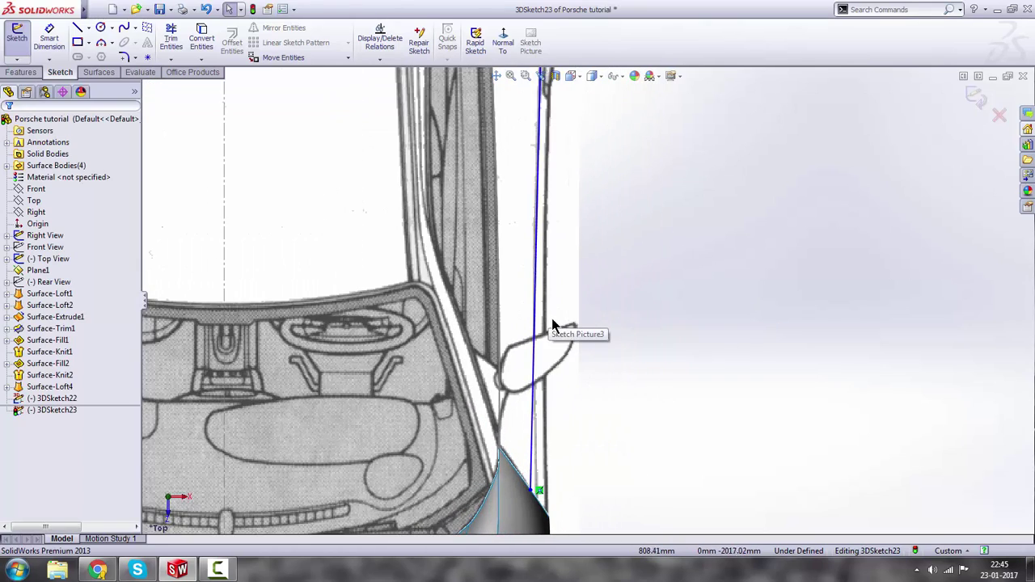
scroll(558, 331, up, 3)
scroll(550, 380, down, 7)
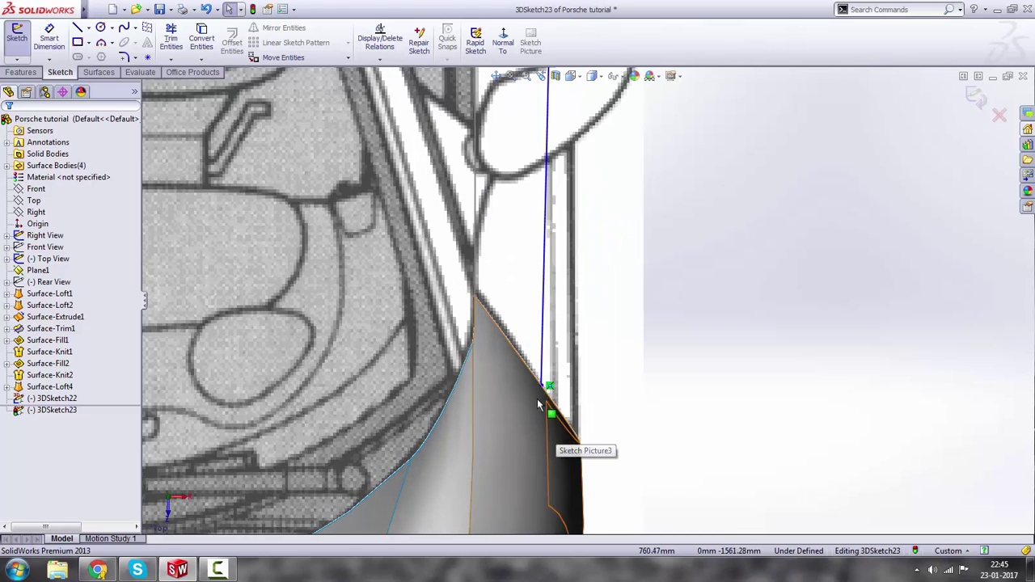
mouse_move(544, 392)
mouse_down()
mouse_move(548, 404)
mouse_move(582, 398)
mouse_up()
click(794, 300)
scroll(794, 300, up, 5)
scroll(588, 191, down, 3)
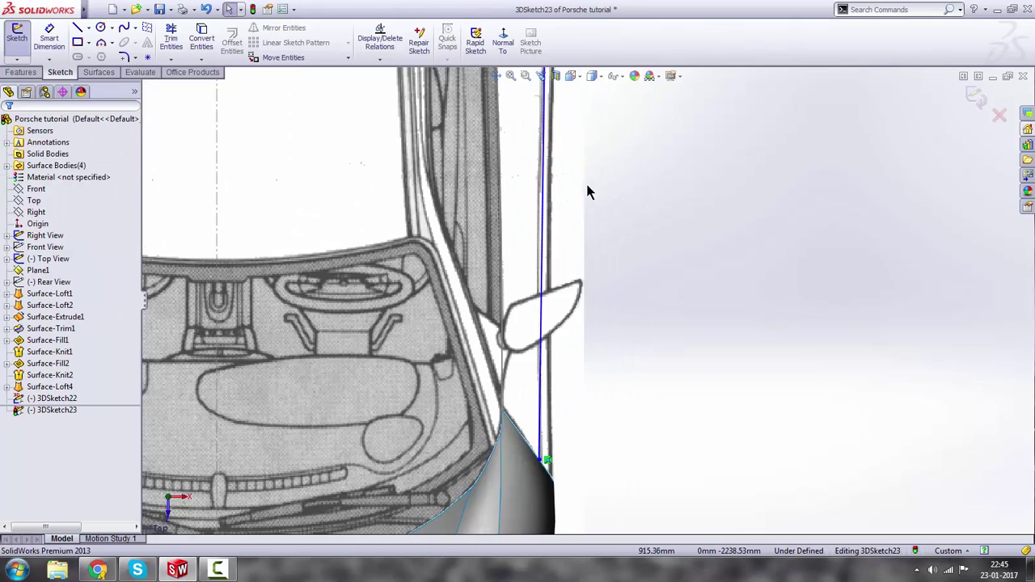
Adjust the crease spline's front and rear tangent handles in the top view so the curve follows the blueprint's crease line.
click(547, 258)
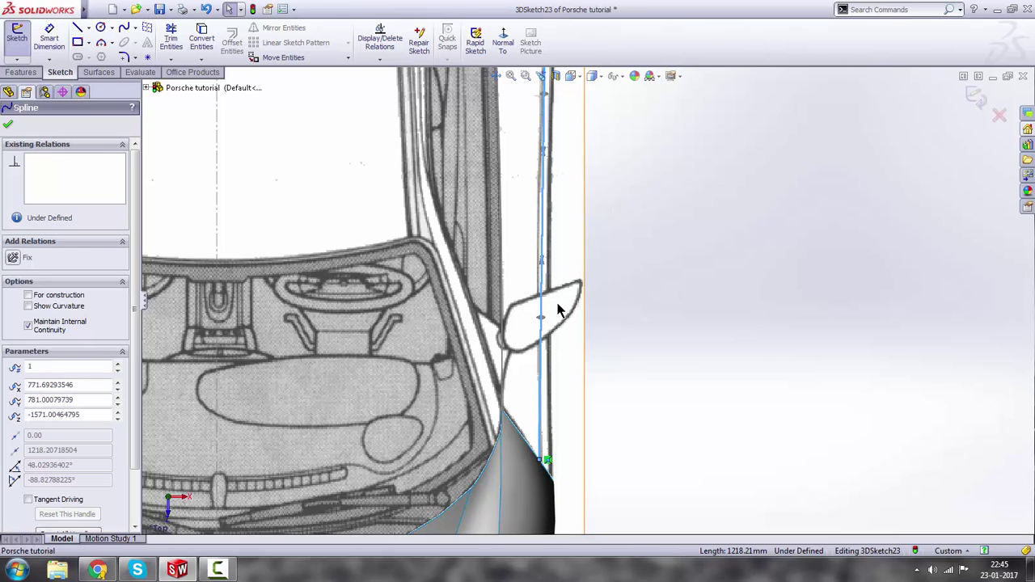
drag(542, 259, 540, 260)
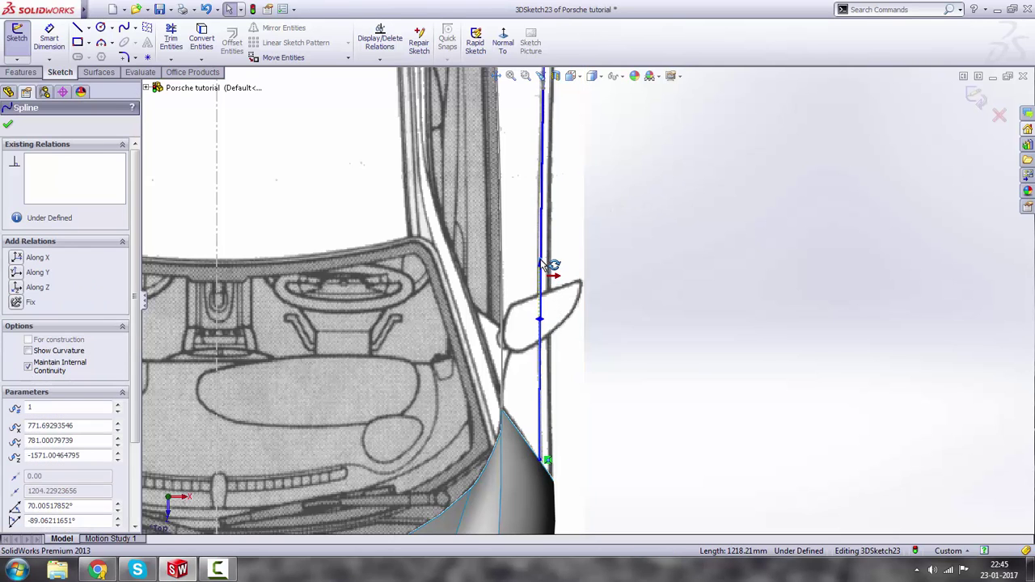
scroll(600, 183, up, 3)
scroll(566, 155, down, 2)
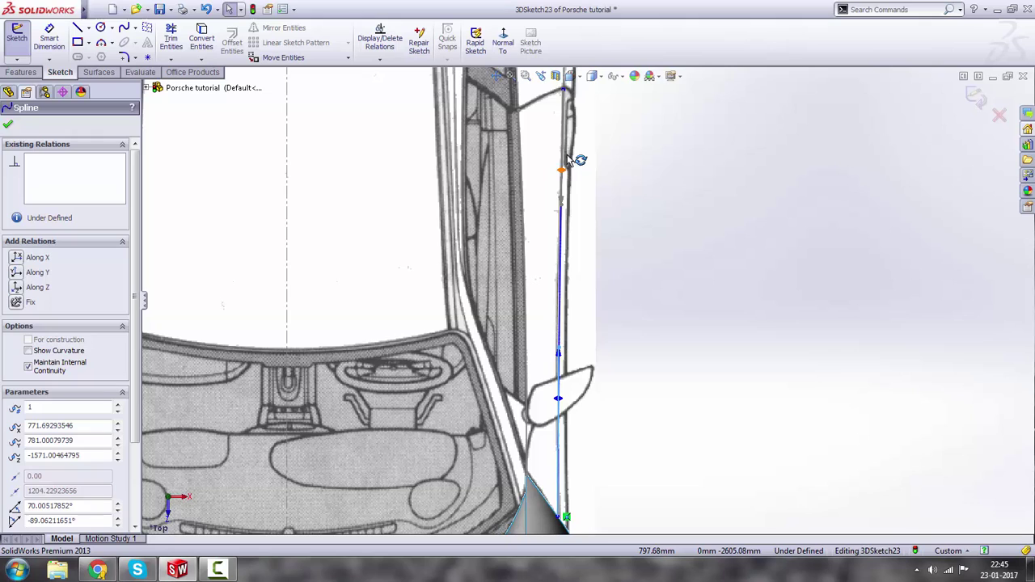
click(564, 212)
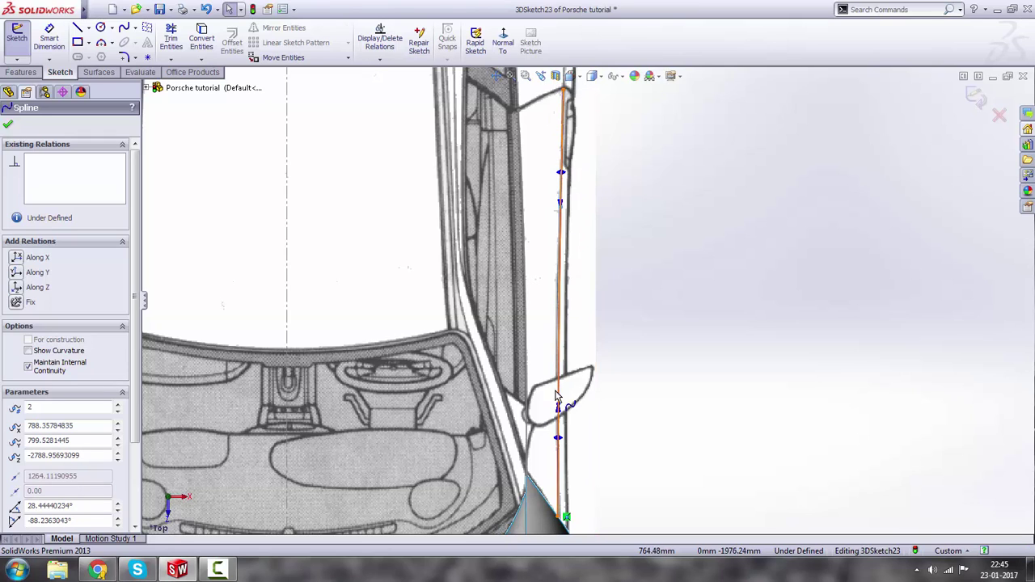
click(659, 368)
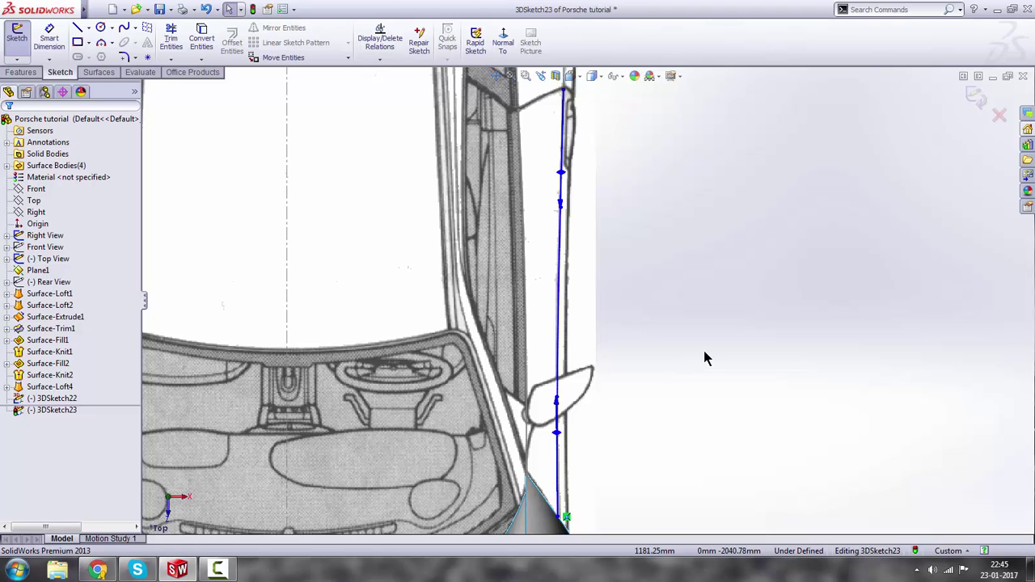
In the side view, slide the spline's front endpoint along the fender edge onto the crease line, at about Y 792 mm and Z -1580 mm.
key(space)
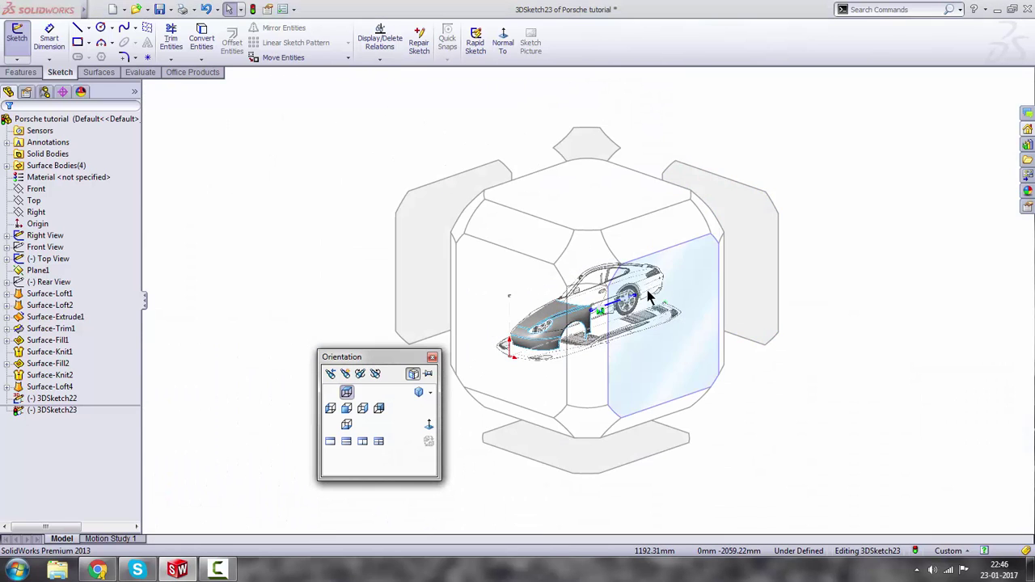
click(650, 295)
scroll(486, 307, down, 8)
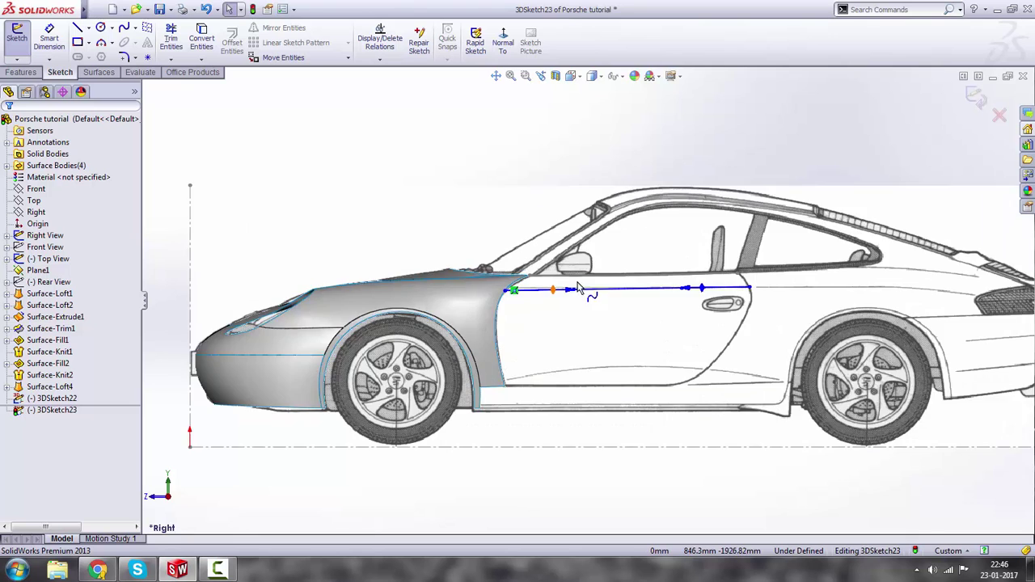
mouse_move(427, 287)
mouse_down()
mouse_move(433, 275)
mouse_move(431, 284)
mouse_up()
scroll(682, 307, up, 5)
scroll(728, 308, down, 5)
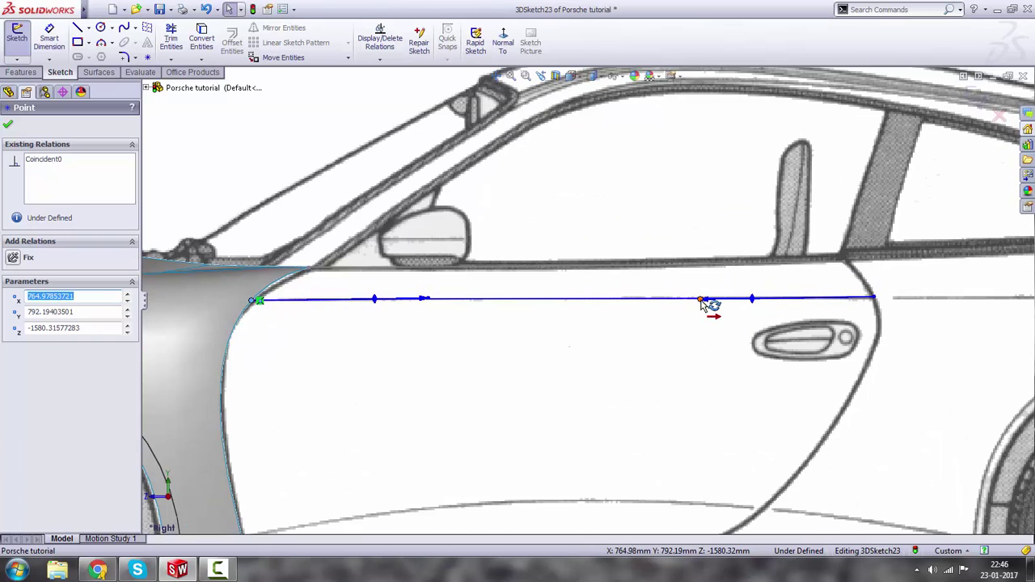
Move the spline's rear endpoint onto the crease at the door's rear edge, at about Y 797 mm and Z -2790 mm, and finish the 3D sketch.
scroll(714, 340, up, 3)
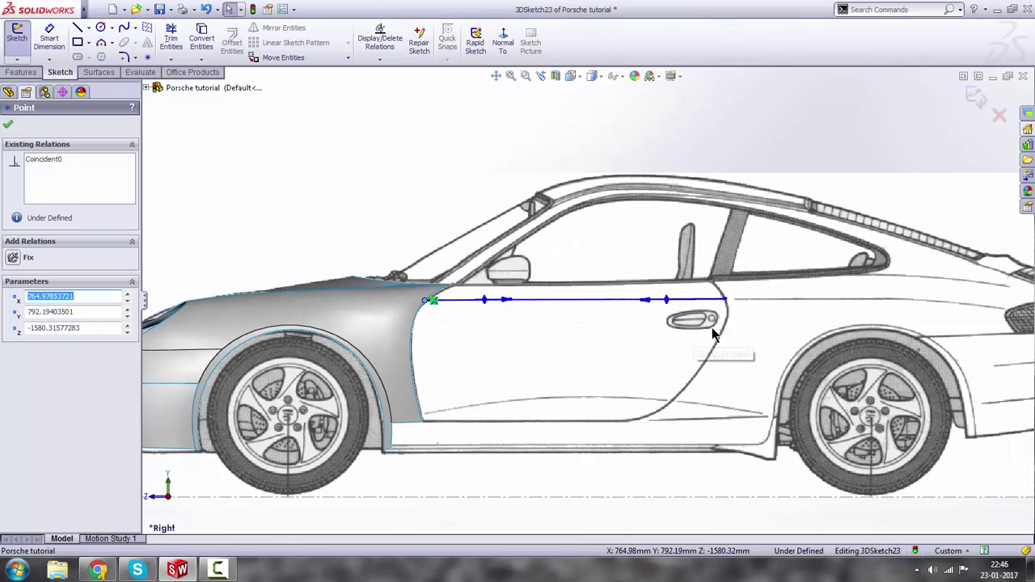
scroll(719, 302, down, 5)
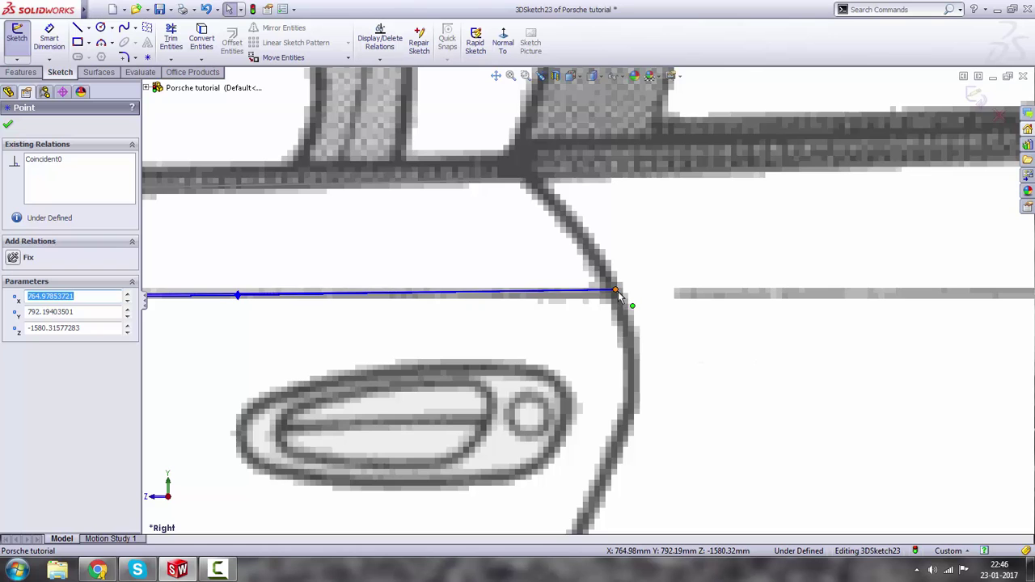
mouse_move(620, 301)
mouse_down()
mouse_move(622, 316)
mouse_move(617, 293)
mouse_up()
scroll(582, 303, up, 3)
scroll(546, 325, up, 5)
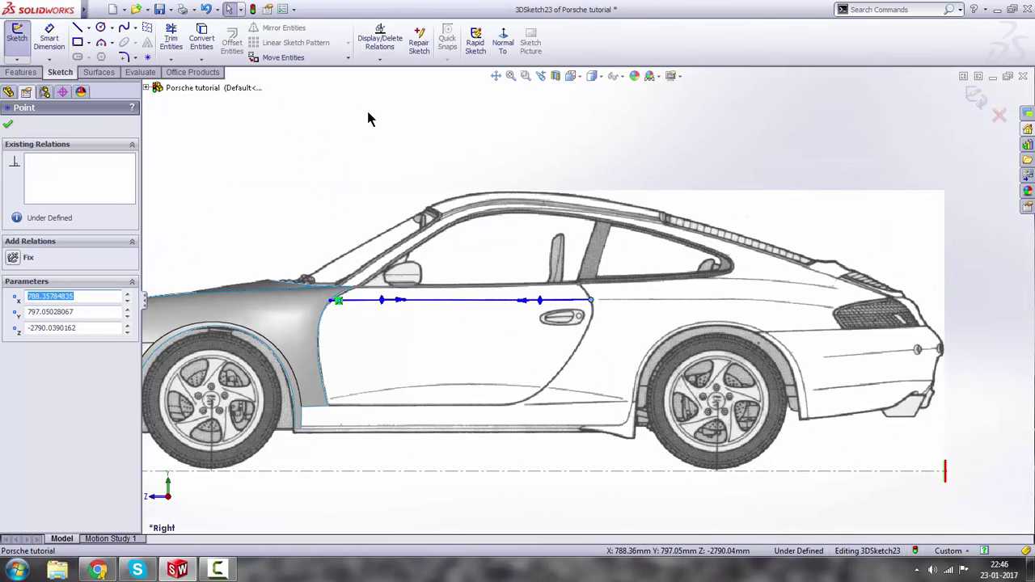
click(368, 119)
click(977, 98)
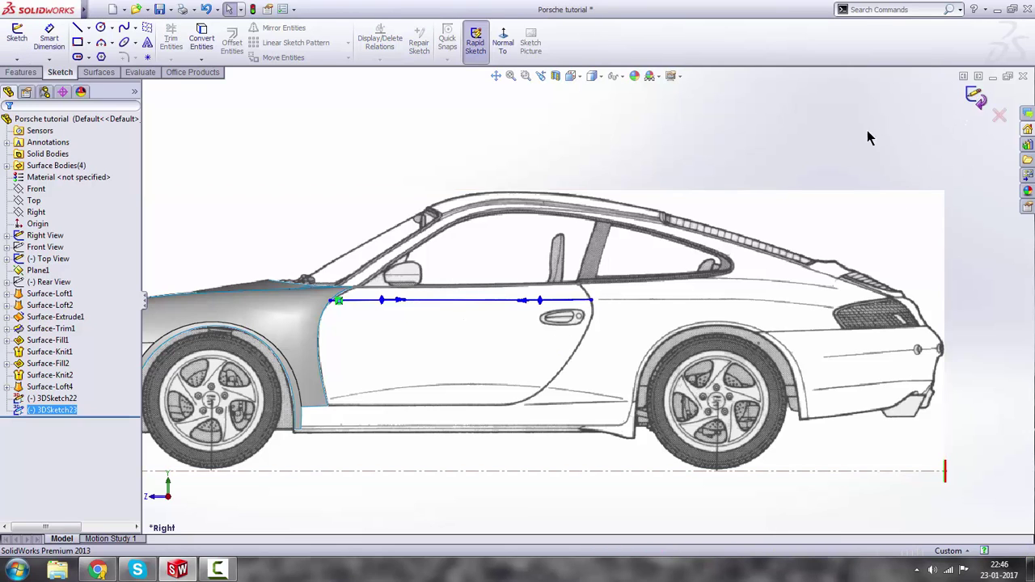
Start a new 3D sketch and draw a two-point spline joining the rear endpoints of the window-line and crease splines.
click(16, 59)
click(24, 85)
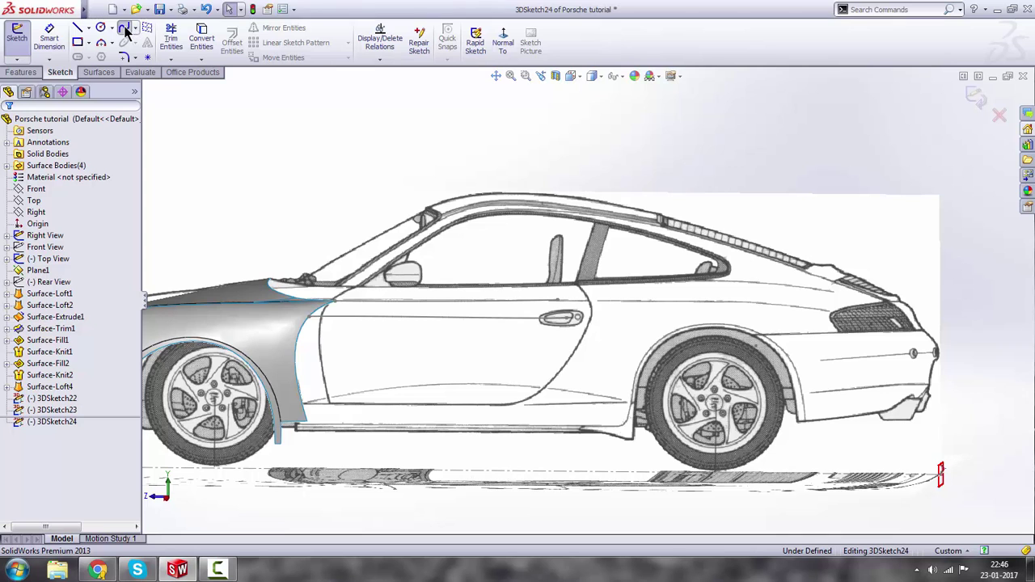
scroll(594, 307, down, 2)
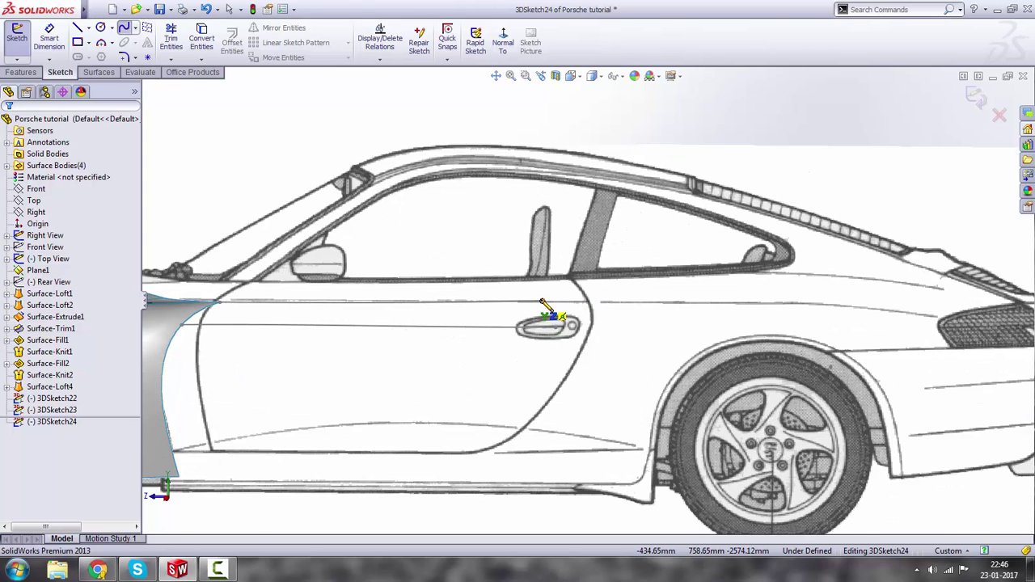
scroll(571, 327, down, 2)
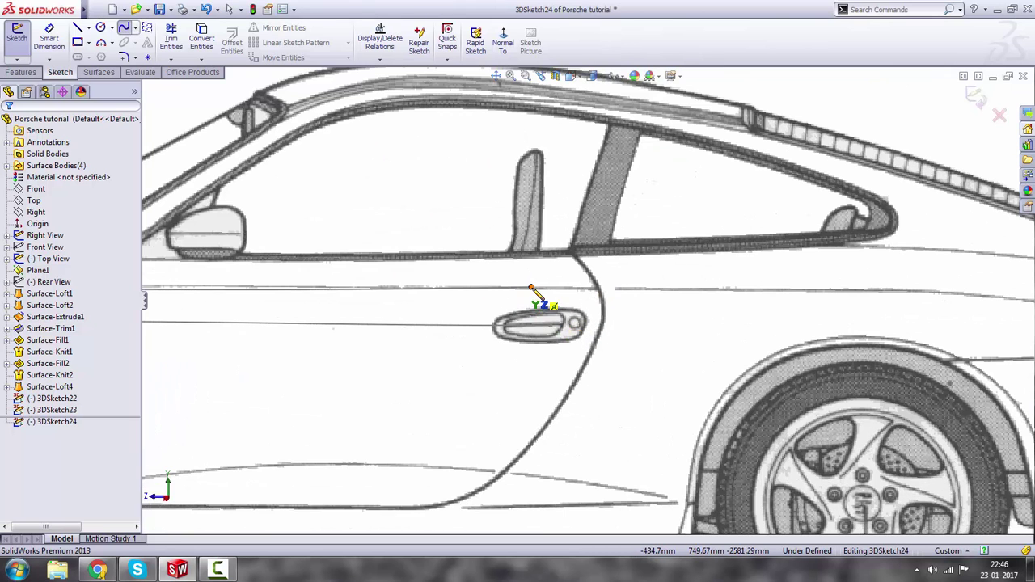
click(531, 288)
click(550, 326)
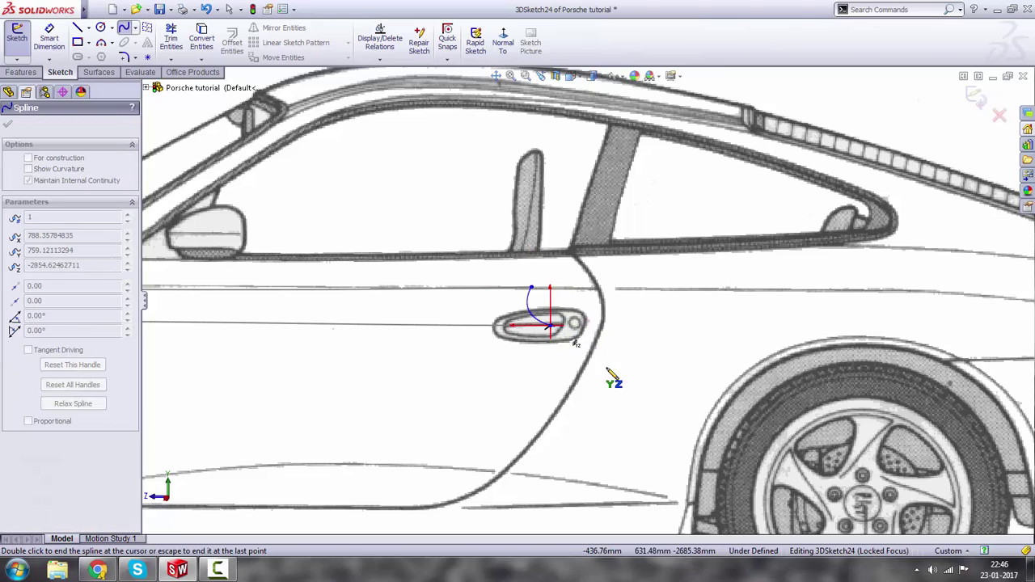
double_click(594, 362)
scroll(589, 339, up, 5)
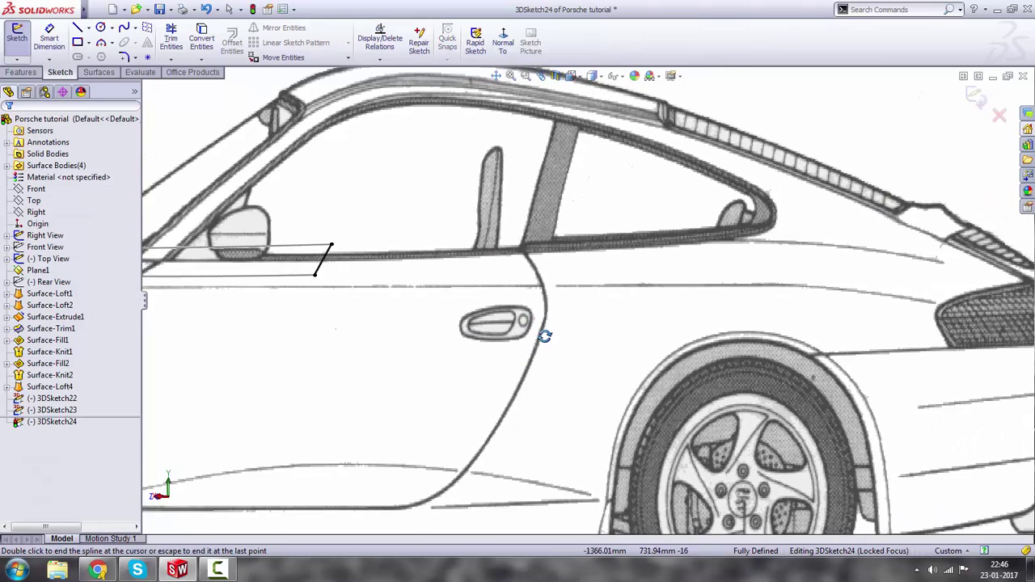
Look at the model from the back and show the Rear View blueprint sketch as reference for the new connecting spline.
key(space)
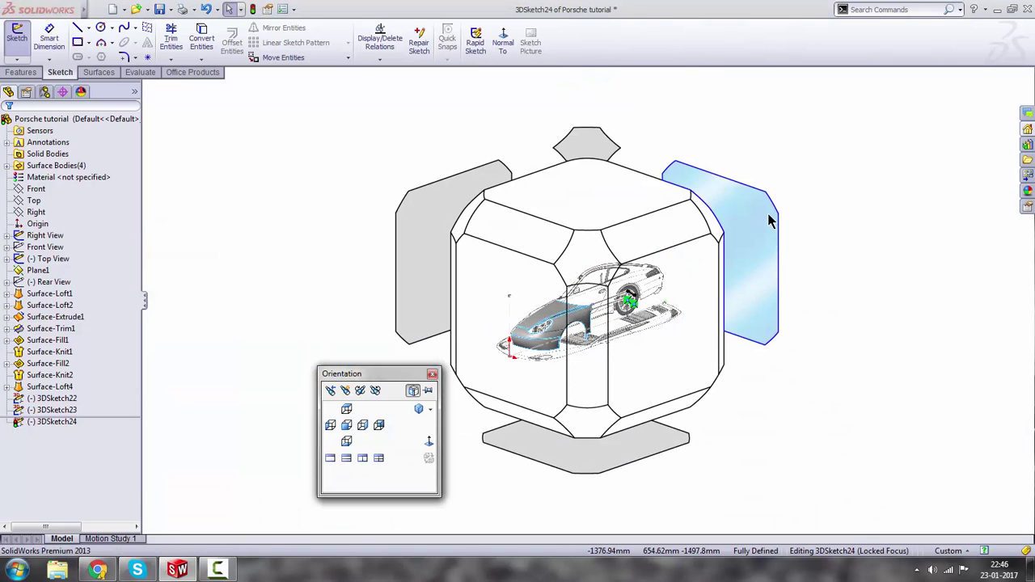
click(769, 225)
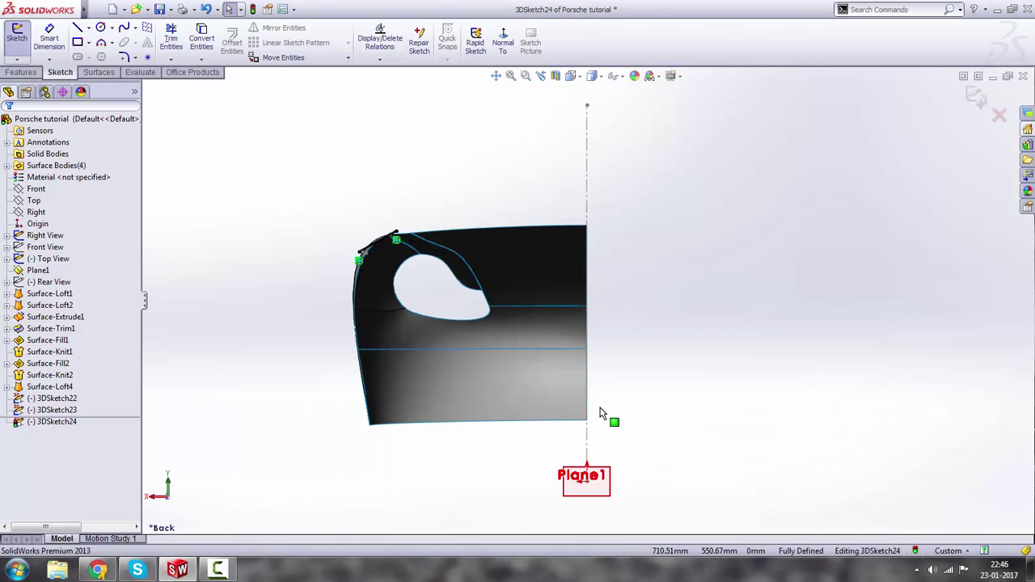
click(54, 227)
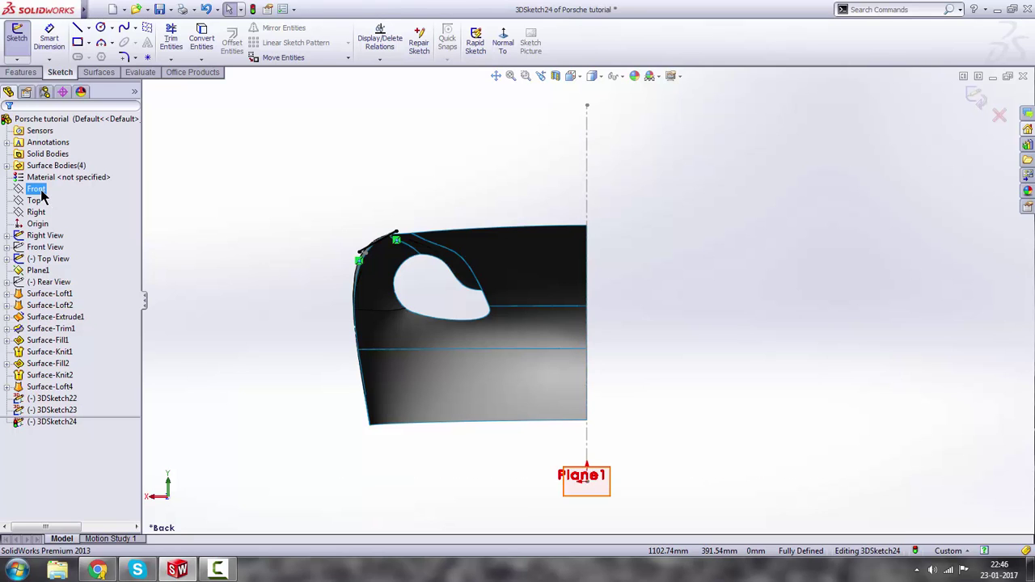
right_click(48, 283)
click(50, 267)
scroll(397, 237, down, 5)
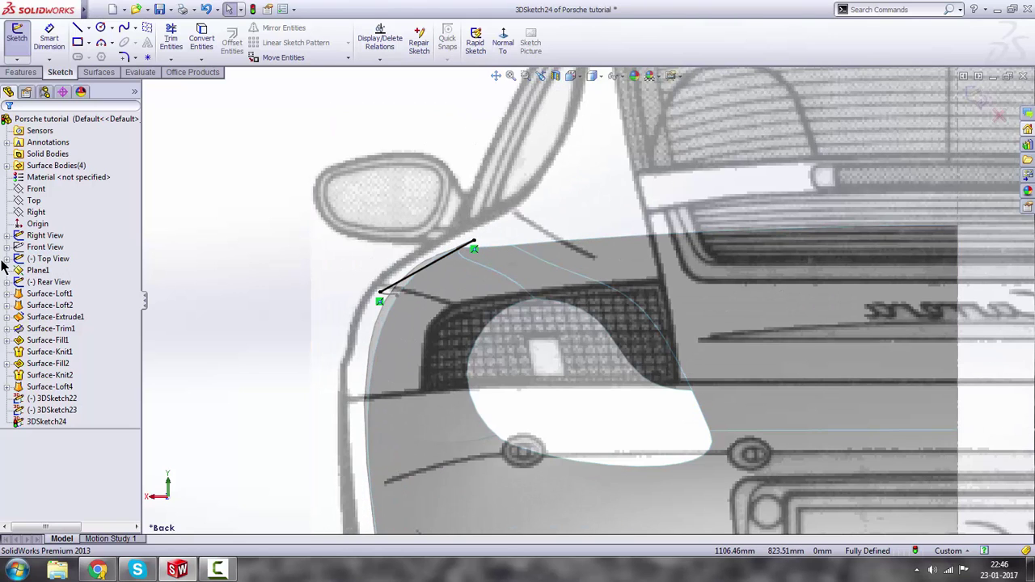
Compare the connecting spline with the shoulder outline in the Rear View blueprint from the back.
scroll(526, 265, up, 3)
scroll(437, 317, down, 5)
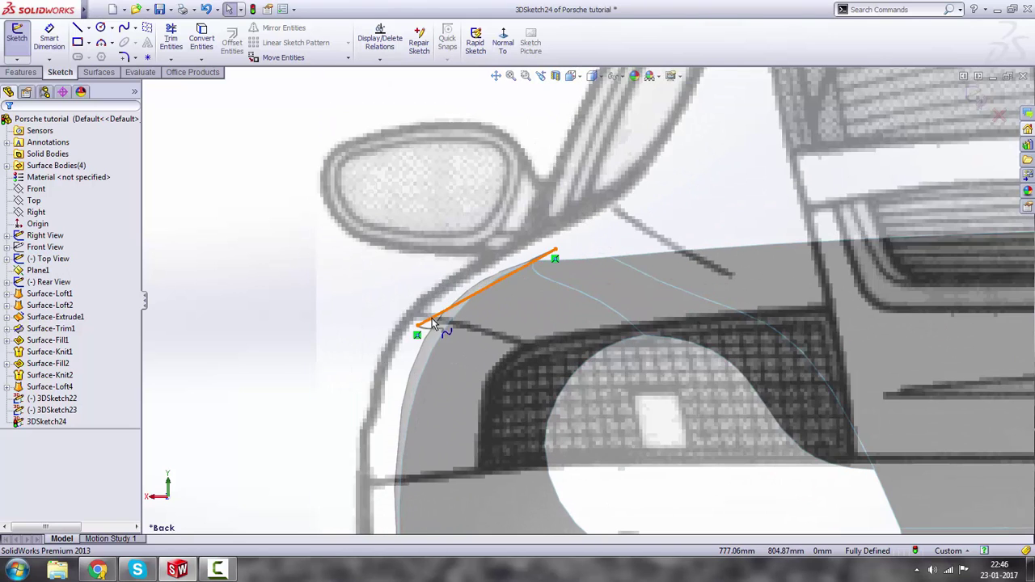
scroll(473, 334, up, 2)
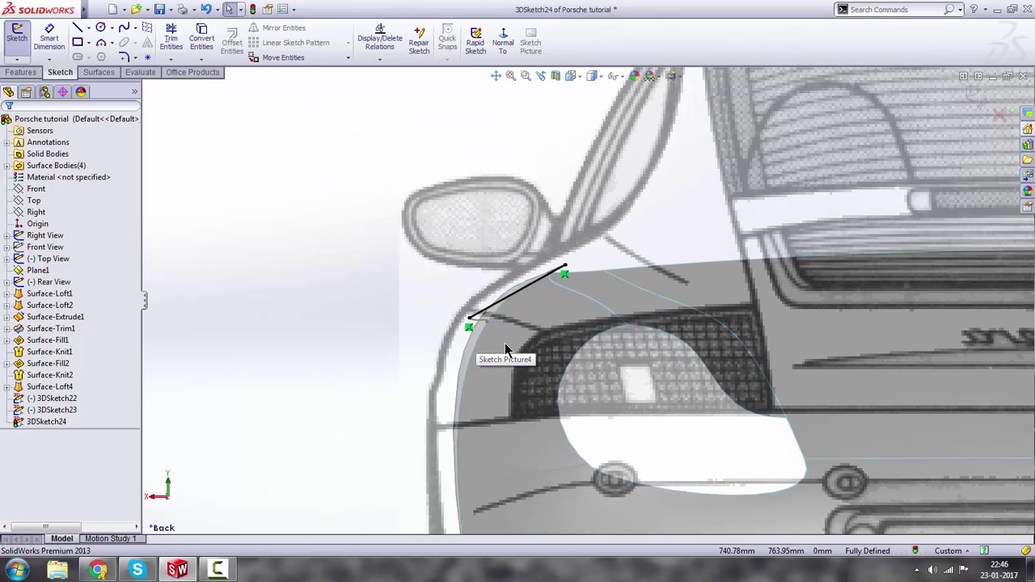
scroll(493, 317, down, 4)
scroll(494, 316, down, 3)
click(515, 308)
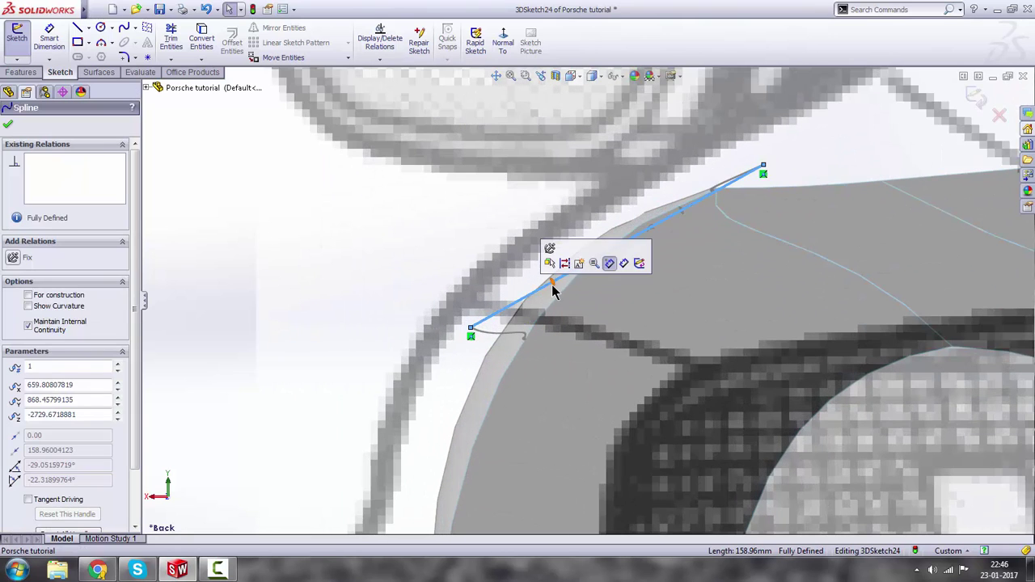
scroll(254, 294, up, 5)
key(Escape)
From the front, bow the connecting spline outward with its end tangency handles, setting the crease-end handle to about 162 mm and -57.3°.
key(space)
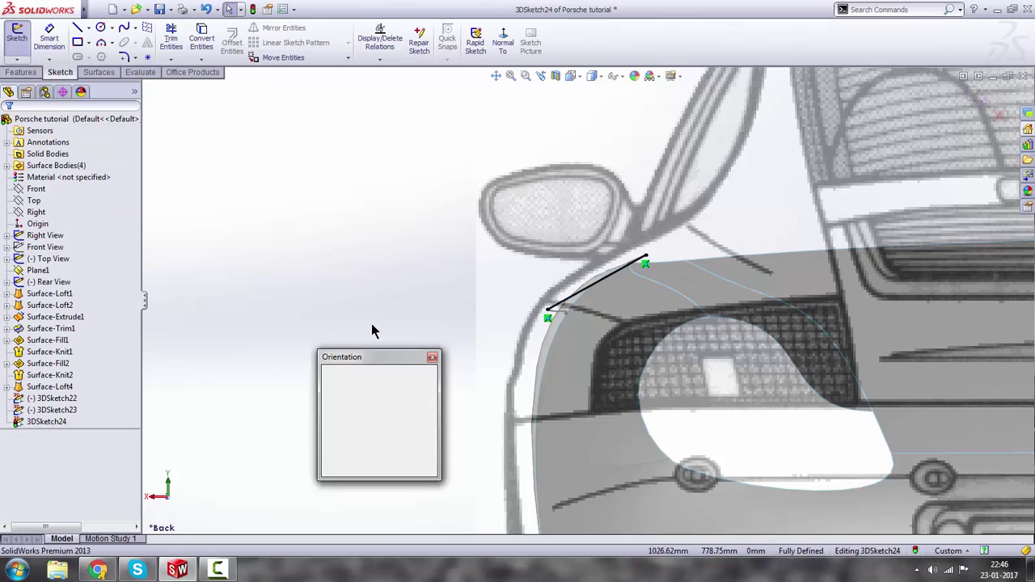
scroll(541, 318, up, 5)
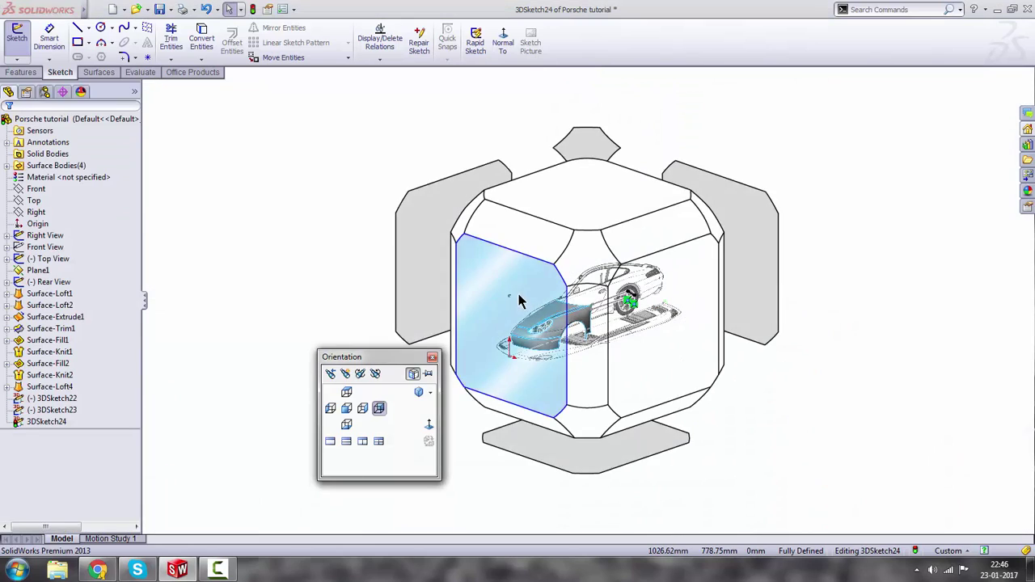
click(517, 296)
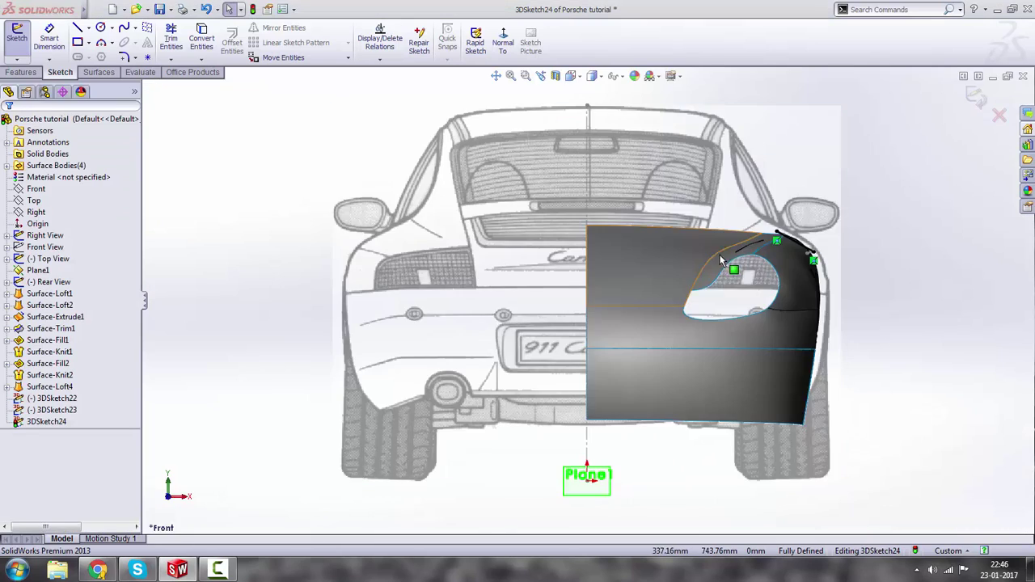
scroll(813, 242, down, 6)
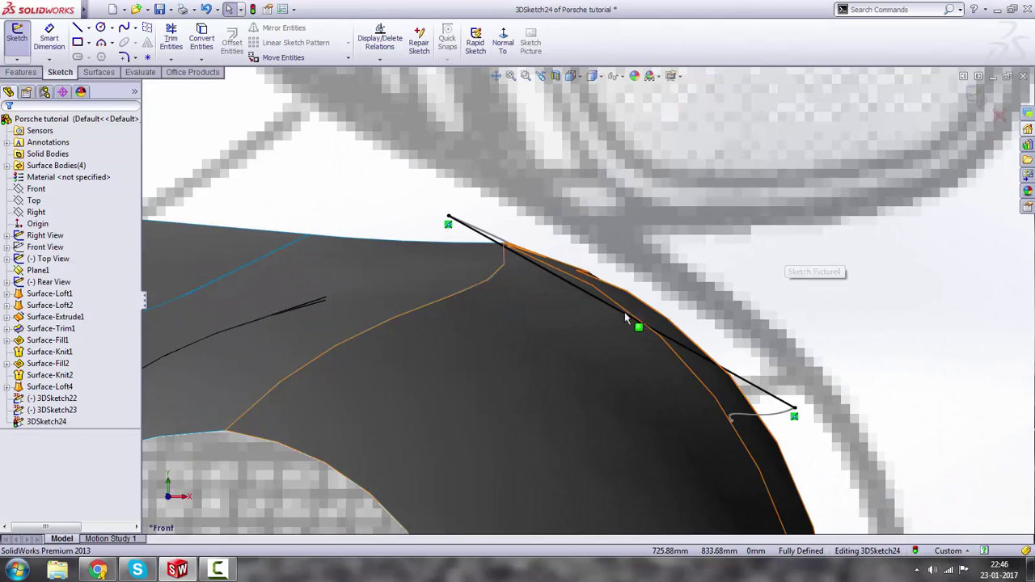
click(623, 318)
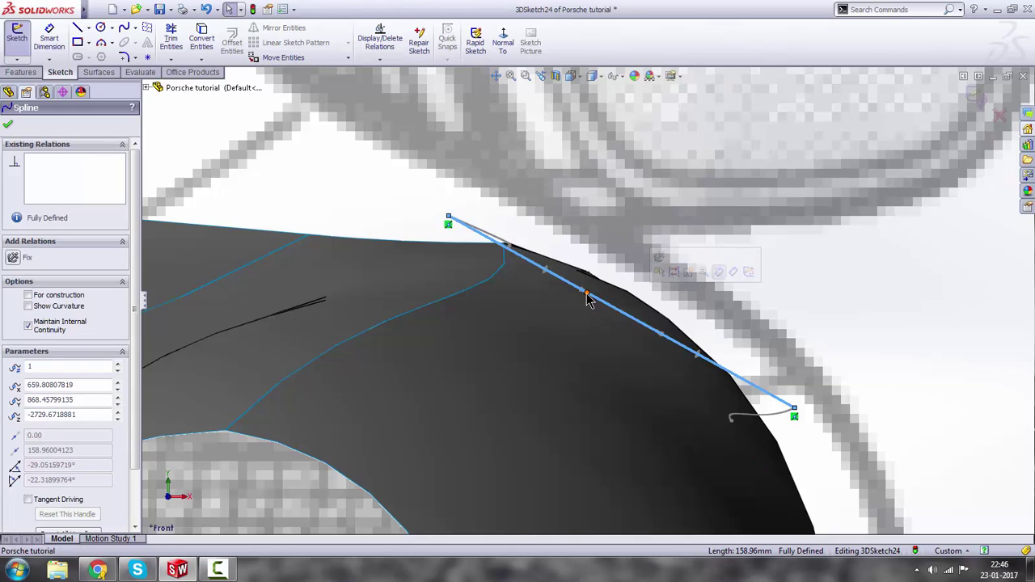
drag(587, 294, 614, 233)
drag(732, 328, 736, 318)
scroll(528, 259, up, 5)
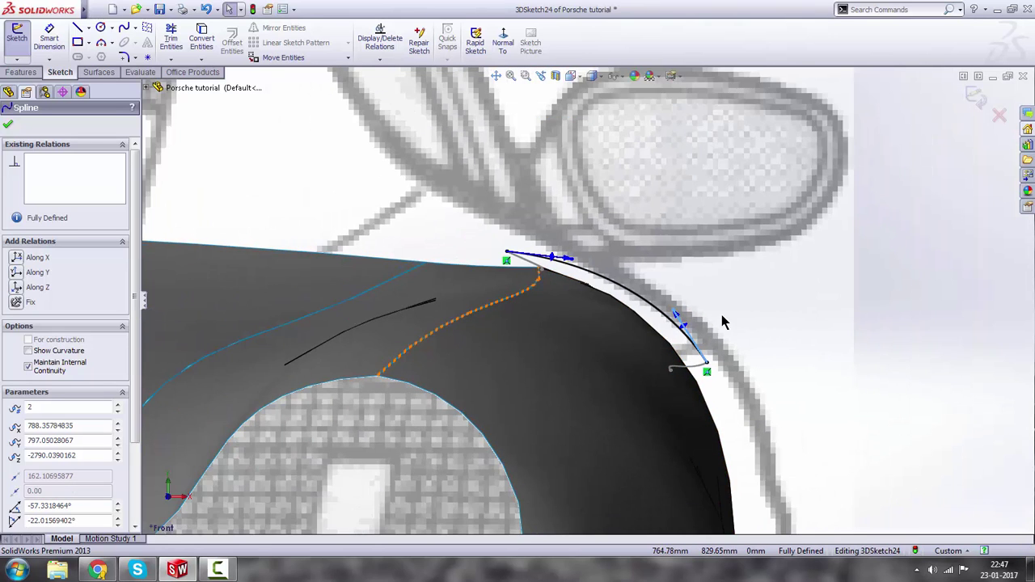
click(872, 318)
Show the Front View blueprint sketch and refine the spline's crease-end tangency handle against it to about 154.7 mm and -52.1°.
scroll(524, 301, up, 8)
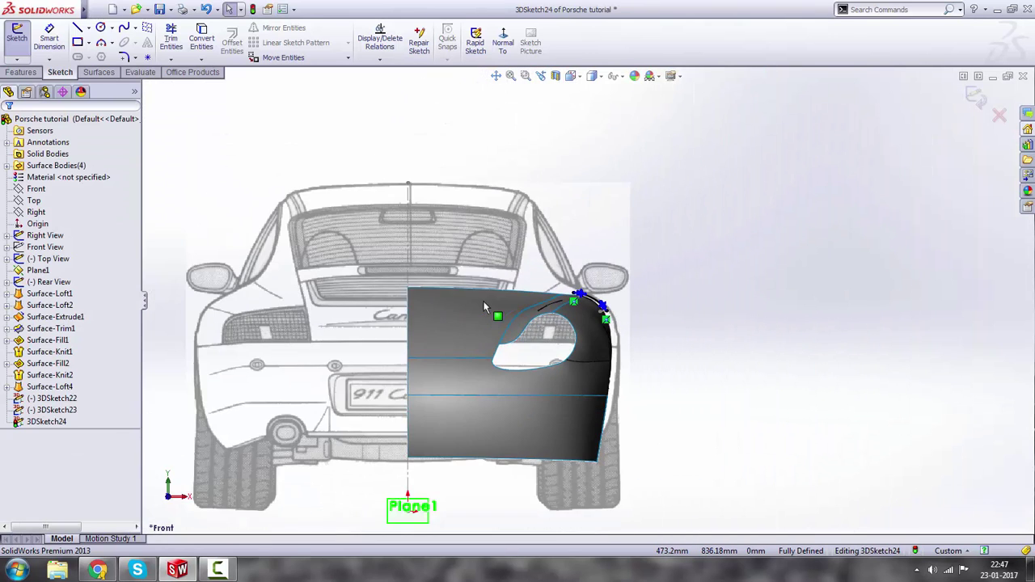
scroll(444, 350, up, 2)
middle_drag(433, 360, 347, 388)
click(49, 281)
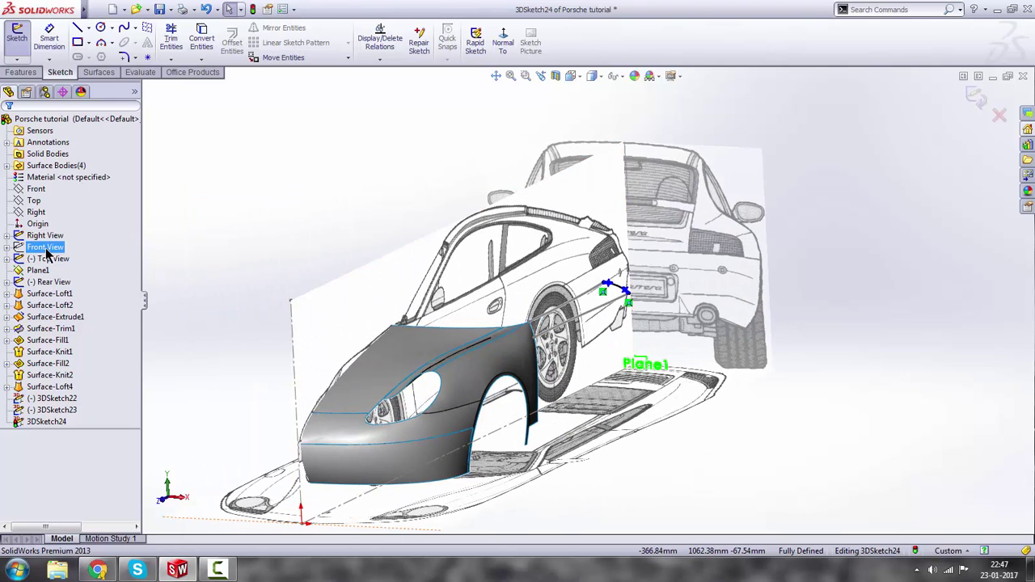
click(55, 230)
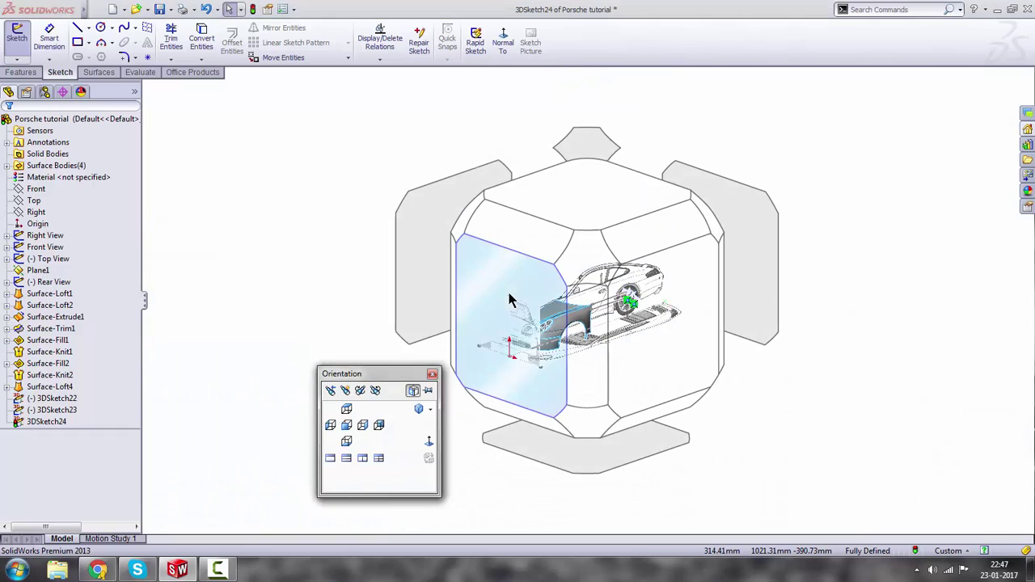
click(510, 296)
scroll(712, 276, down, 10)
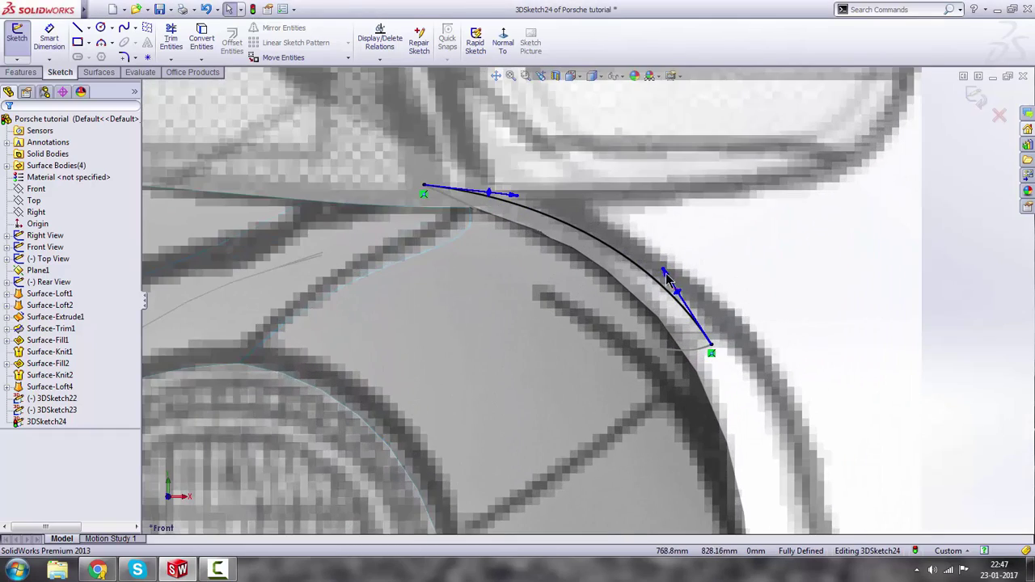
click(663, 277)
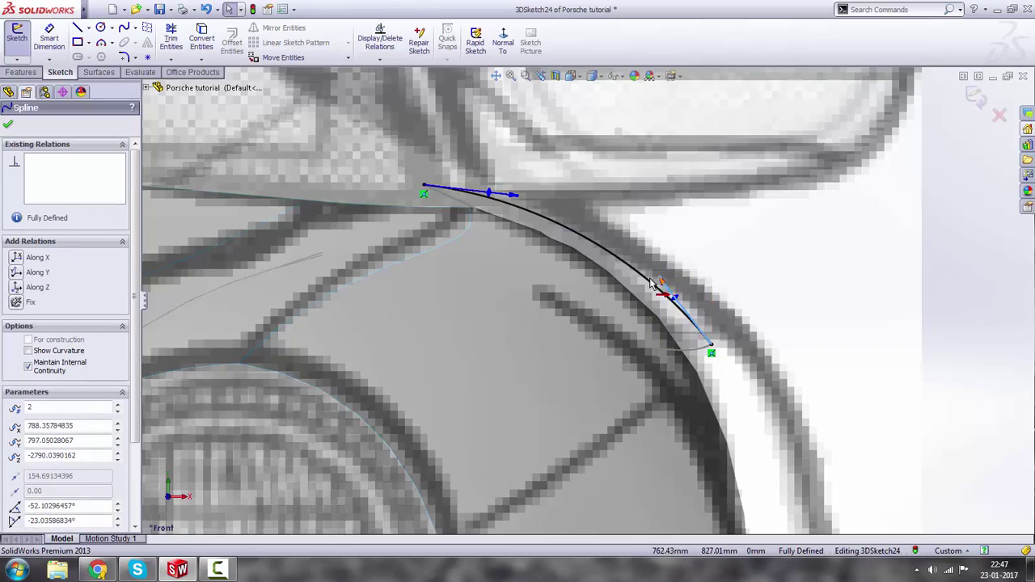
Examine the adjusted connecting spline from several angles against the fender surface and the blueprints.
scroll(647, 283, up, 5)
middle_drag(640, 286, 522, 306)
scroll(637, 299, up, 4)
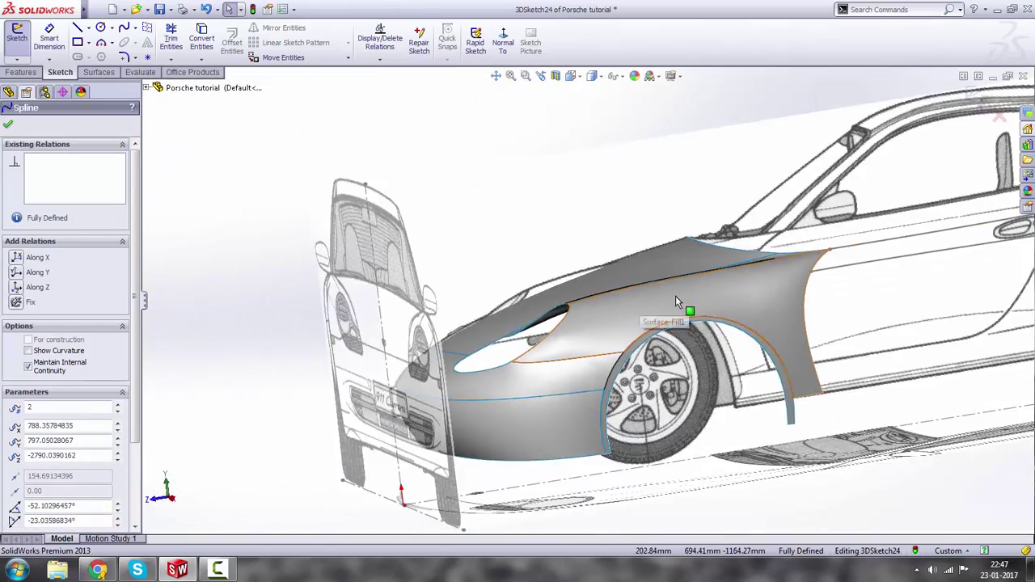
middle_drag(675, 296, 543, 327)
scroll(418, 395, up, 4)
scroll(418, 394, down, 4)
scroll(293, 348, up, 4)
scroll(293, 347, up, 3)
scroll(367, 367, down, 5)
scroll(550, 321, down, 2)
scroll(608, 338, up, 4)
scroll(670, 296, down, 6)
scroll(607, 350, up, 3)
middle_drag(614, 328, 631, 307)
scroll(675, 180, up, 2)
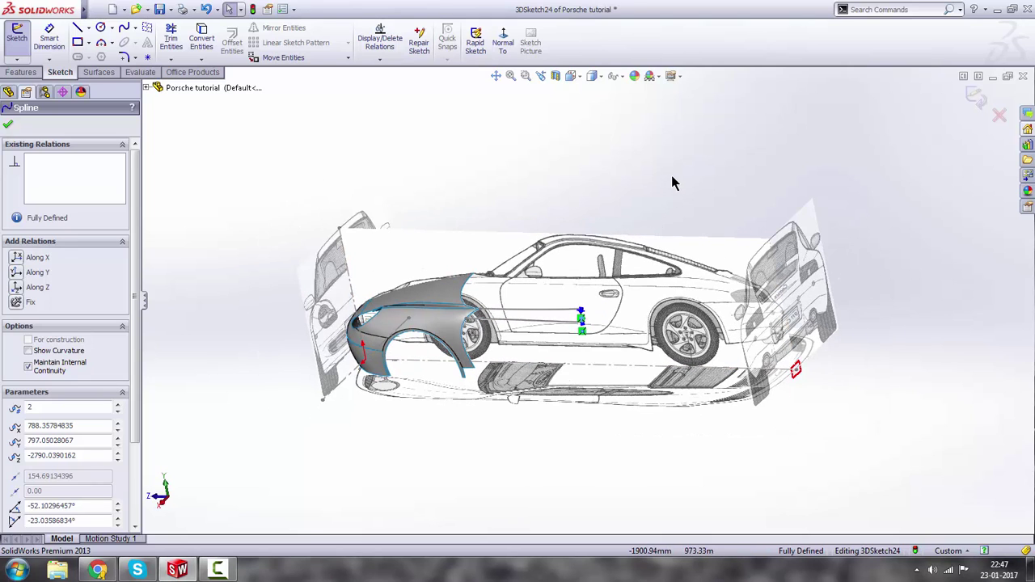
Finish the 3D sketch and start a lofted surface with the window-line spline and the crease spline as profiles.
key(Escape)
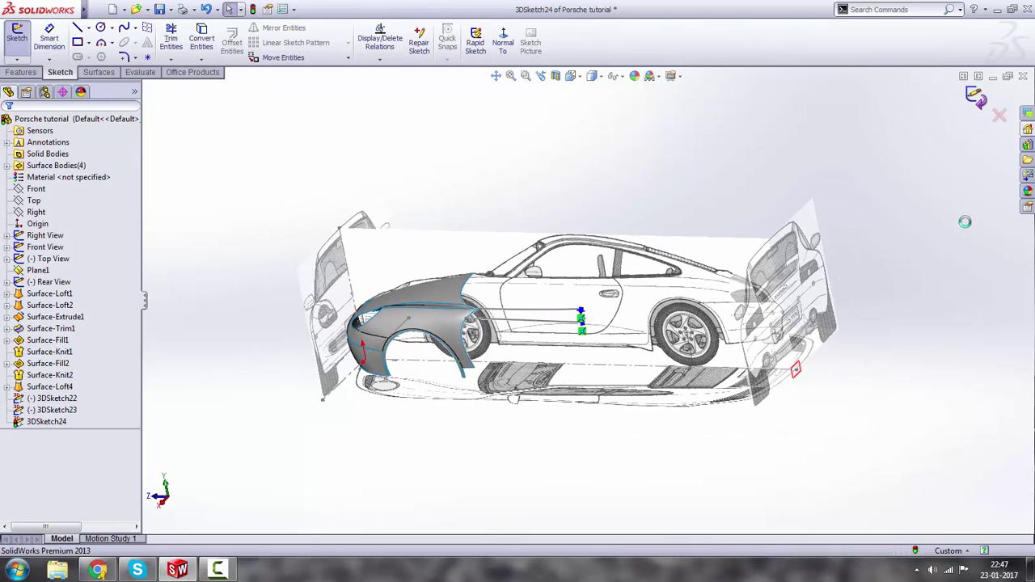
scroll(499, 319, down, 5)
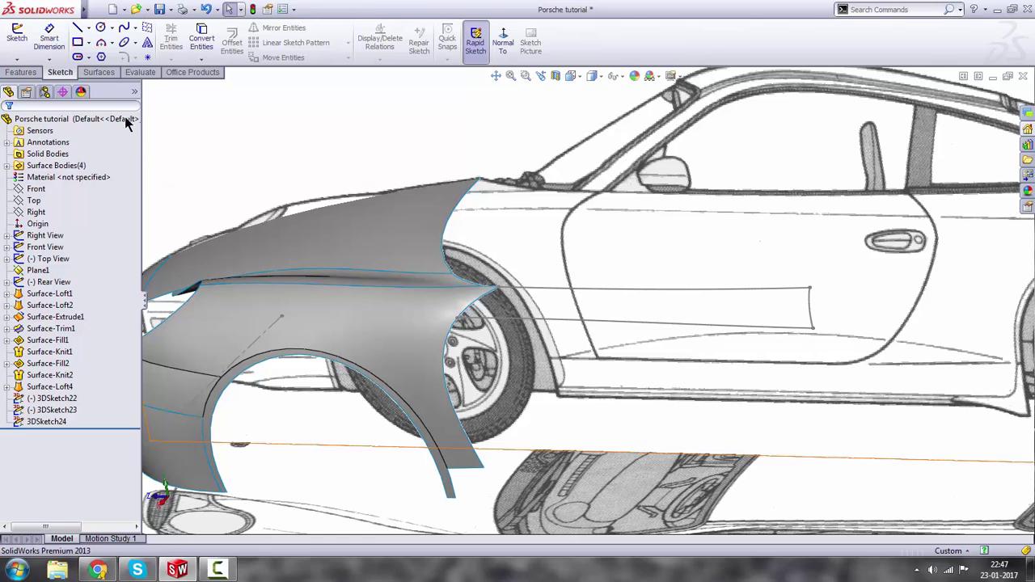
click(100, 72)
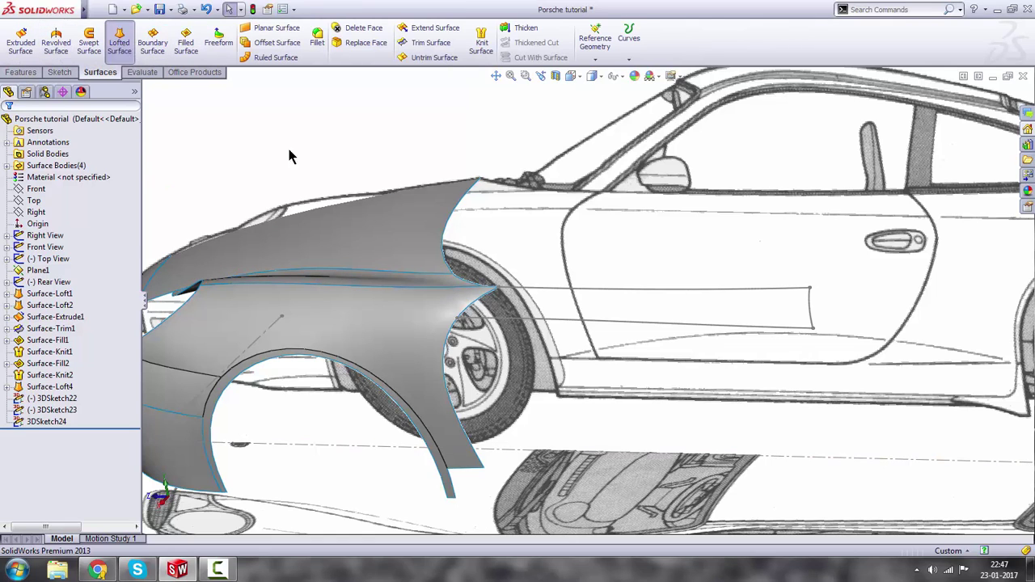
click(549, 291)
scroll(526, 323, down, 3)
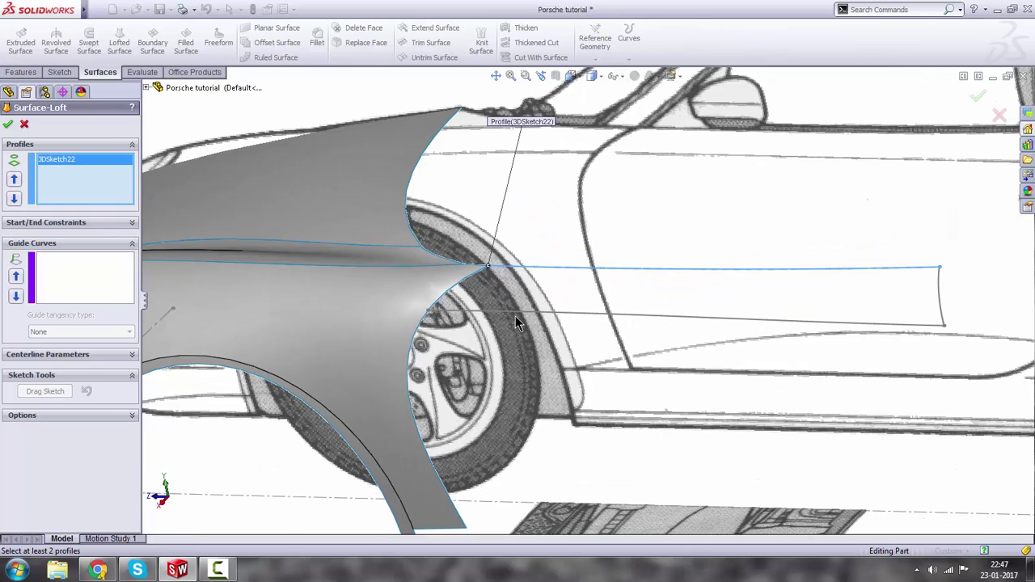
click(494, 317)
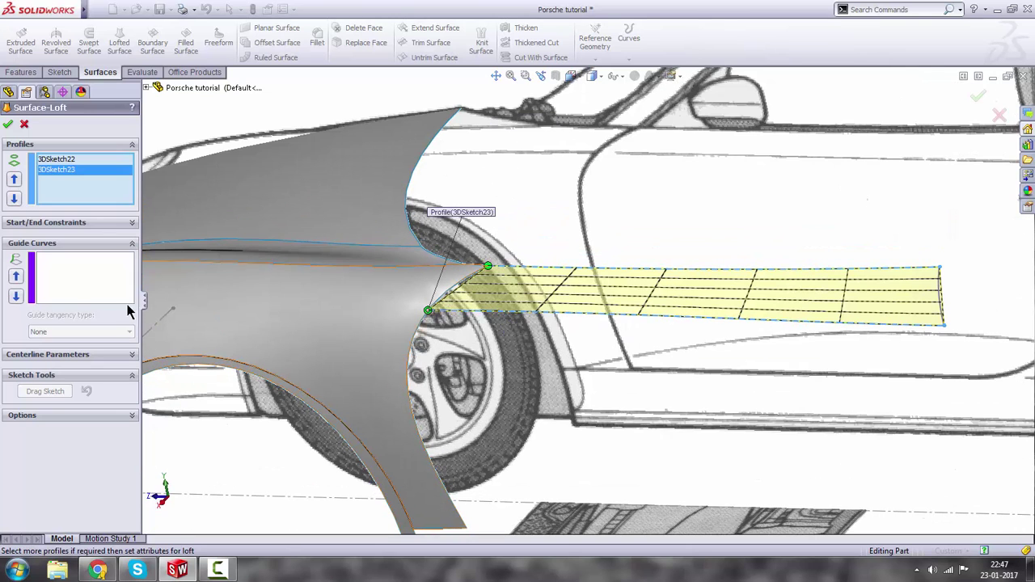
Add the connecting spline at the door's rear and the fender's rear edge as guide curves of the loft.
click(68, 292)
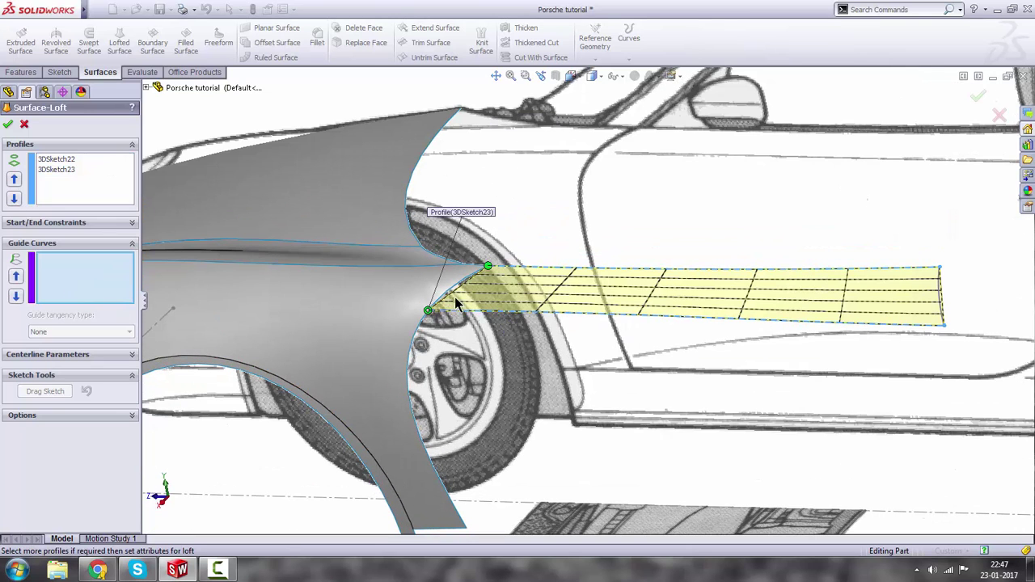
click(940, 301)
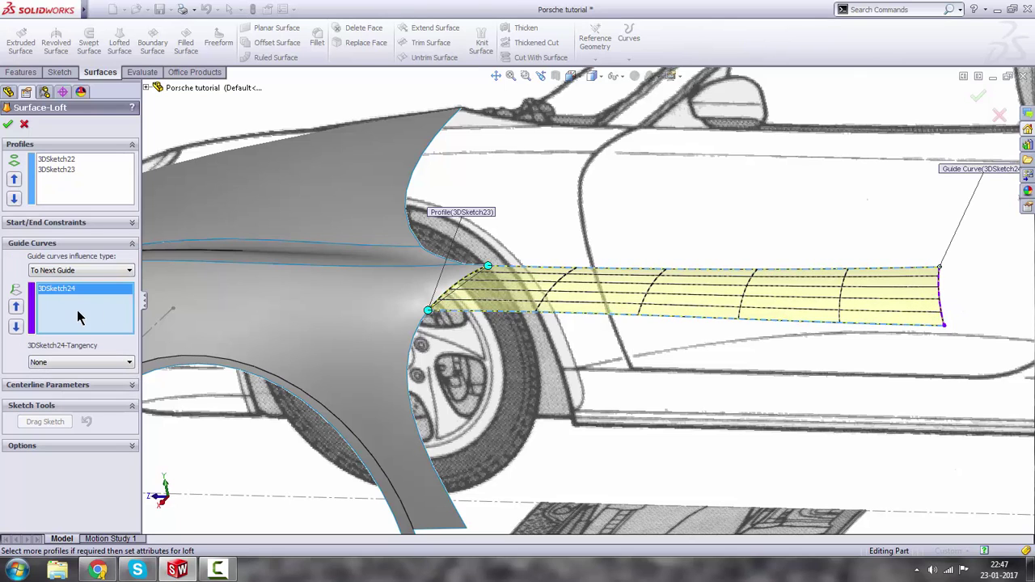
click(418, 355)
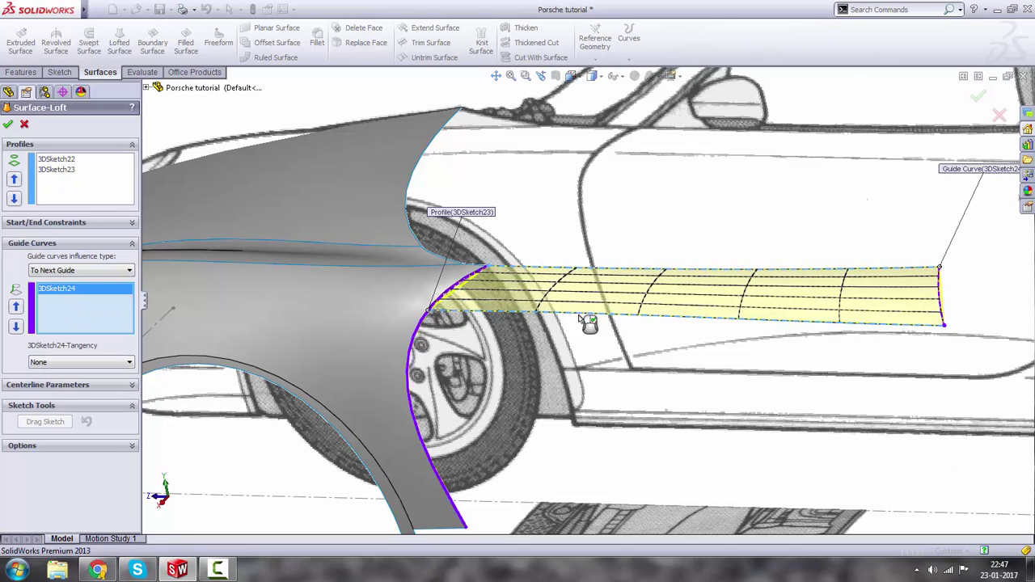
middle_drag(735, 294, 517, 295)
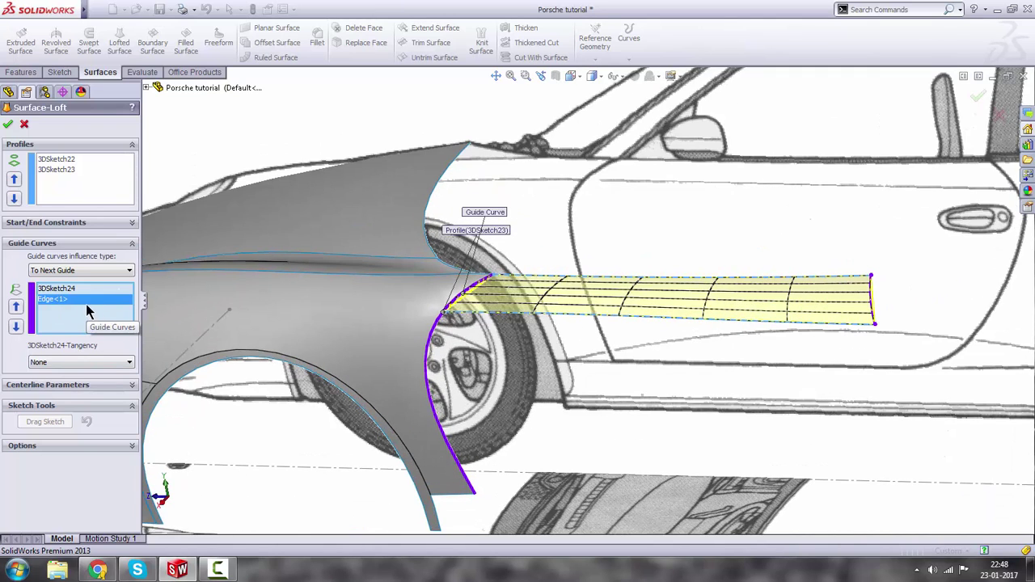
Set the fender edge guide curve to Tangency To Face and create the lofted surface.
click(63, 301)
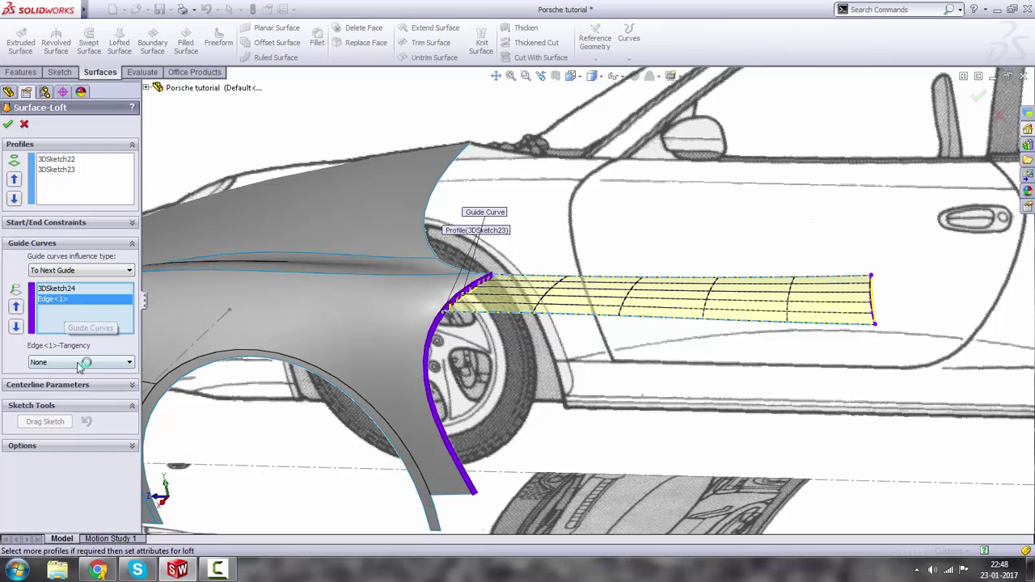
click(77, 362)
click(71, 389)
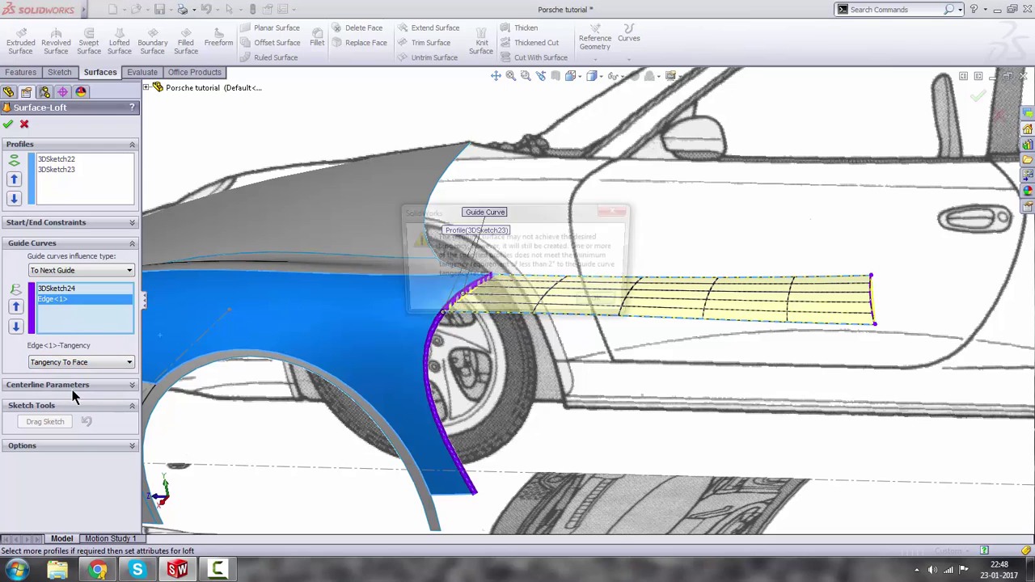
click(603, 304)
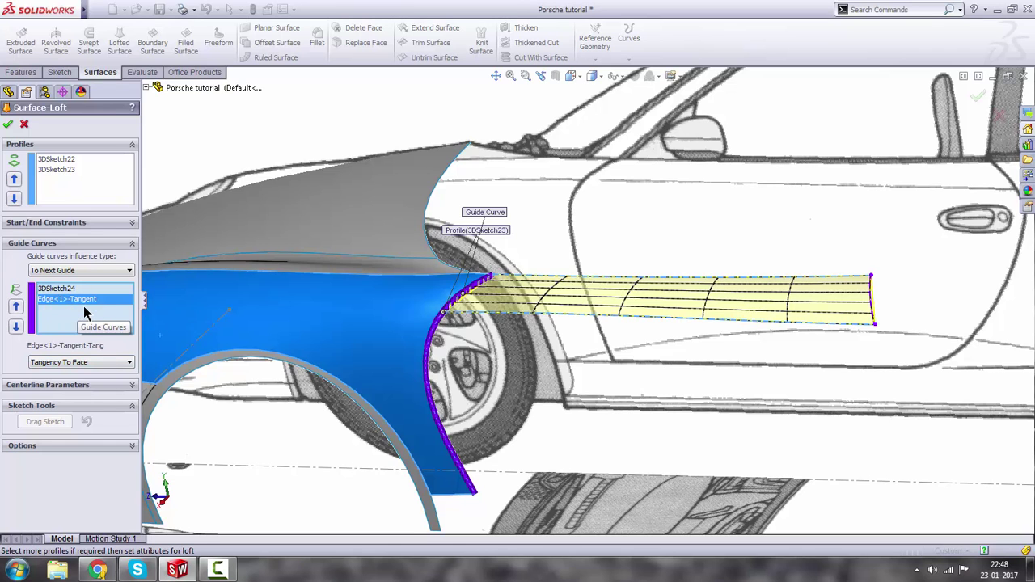
scroll(533, 299, down, 3)
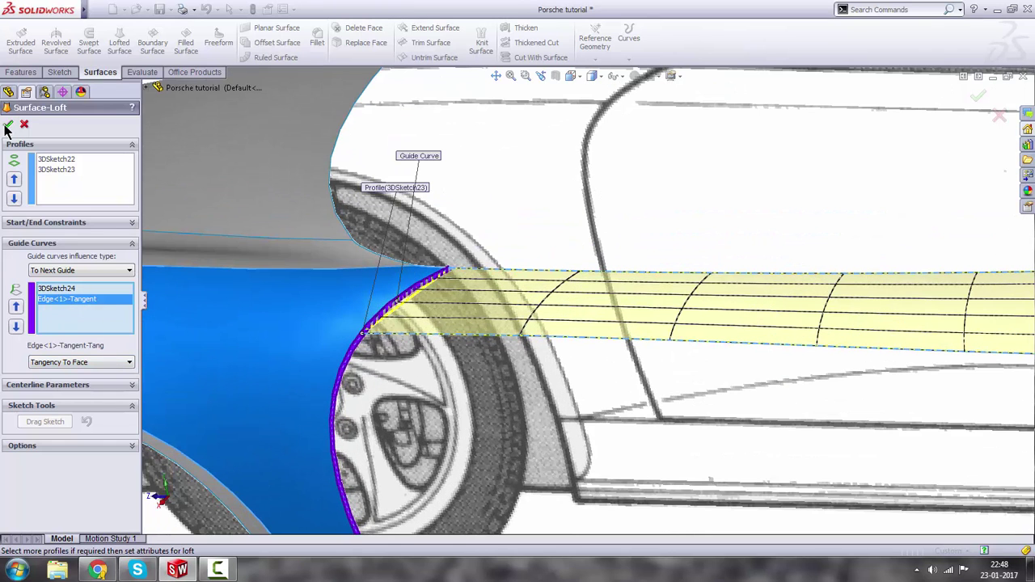
click(8, 125)
Examine the new upper door surface and its transition into the fender from several angles.
middle_drag(574, 363, 608, 413)
middle_drag(744, 319, 740, 255)
scroll(584, 358, up, 2)
middle_drag(594, 343, 603, 368)
scroll(550, 364, down, 6)
mouse_move(450, 299)
middle_down()
mouse_move(404, 266)
mouse_move(478, 296)
mouse_move(454, 305)
mouse_move(266, 295)
middle_up()
scroll(450, 307, up, 6)
click(266, 295)
scroll(691, 308, down, 3)
middle_drag(691, 307, 654, 339)
scroll(653, 340, up, 3)
scroll(633, 314, down, 4)
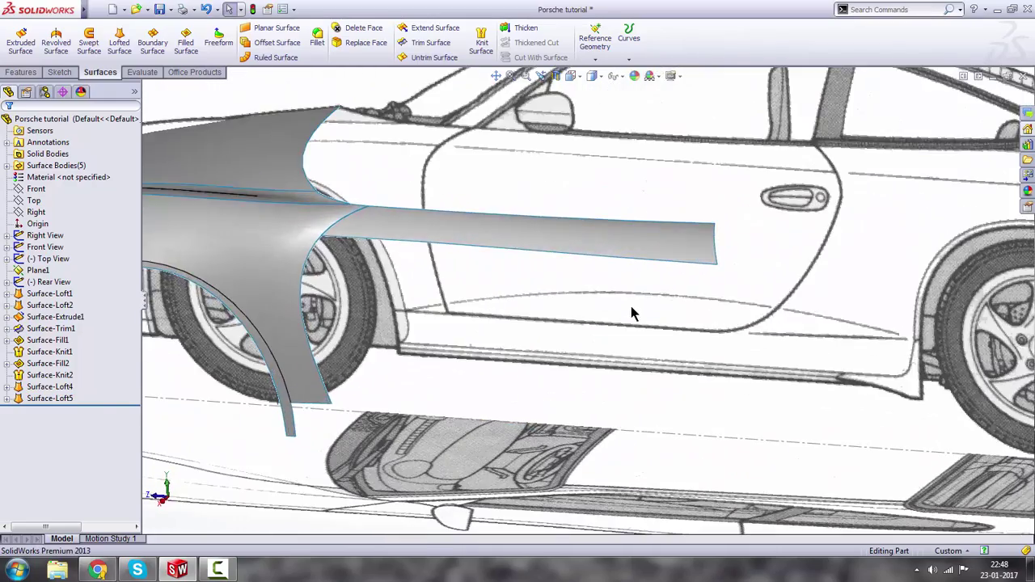
In a new 3D sketch, draw a two-point spline along the door's bottom line from the fender's lower rear corner to the rear curve's start.
key(space)
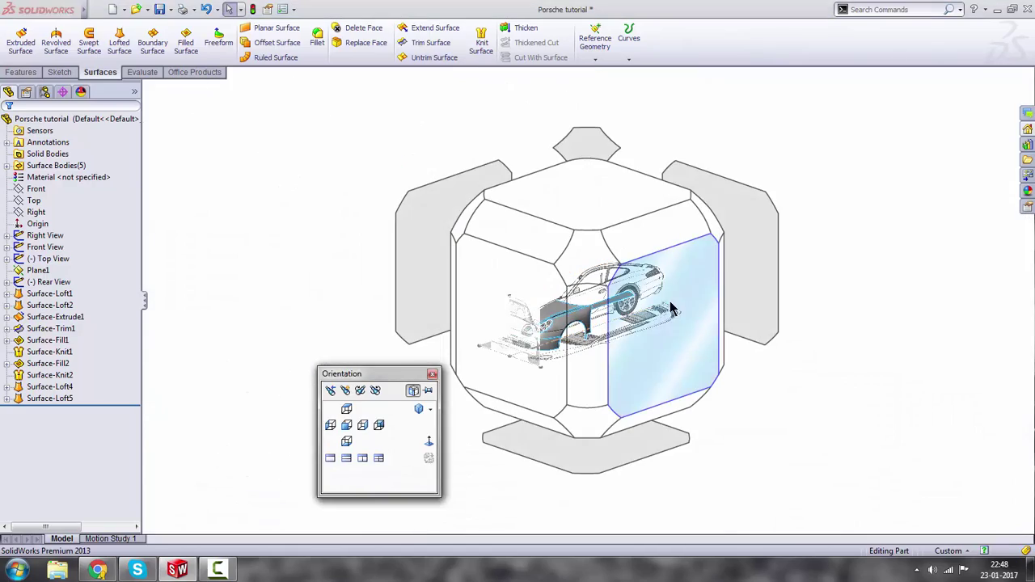
click(667, 307)
scroll(486, 283, down, 5)
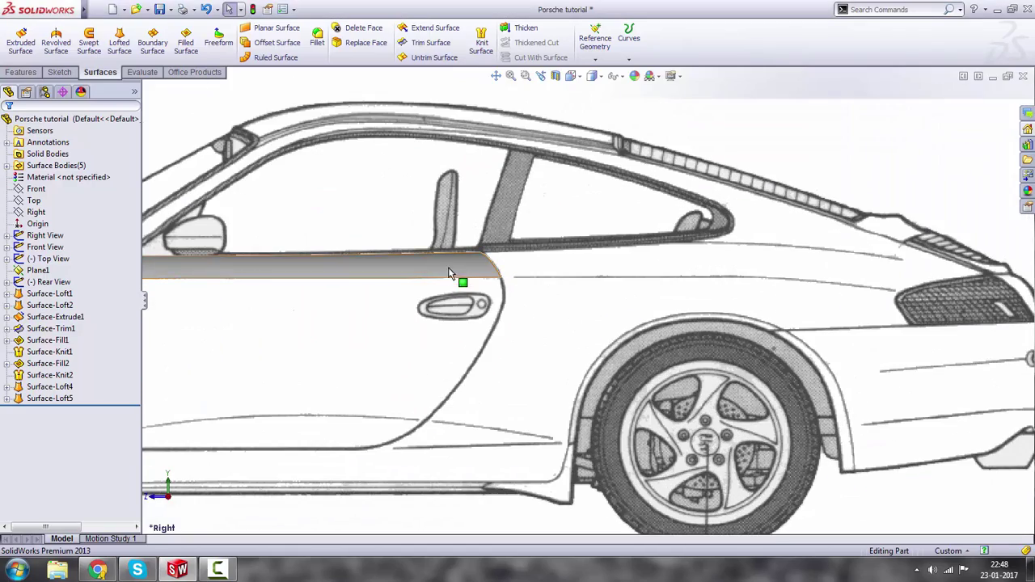
scroll(486, 283, up, 5)
scroll(418, 308, down, 2)
scroll(194, 224, up, 1)
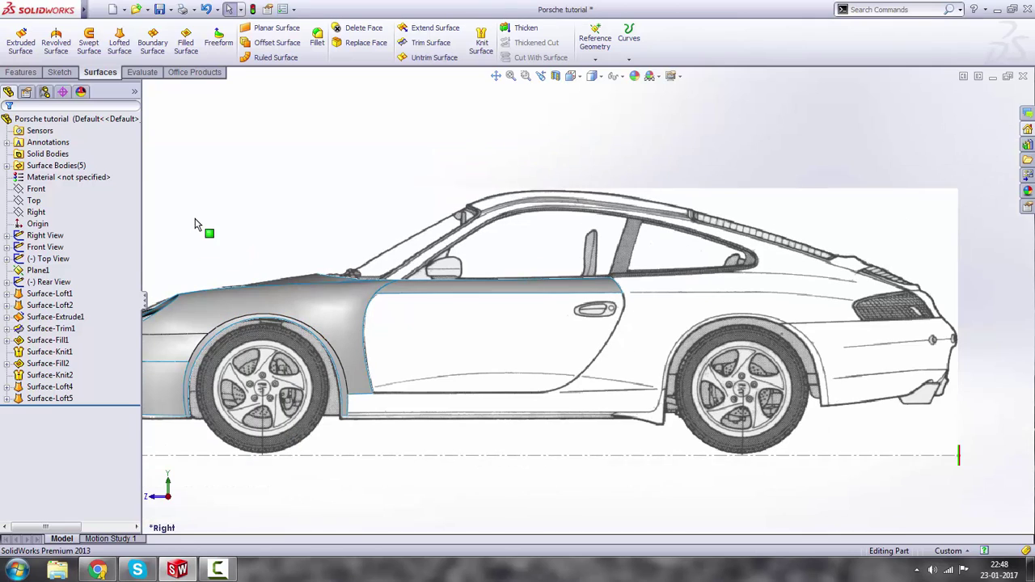
click(59, 72)
click(16, 59)
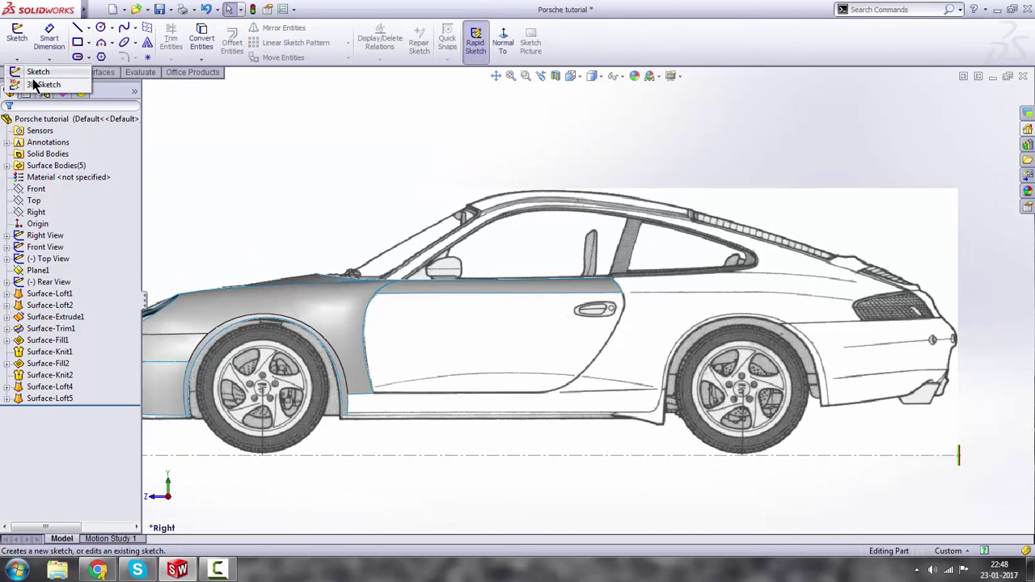
click(33, 81)
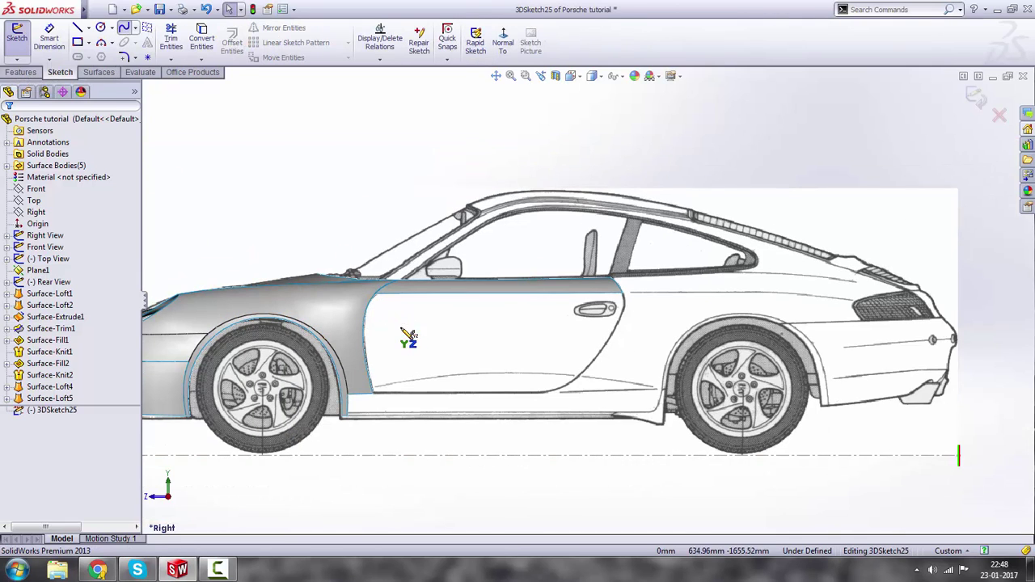
scroll(408, 338, down, 3)
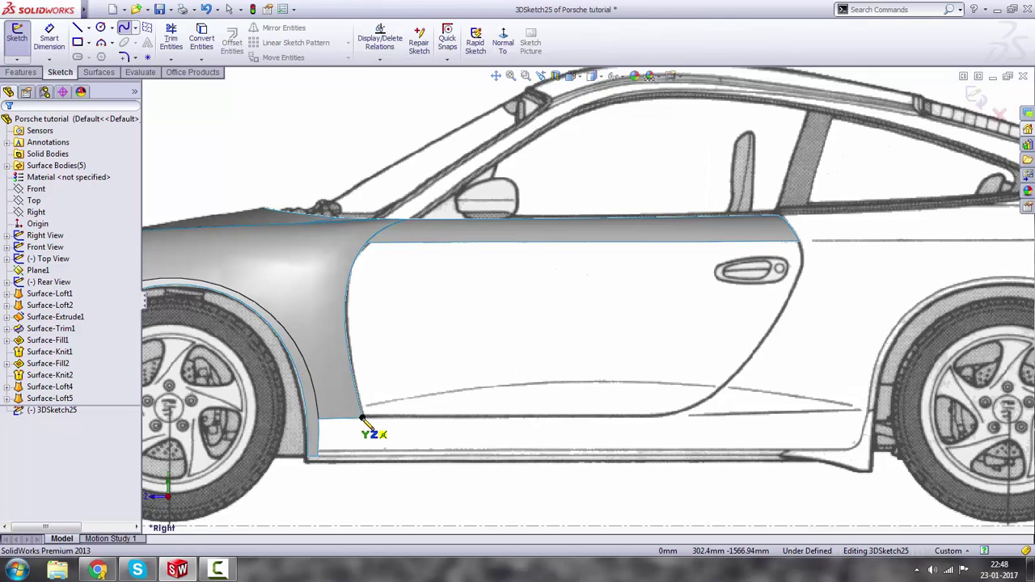
click(362, 419)
scroll(686, 428, down, 3)
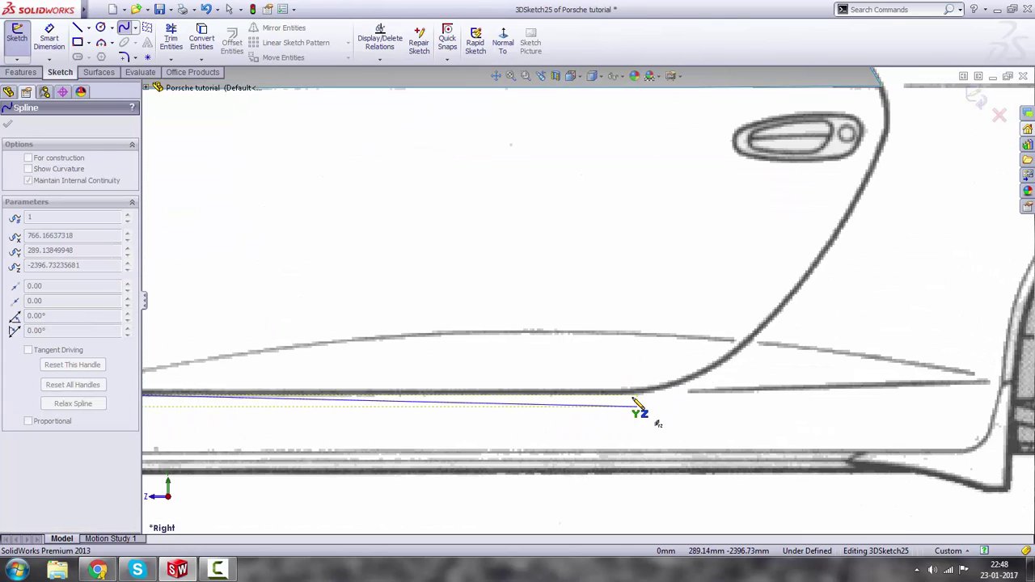
click(643, 395)
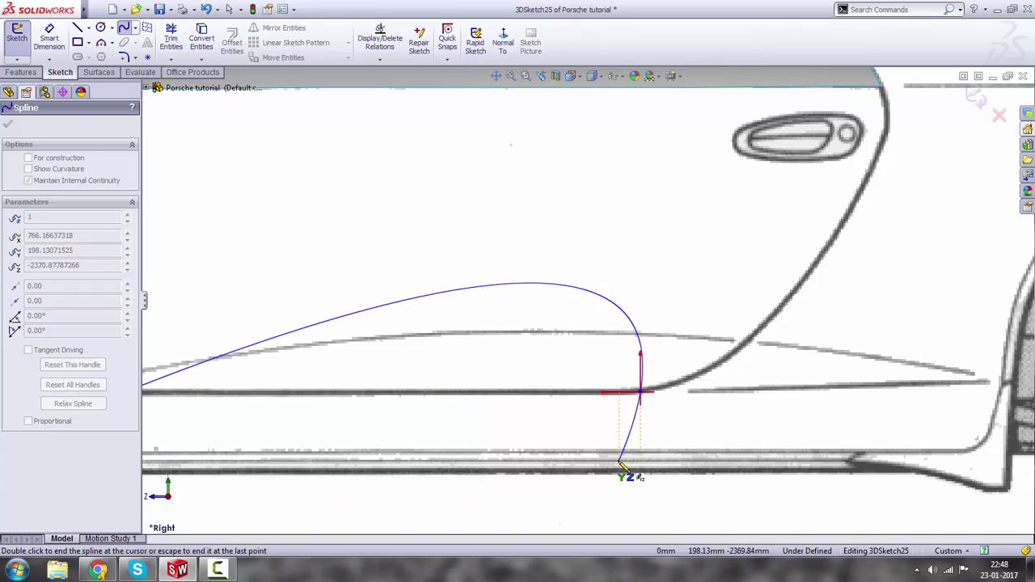
scroll(671, 485, up, 5)
View the car from the top and set the display style to wireframe, dismissing further sketch picture warnings for this session.
mouse_move(589, 435)
middle_down()
mouse_move(594, 509)
mouse_move(587, 450)
mouse_move(693, 444)
mouse_move(663, 450)
mouse_move(583, 419)
middle_up()
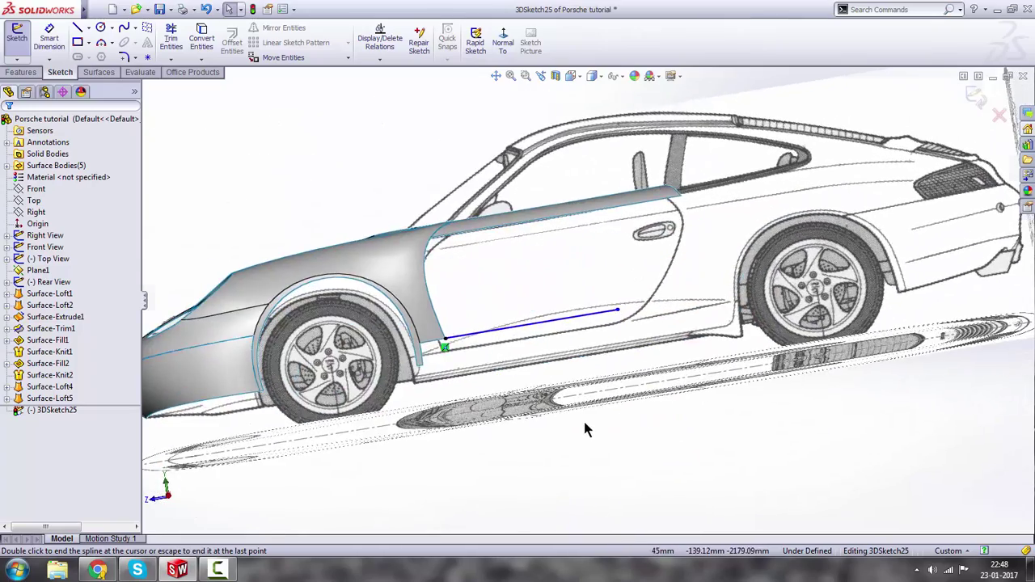
scroll(584, 418, up, 3)
key(space)
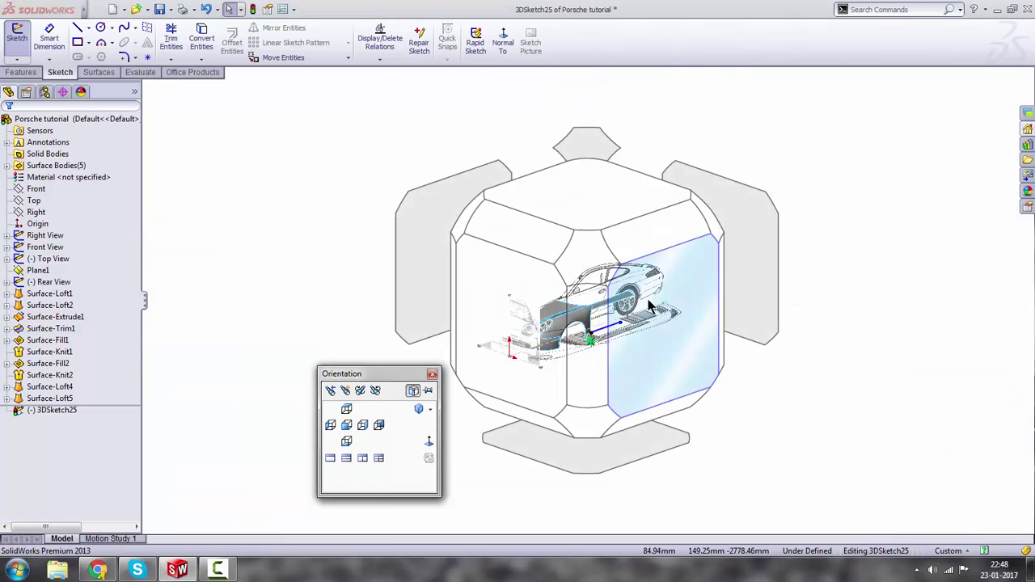
click(597, 279)
key(space)
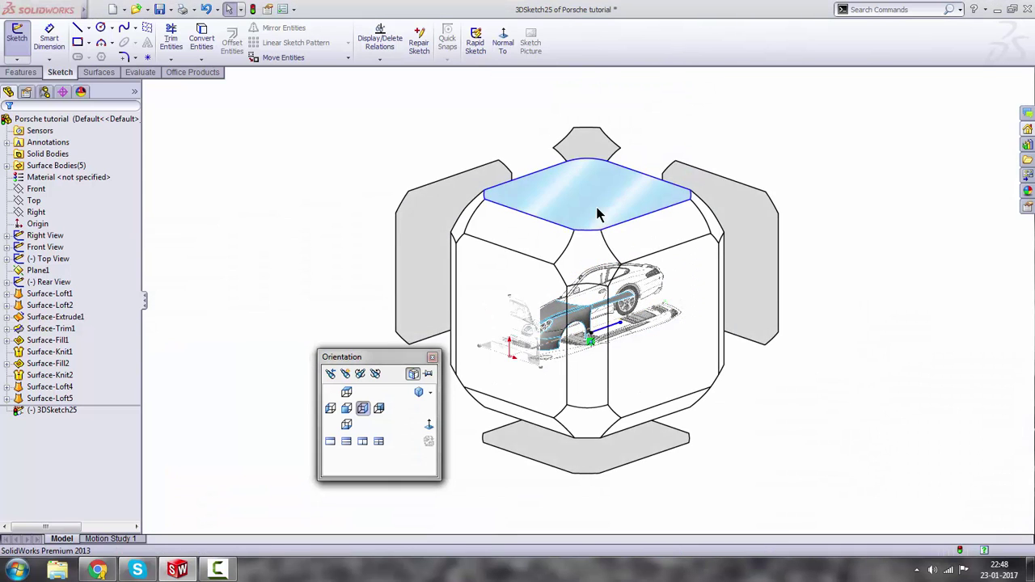
click(597, 214)
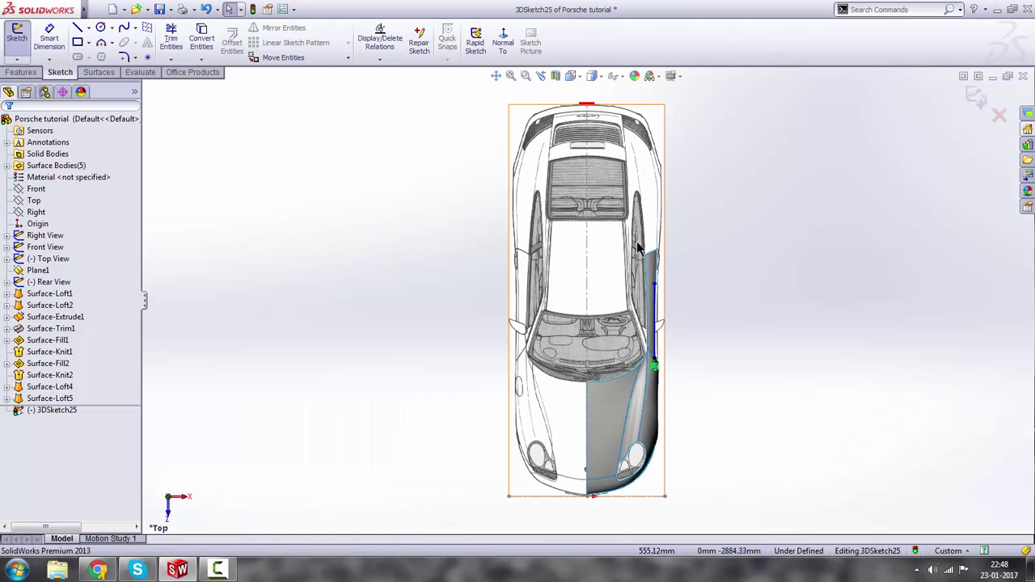
scroll(666, 358, down, 8)
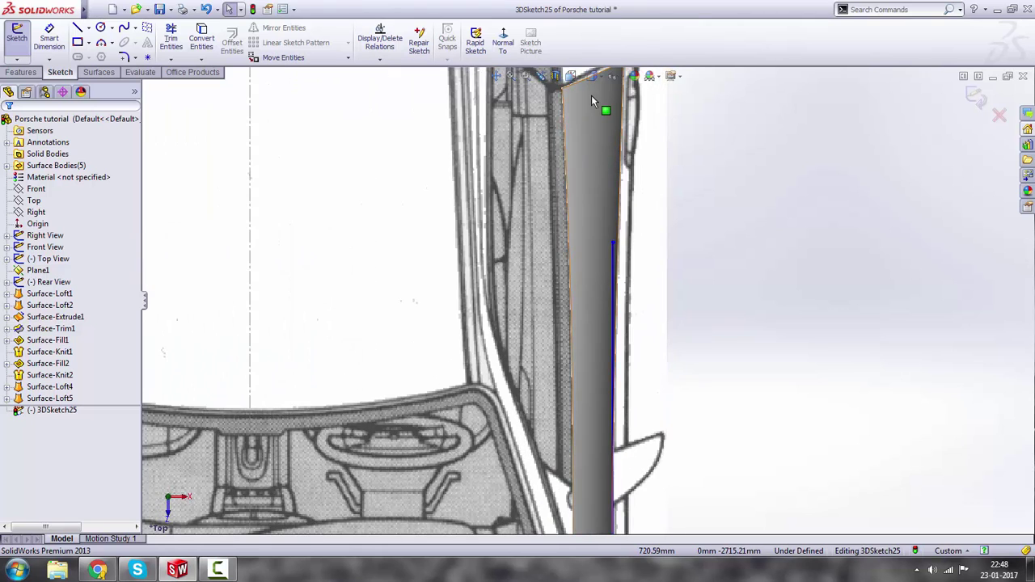
scroll(600, 96, up, 2)
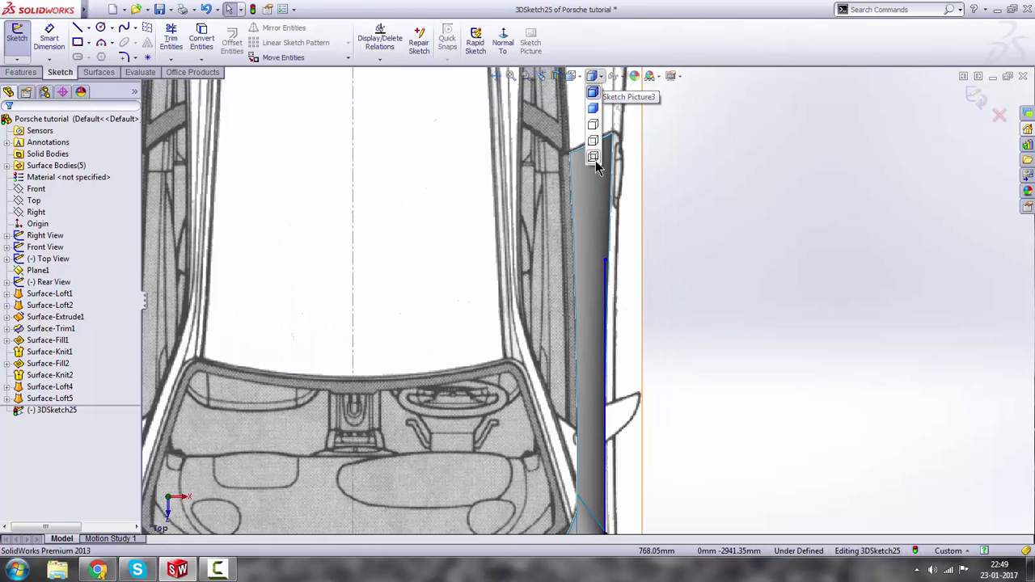
click(595, 160)
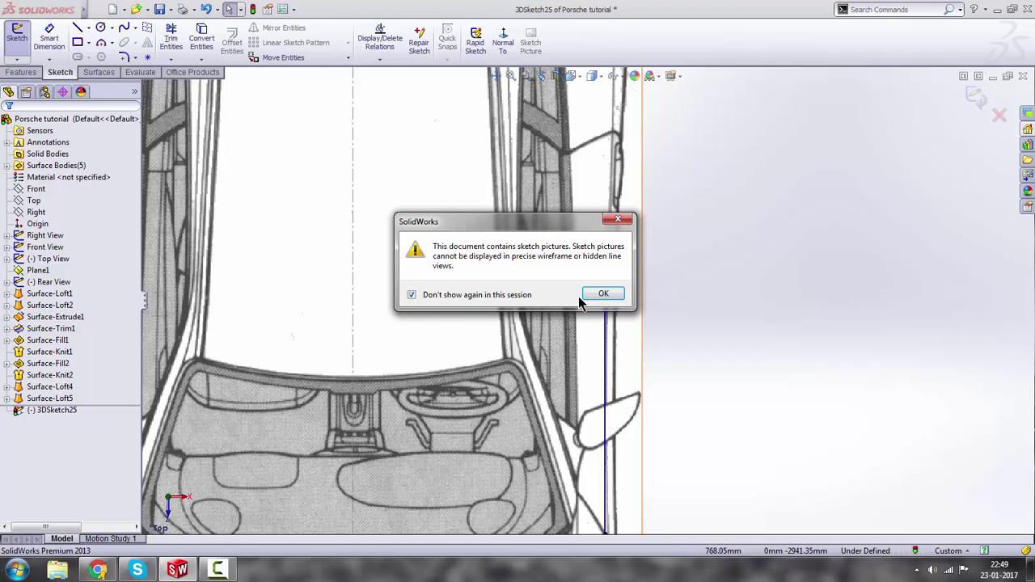
click(601, 294)
Move the bottom spline's rear endpoint inward to X about 742 mm and adjust its tangent handle in the top view.
scroll(612, 346, down, 2)
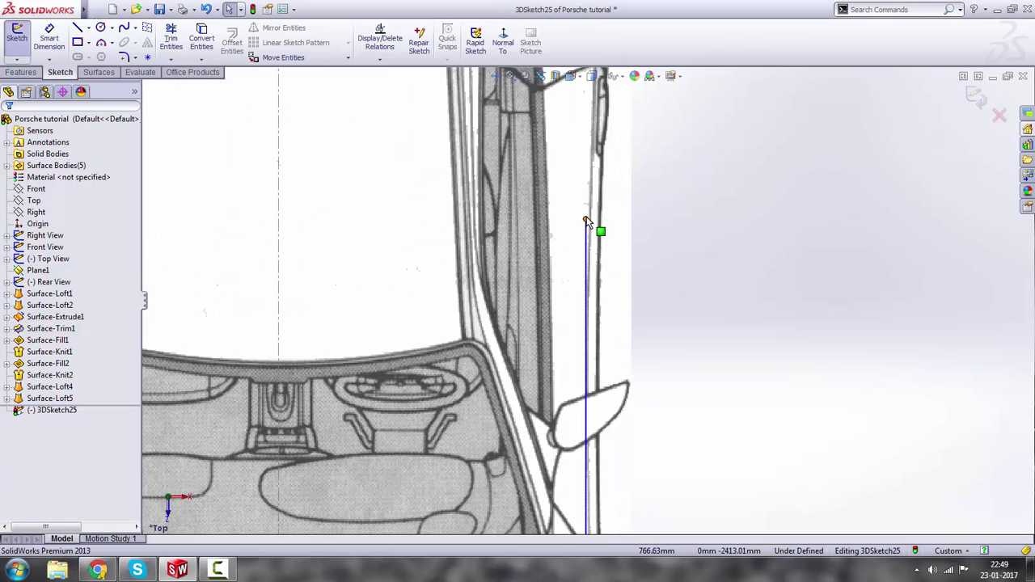
drag(586, 219, 575, 214)
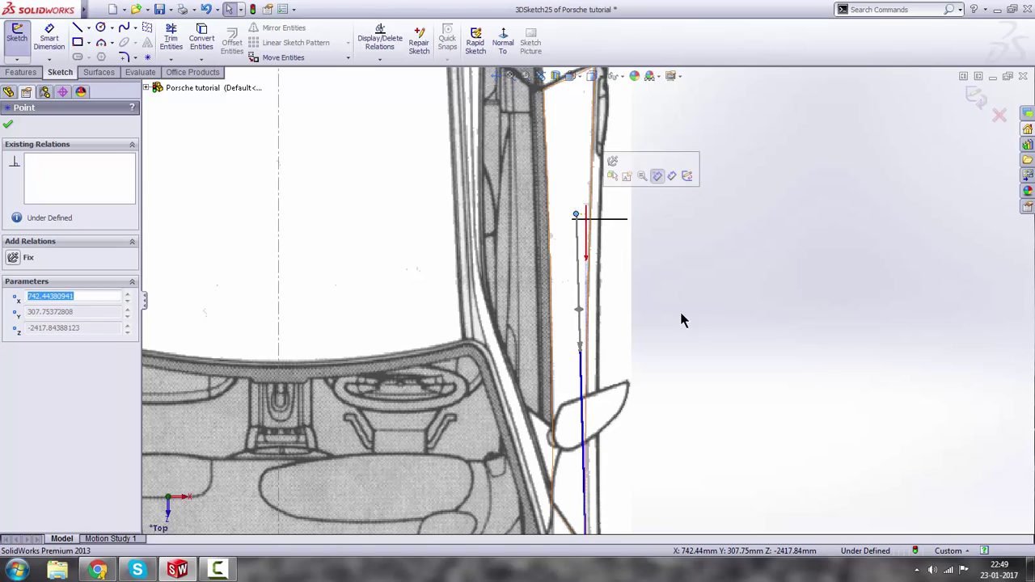
click(581, 351)
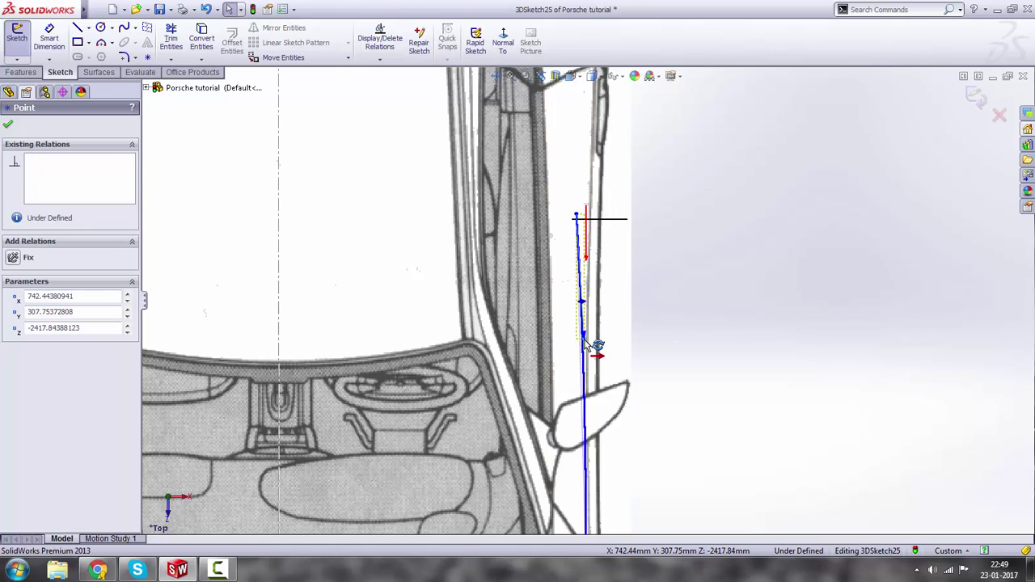
click(582, 339)
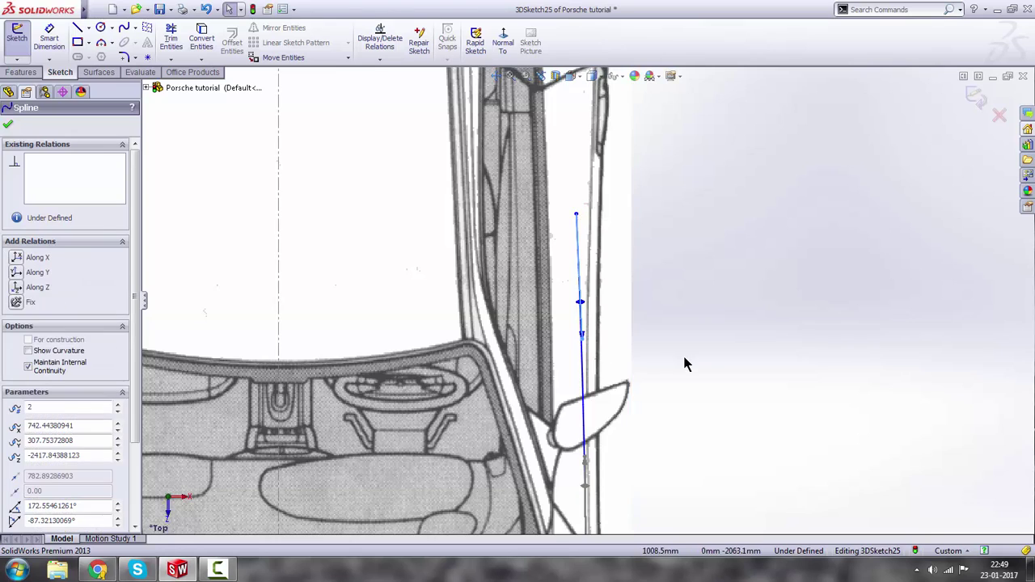
scroll(696, 364, up, 3)
click(705, 370)
Return to the right side view, finish the 3D sketch and restore the shaded with edges display.
key(space)
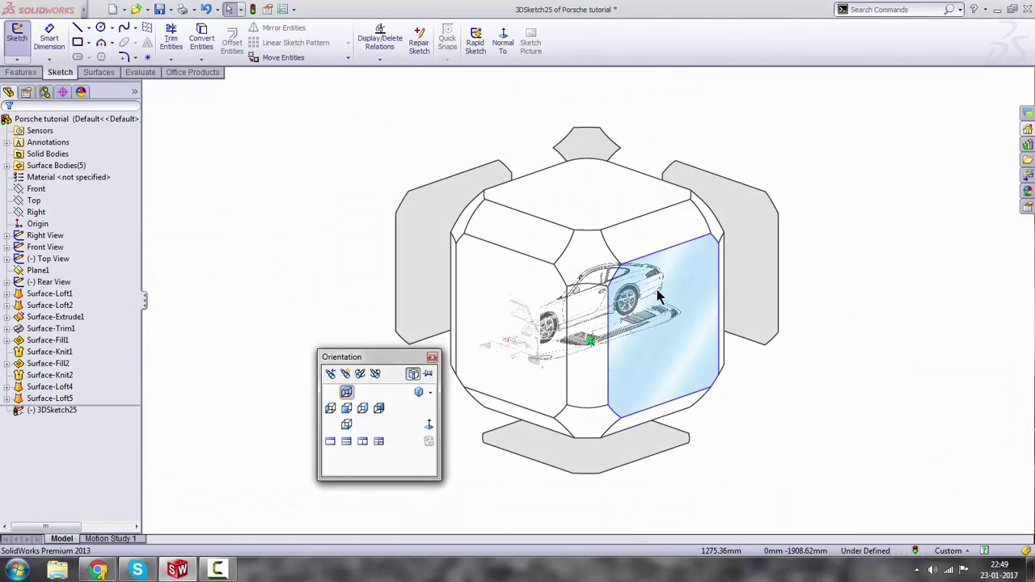
click(656, 279)
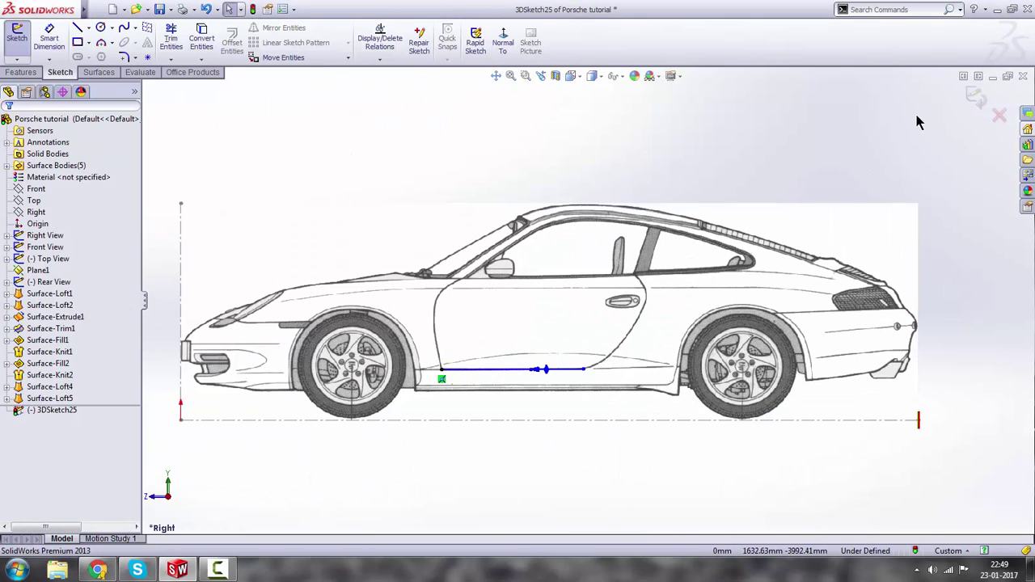
click(976, 97)
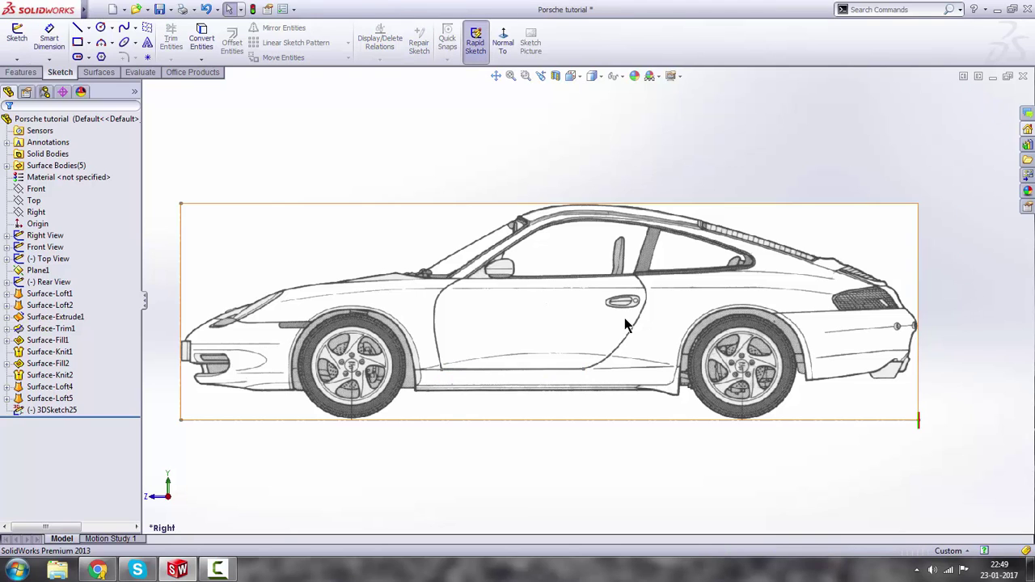
scroll(575, 301, down, 3)
scroll(588, 291, up, 2)
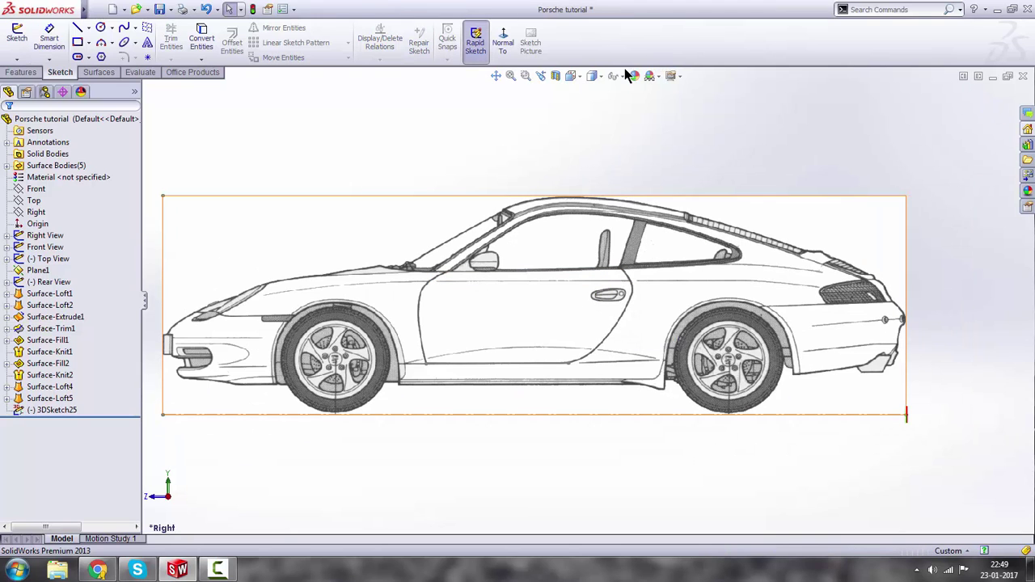
click(593, 94)
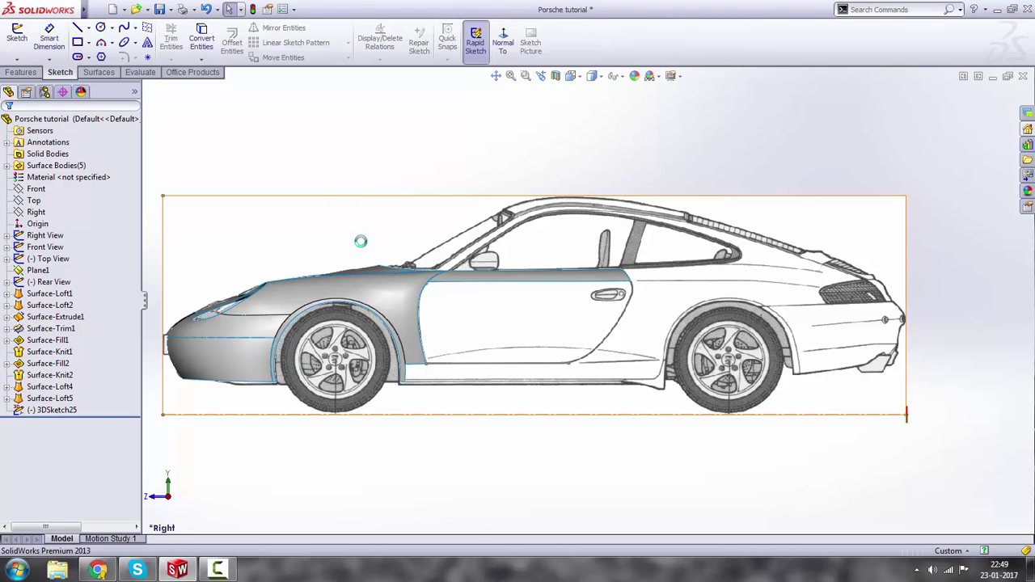
In a new 3D sketch, draw a two-point spline from the upper door surface's lower rear corner to the bottom spline's rear end.
click(16, 59)
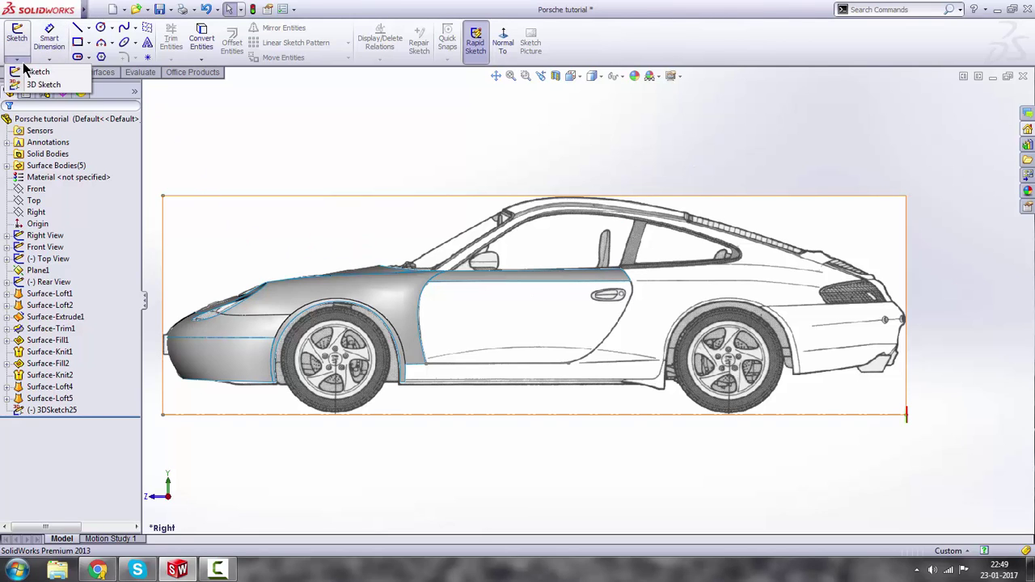
click(28, 84)
click(125, 32)
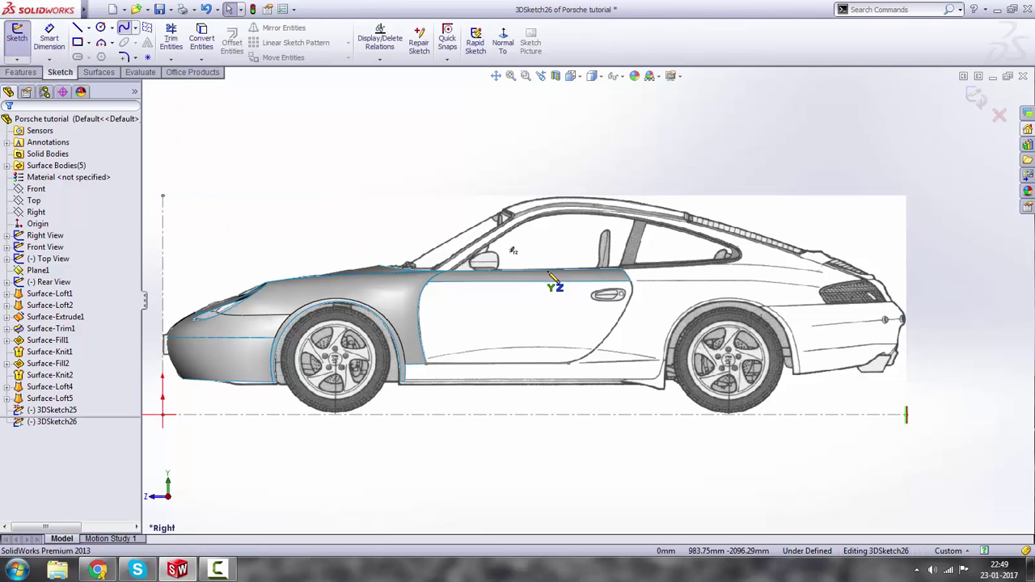
scroll(635, 297, down, 2)
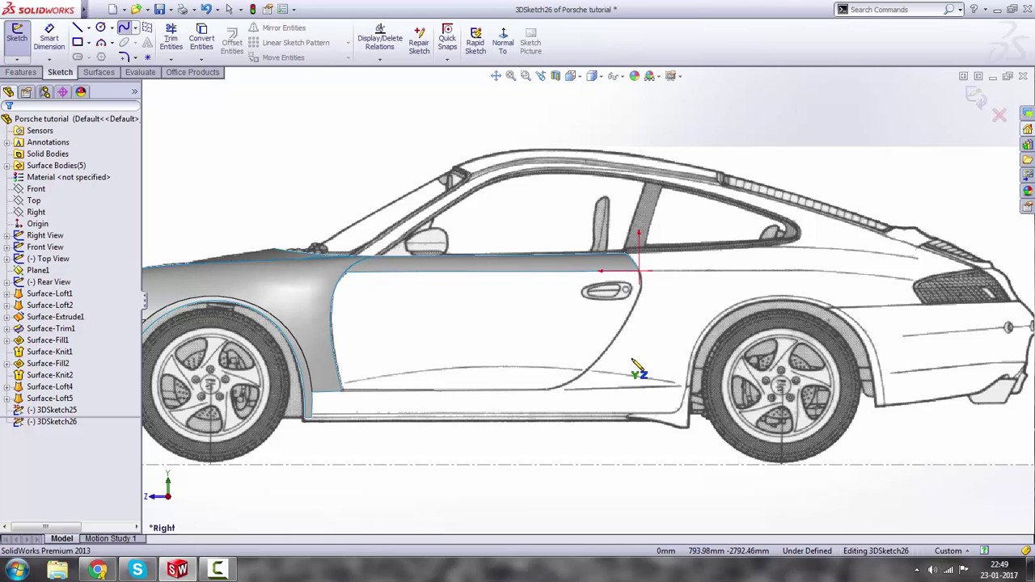
click(639, 271)
scroll(570, 400, down, 2)
click(531, 372)
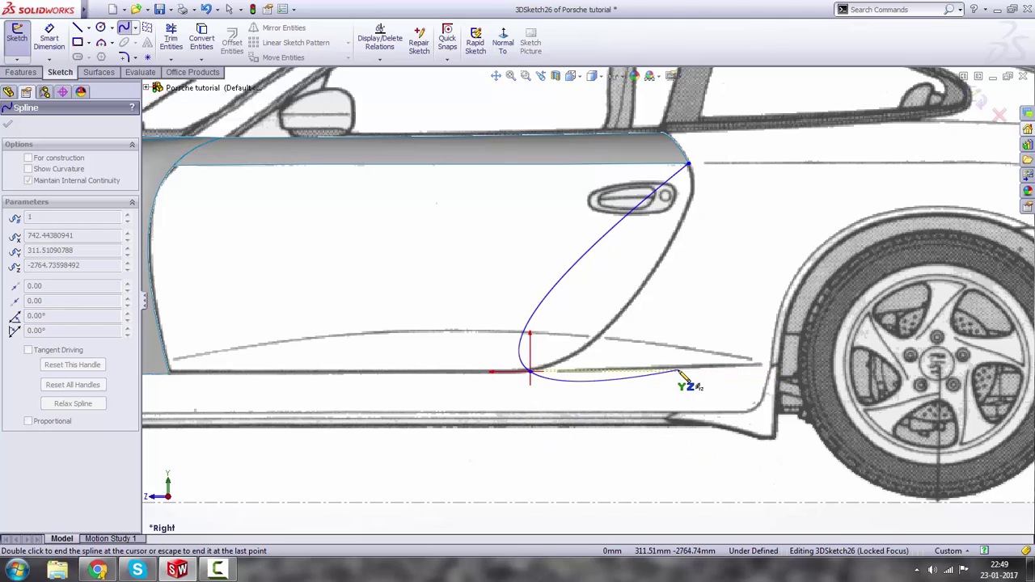
key(Escape)
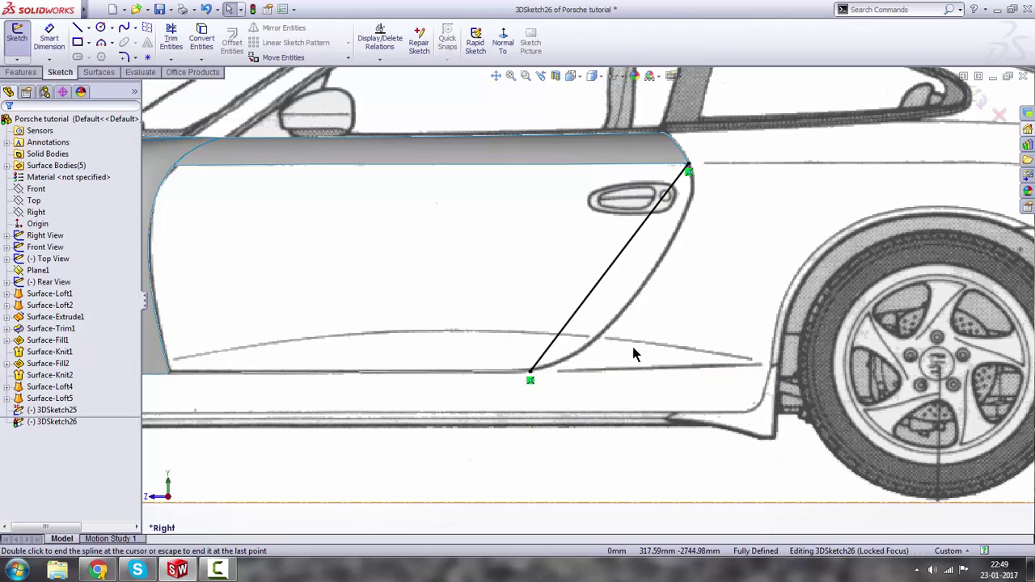
Shape the rear spline with both end tangent handles to follow the door's curved rear outline on the side blueprint.
click(595, 301)
scroll(603, 299, down, 2)
drag(588, 289, 609, 379)
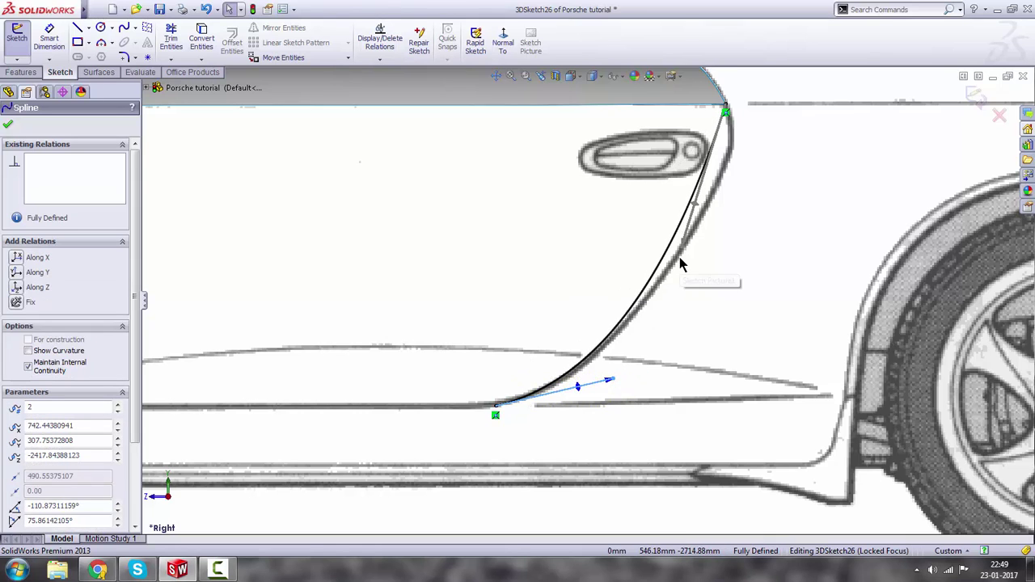
drag(681, 251, 751, 181)
drag(573, 390, 564, 405)
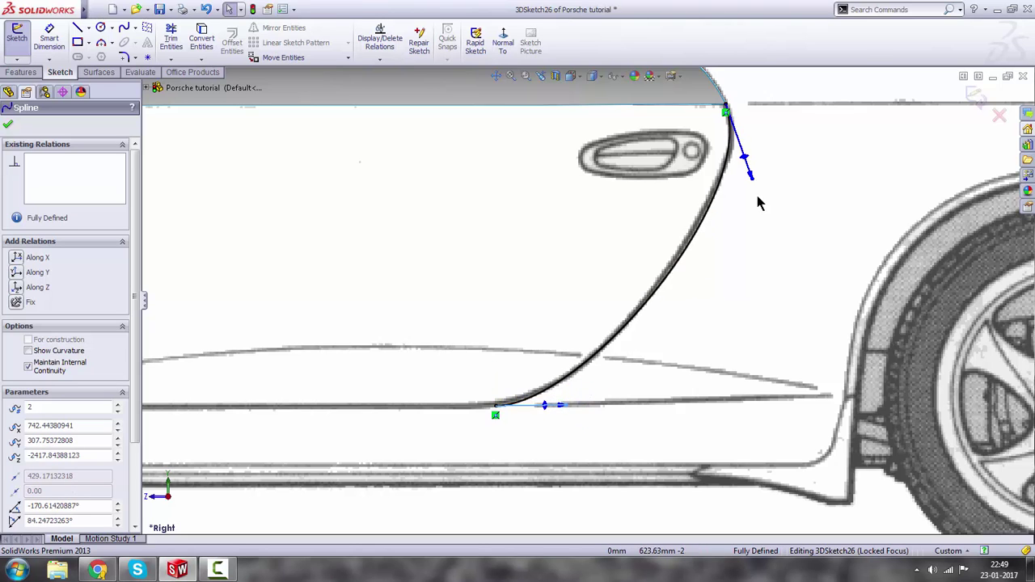
drag(753, 179, 752, 175)
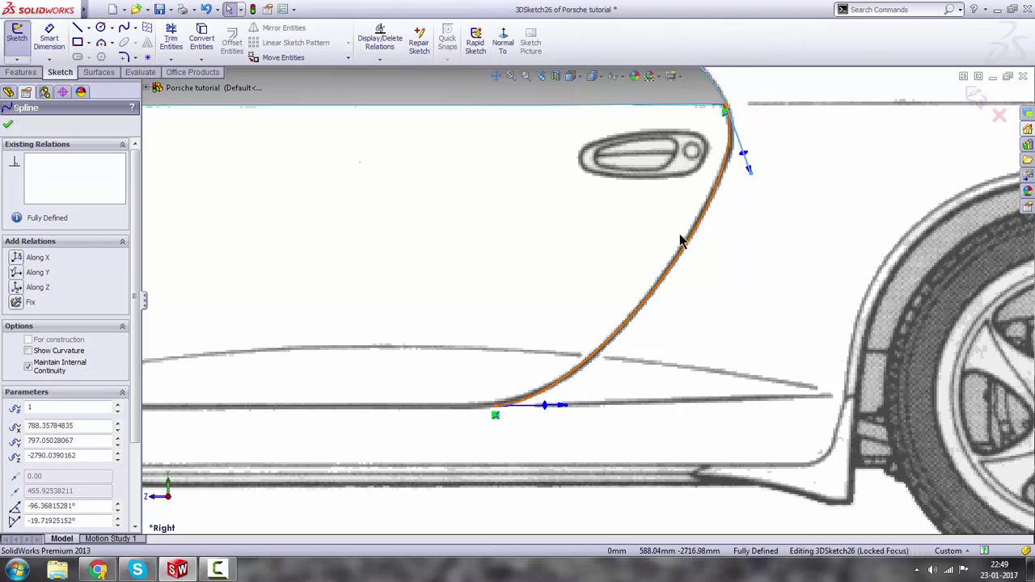
In the back view, swing the rear spline's upper tangent handle outward to bow the curve along the body contour.
scroll(572, 450, up, 6)
click(587, 414)
middle_drag(581, 396, 505, 406)
key(space)
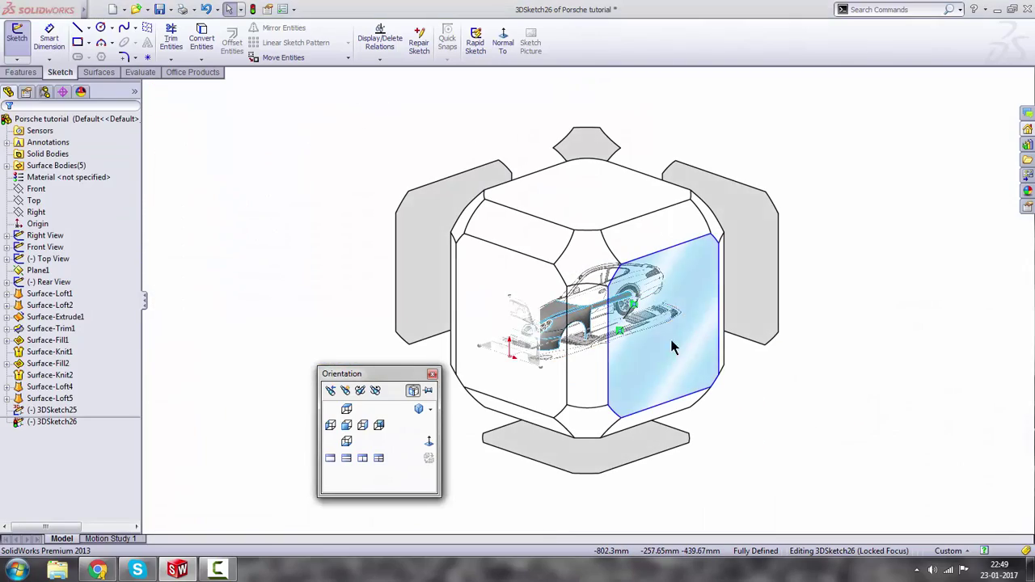
click(764, 251)
scroll(384, 318, down, 8)
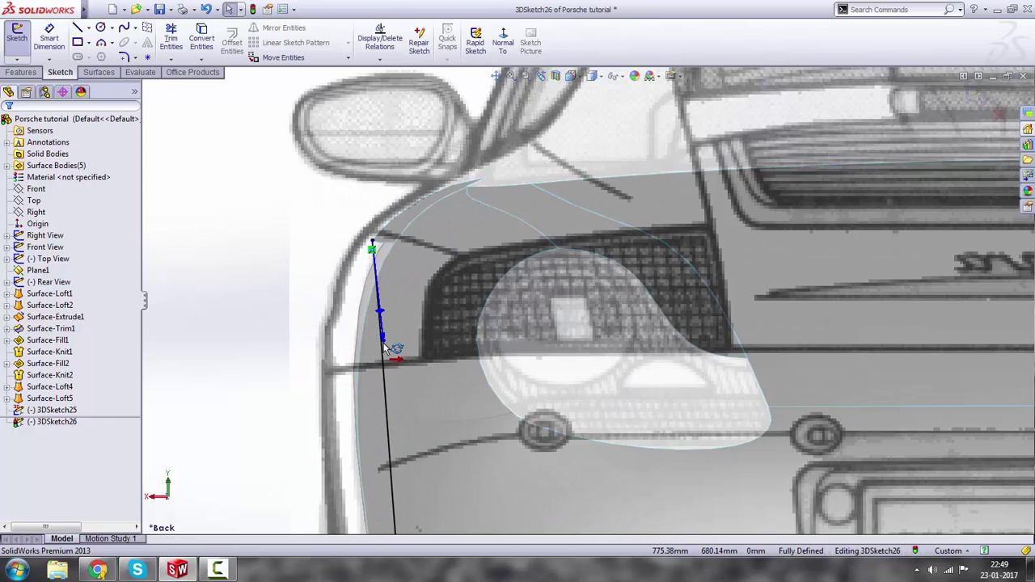
drag(385, 345, 336, 327)
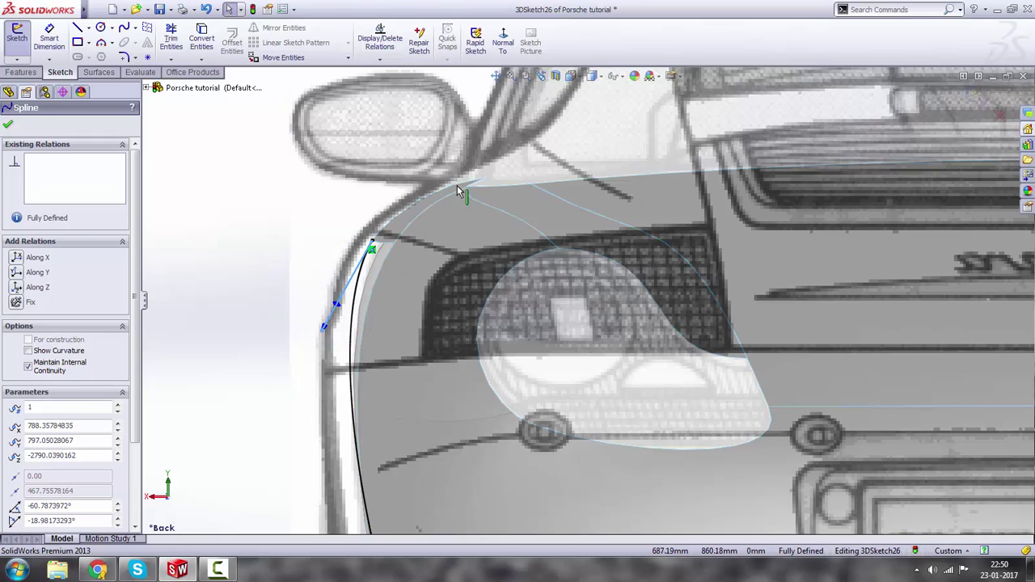
Examine from several angles how the rear spline meets the upper door surface's rear edge at its lower corner.
scroll(380, 230, down, 2)
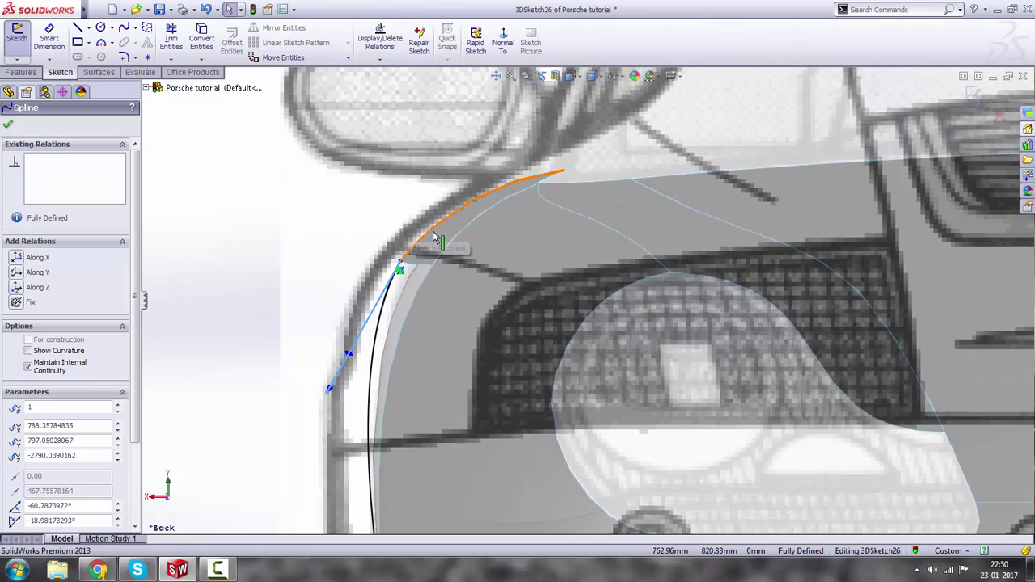
click(434, 237)
middle_drag(427, 270, 736, 335)
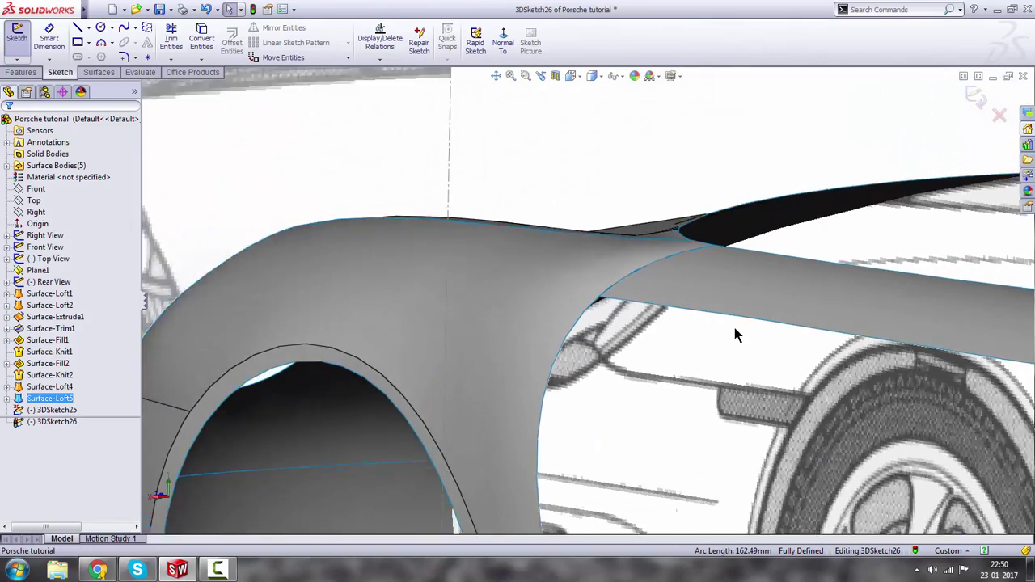
scroll(736, 334, up, 4)
scroll(857, 327, down, 3)
scroll(797, 331, up, 2)
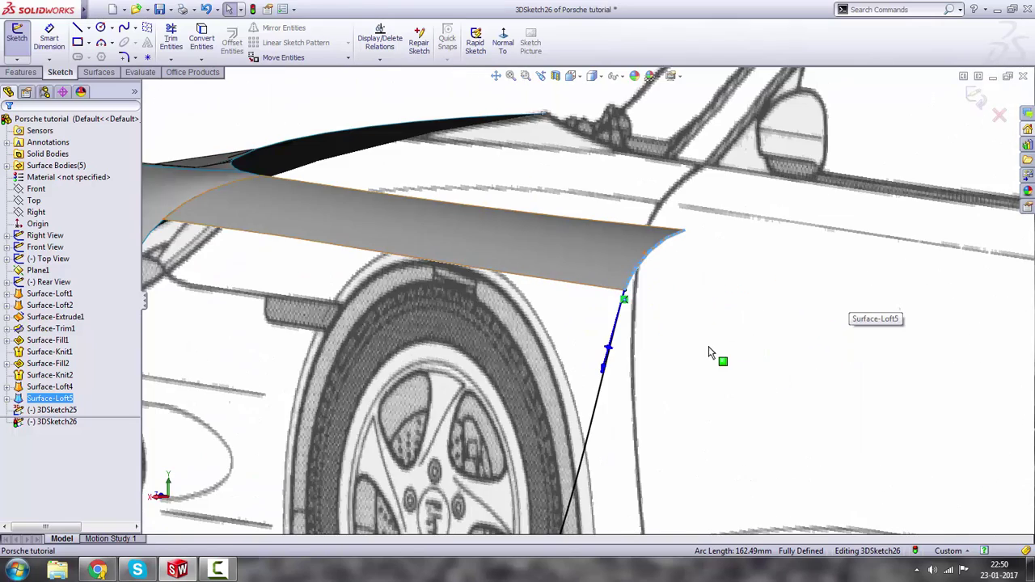
scroll(636, 296, down, 4)
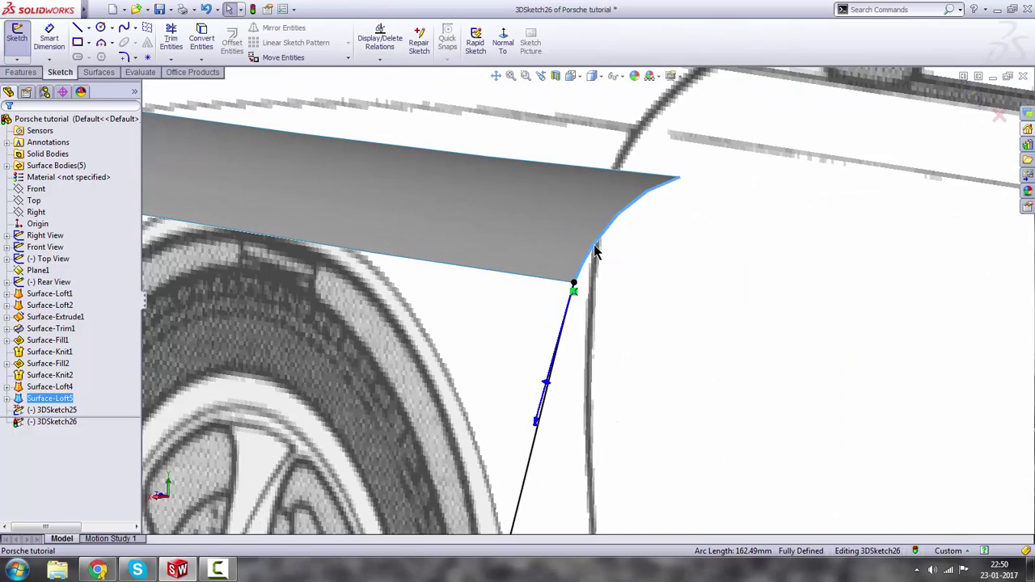
middle_drag(545, 340, 529, 332)
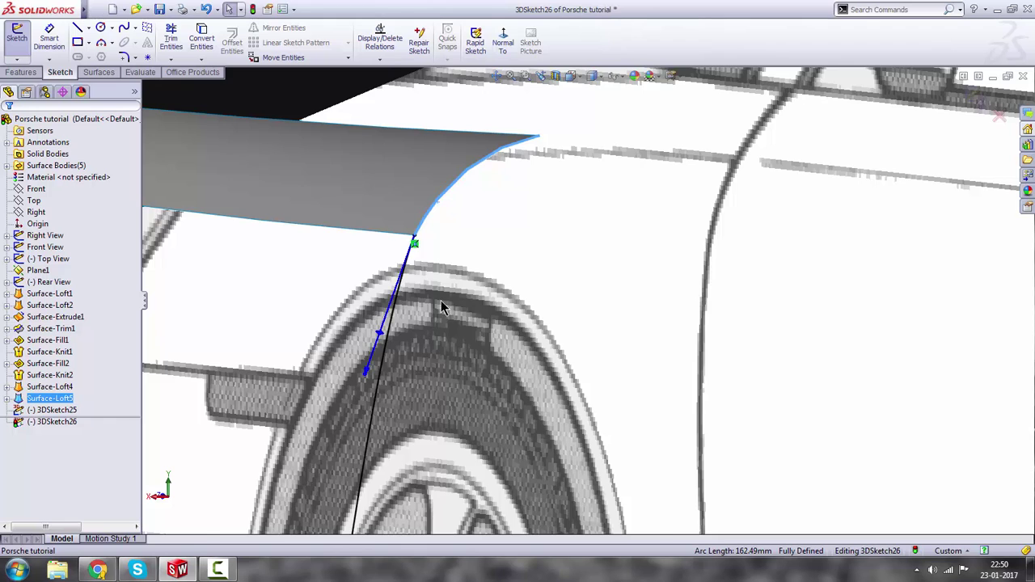
middle_drag(442, 308, 482, 308)
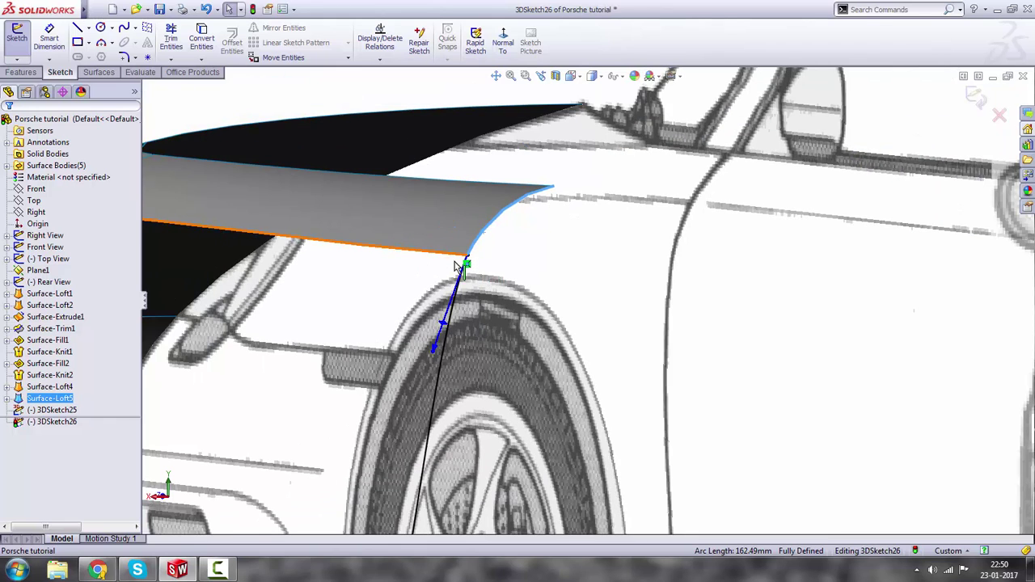
scroll(489, 293, up, 10)
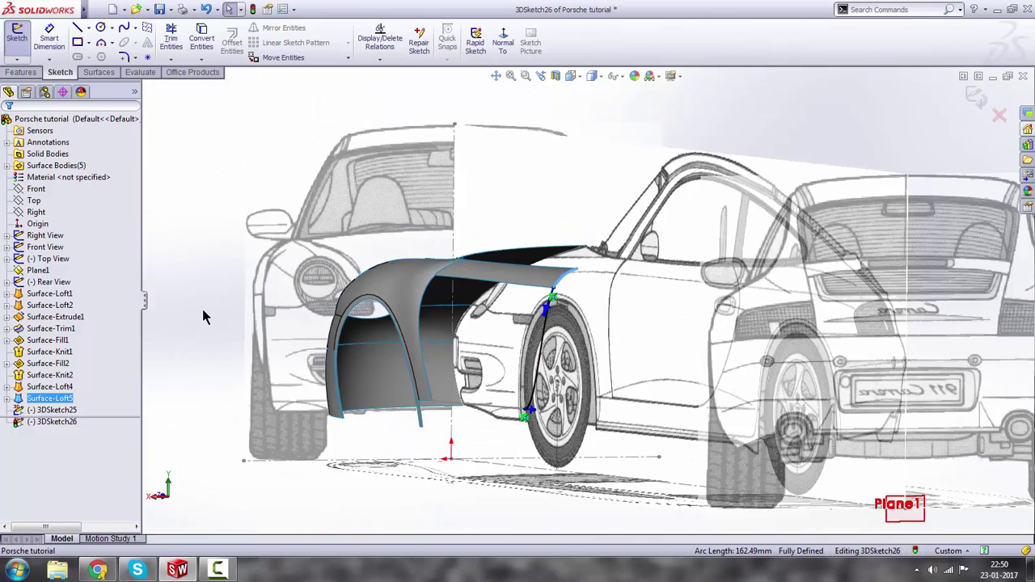
click(203, 317)
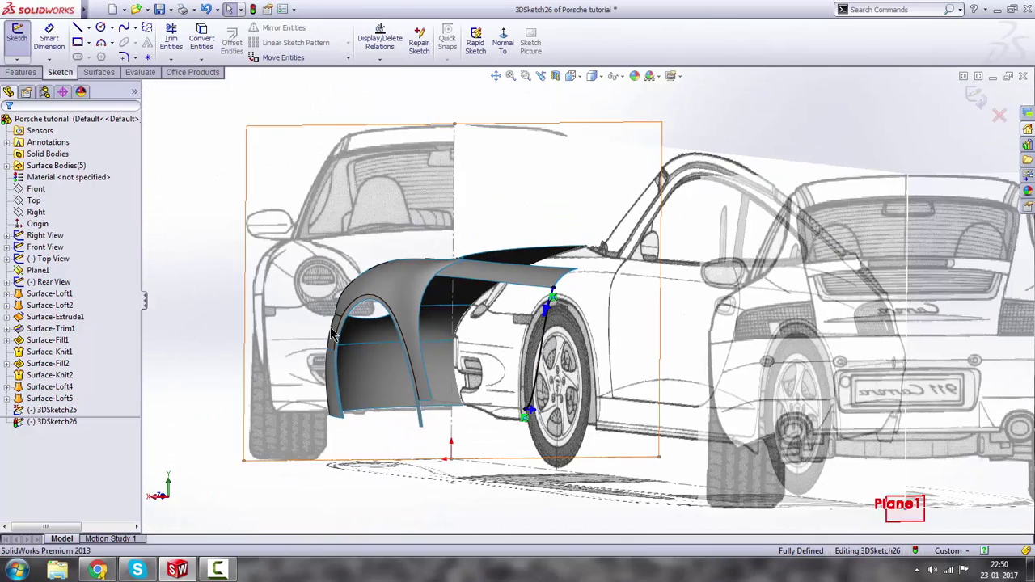
In the back view, swing the rear spline's upper tangent handle slightly further outward to continue the upper door edge's curve.
key(space)
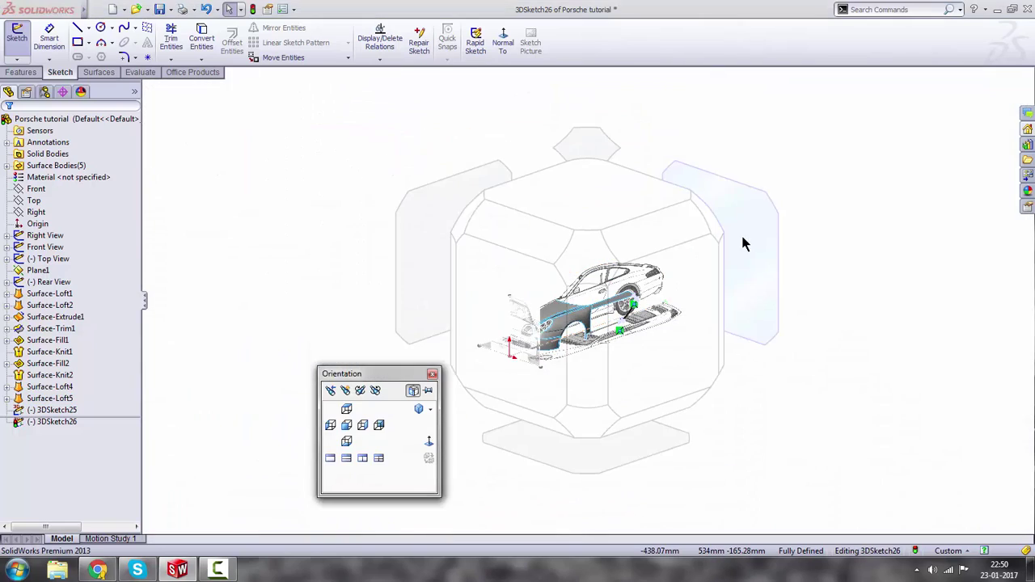
click(756, 238)
scroll(404, 267, down, 6)
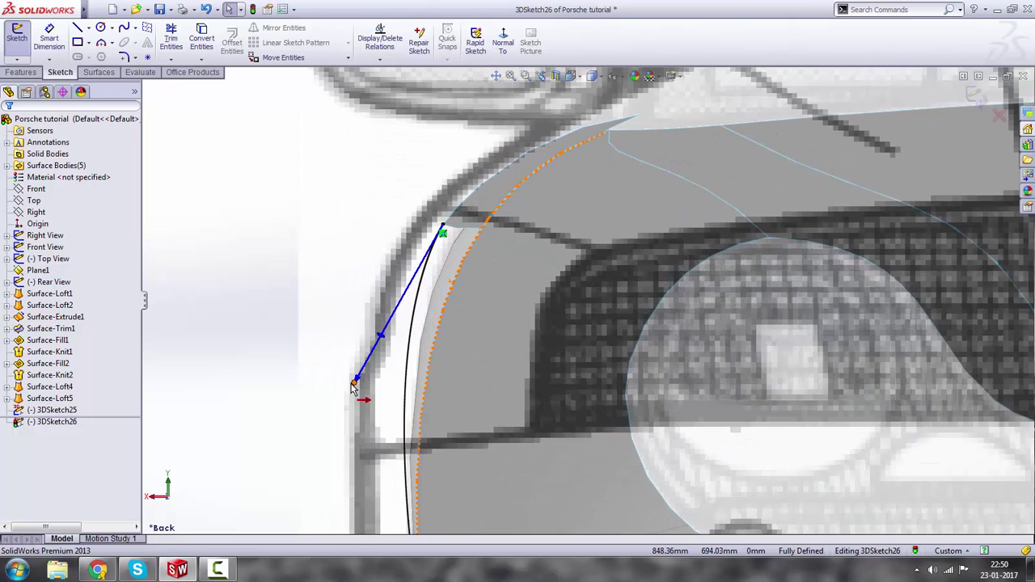
double_click(353, 380)
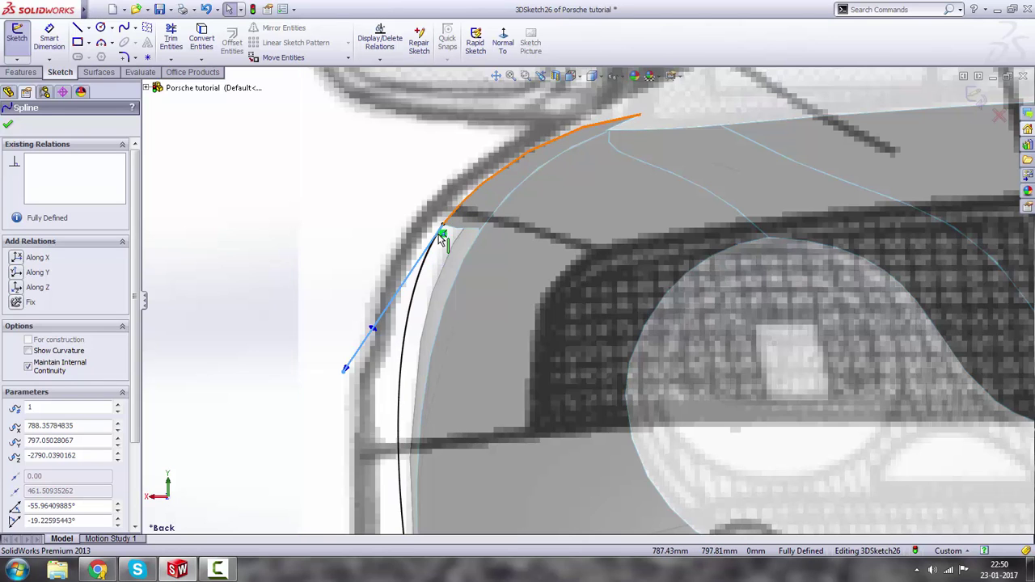
scroll(416, 340, up, 5)
scroll(473, 380, down, 2)
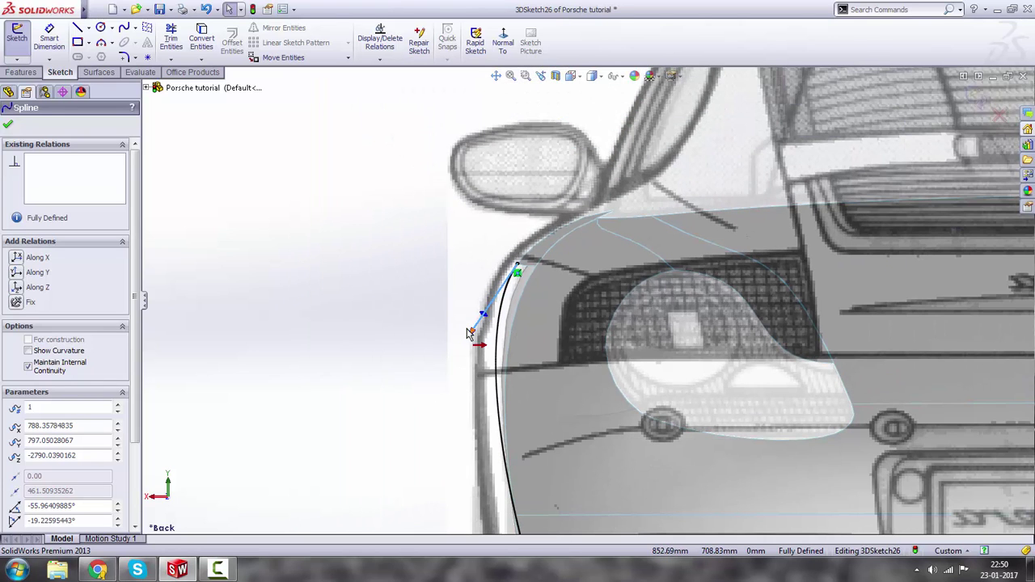
scroll(485, 349, up, 2)
middle_drag(551, 351, 635, 354)
scroll(639, 356, up, 4)
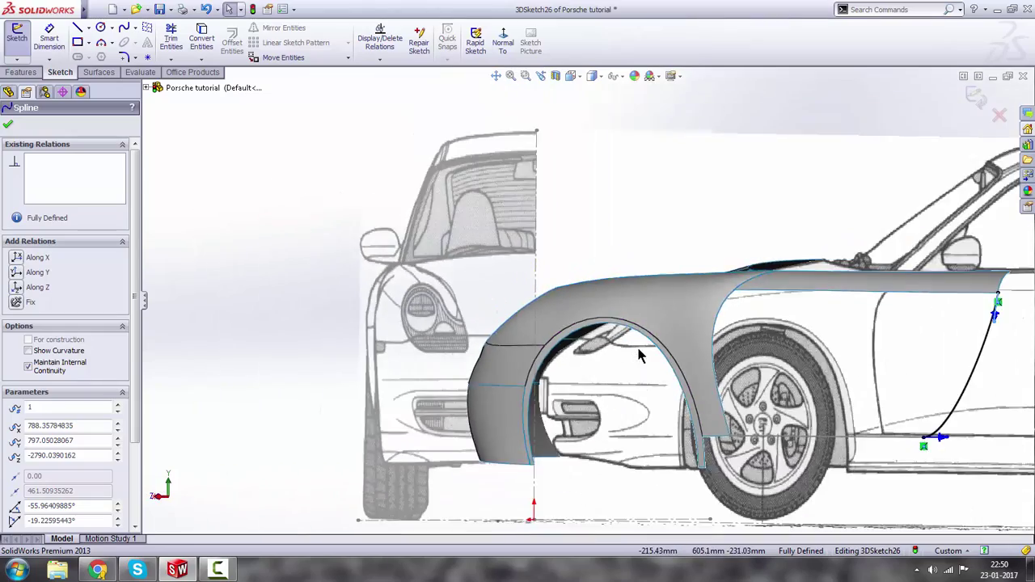
scroll(823, 374, down, 4)
In the right side view, lengthen the rear spline's lower tangent handle slightly along the door's bottom line and finish the 3D sketch.
key(space)
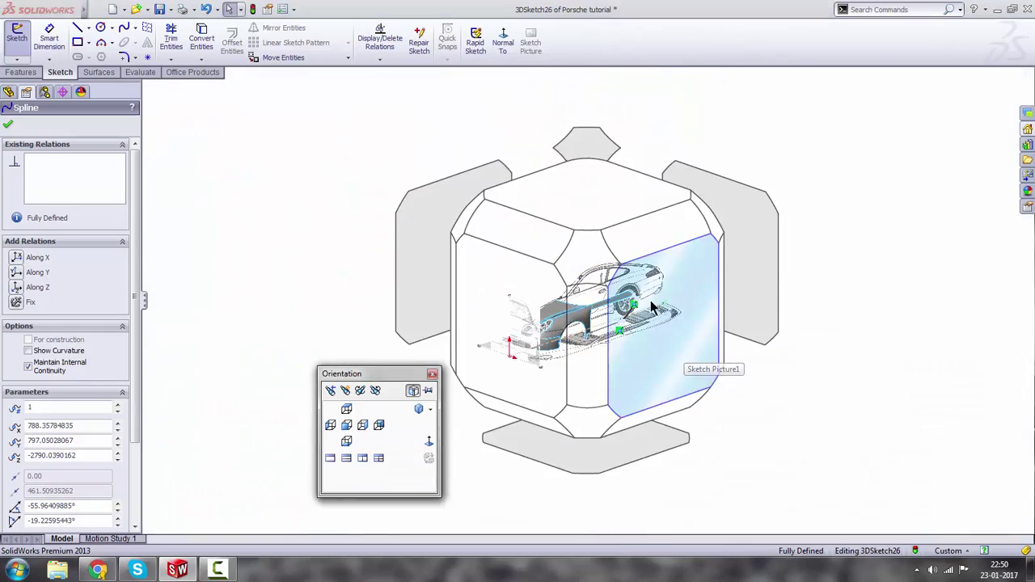
click(650, 300)
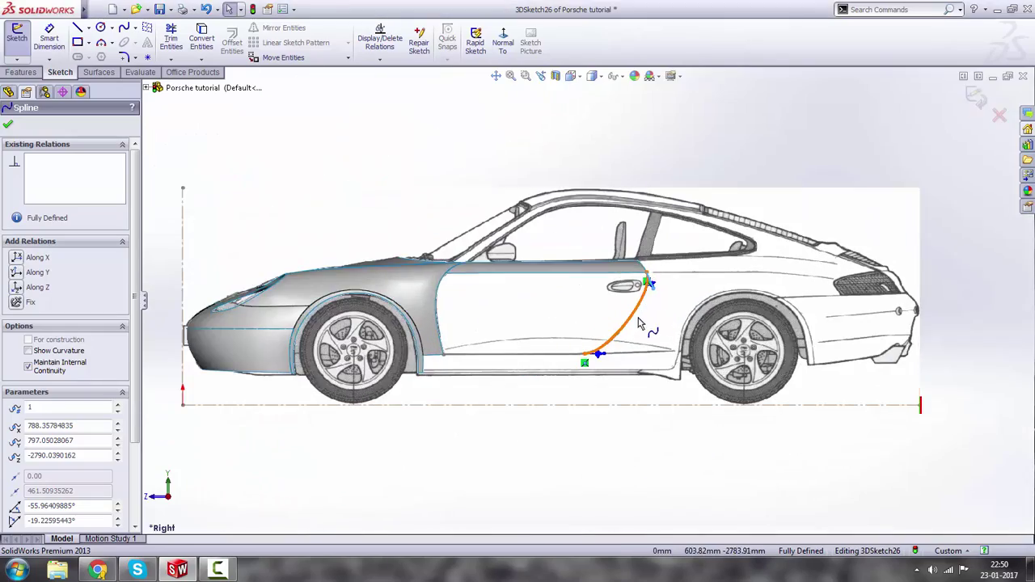
scroll(651, 328, up, 3)
scroll(575, 380, up, 2)
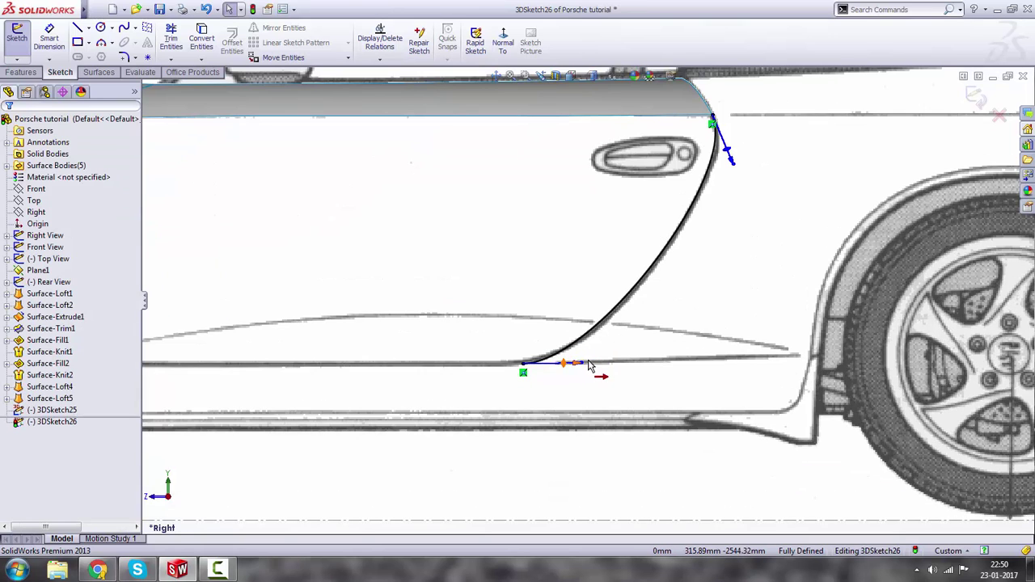
click(582, 368)
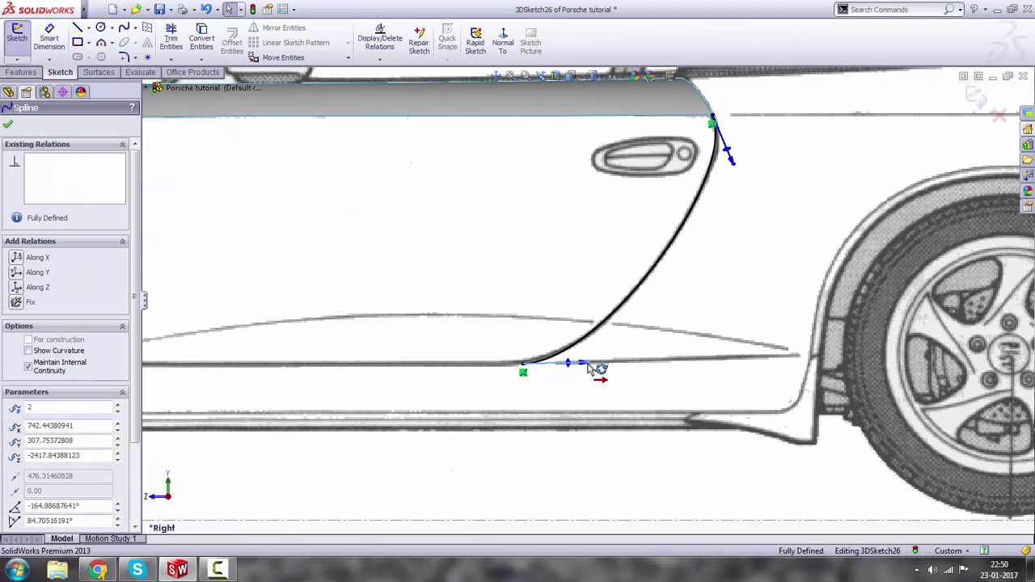
scroll(571, 422, down, 3)
click(555, 492)
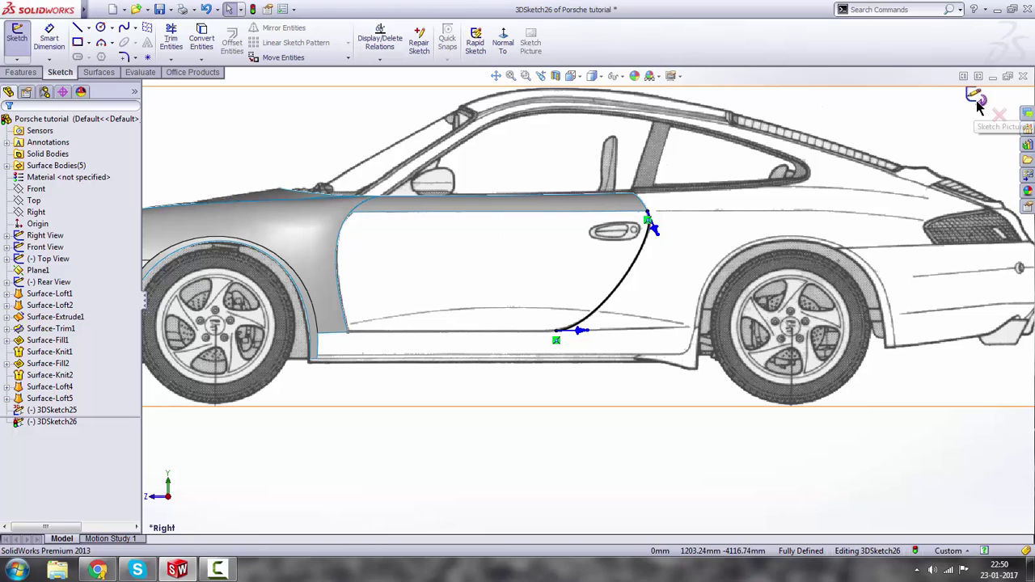
click(976, 99)
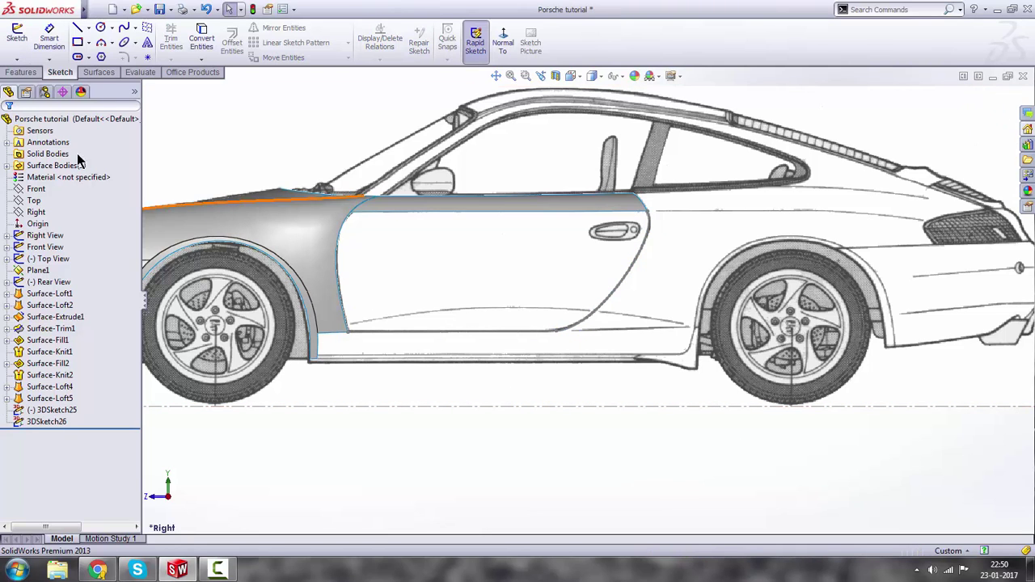
Loft a surface from the upper door surface's lower edge to the bottom spline, guided by the fender's rear edge and the rear spline.
click(99, 73)
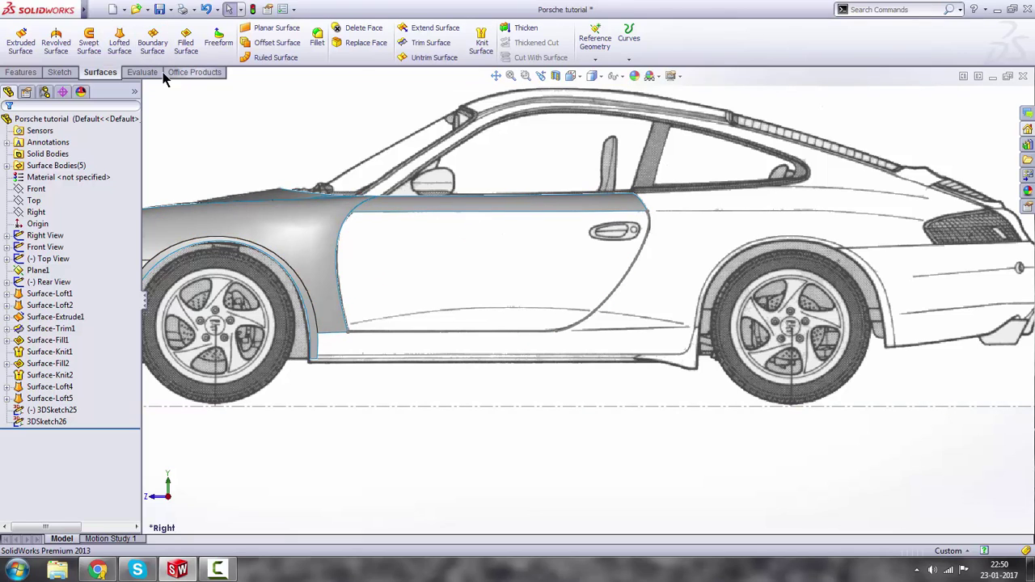
click(415, 214)
click(399, 328)
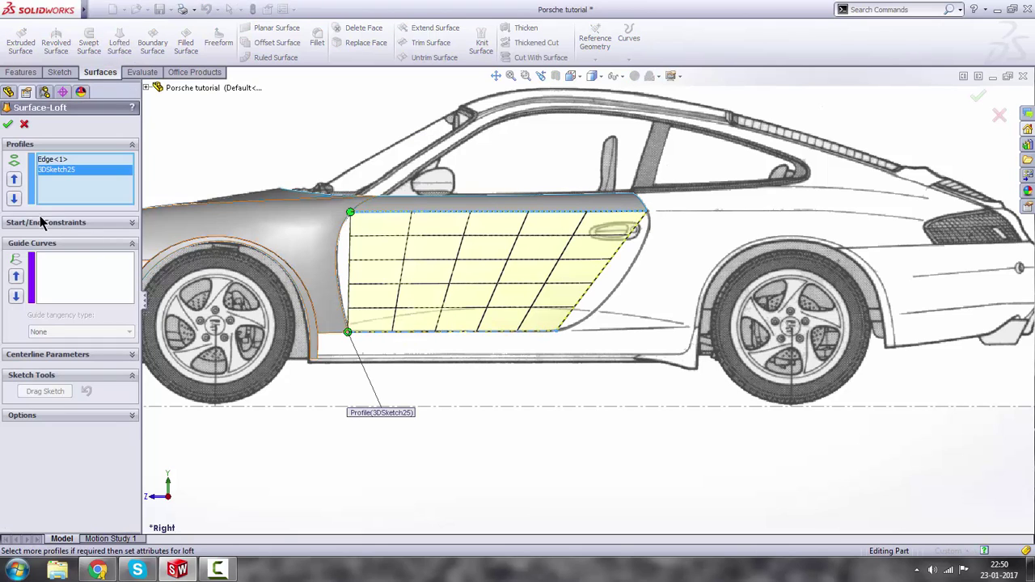
click(84, 271)
click(338, 255)
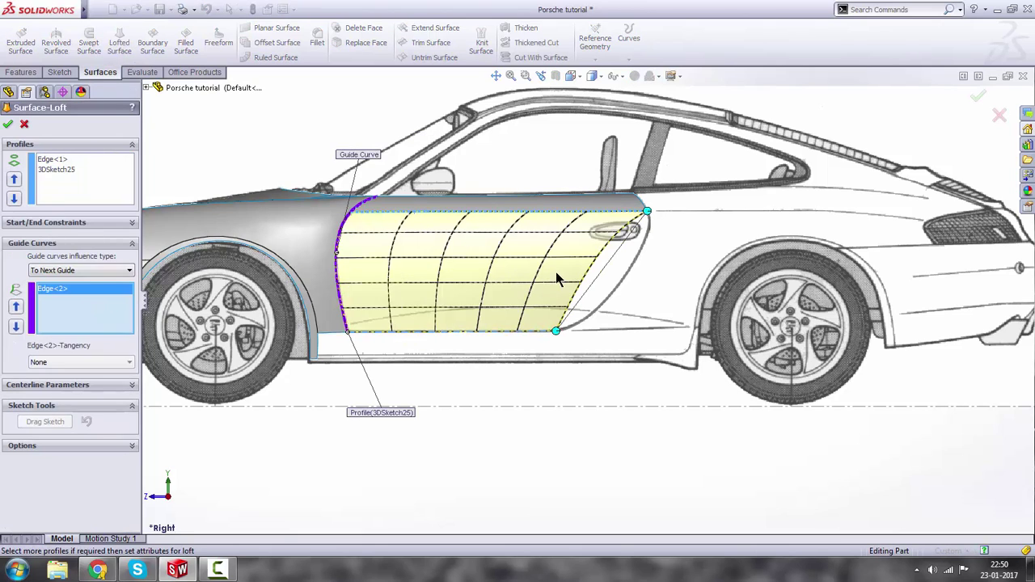
click(637, 270)
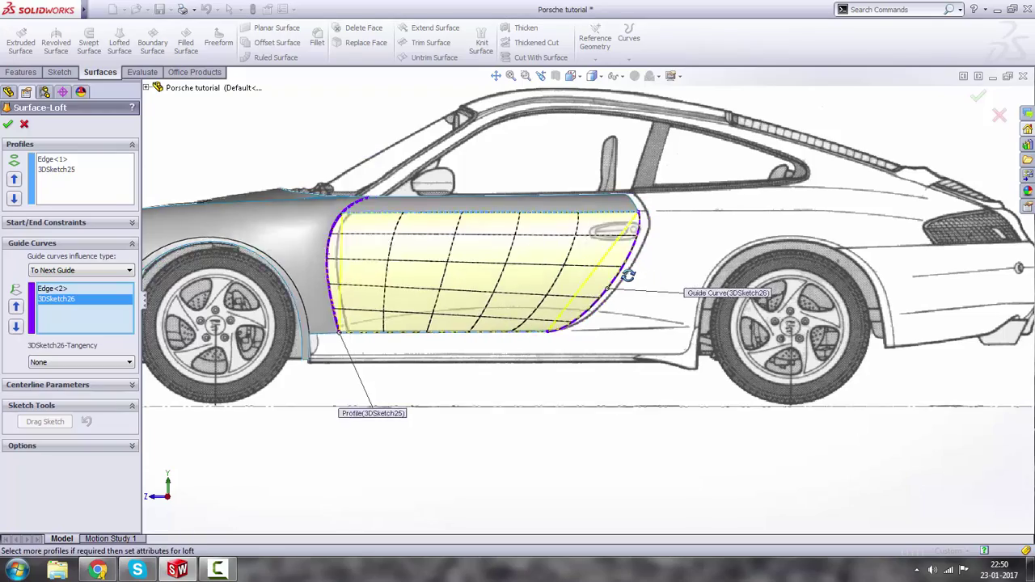
middle_drag(651, 279, 551, 296)
scroll(434, 254, down, 4)
middle_drag(397, 249, 207, 198)
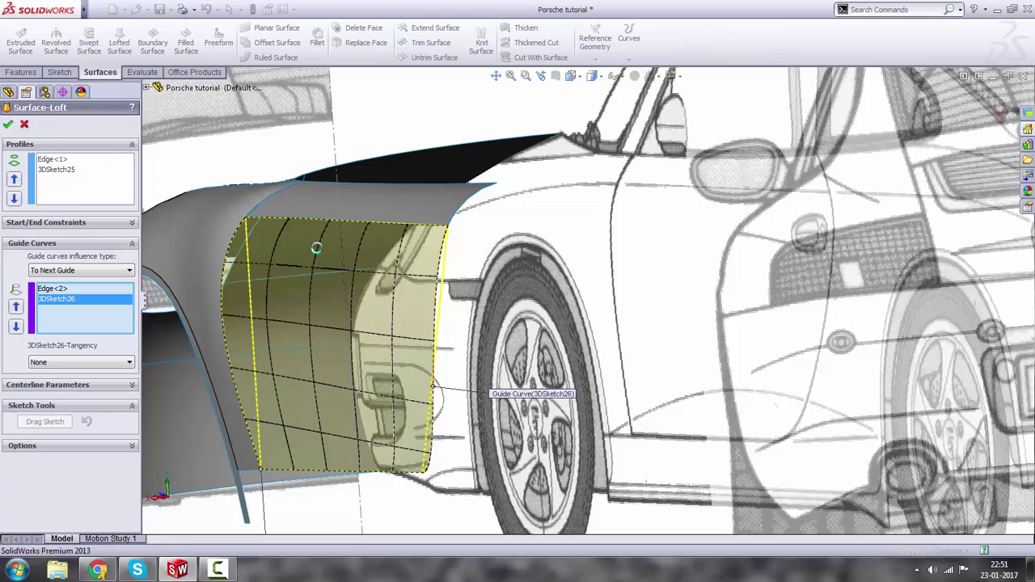
key(Return)
Inspect the lower door surface's transition to the upper door surface and its fit to the side blueprint.
mouse_move(390, 252)
middle_down()
mouse_move(368, 263)
mouse_move(378, 257)
middle_up()
scroll(378, 258, up, 3)
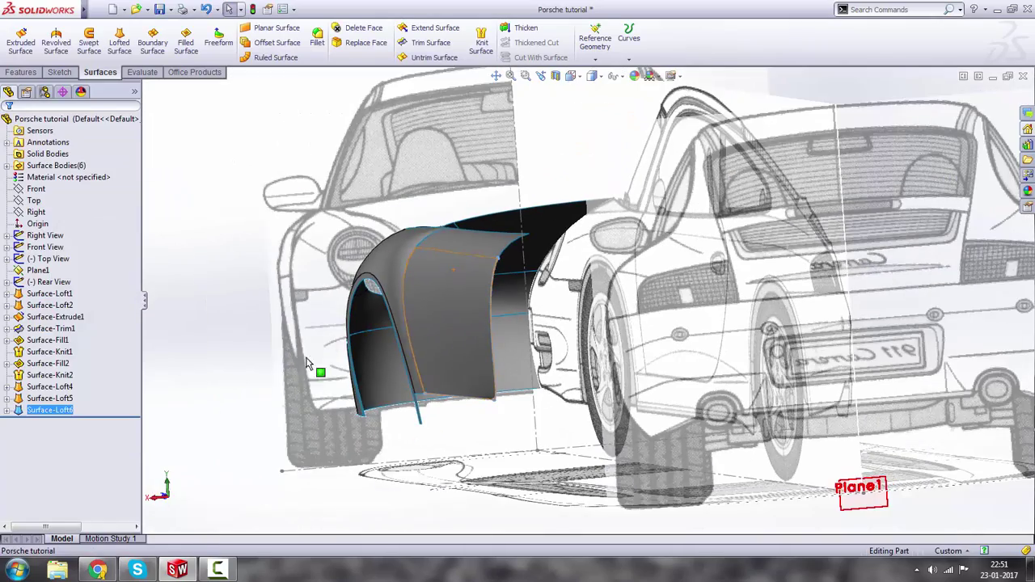
scroll(498, 257, down, 4)
scroll(598, 275, down, 2)
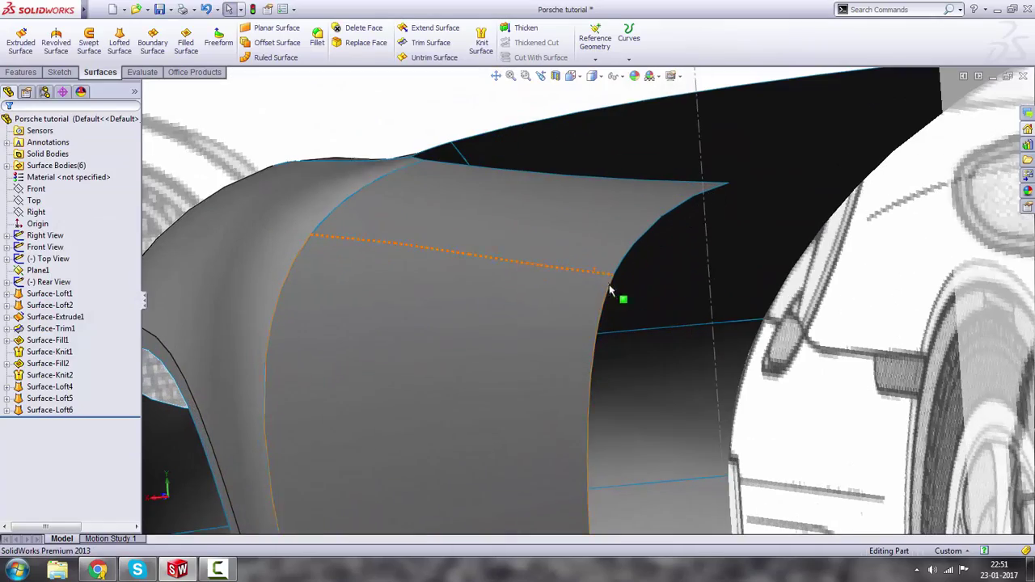
middle_drag(615, 300, 511, 261)
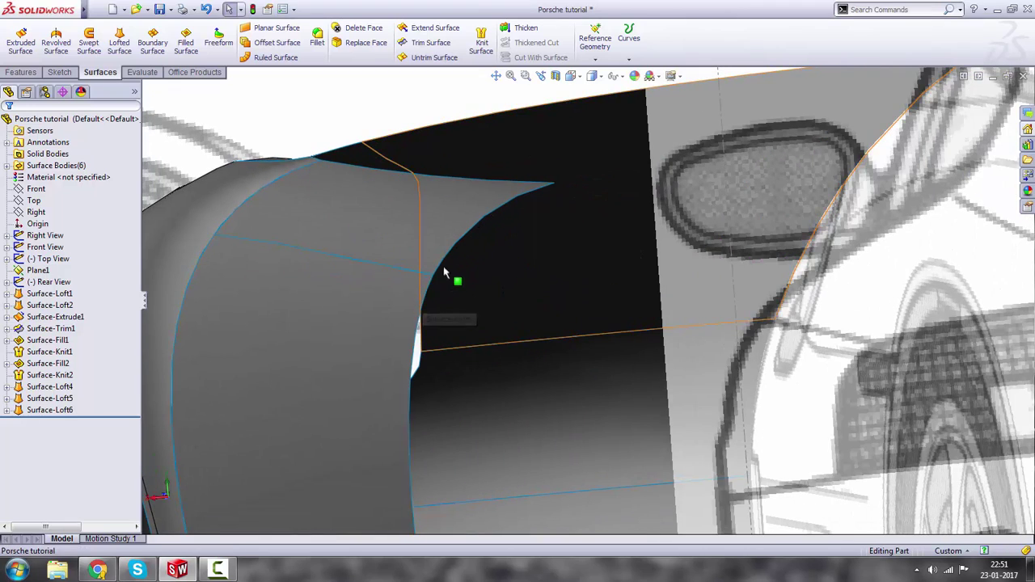
middle_drag(447, 273, 493, 243)
key(ctrl+7)
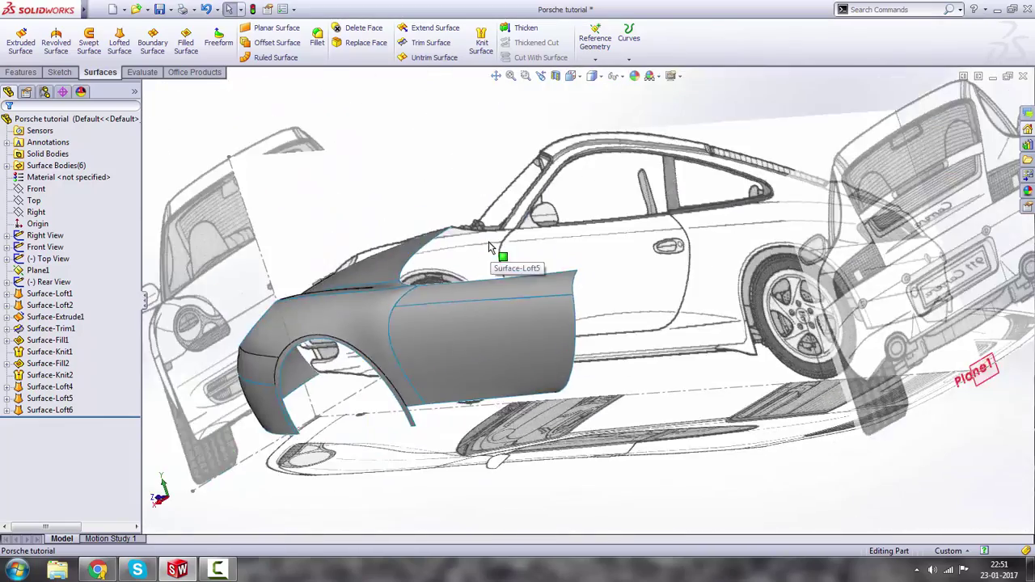
key(space)
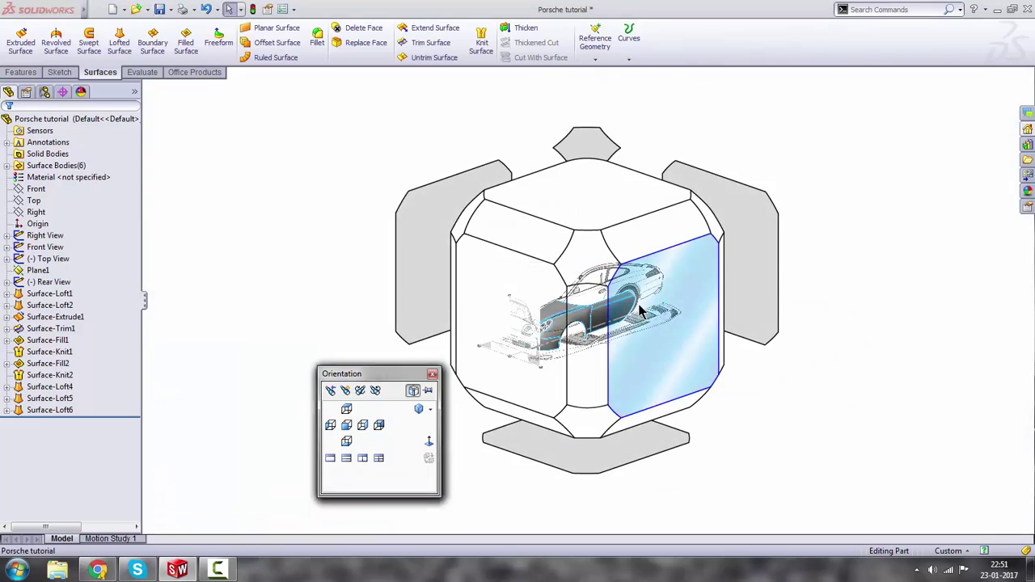
click(660, 314)
scroll(663, 300, up, 5)
scroll(623, 283, up, 3)
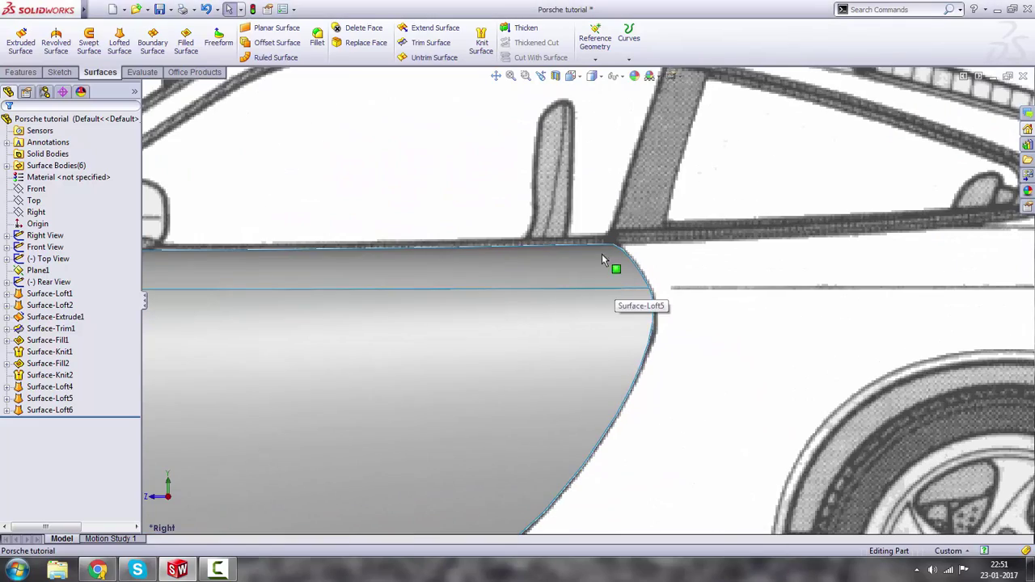
scroll(652, 285, down, 5)
Edit the lower door loft so its guide along the fender's rear edge uses Tangency To Face.
middle_drag(605, 307, 359, 341)
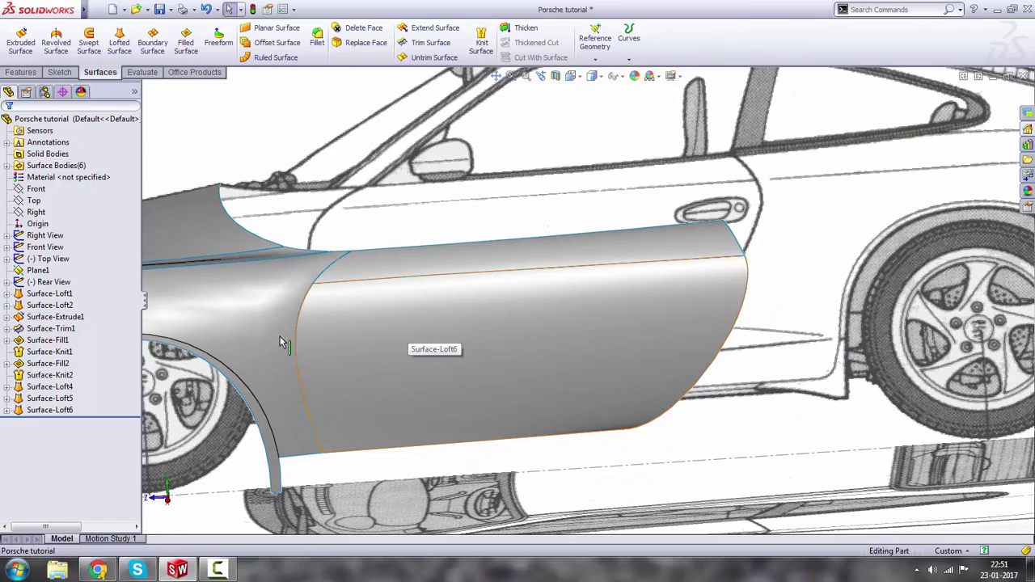
click(372, 327)
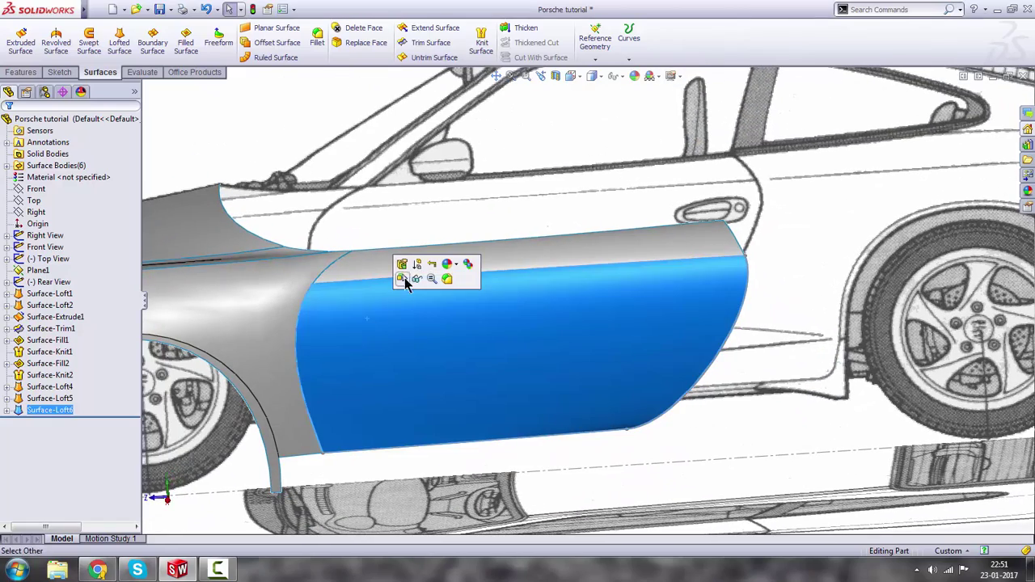
click(291, 329)
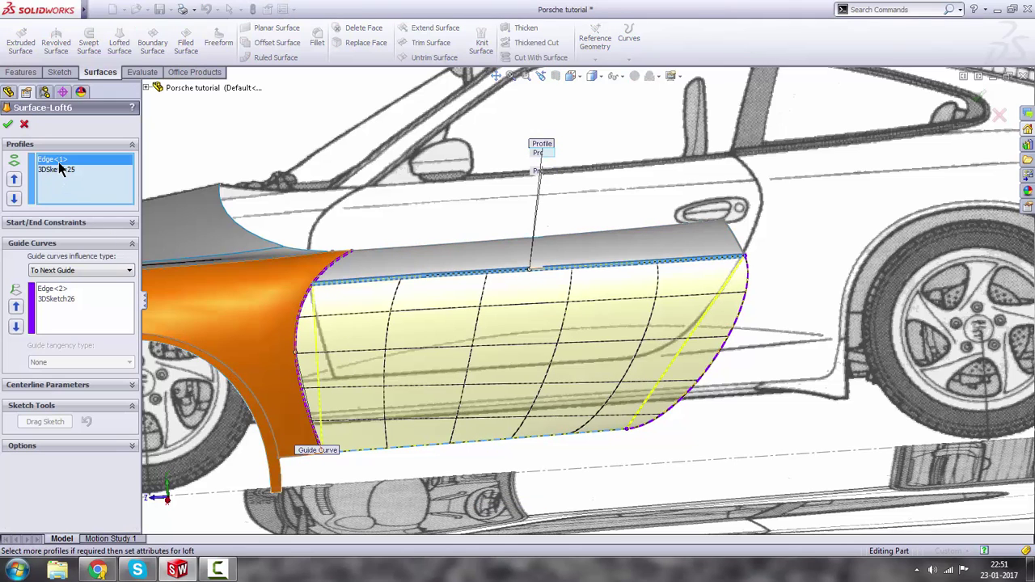
click(56, 295)
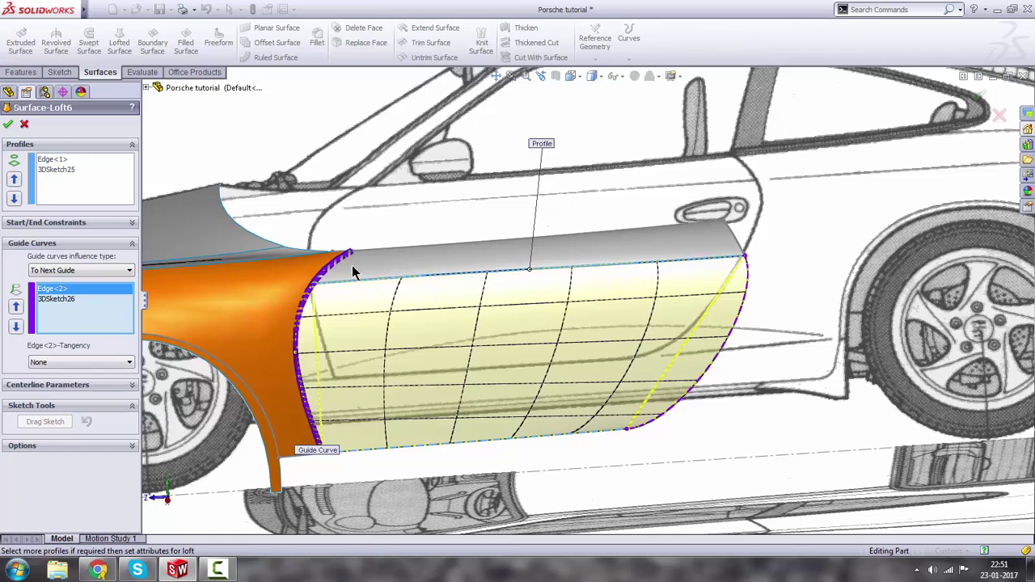
click(74, 363)
click(78, 387)
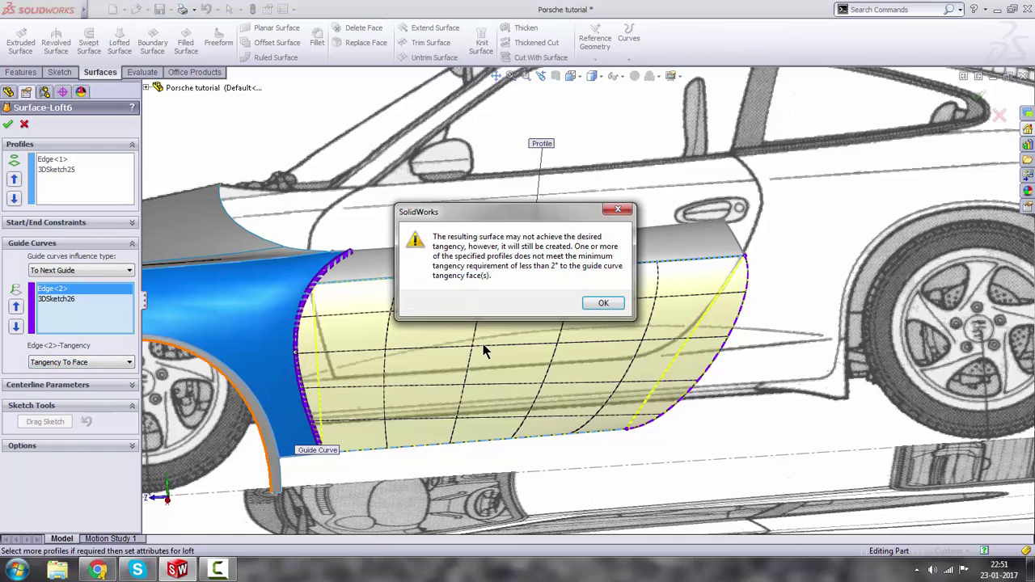
click(602, 303)
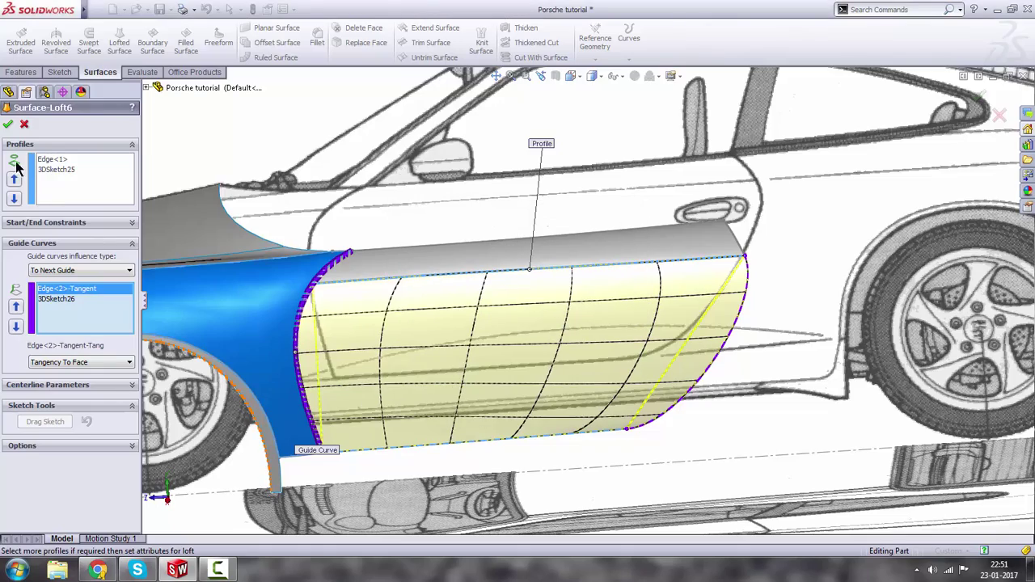
key(Return)
mouse_move(400, 342)
middle_down()
mouse_move(427, 317)
mouse_move(382, 349)
mouse_move(358, 345)
mouse_move(358, 307)
mouse_move(393, 294)
mouse_move(387, 371)
mouse_move(386, 337)
middle_up()
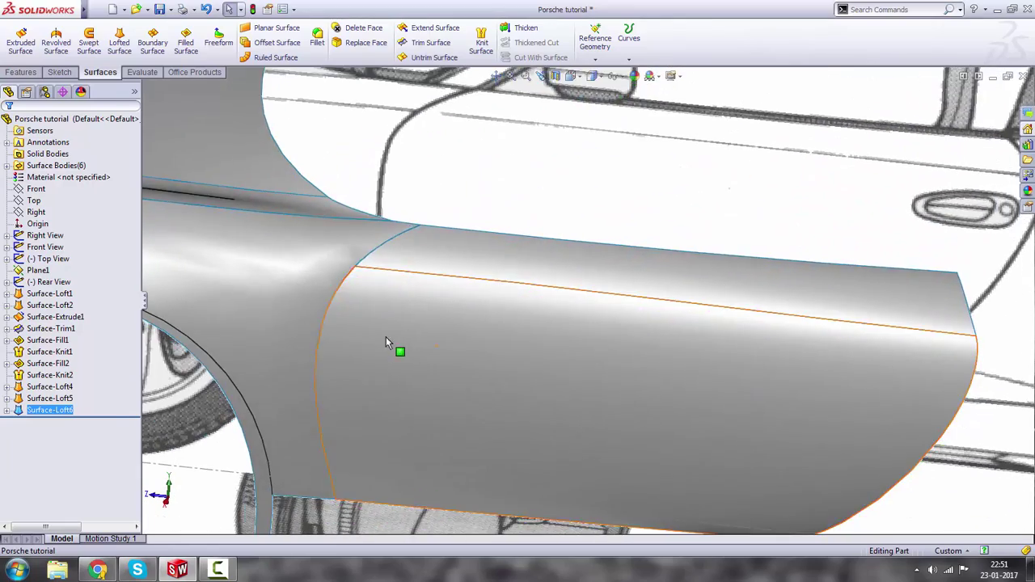
Set the lower door loft's start constraint to Tangency To Face with a tangent length of 1.2.
click(66, 412)
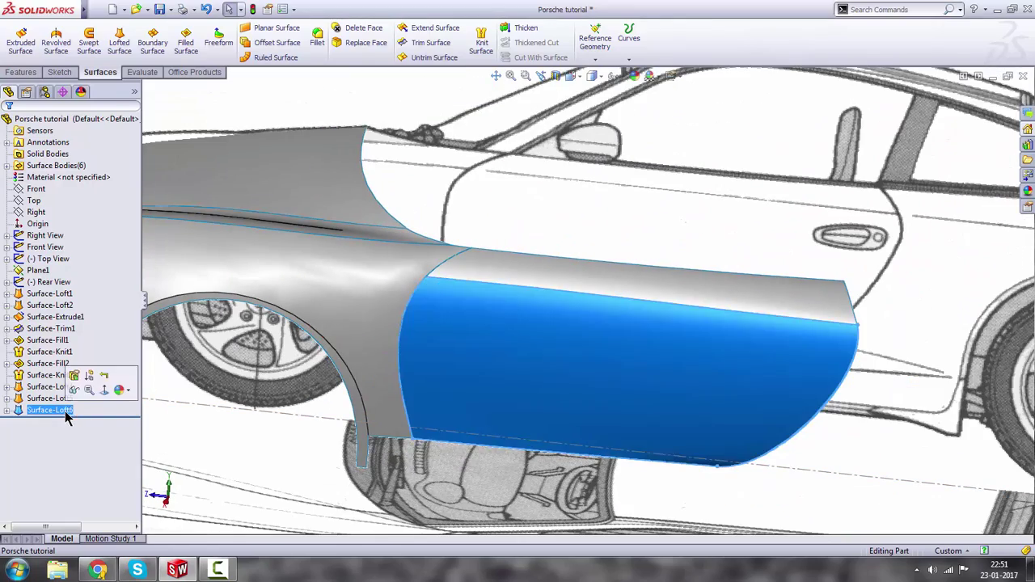
middle_drag(202, 449, 303, 453)
scroll(303, 453, up, 2)
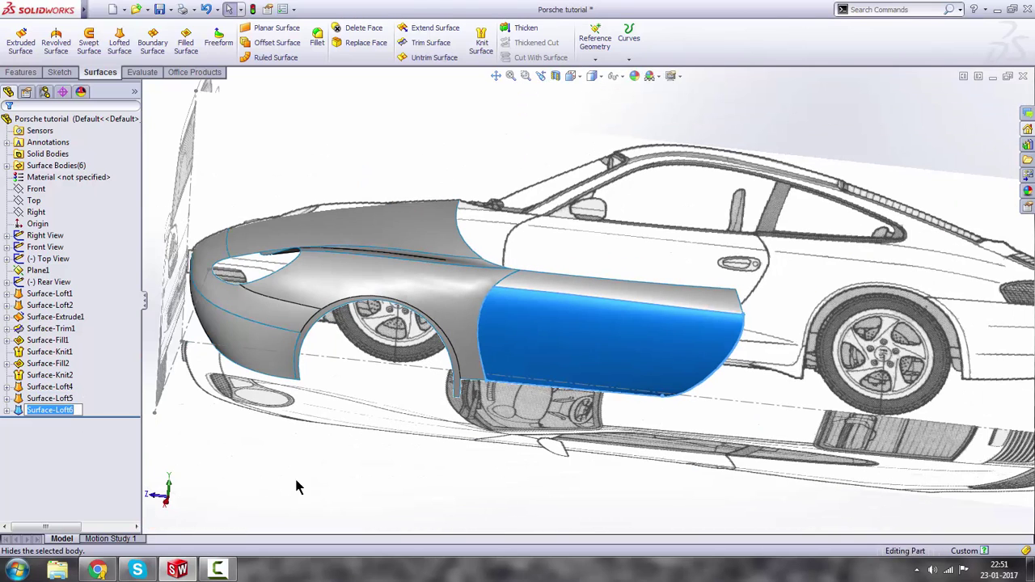
click(296, 485)
click(68, 410)
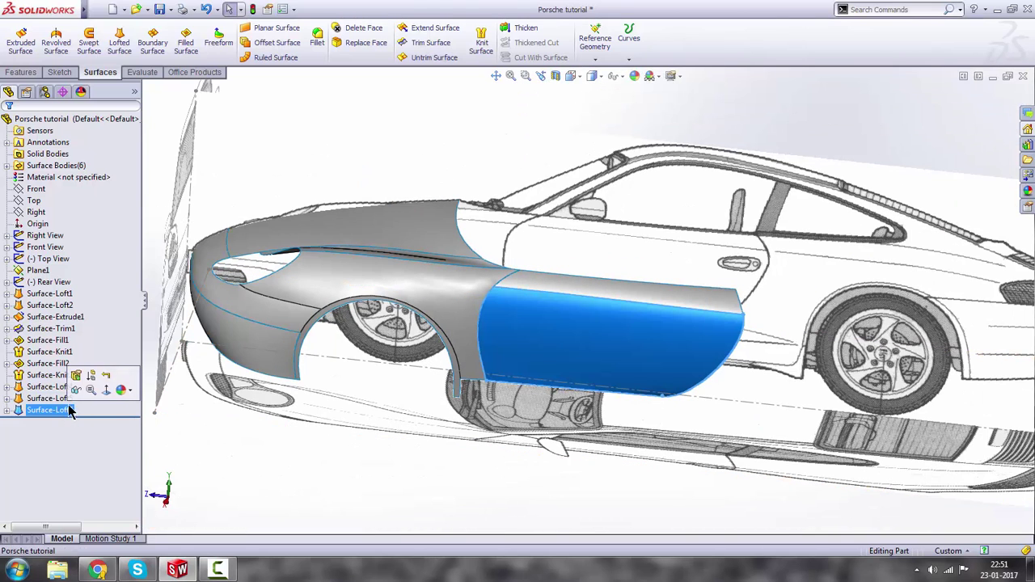
click(90, 259)
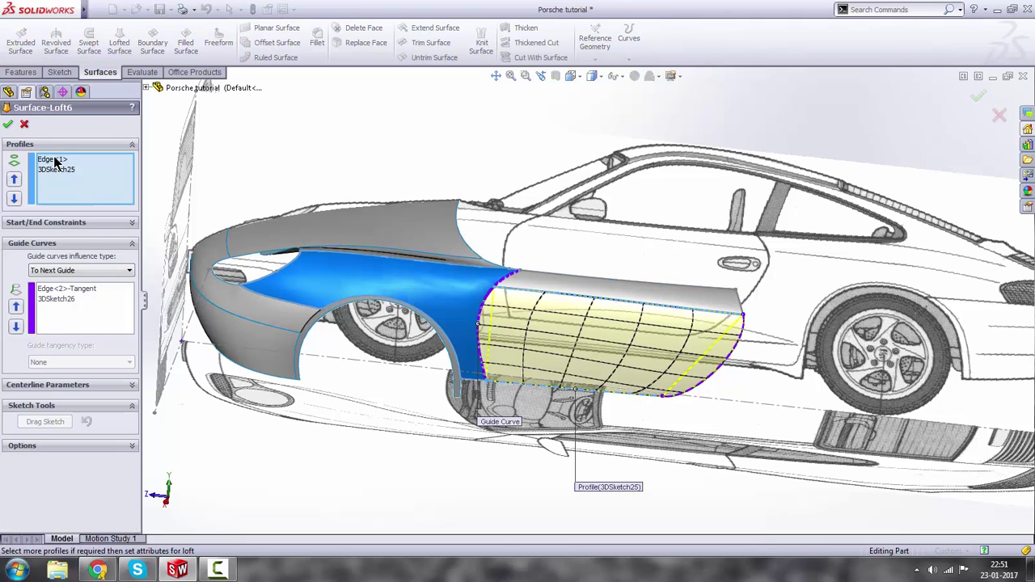
click(59, 165)
click(60, 223)
click(75, 249)
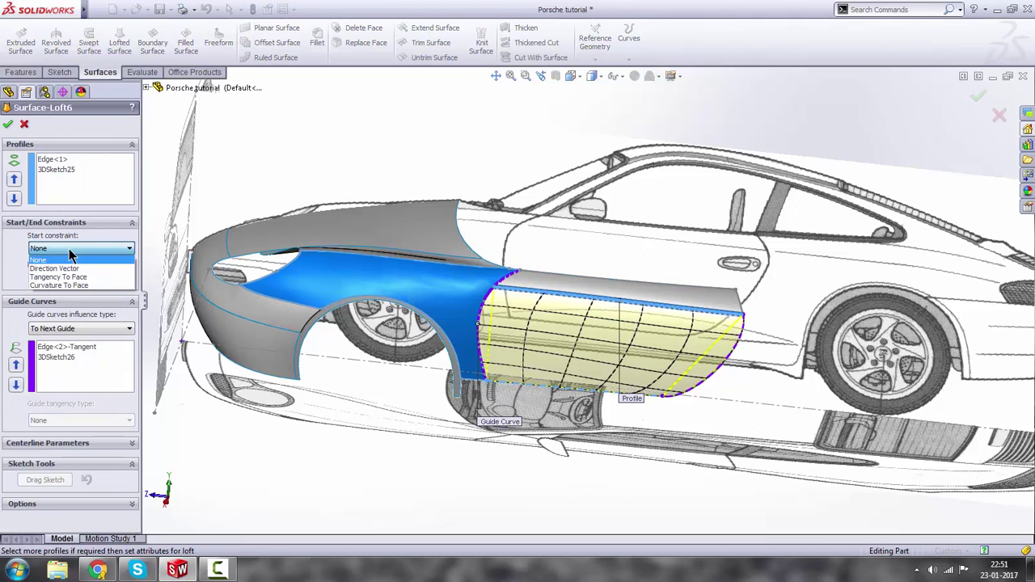
click(72, 279)
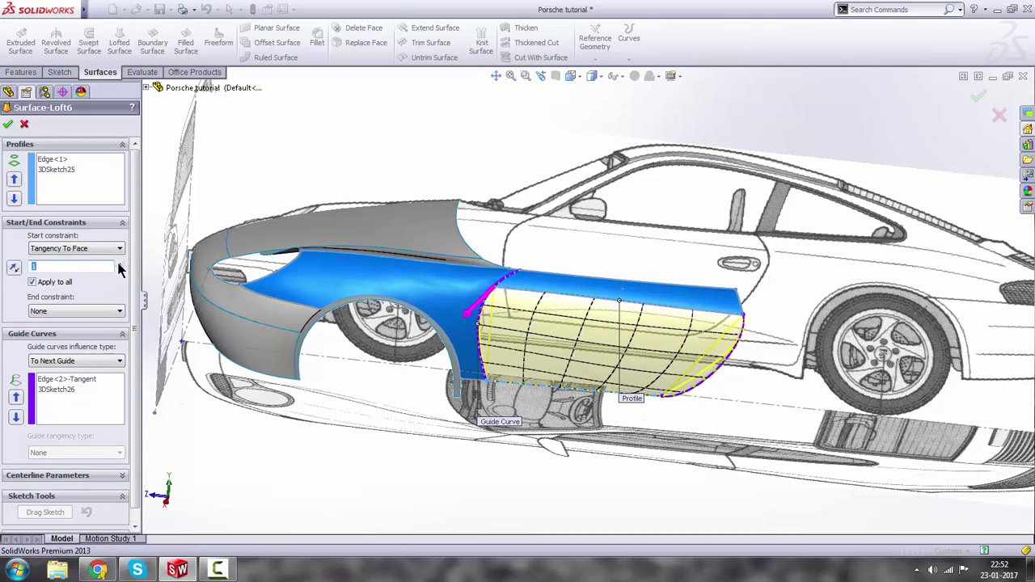
click(118, 264)
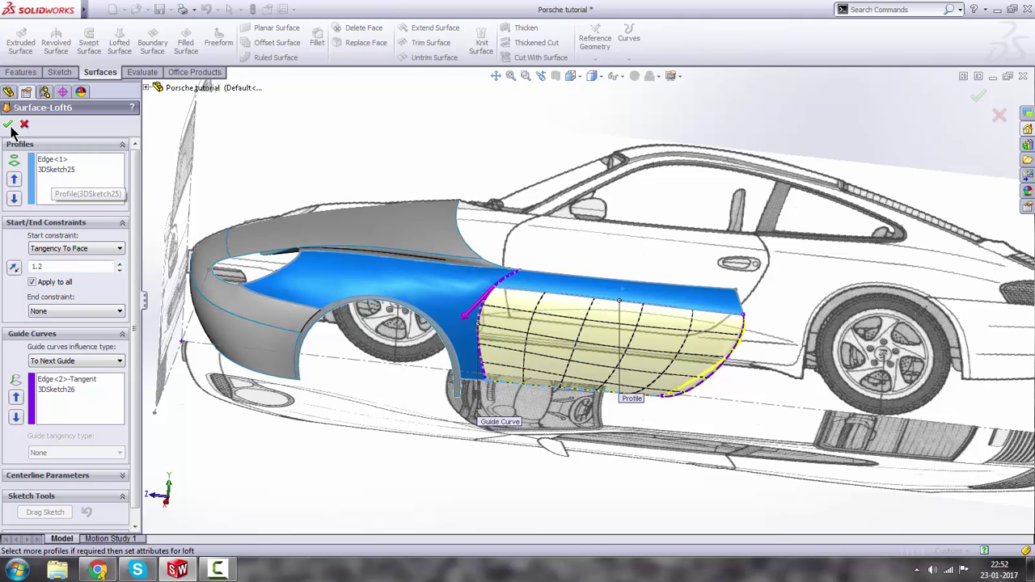
click(8, 125)
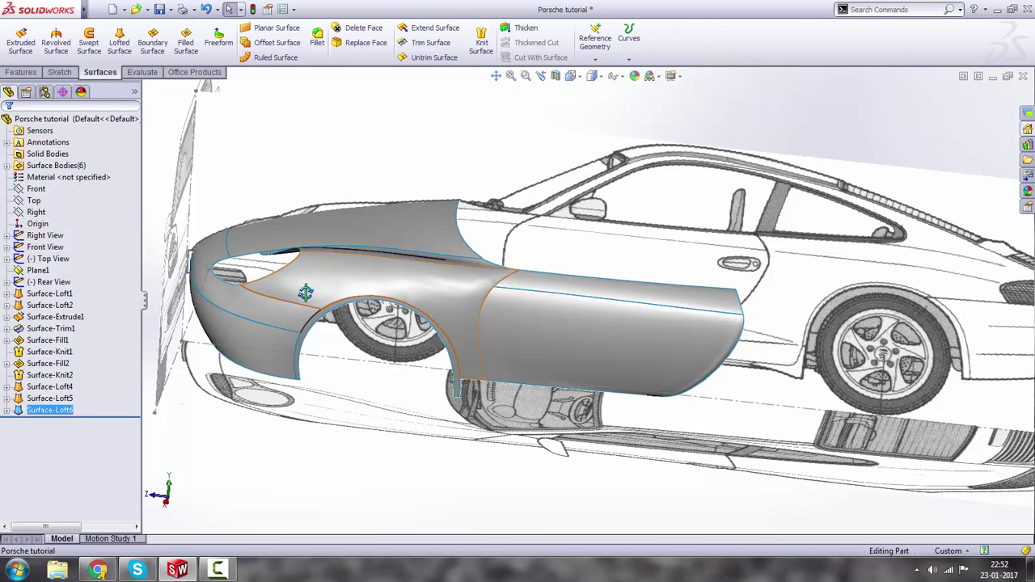
Inspect the revised lower door surface from several angles, especially its rear edge and its transitions to the fender and upper door.
middle_drag(300, 293, 308, 323)
scroll(532, 327, down, 5)
middle_drag(531, 326, 722, 380)
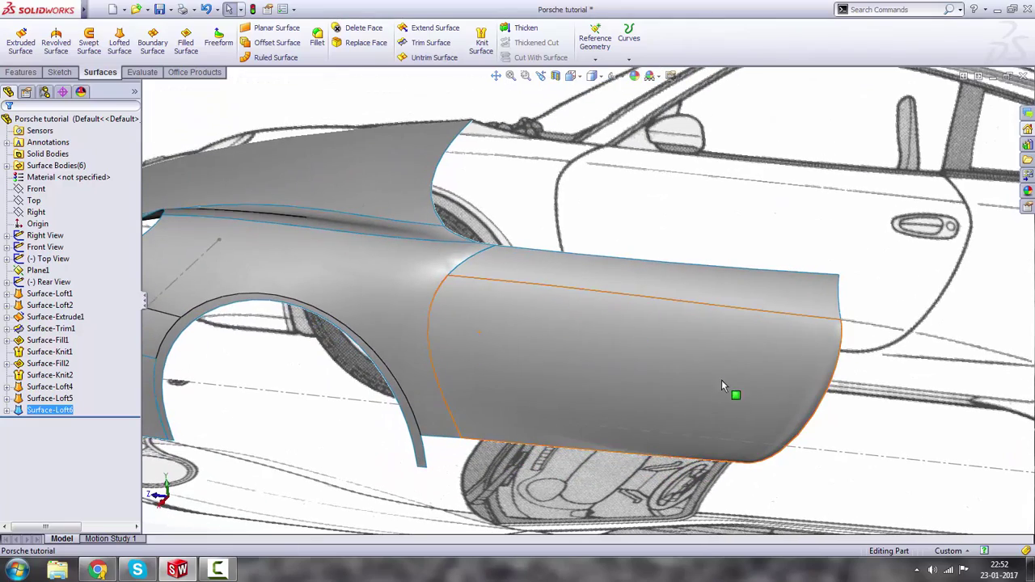
scroll(737, 432, down, 5)
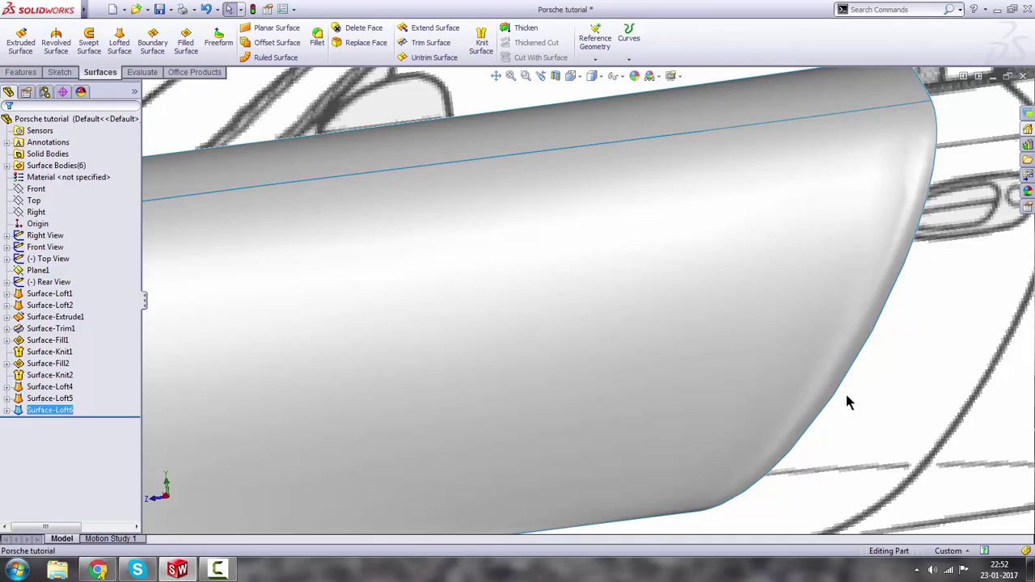
click(825, 377)
middle_drag(825, 377, 774, 366)
scroll(728, 388, up, 5)
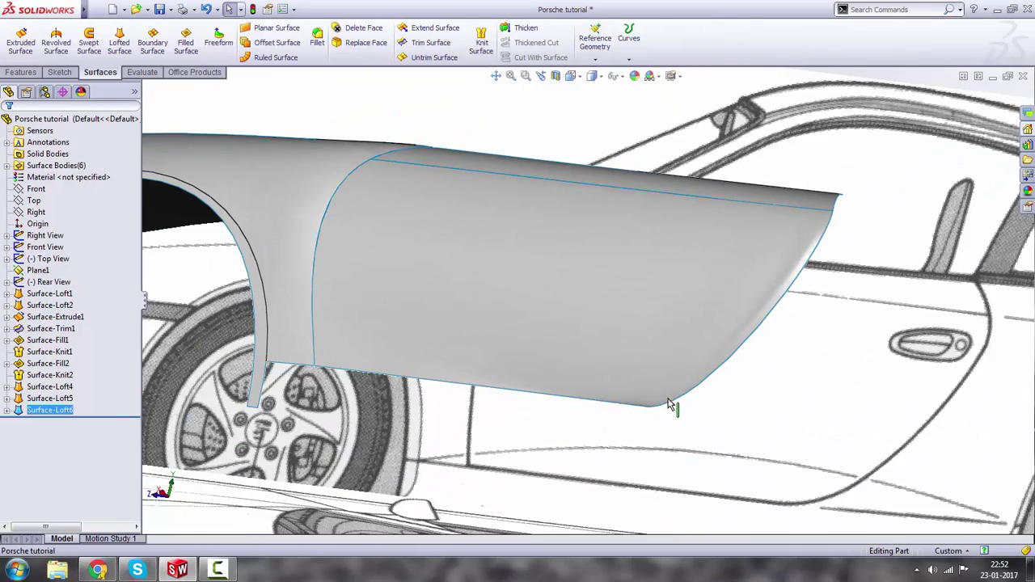
click(627, 410)
middle_drag(596, 377, 664, 316)
scroll(663, 312, down, 3)
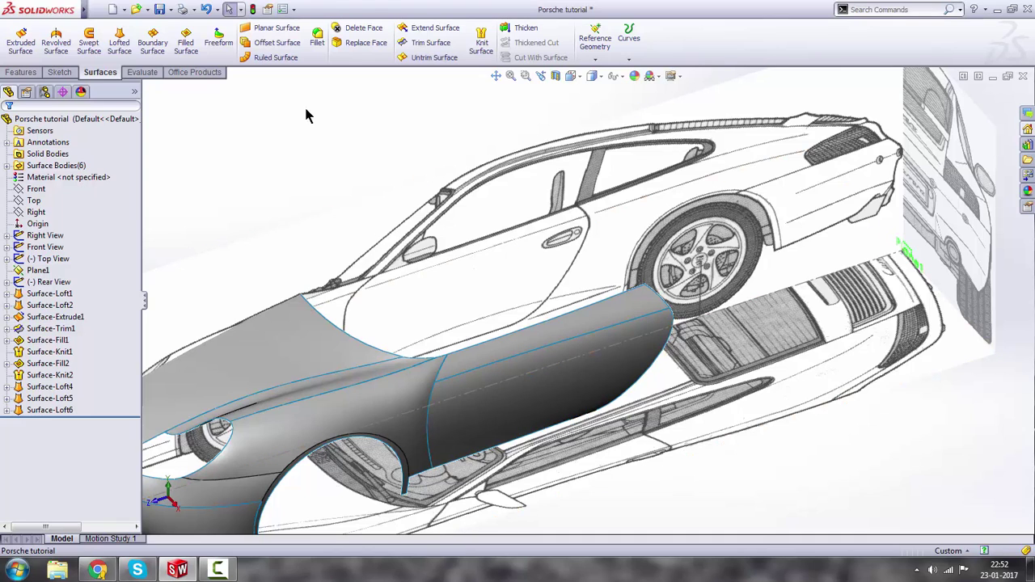
Save the part and start a new sketch on the Right plane in the right side view.
click(159, 10)
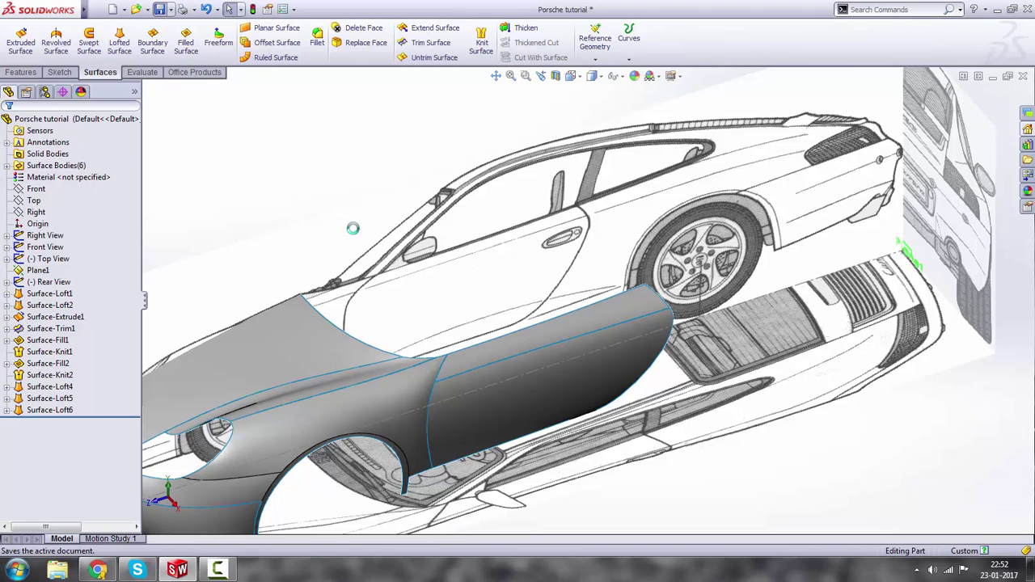
scroll(434, 261, up, 3)
scroll(435, 262, up, 1)
key(space)
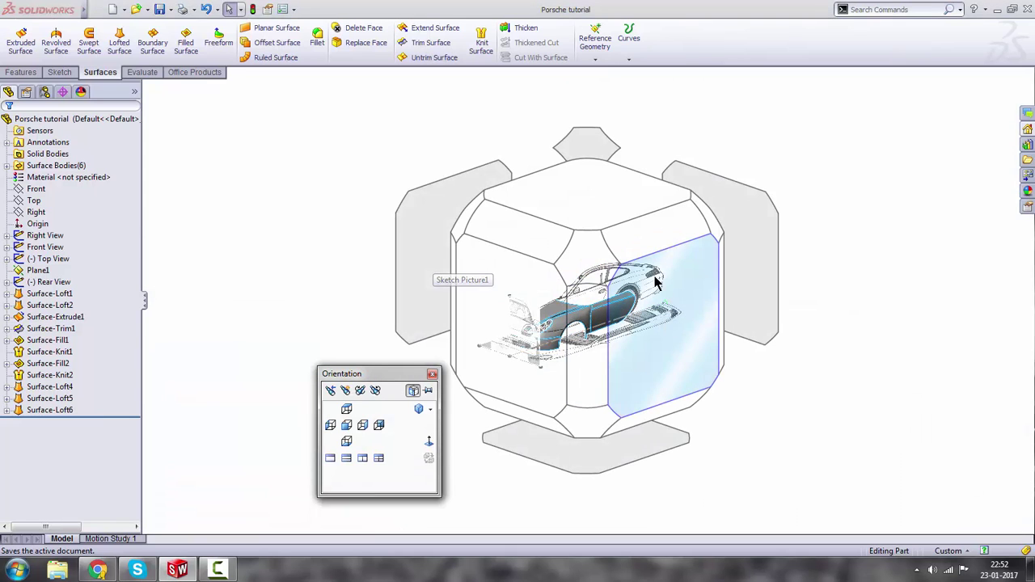
click(595, 218)
key(space)
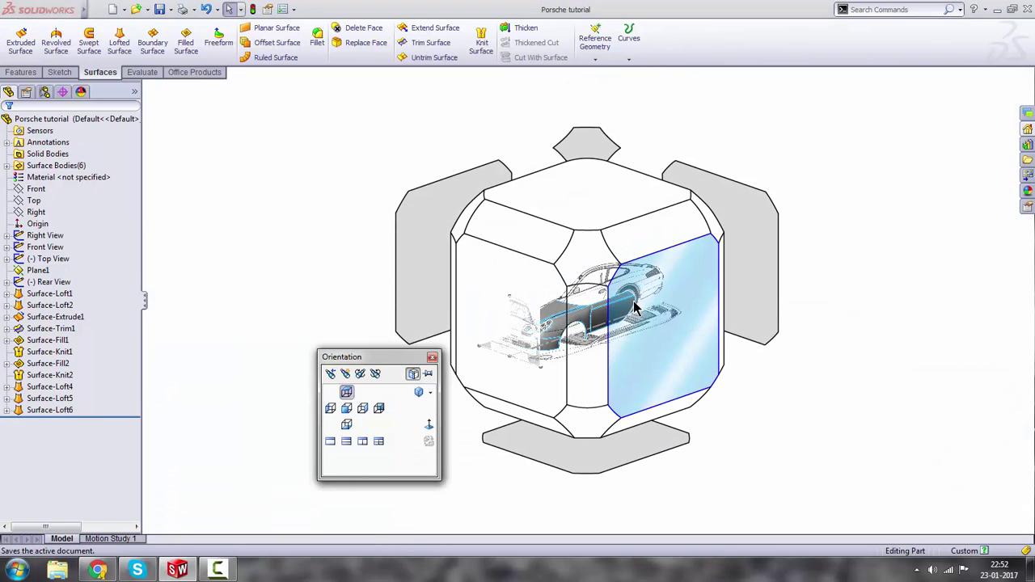
click(634, 304)
scroll(457, 307, down, 5)
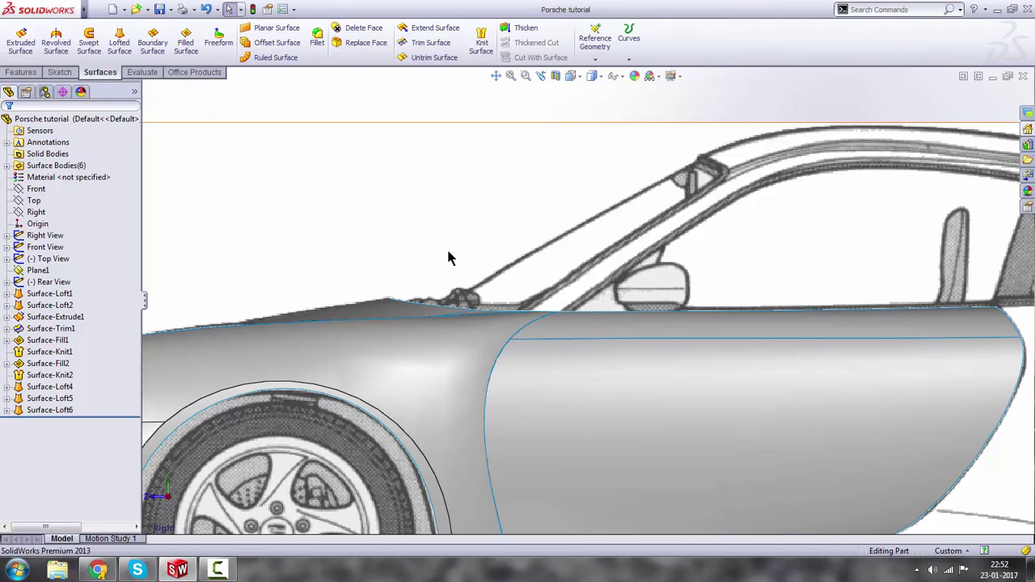
click(35, 201)
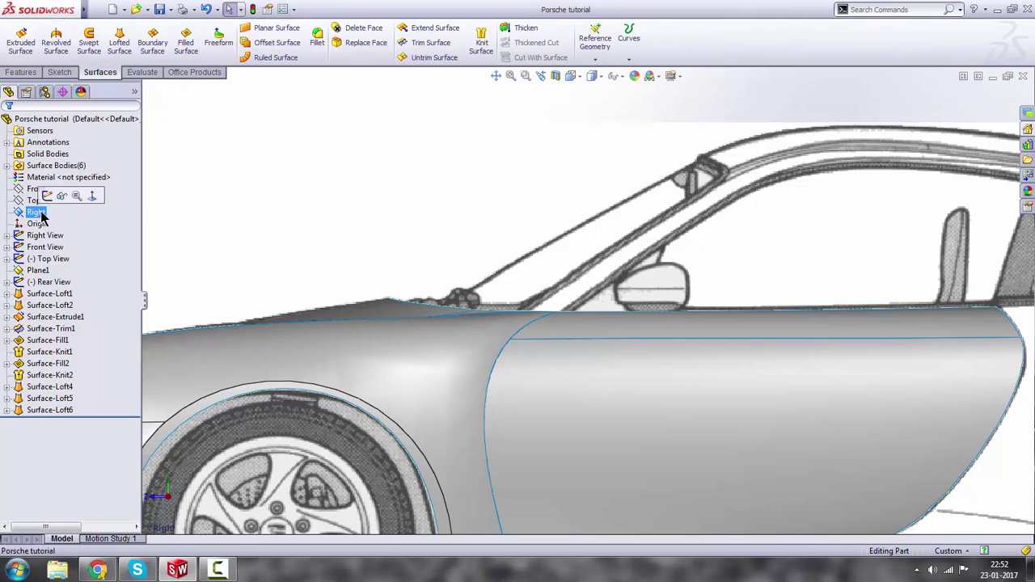
click(46, 198)
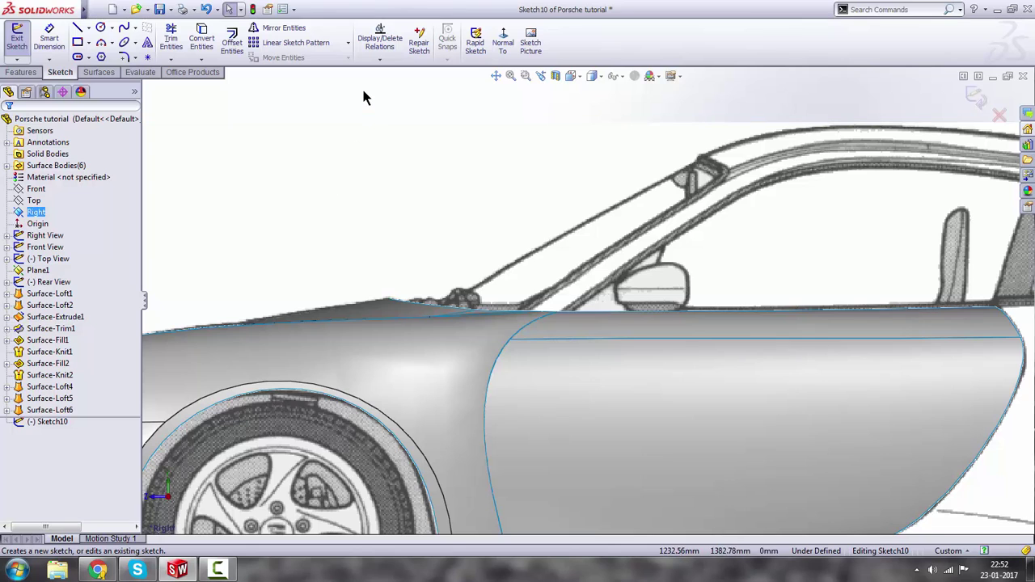
Sketch a horizontal centerline about 162 mm long from the hood's rear tip toward the base of the windshield.
click(90, 30)
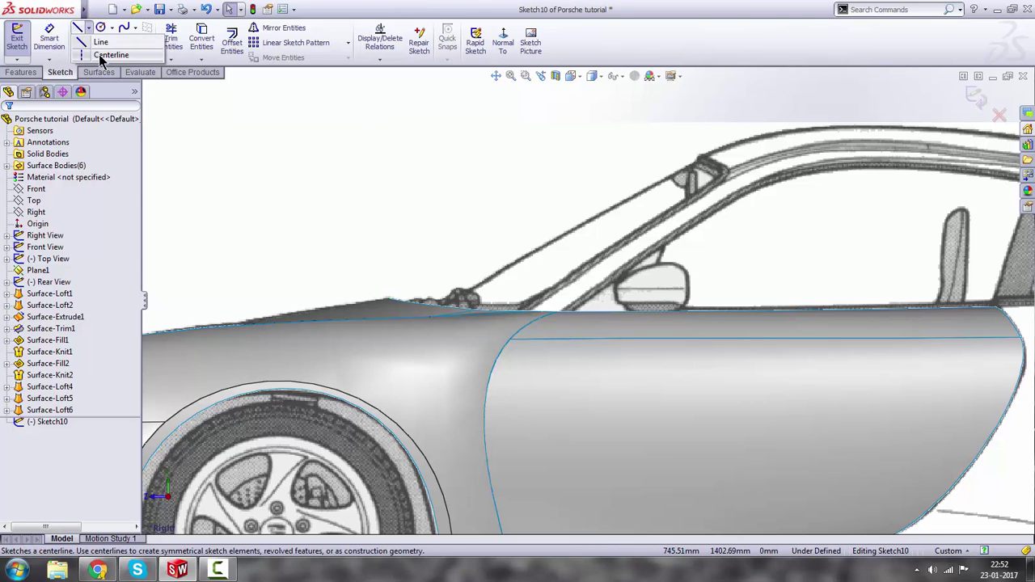
click(101, 57)
scroll(487, 364, down, 2)
scroll(372, 265, down, 2)
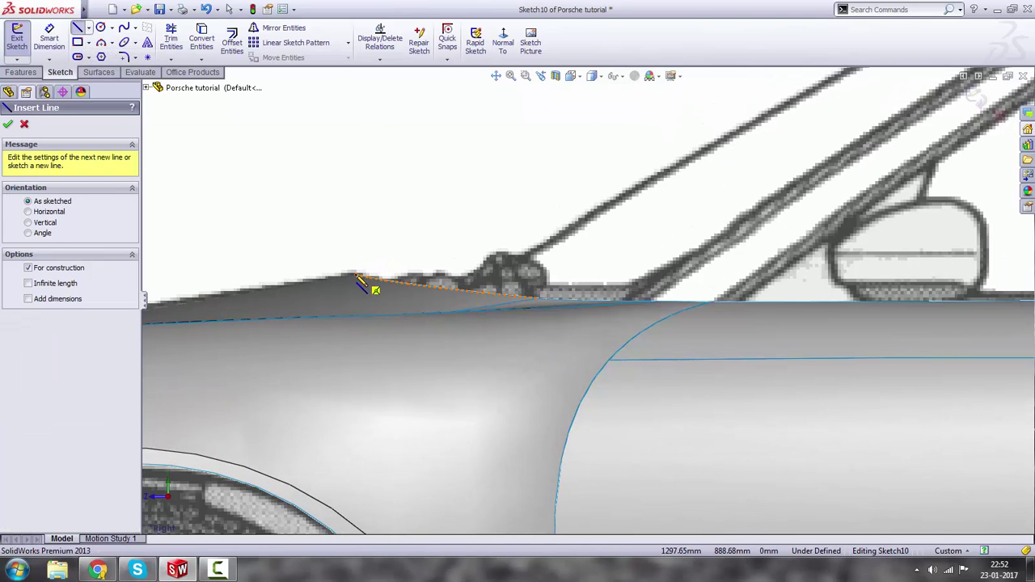
click(355, 276)
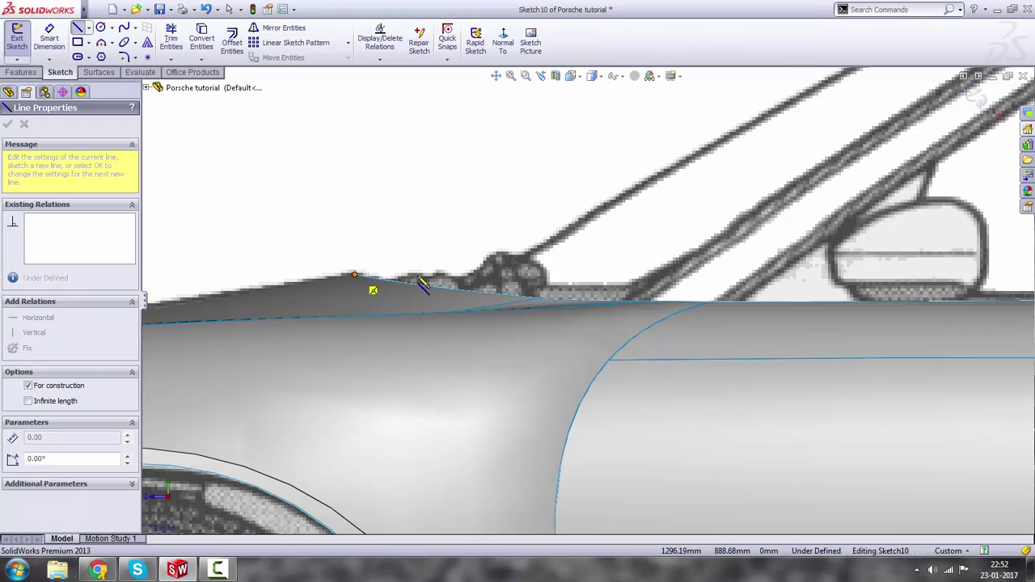
click(499, 277)
key(Escape)
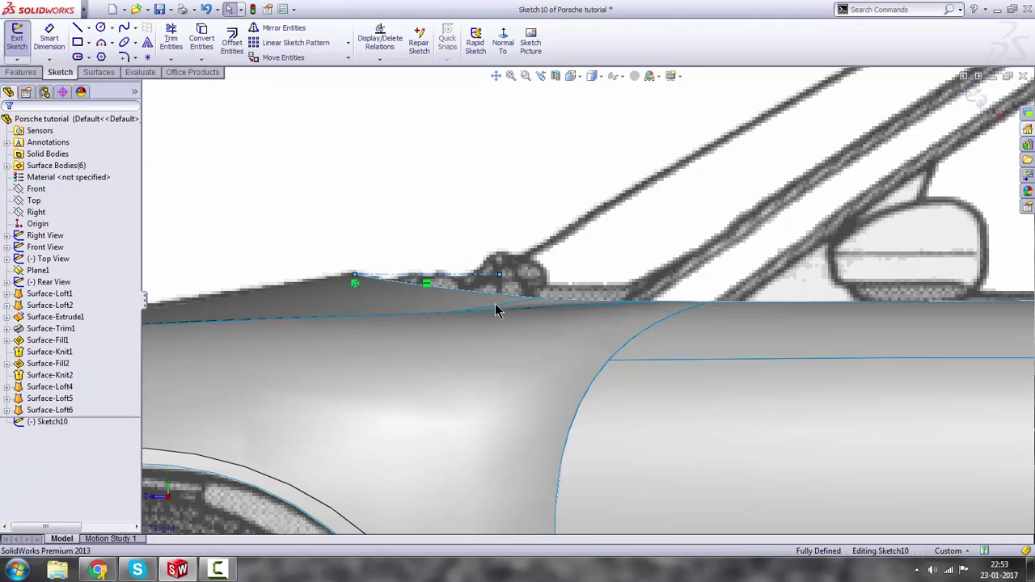
Fix the centerline behind the hood and extend its rear endpoint past the windshield base to about X 1571 mm.
scroll(496, 307, up, 6)
scroll(494, 307, up, 5)
scroll(547, 315, down, 6)
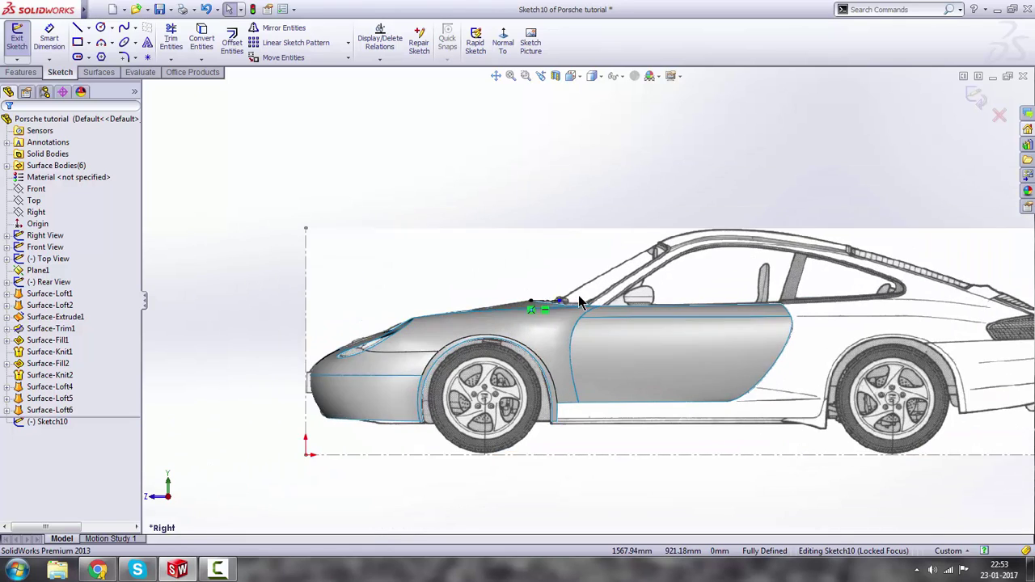
scroll(547, 315, down, 2)
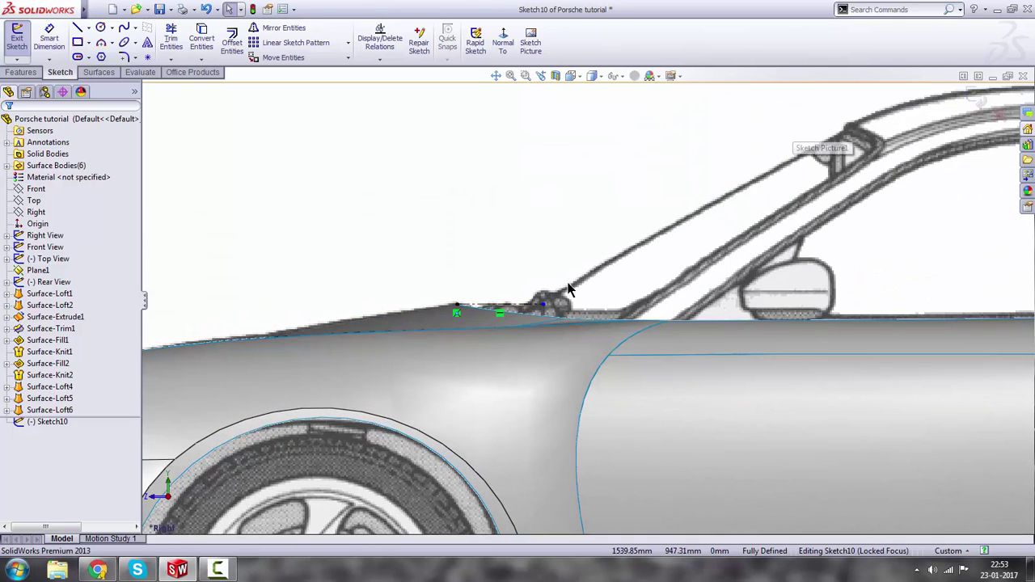
scroll(726, 214, down, 1)
scroll(569, 301, up, 1)
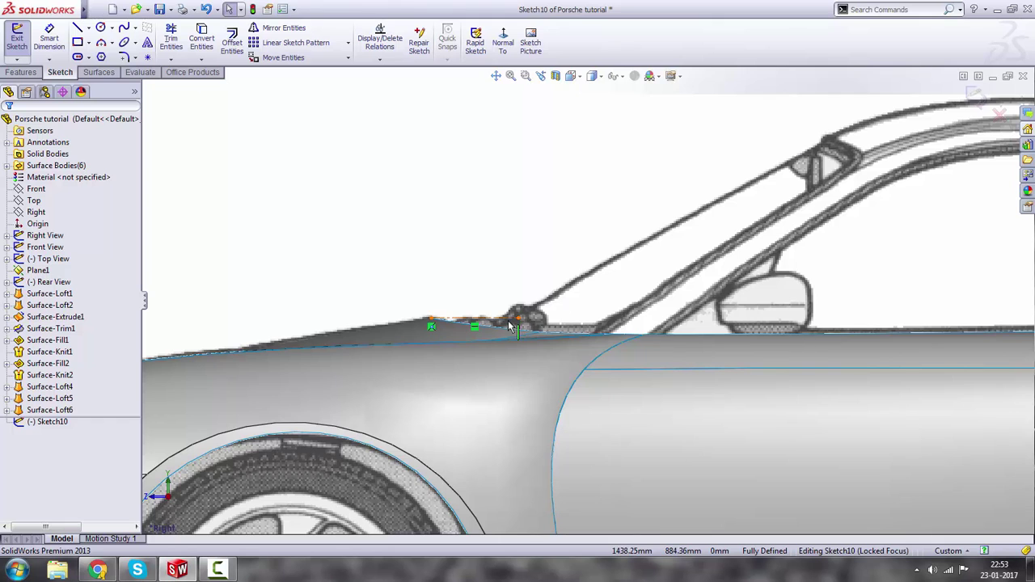
click(511, 319)
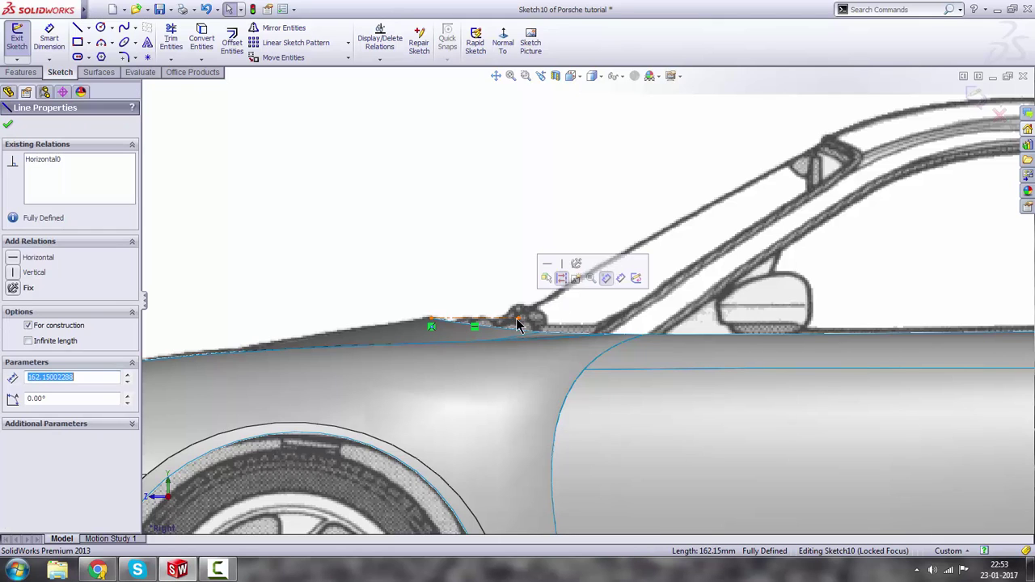
click(583, 275)
scroll(580, 289, up, 4)
click(220, 263)
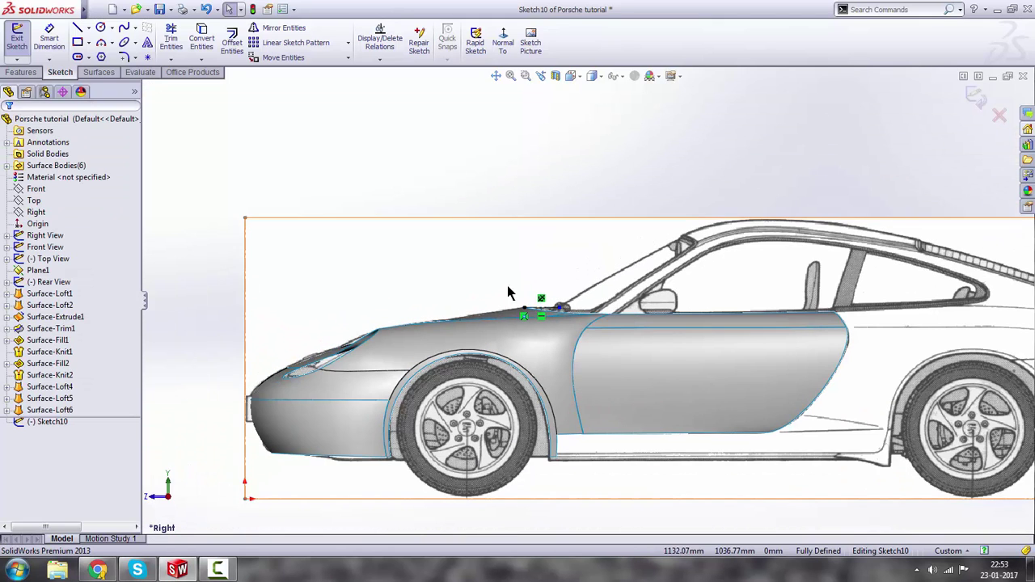
scroll(507, 286, down, 3)
drag(610, 324, 649, 324)
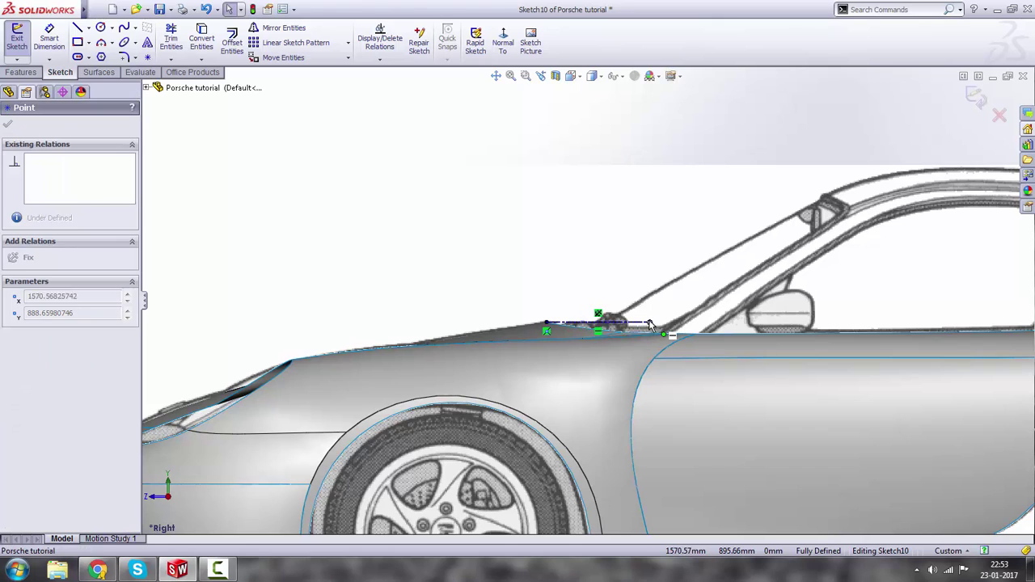
Move the centerline's rear endpoint forward to the windshield base at about X 1451 mm.
click(608, 323)
scroll(590, 325, down, 2)
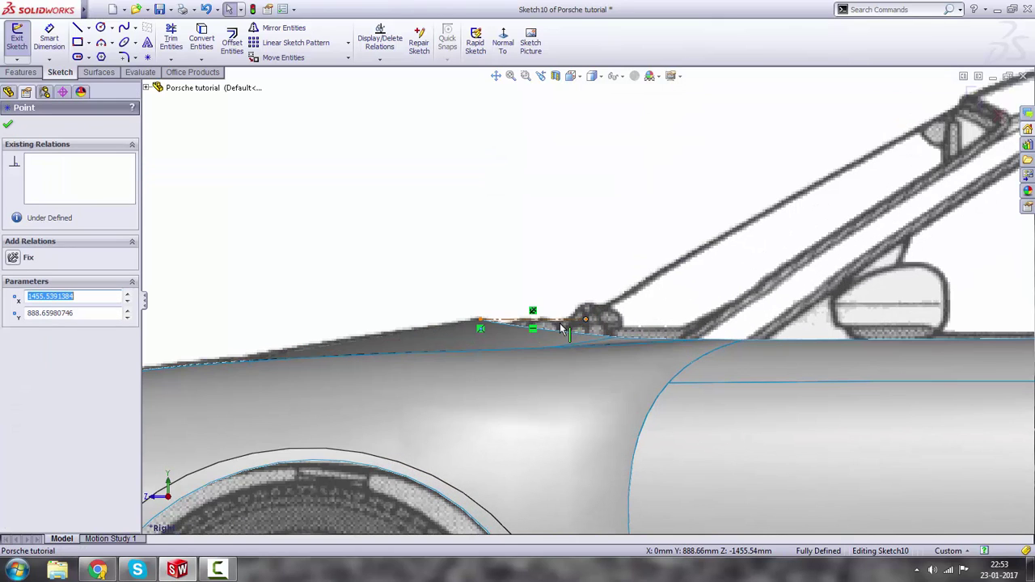
drag(564, 329, 582, 319)
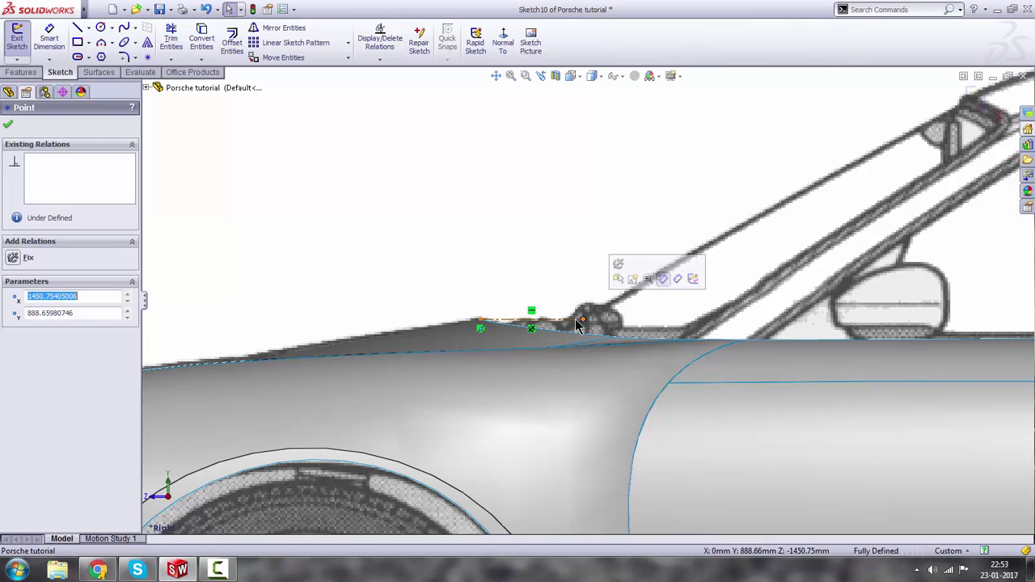
scroll(570, 320, up, 5)
click(359, 321)
scroll(539, 314, down, 6)
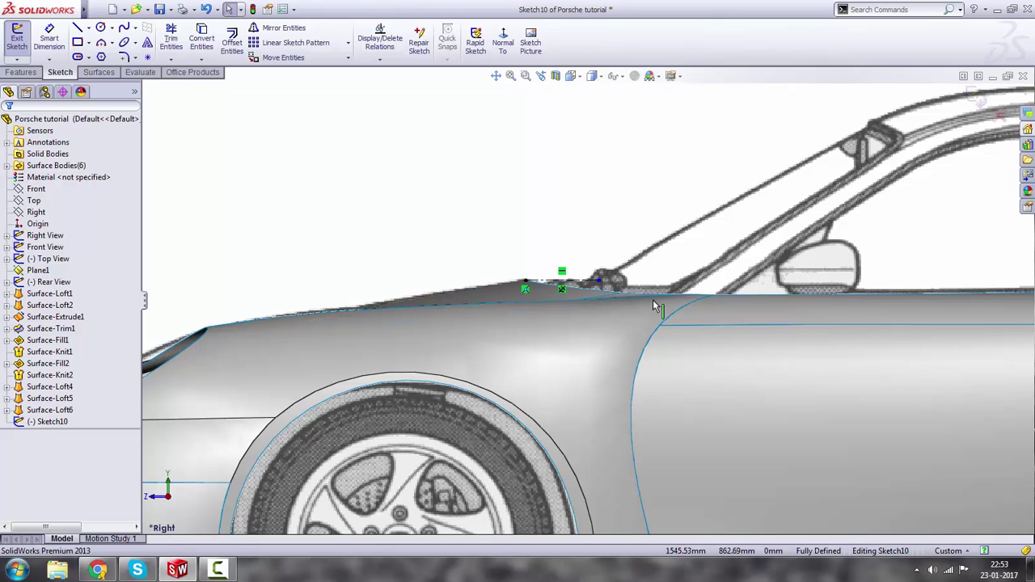
Sketch a three-point spline from the centerline's rear endpoint over the front of the roof to the tail at about X 4250, Y 807 mm.
scroll(607, 297, up, 5)
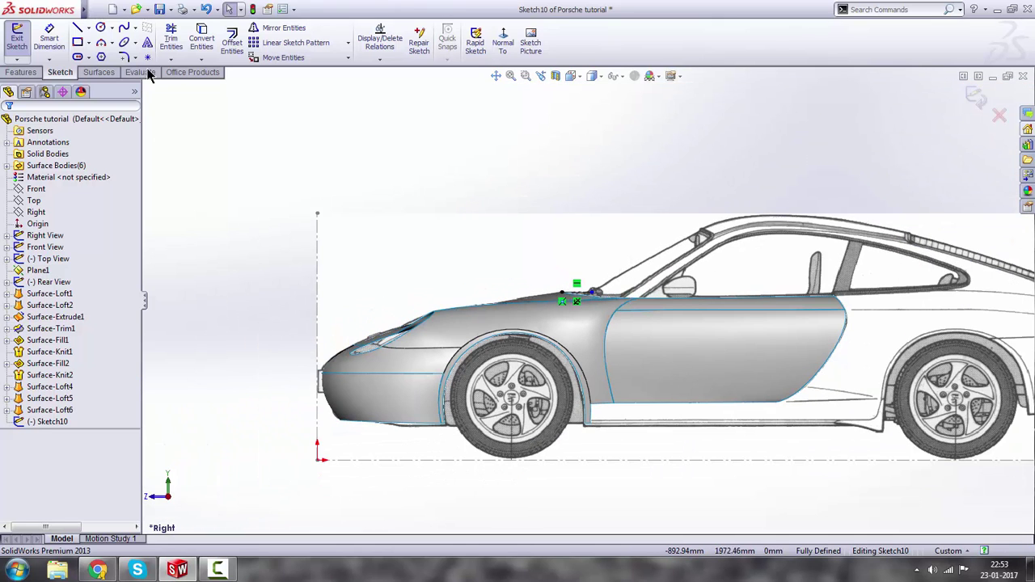
click(124, 31)
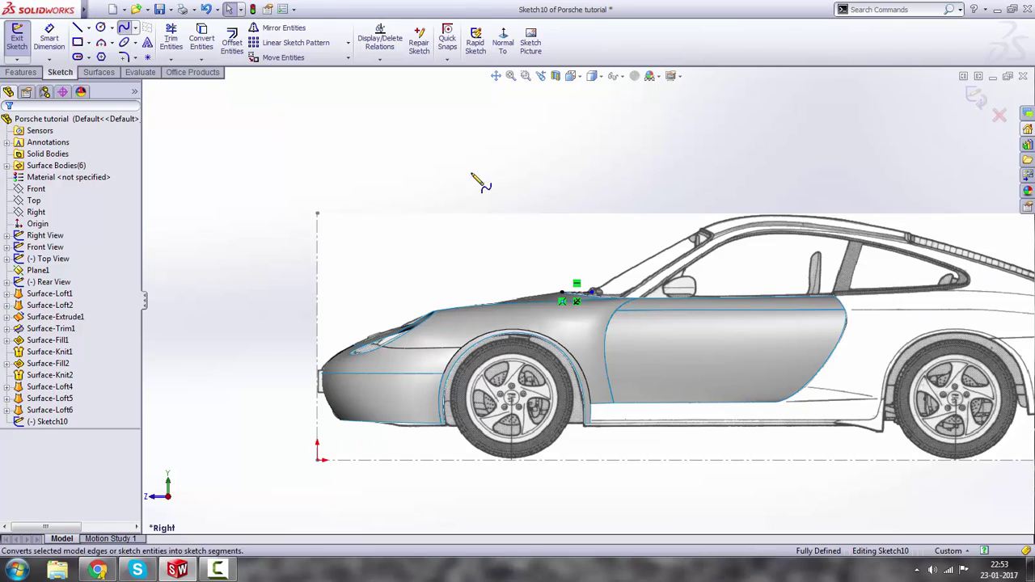
scroll(586, 324, down, 4)
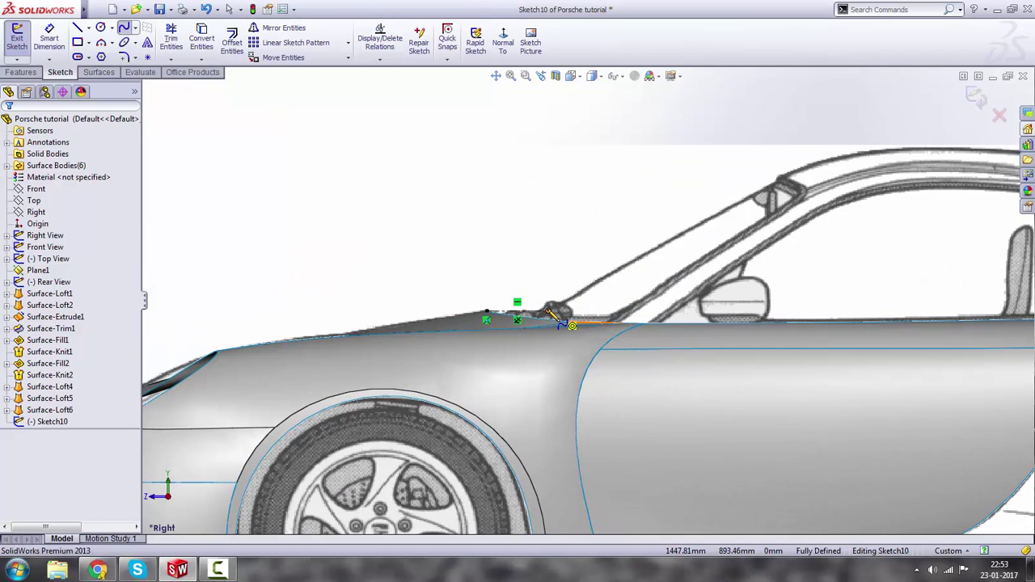
click(548, 311)
scroll(784, 188, up, 2)
scroll(775, 228, down, 2)
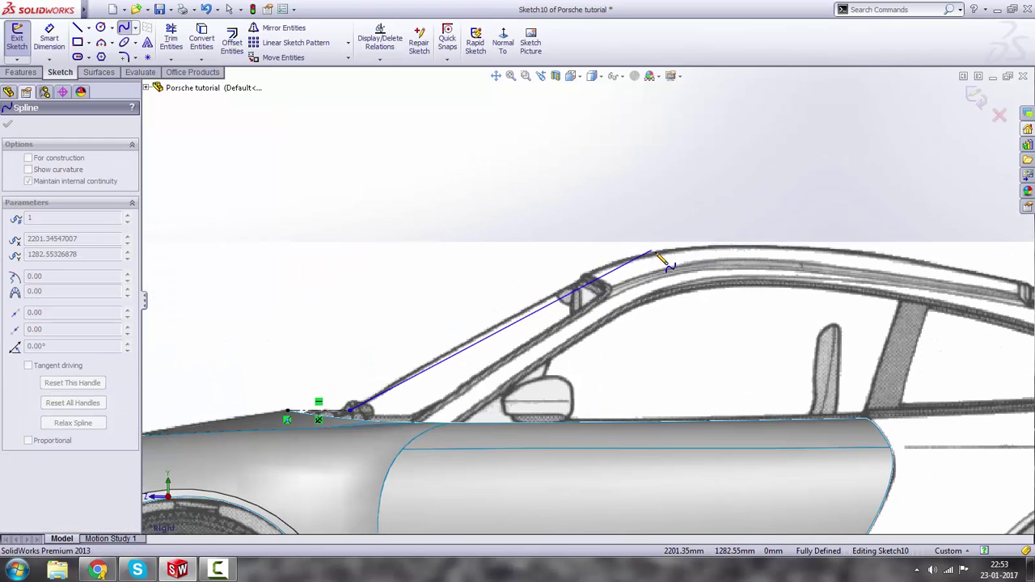
click(659, 259)
scroll(808, 324, up, 4)
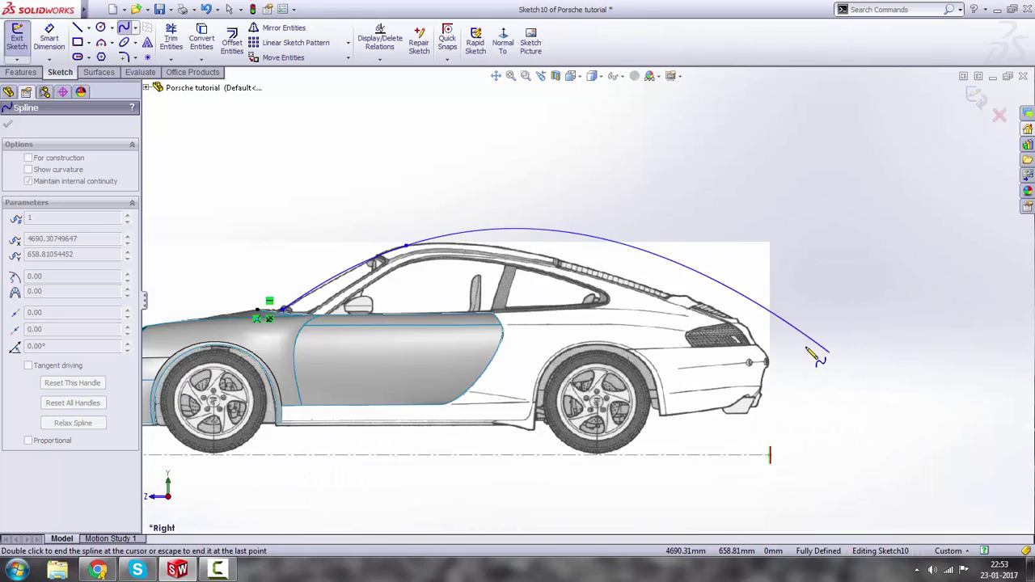
scroll(809, 349, down, 5)
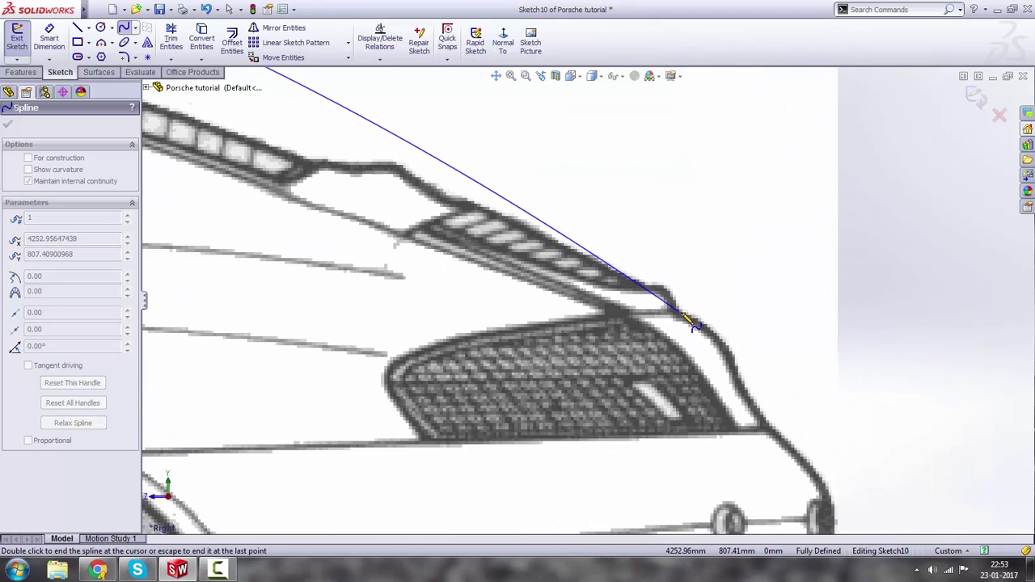
click(687, 320)
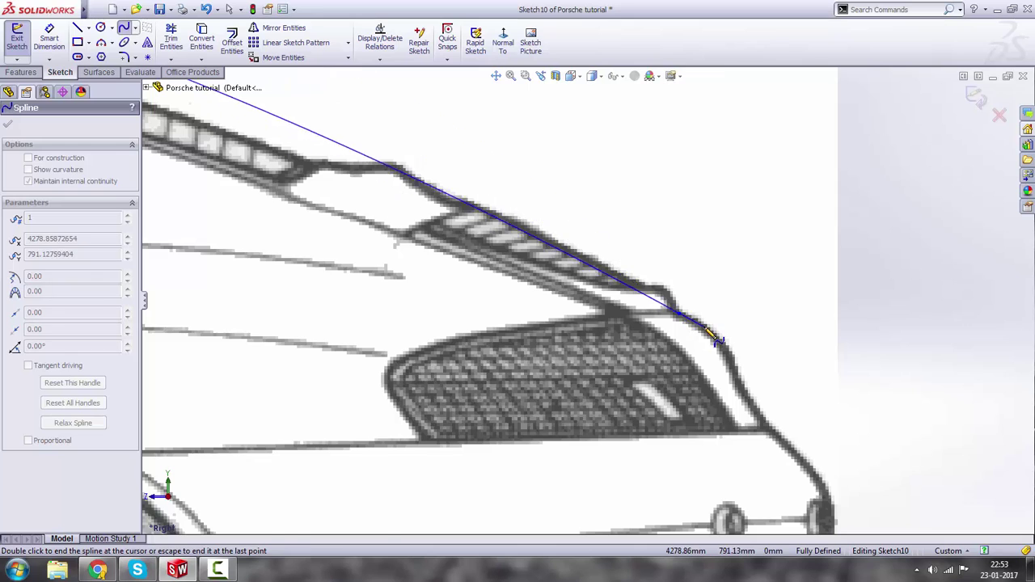
scroll(704, 335, up, 6)
key(Escape)
scroll(294, 201, up, 4)
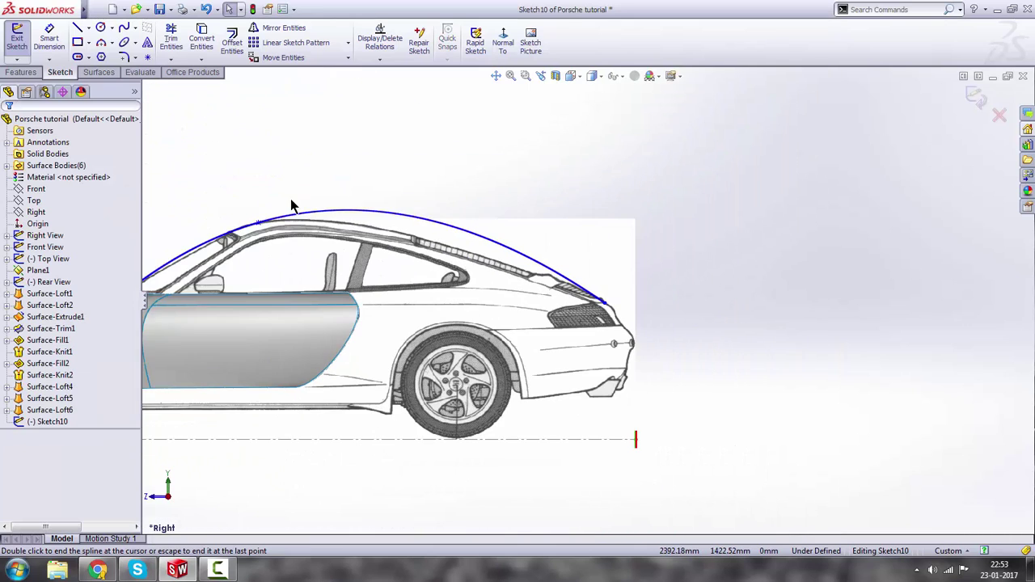
scroll(429, 272, down, 6)
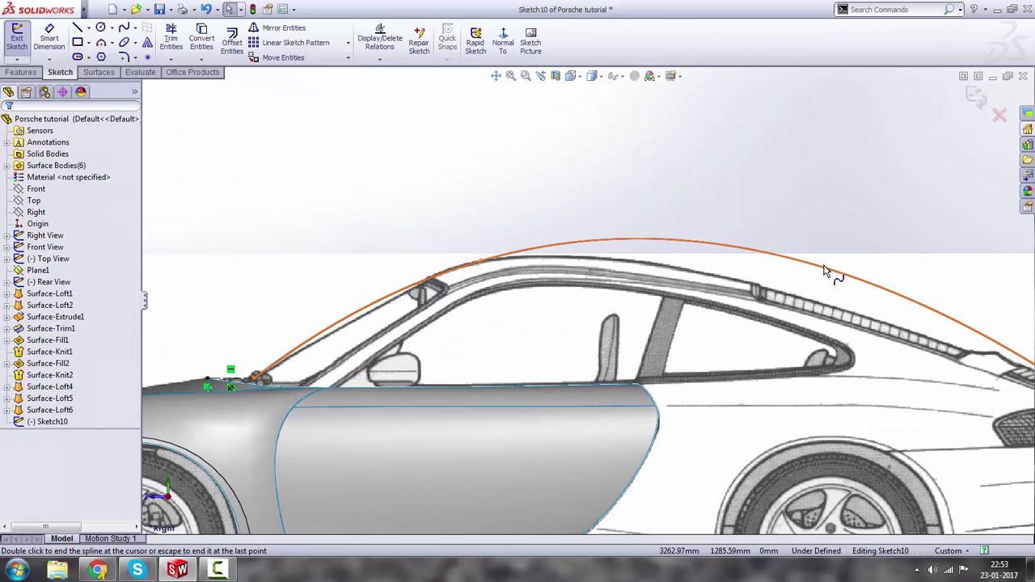
key(Escape)
Adjust the spline's tangent handles at the tail and roof point to bring the curve down toward the blueprint roofline.
scroll(809, 296, up, 2)
scroll(821, 316, down, 2)
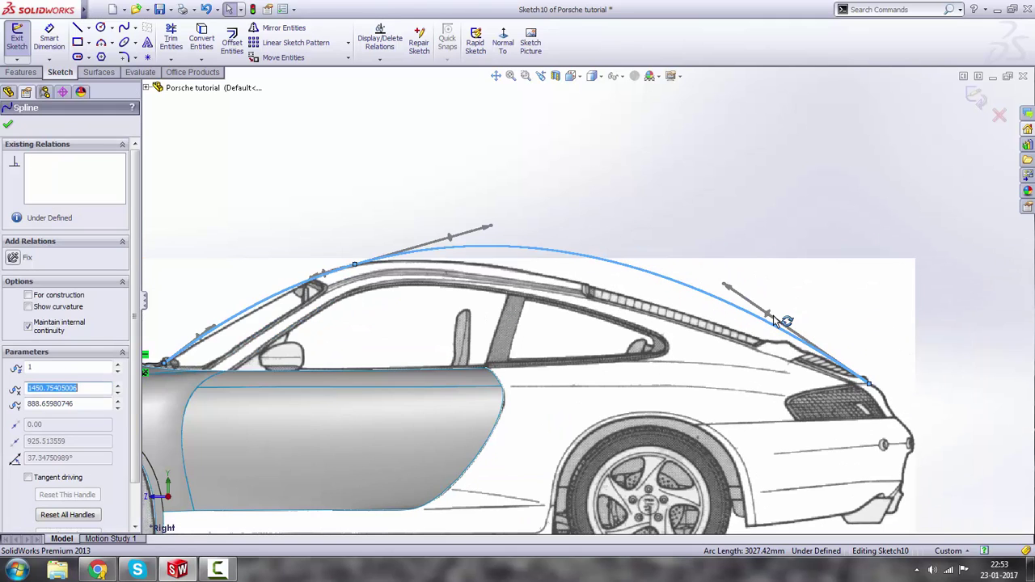
scroll(833, 317, down, 2)
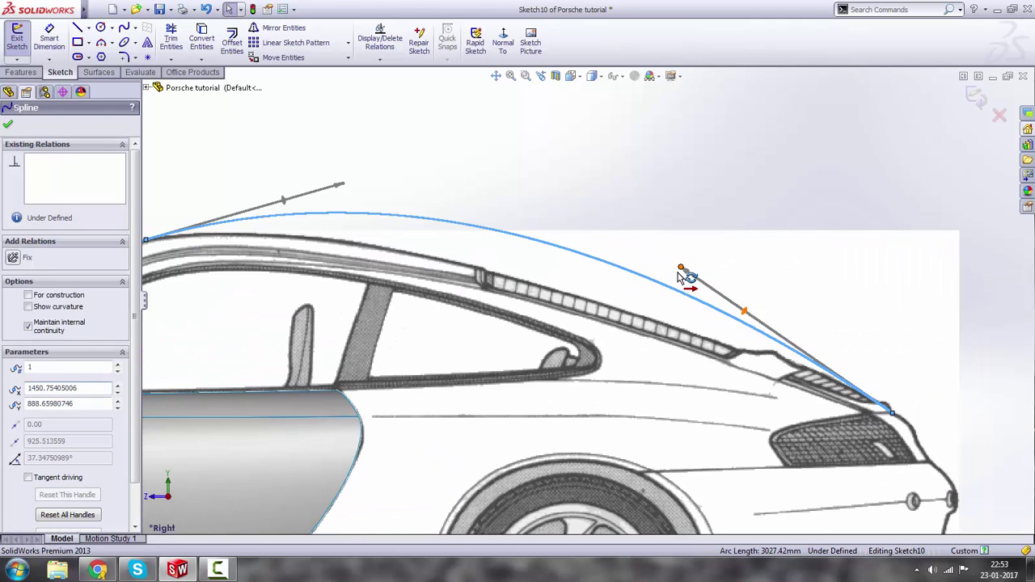
drag(684, 274, 643, 301)
drag(634, 306, 636, 313)
scroll(501, 287, up, 2)
scroll(375, 256, down, 3)
drag(465, 223, 451, 243)
scroll(399, 267, up, 3)
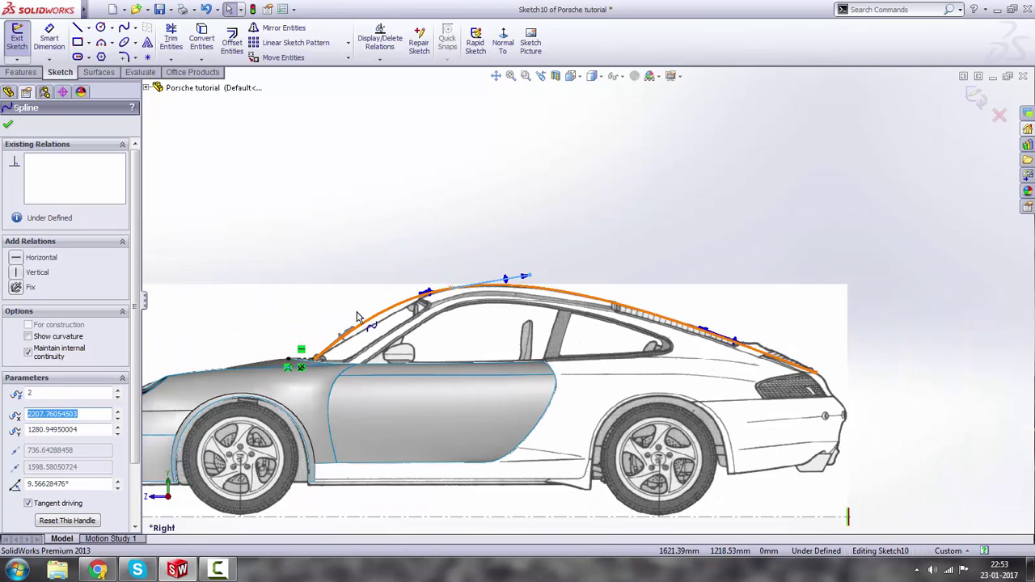
Reshape the spline's front section with its tangent handles to follow the windshield, angling the roof point's tangent about 17.2°.
scroll(453, 348, down, 5)
scroll(576, 450, up, 1)
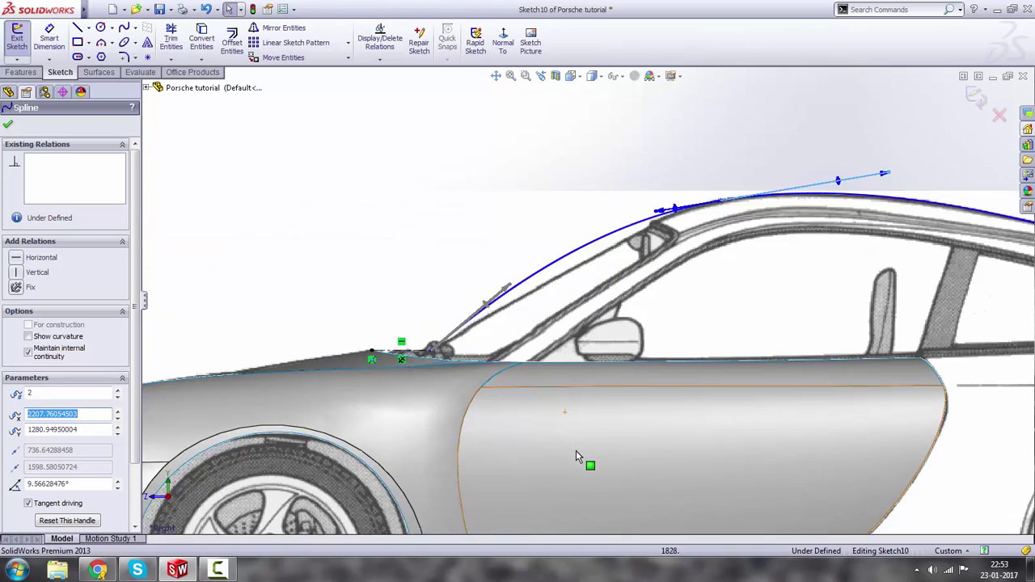
scroll(541, 272, down, 1)
drag(527, 207, 554, 215)
scroll(612, 182, down, 3)
drag(612, 186, 655, 206)
scroll(796, 197, up, 4)
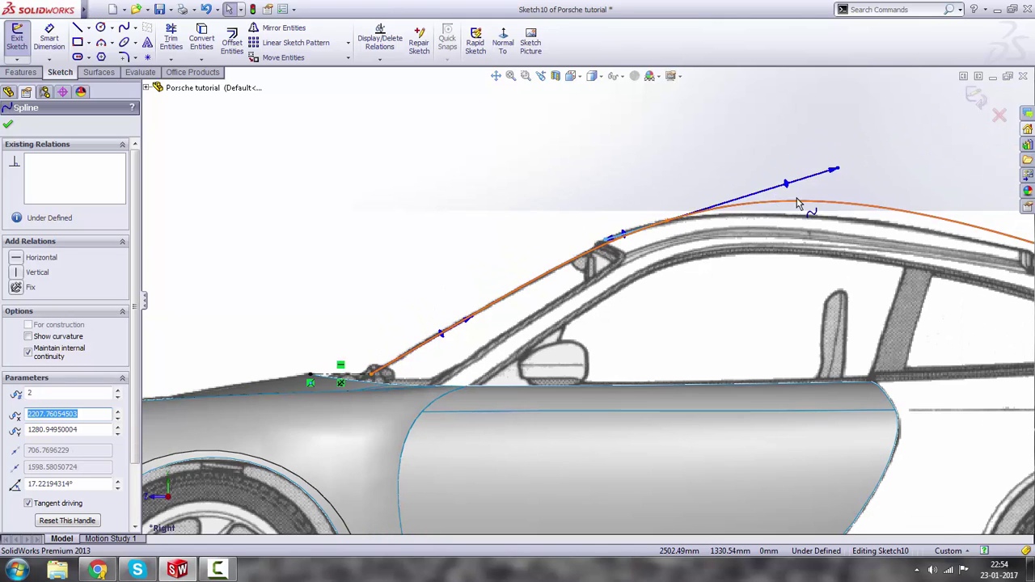
Shorten and lower the roof point's rear tangent handle to pull the spline down onto the front of the roof.
scroll(810, 181, down, 4)
drag(809, 173, 721, 224)
scroll(737, 173, up, 2)
key(Escape)
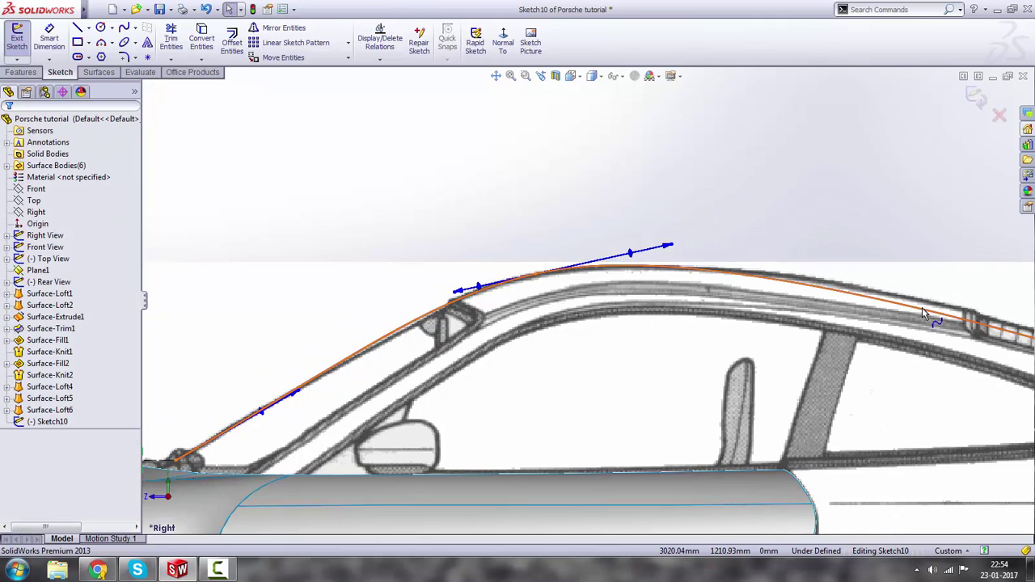
Adjust the tail endpoint's tangent handle to about -24.2° to match the spline to the rear roof and window outline.
scroll(892, 339, down, 2)
click(924, 361)
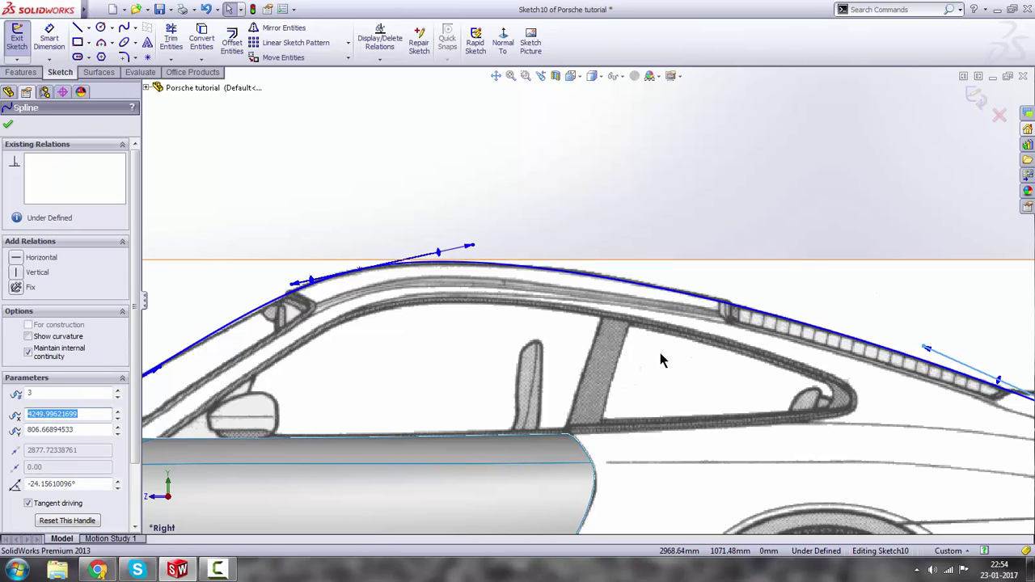
scroll(660, 353, up, 2)
key(Escape)
scroll(394, 300, down, 2)
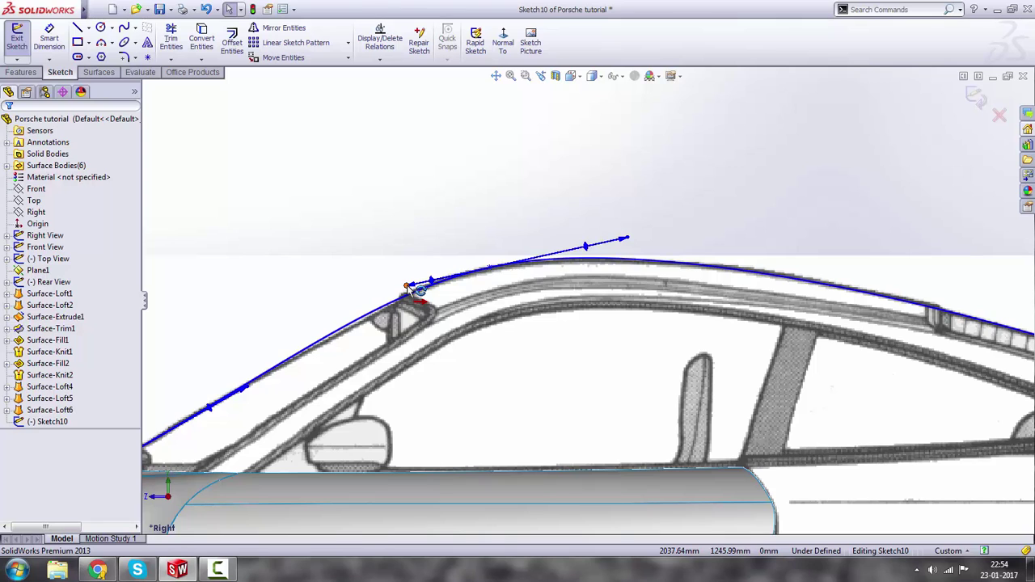
Fine-tune both tangent handles at the roof point to an angle of about 12.4° along the blueprint roof.
drag(407, 285, 410, 286)
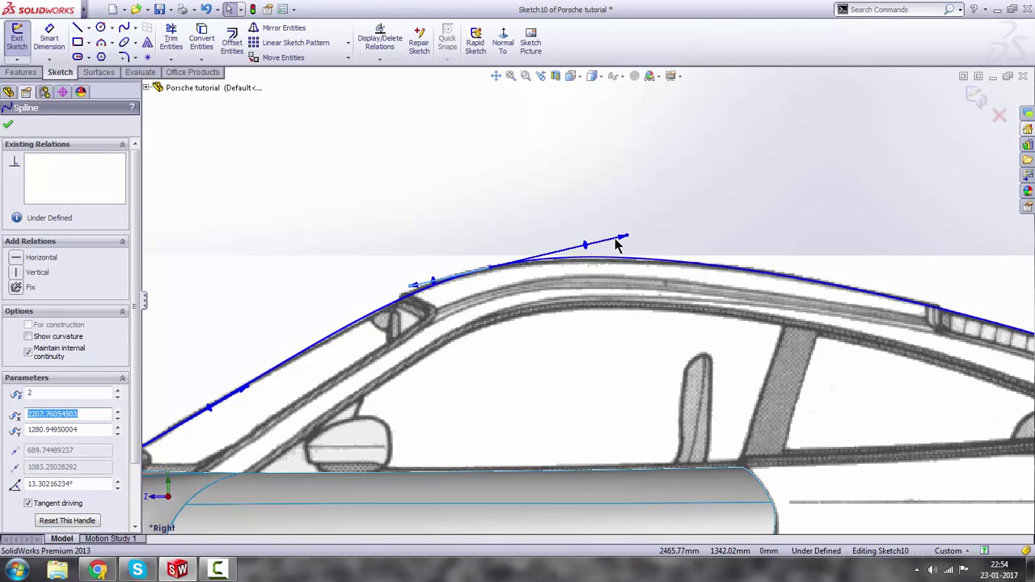
drag(625, 239, 612, 244)
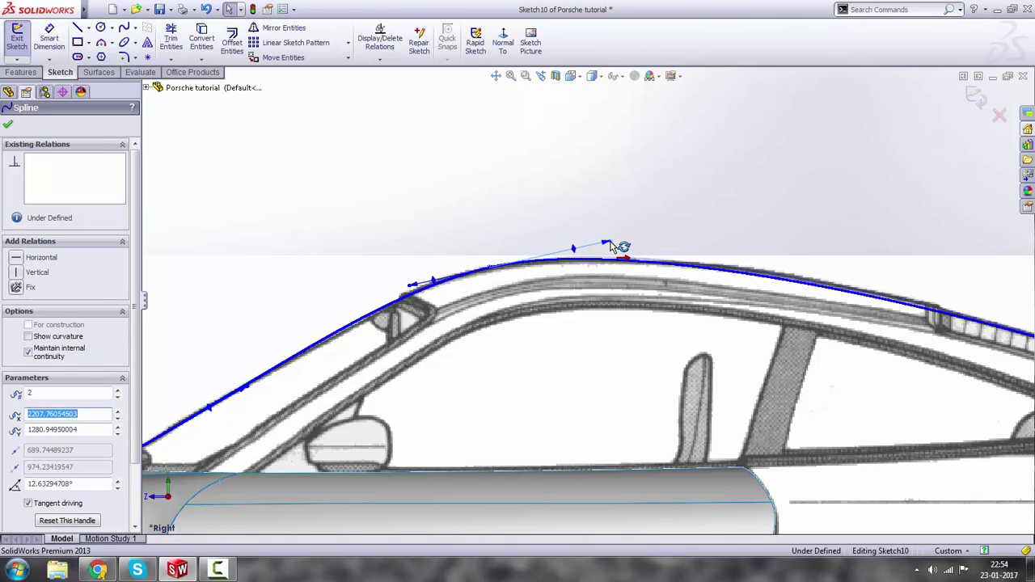
scroll(707, 202, up, 2)
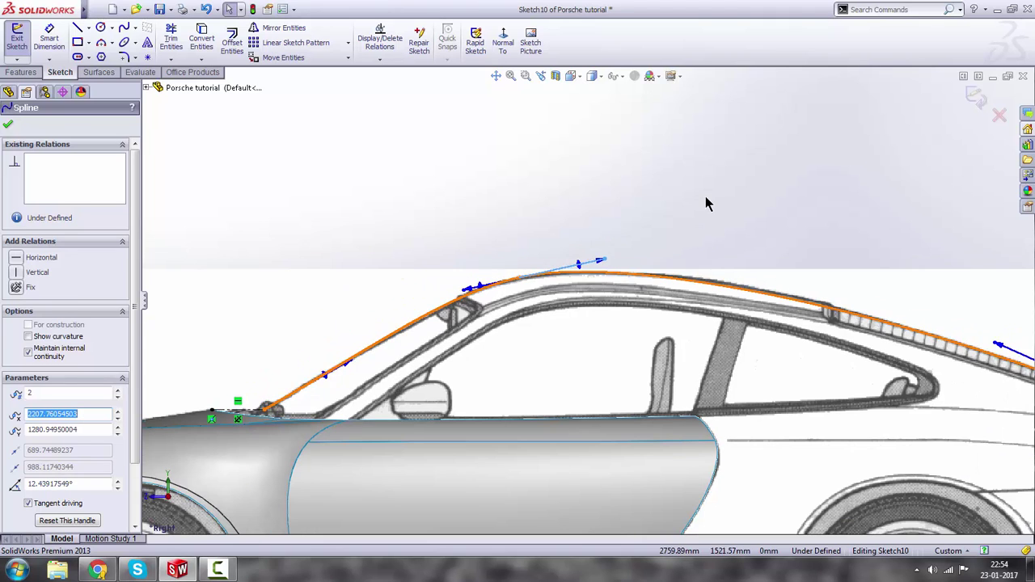
Lengthen the tail endpoint's tangent handle to a weighting of about 2976 at an angle of about -24.3°.
key(Escape)
click(1000, 348)
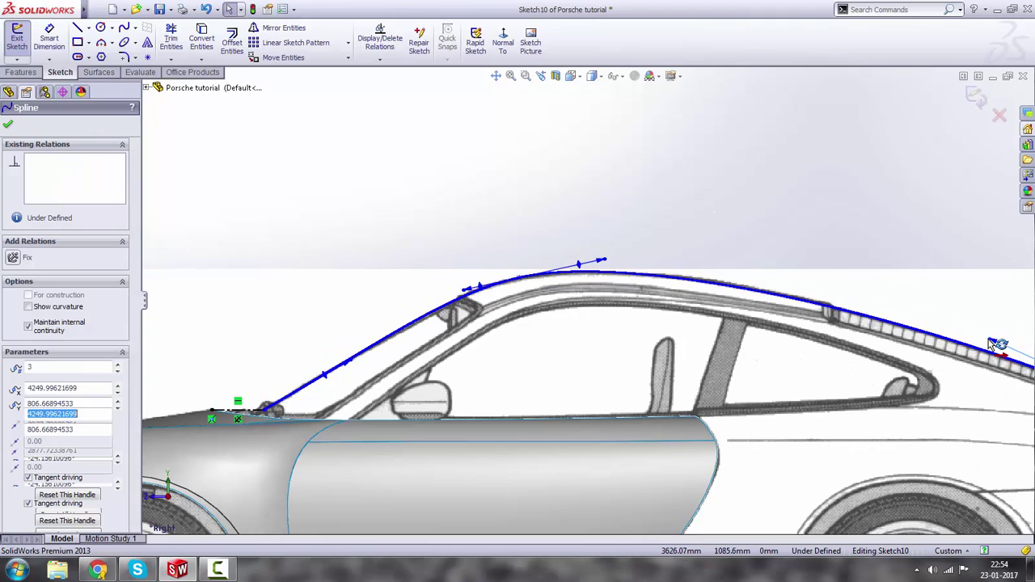
scroll(413, 356, up, 3)
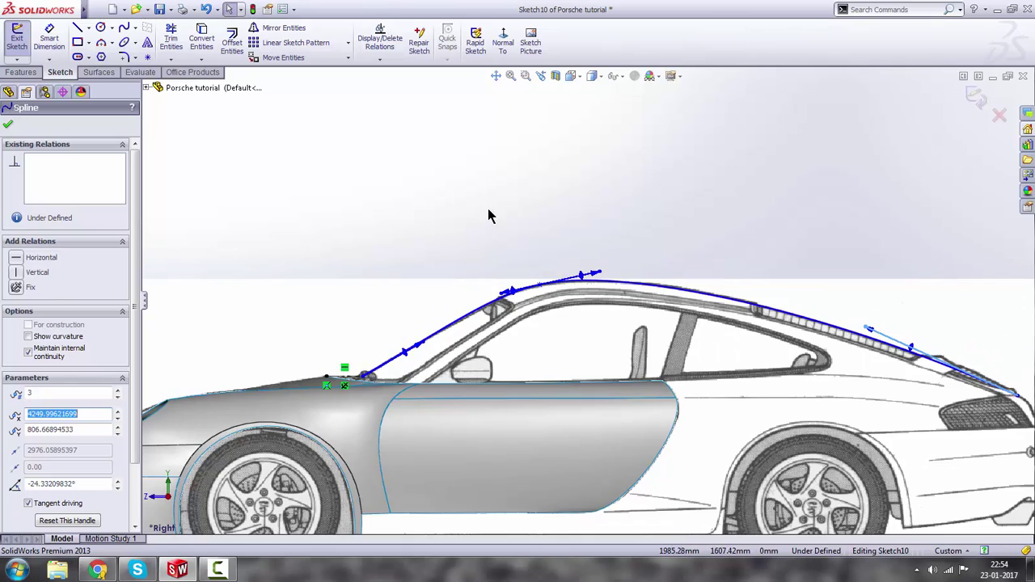
key(Escape)
Check the spline against the side blueprint from windshield to tail and compare its rear endpoint with the top-view blueprint.
scroll(427, 396, down, 3)
scroll(486, 340, up, 4)
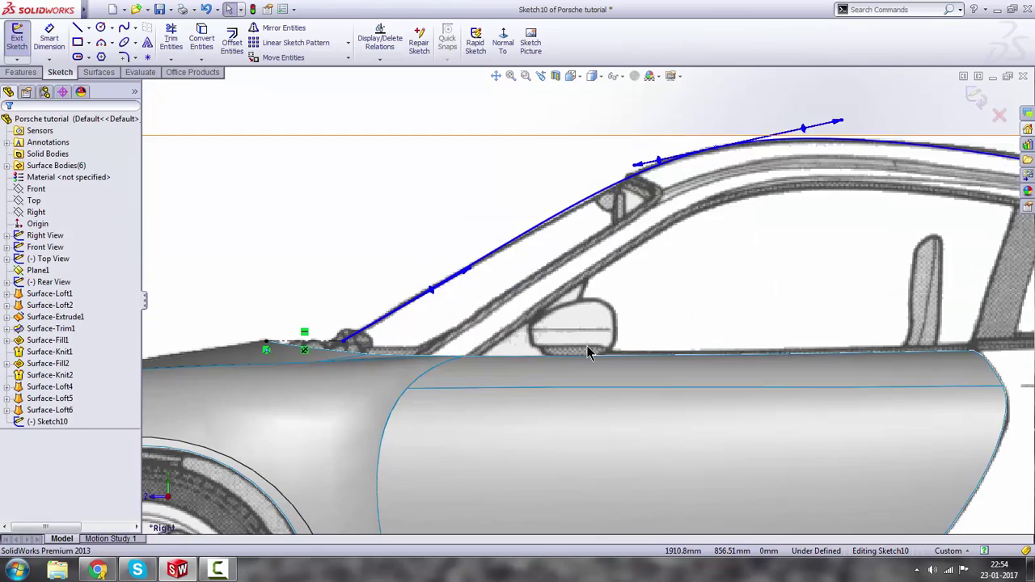
scroll(679, 333, down, 2)
scroll(679, 334, down, 2)
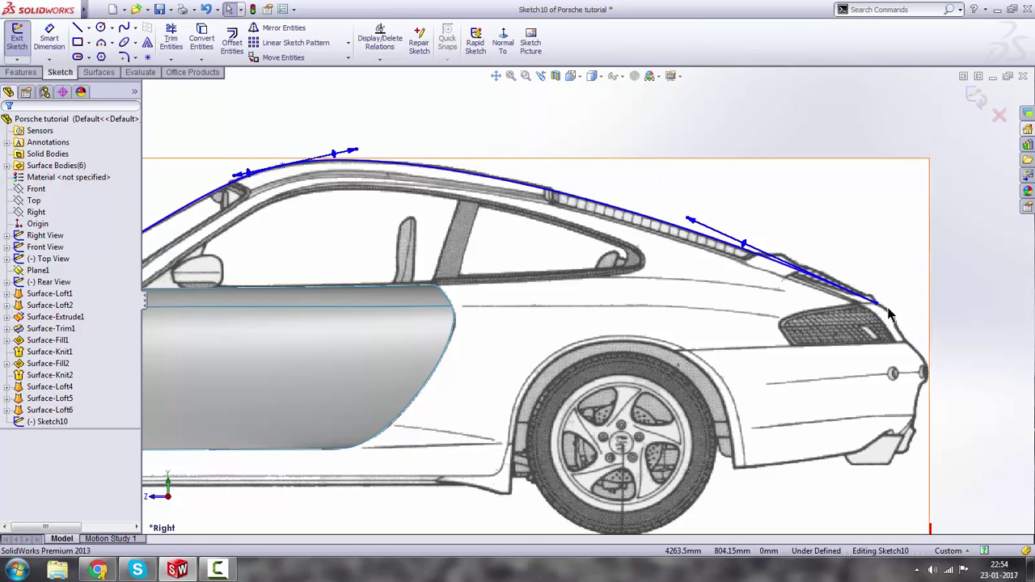
scroll(841, 309, up, 2)
key(space)
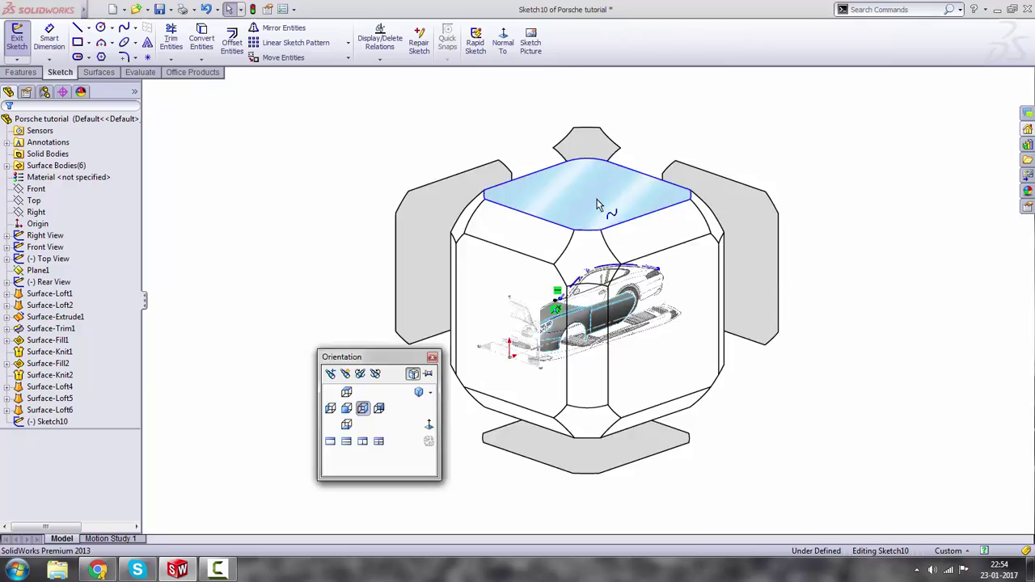
click(597, 204)
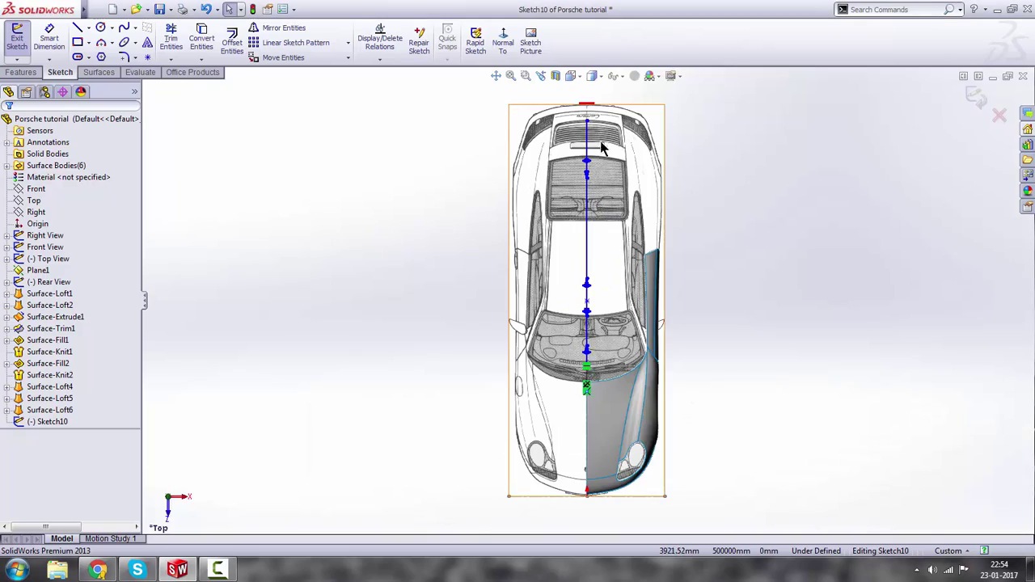
scroll(590, 158, down, 5)
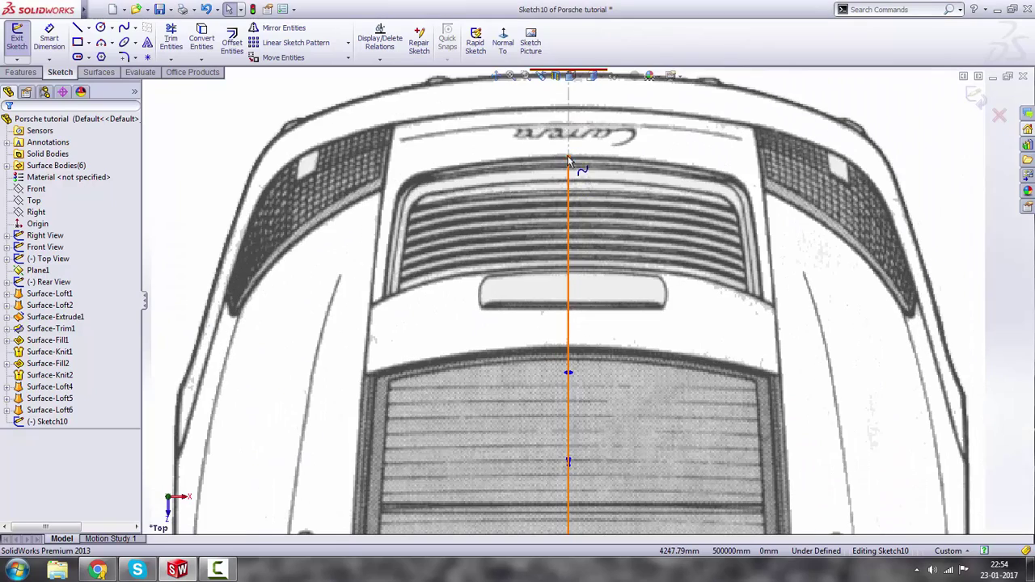
scroll(582, 243, up, 4)
Return to the right side view and exit the roofline sketch.
key(space)
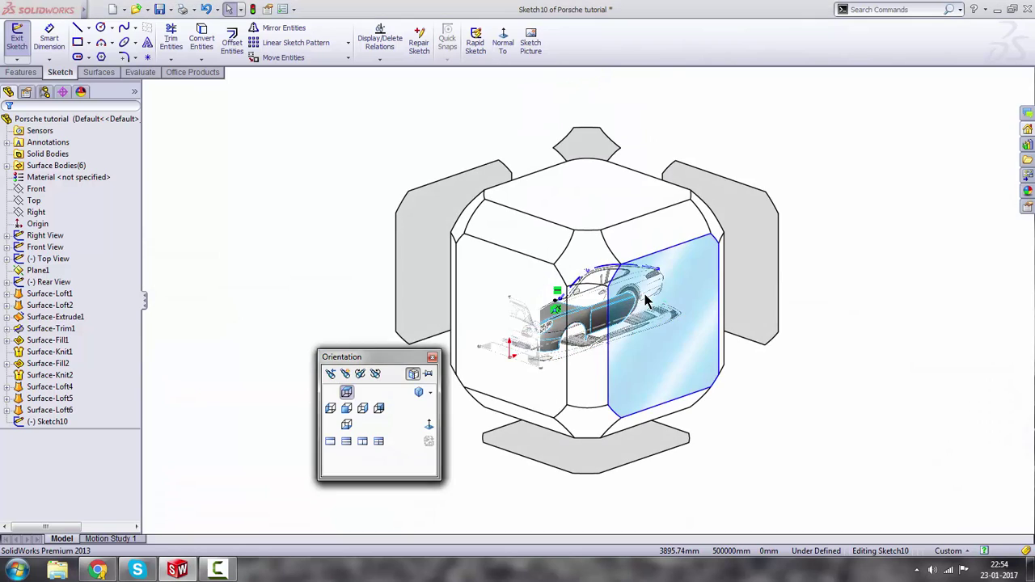
click(647, 301)
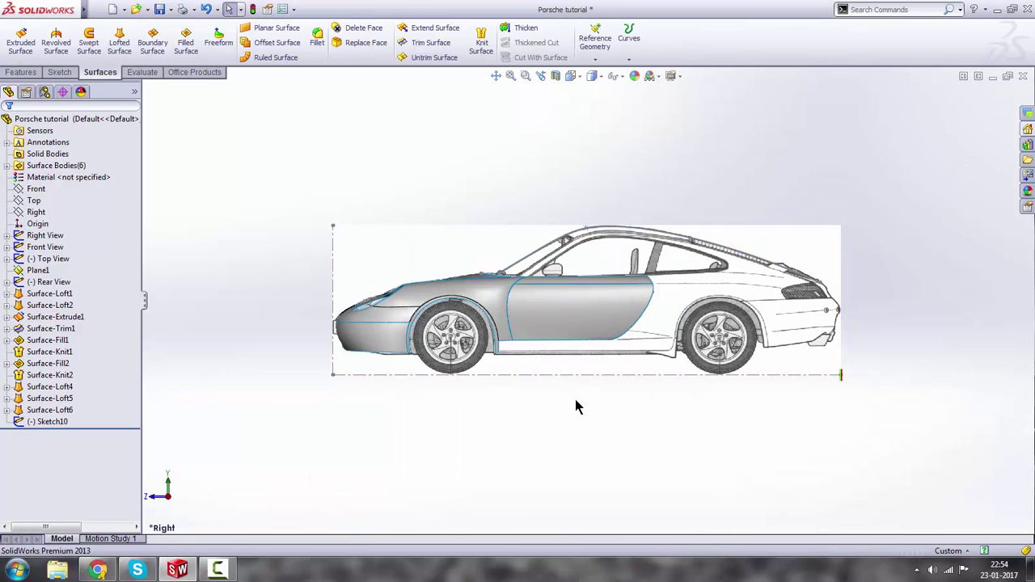
Inspect the hood's rear edge and the windshield base from an angled view.
middle_drag(574, 397, 548, 377)
scroll(531, 305, down, 5)
scroll(532, 316, down, 5)
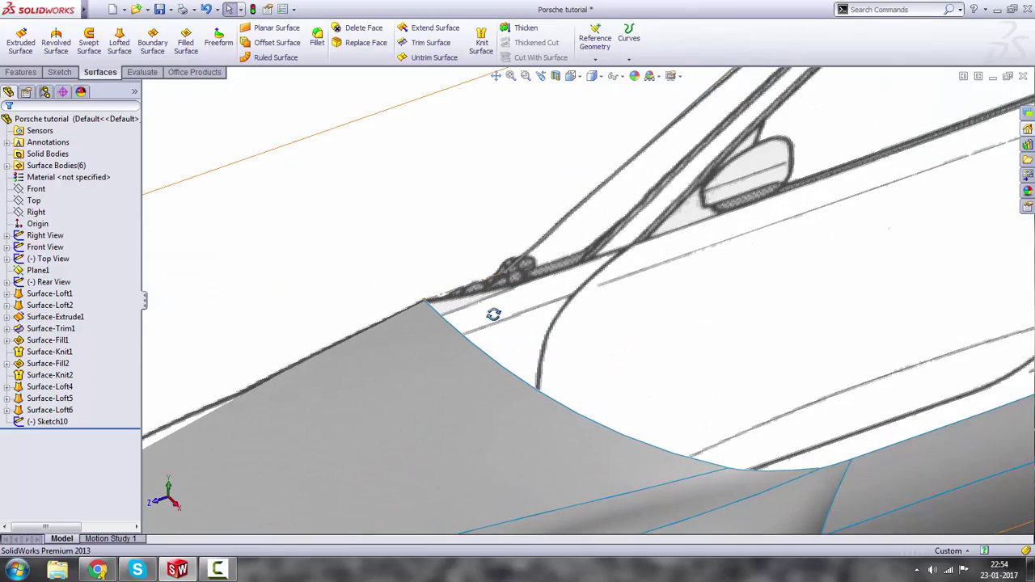
middle_drag(493, 314, 610, 368)
scroll(522, 372, up, 10)
scroll(519, 364, up, 5)
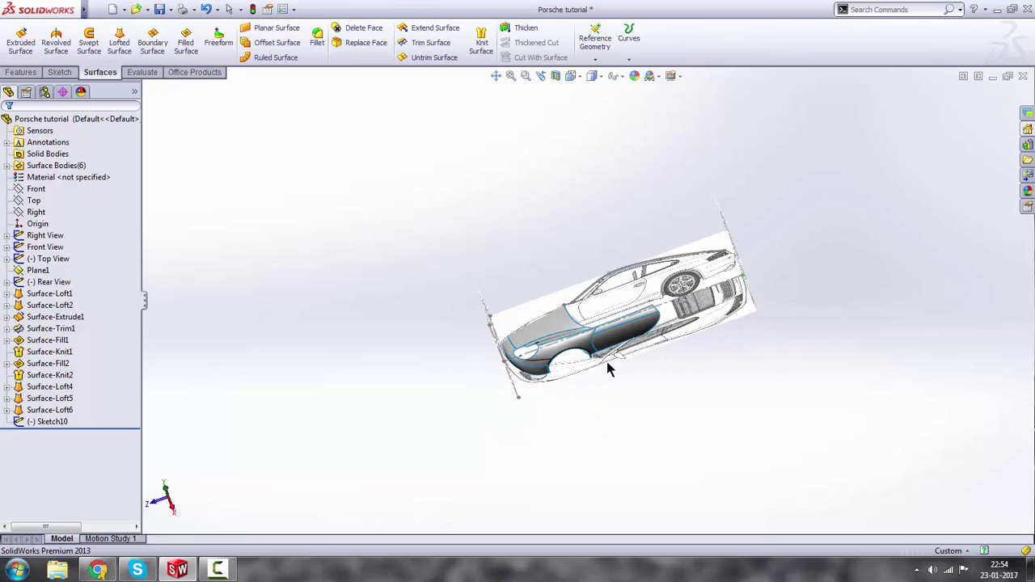
Start a new 3D sketch with the windshield area shown in the top view.
key(space)
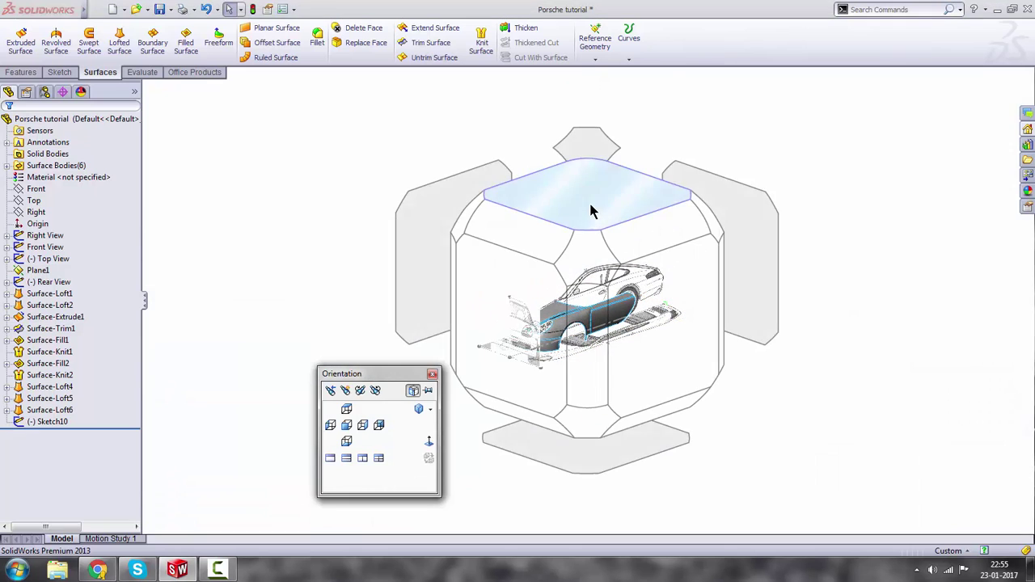
click(605, 228)
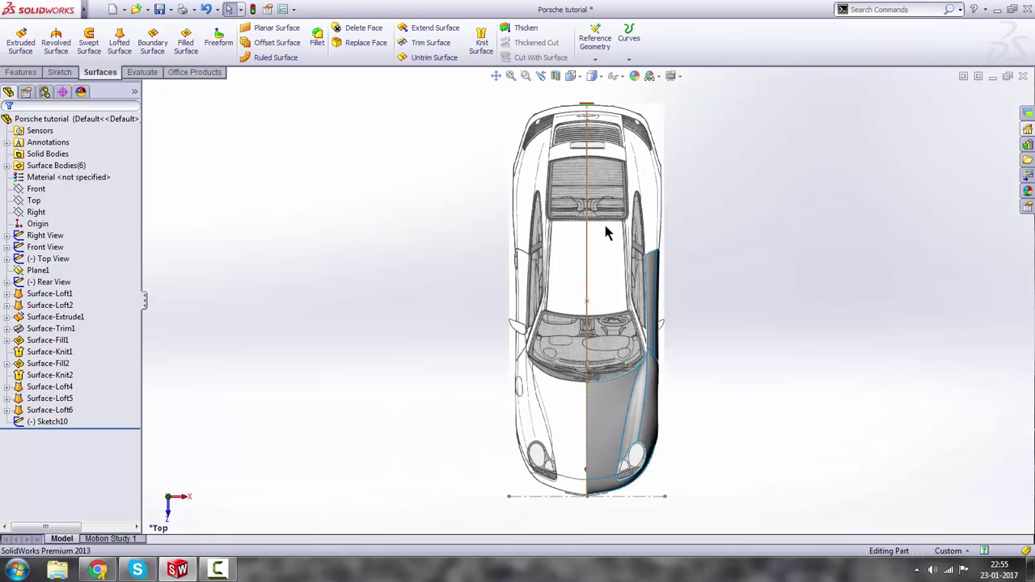
scroll(659, 361, down, 5)
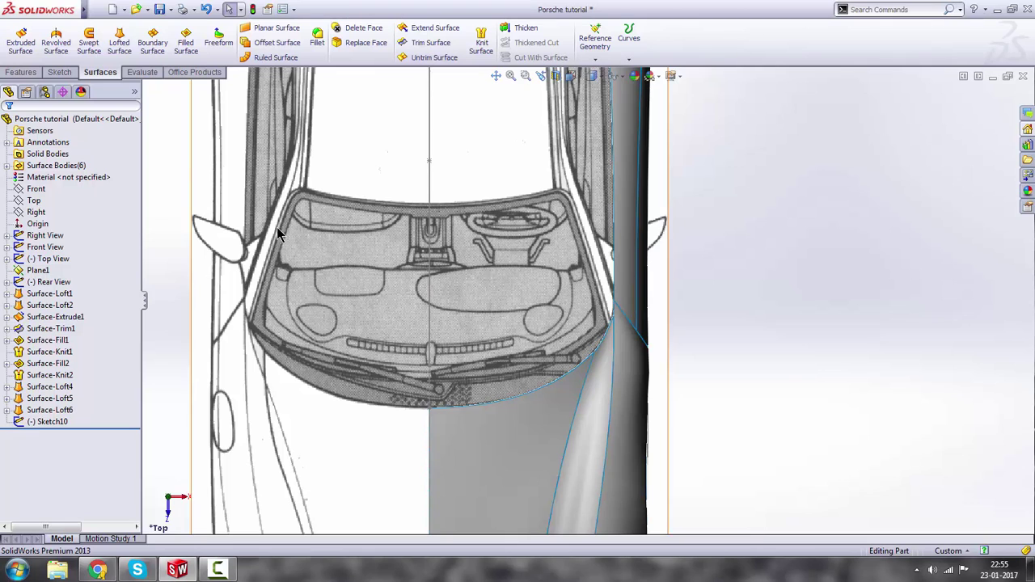
click(22, 72)
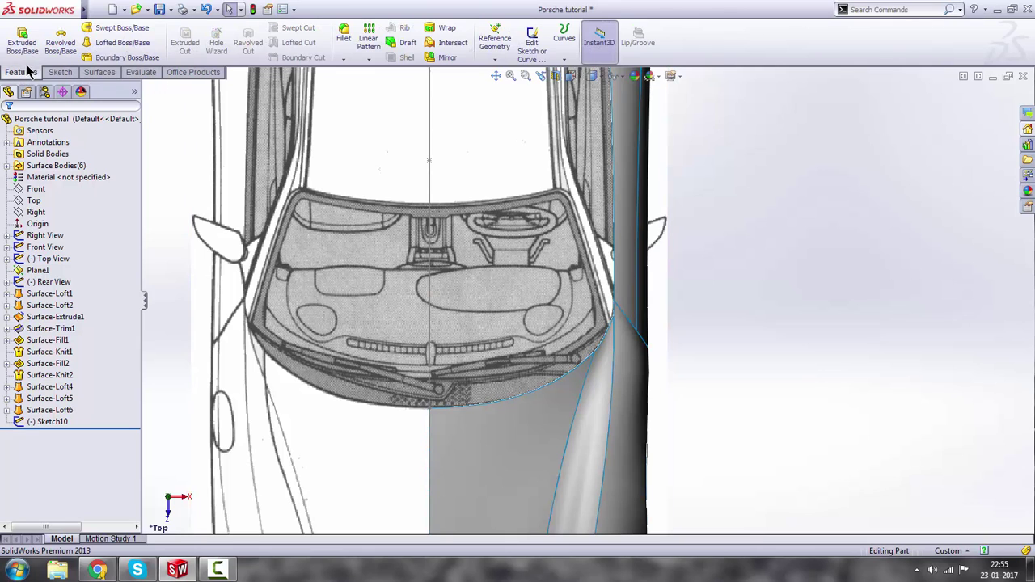
click(59, 72)
click(16, 58)
click(33, 83)
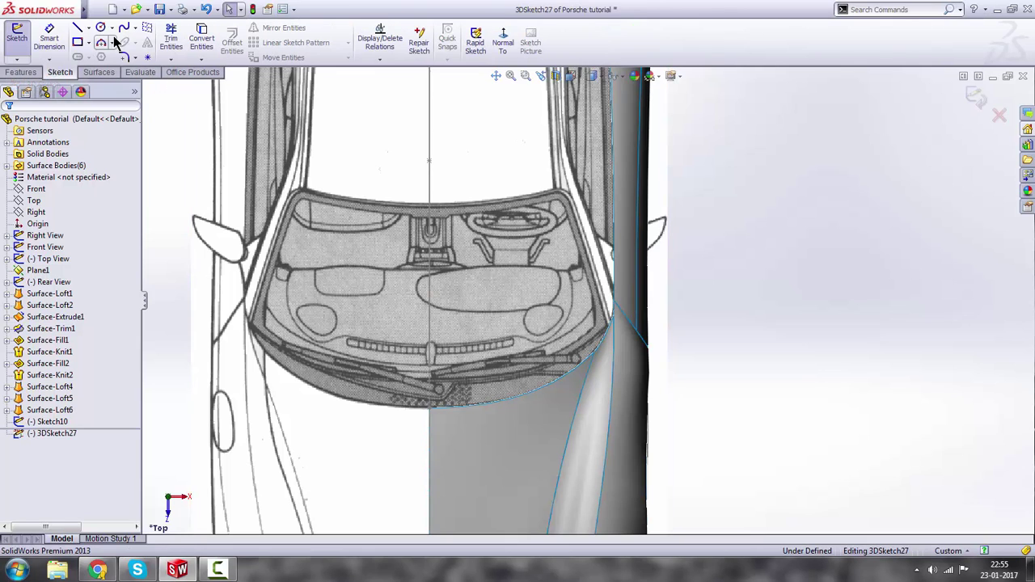
Draw a three-point spline from the fender's rear corner along the roof's side edge to the tail, ending at about X 403, Z -4206 mm.
click(123, 29)
key(space)
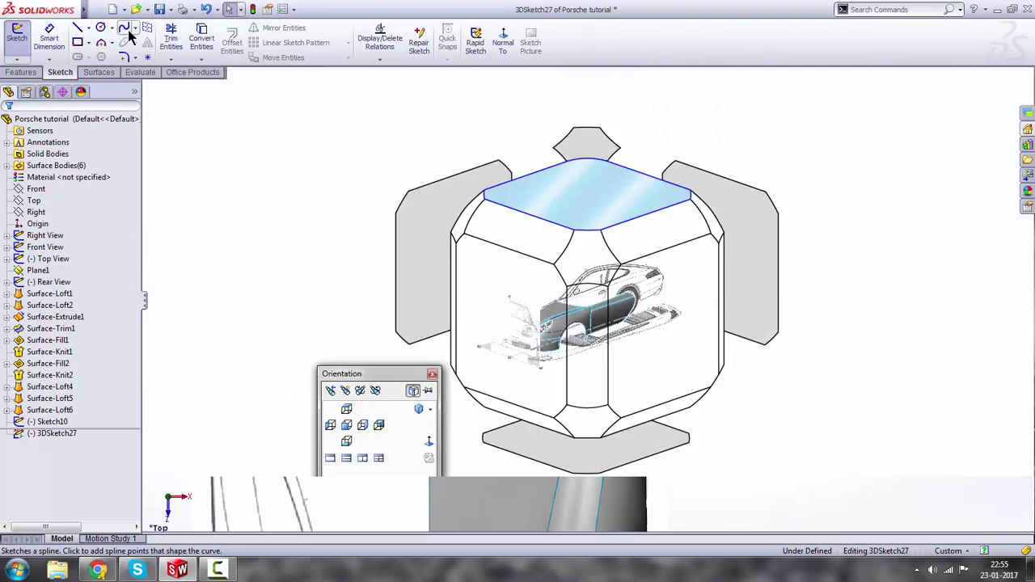
key(Escape)
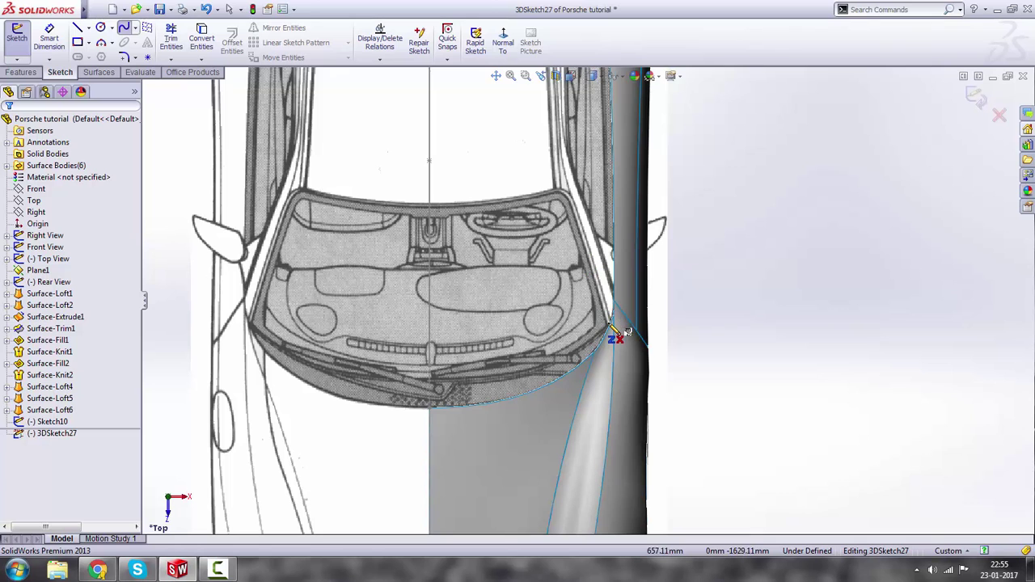
click(612, 331)
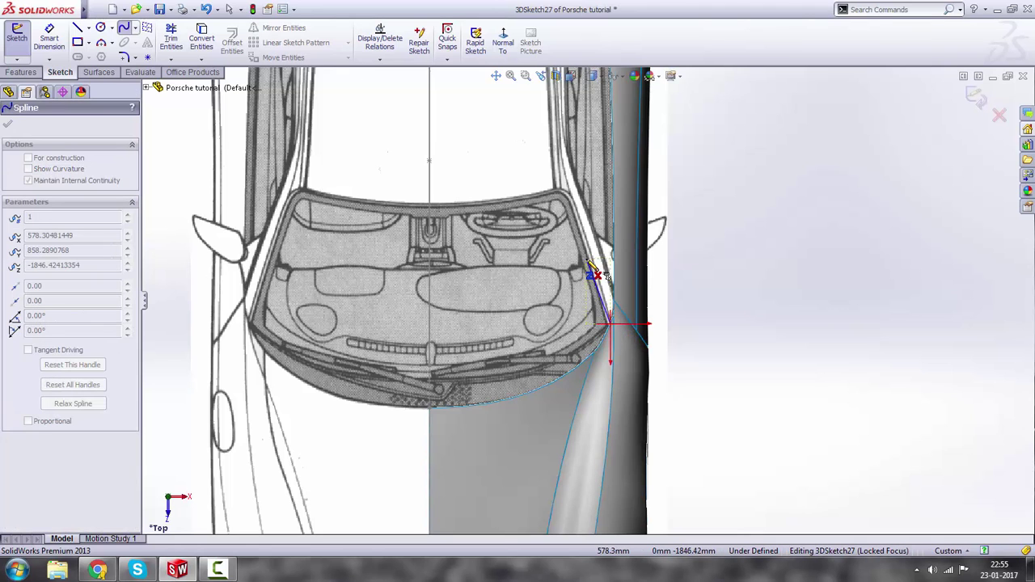
scroll(595, 283, up, 3)
scroll(577, 185, up, 3)
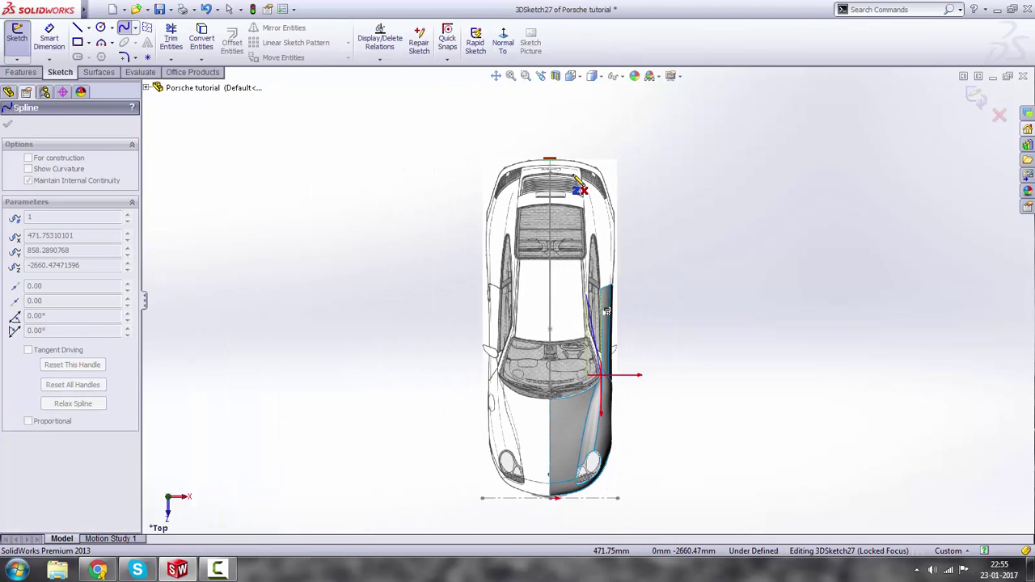
scroll(586, 220, down, 4)
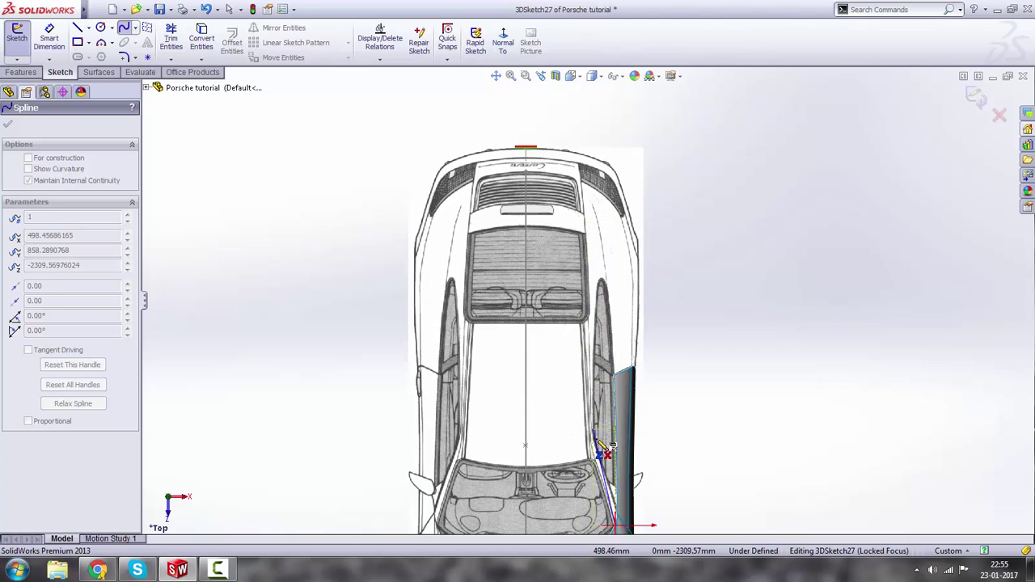
click(585, 356)
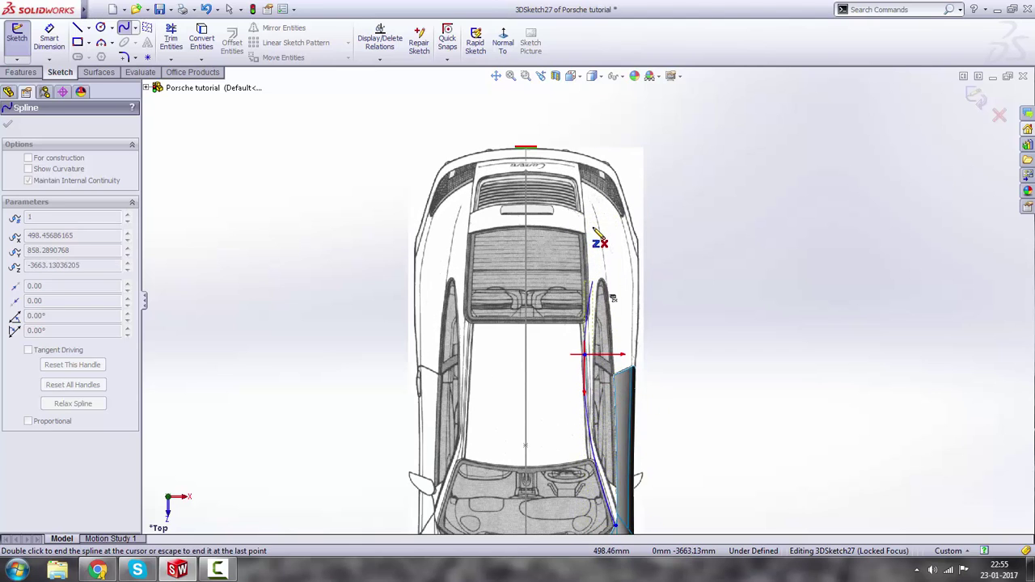
scroll(588, 194, down, 5)
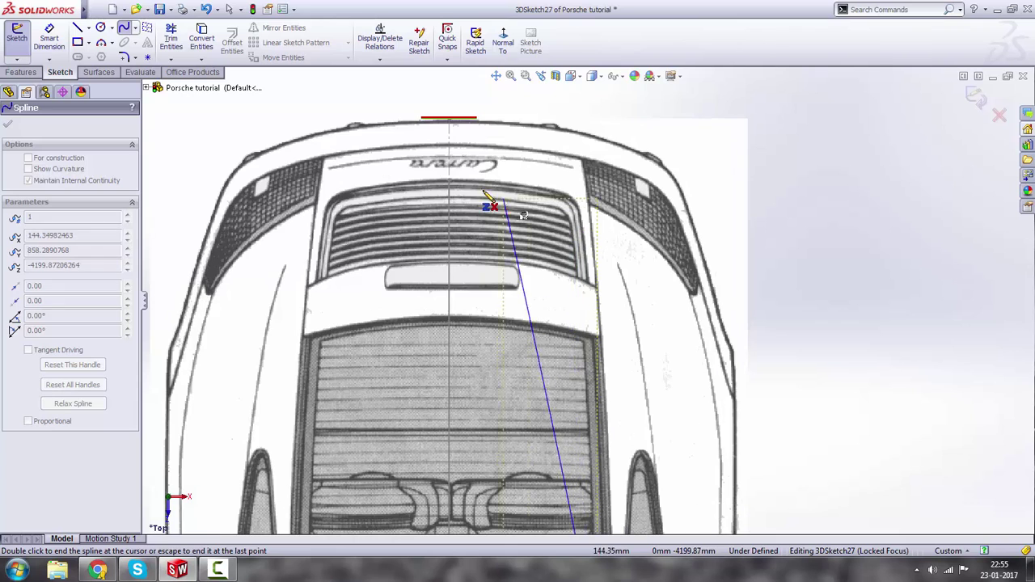
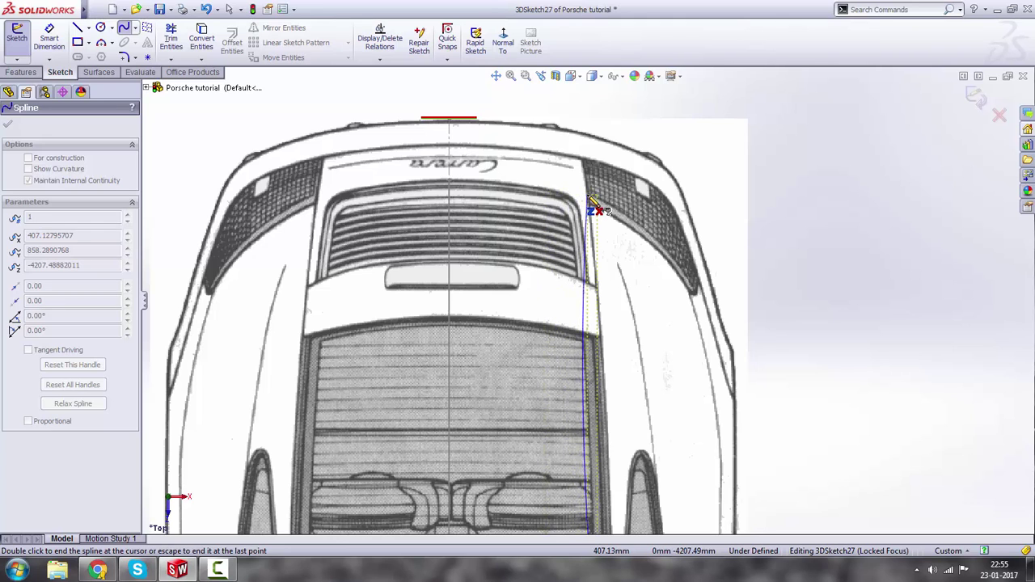
key(Escape)
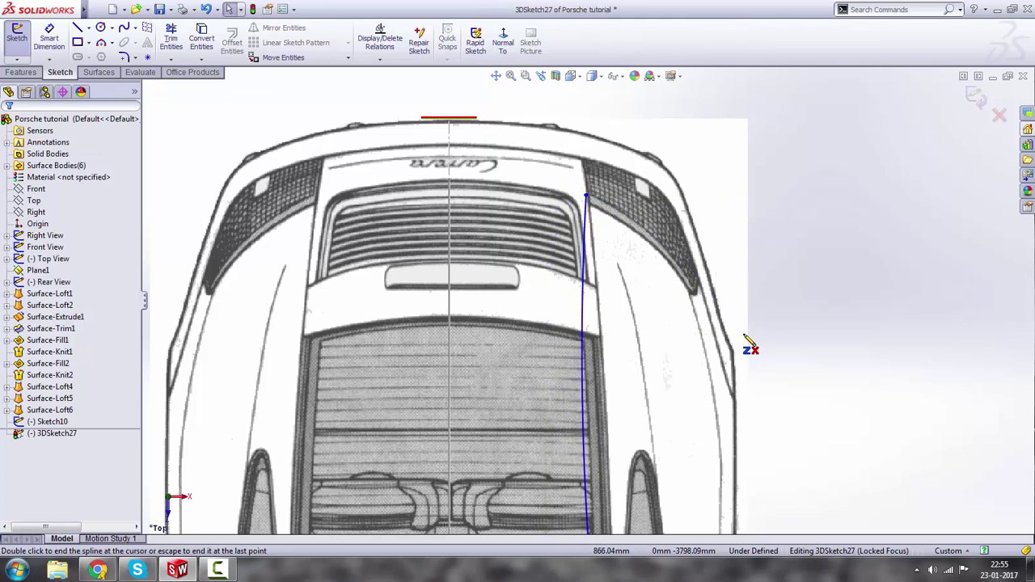
In the right view, raise the spline's middle point to the side-window roofline at about Y 1193, Z -2710 mm.
scroll(745, 342, up, 3)
middle_drag(746, 341, 662, 396)
key(space)
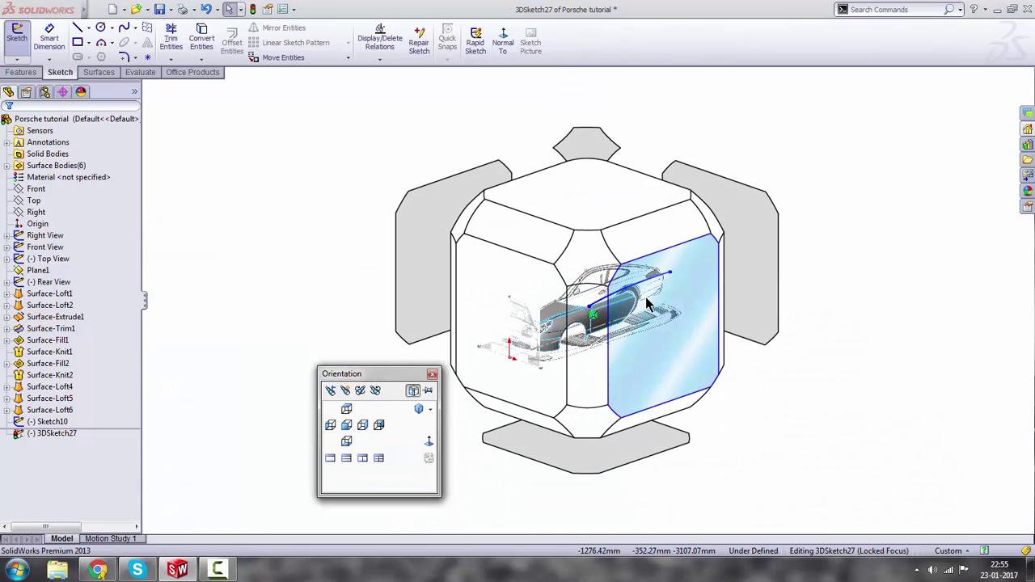
click(646, 303)
scroll(694, 291, down, 5)
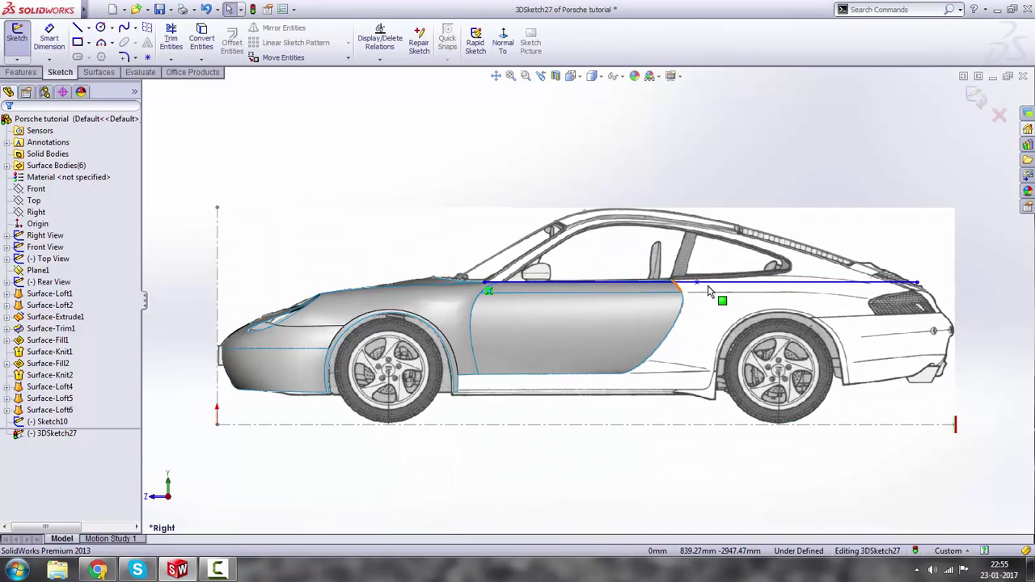
drag(667, 287, 617, 186)
scroll(798, 234, up, 5)
scroll(855, 283, down, 5)
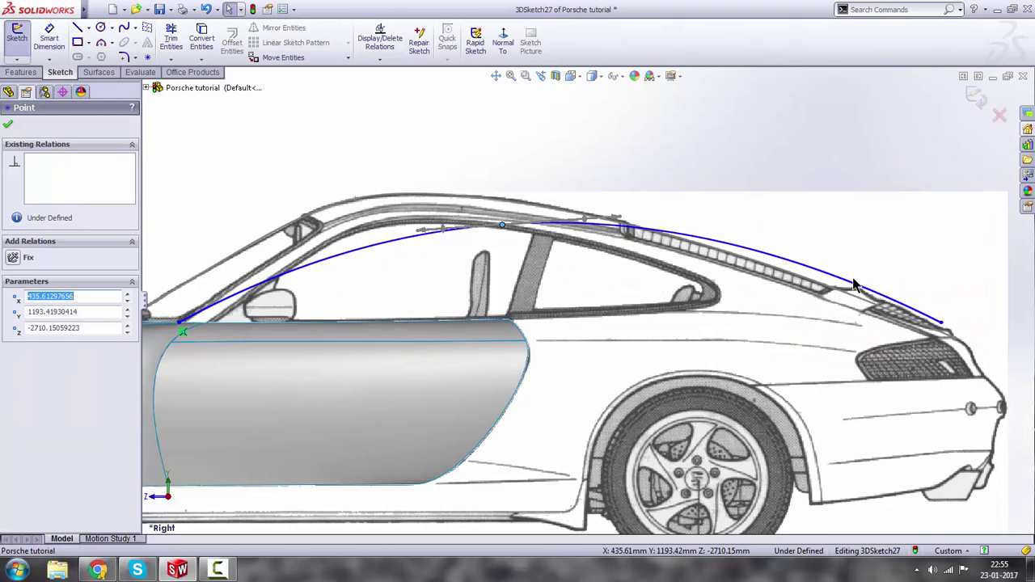
Tilt the tail endpoint's tangent handle down toward the rear-window line, with a weighting of about 1973 and angles of about -77.9° and -73.0°.
click(929, 320)
scroll(900, 338, down, 3)
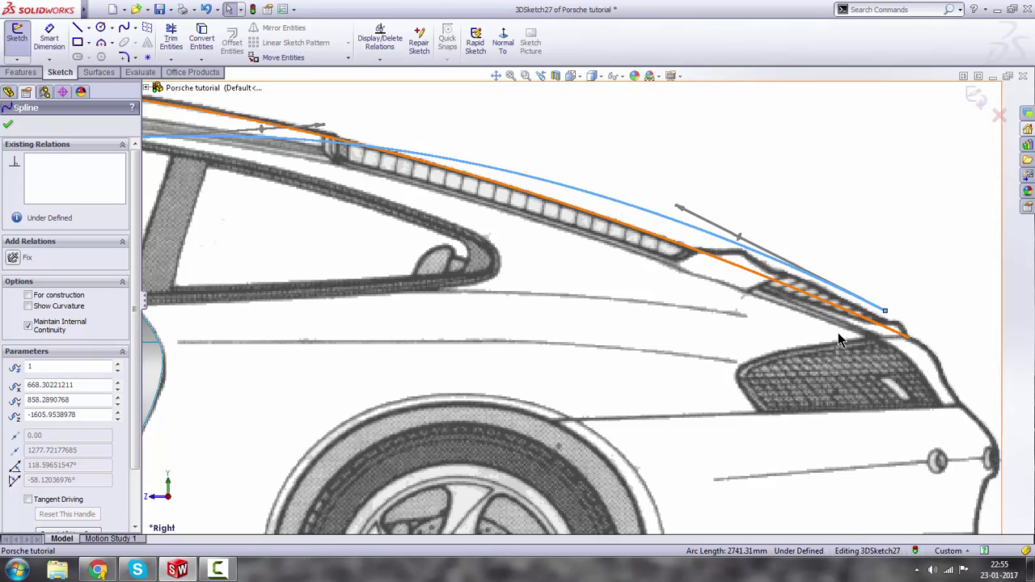
scroll(838, 338, up, 6)
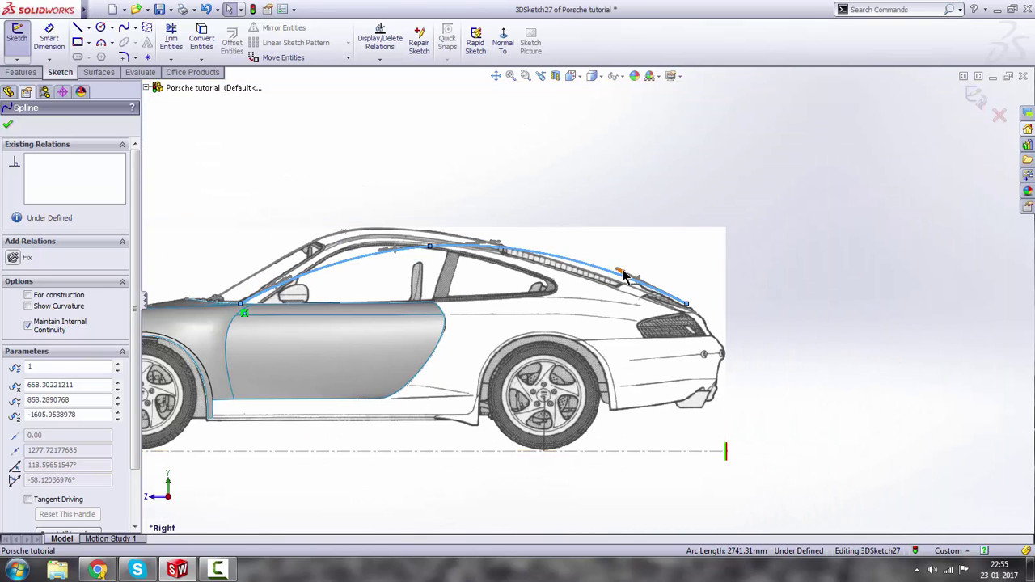
drag(614, 272, 602, 280)
scroll(457, 251, down, 2)
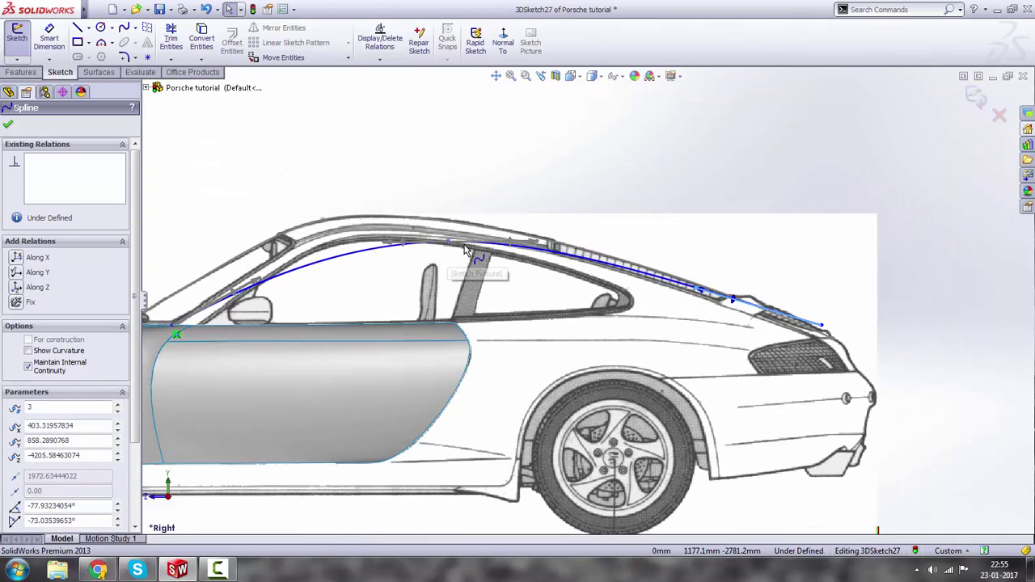
Move the spline's middle point forward to about Y 1252, Z -2343 mm and align the front endpoint's handle with the windshield pillar, weighting about 768.
drag(419, 242, 357, 228)
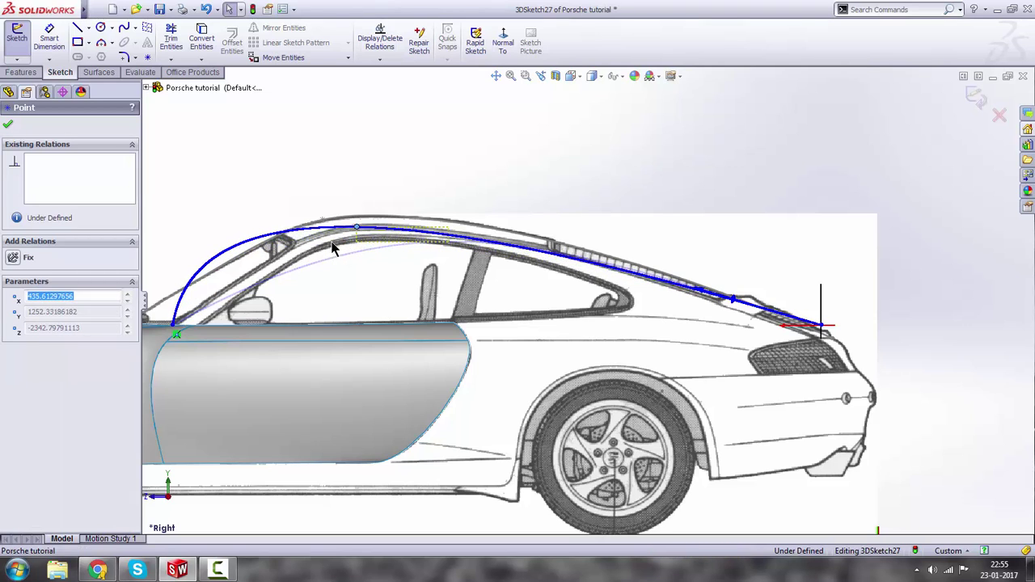
click(206, 274)
scroll(229, 279, down, 5)
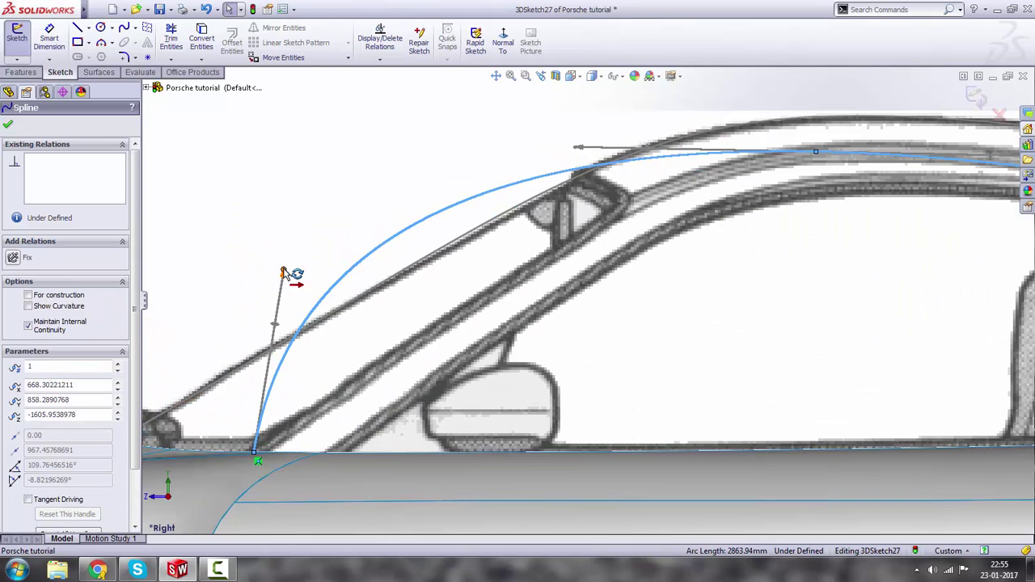
drag(283, 273, 377, 385)
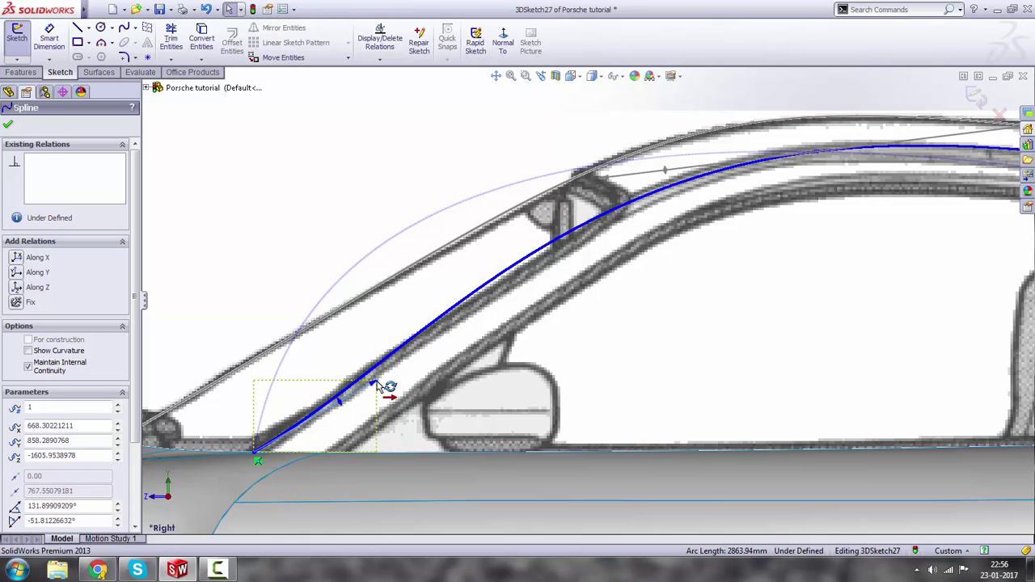
scroll(407, 377, up, 5)
scroll(669, 289, down, 3)
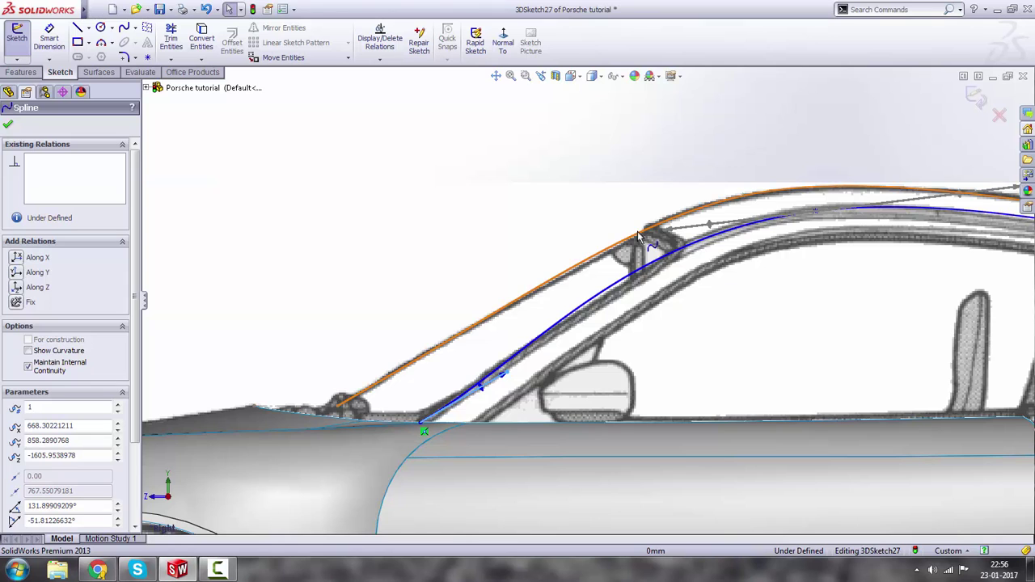
Adjust both tangent handles at the middle point to follow the roof edge, with weightings of about 1078 and 1082.
drag(667, 235, 669, 244)
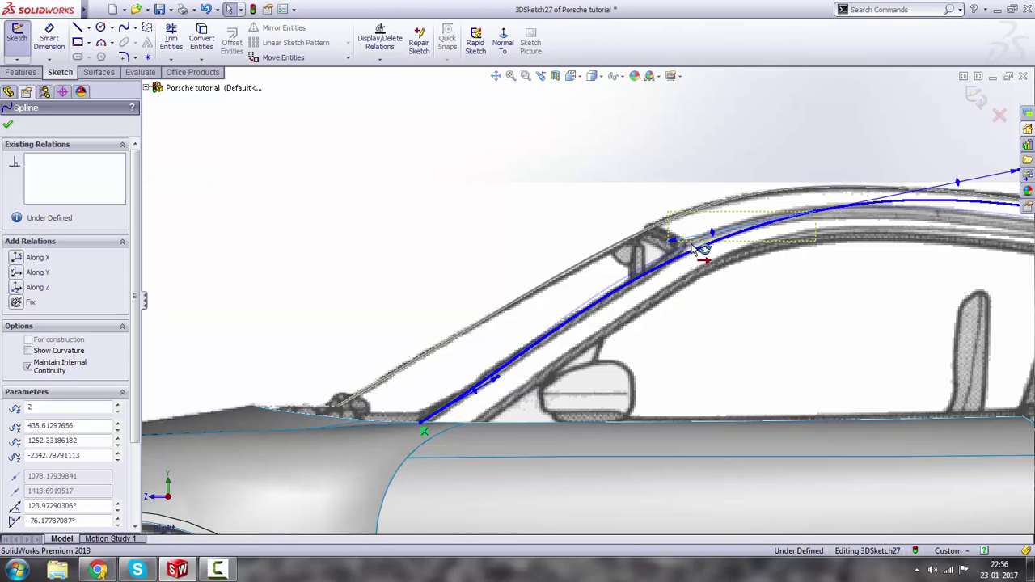
scroll(794, 246, up, 3)
scroll(794, 246, down, 3)
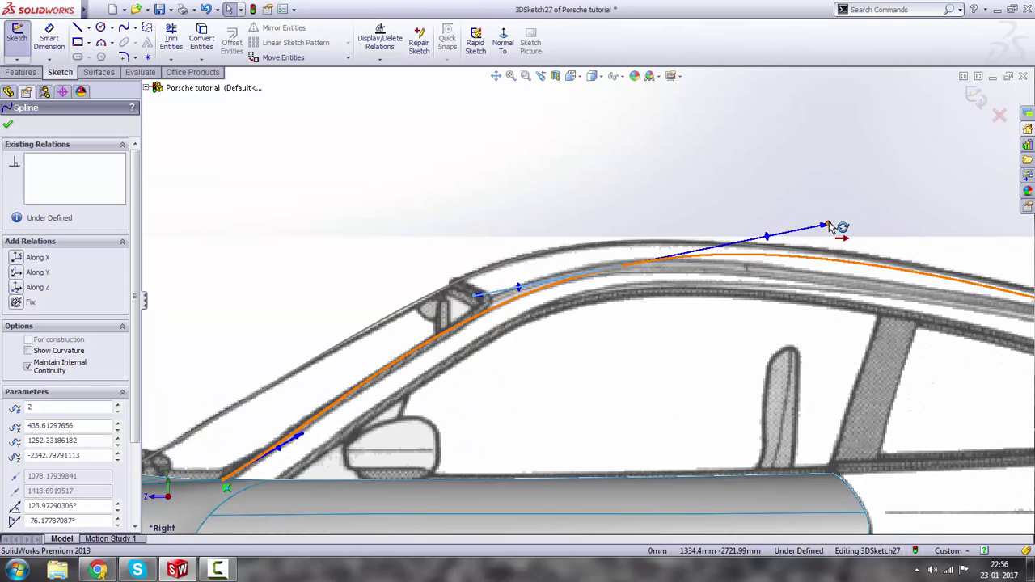
drag(828, 226, 769, 247)
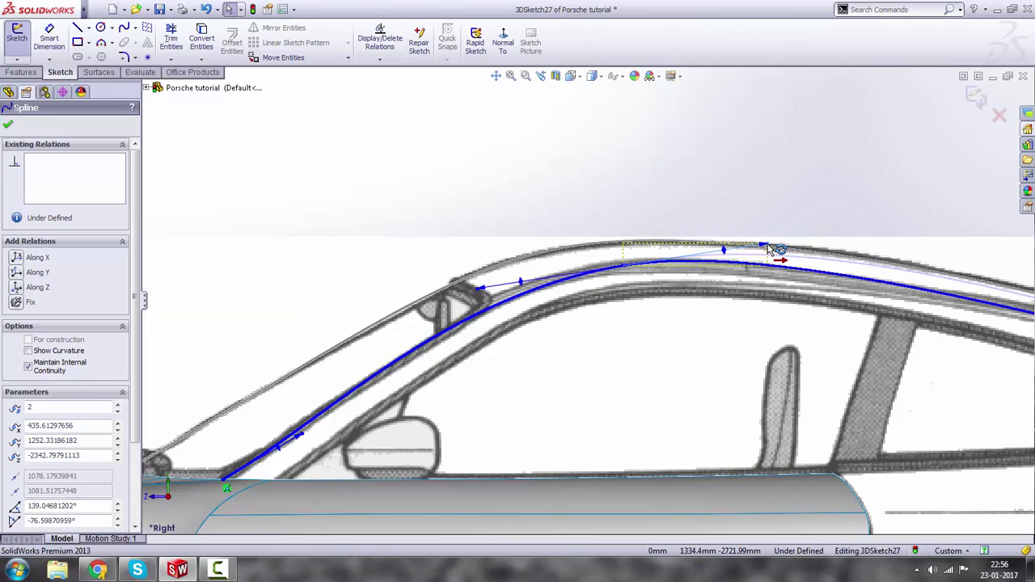
Lower the spline's rear endpoint onto the body line above the taillight at about Y 806, Z -4188 mm.
scroll(769, 254, up, 3)
scroll(912, 375, down, 5)
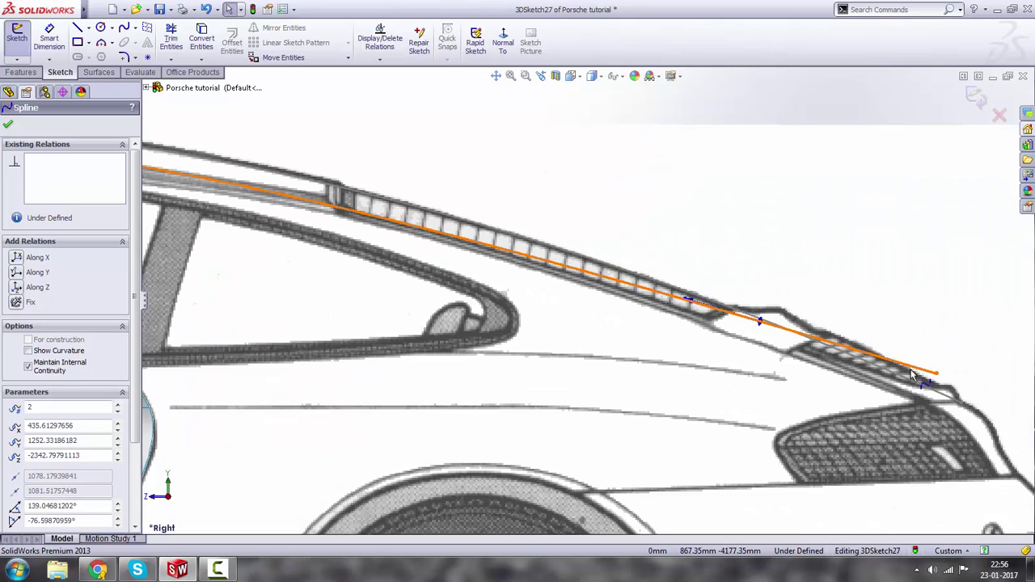
scroll(608, 370, up, 3)
click(710, 130)
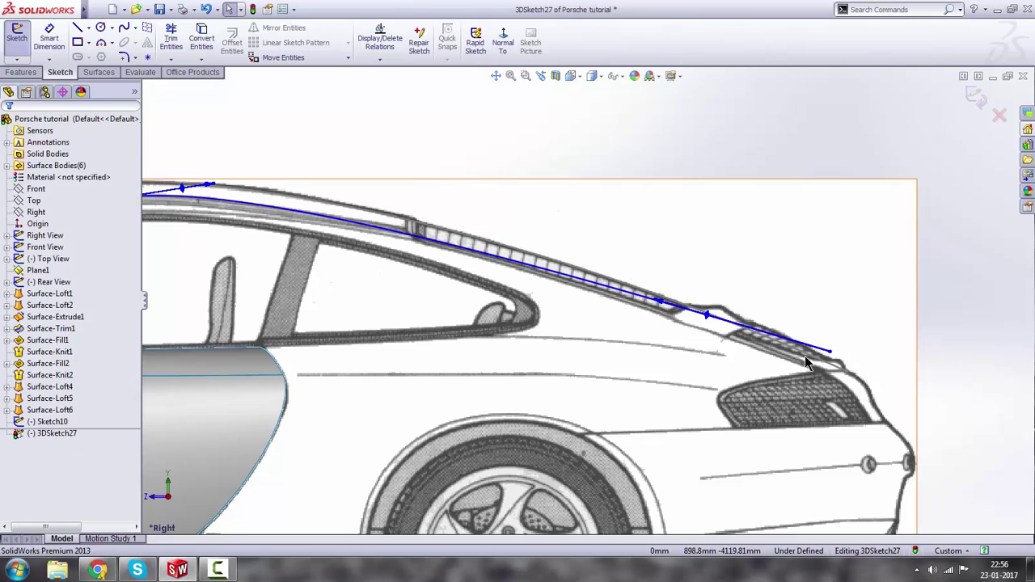
scroll(812, 351, down, 3)
drag(814, 340, 807, 378)
scroll(703, 393, up, 4)
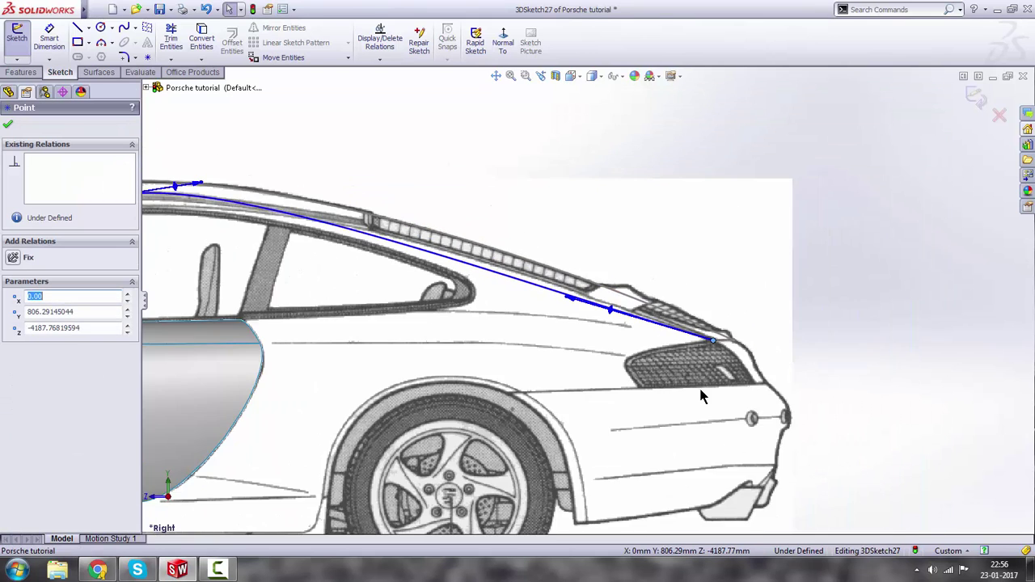
scroll(602, 344, down, 3)
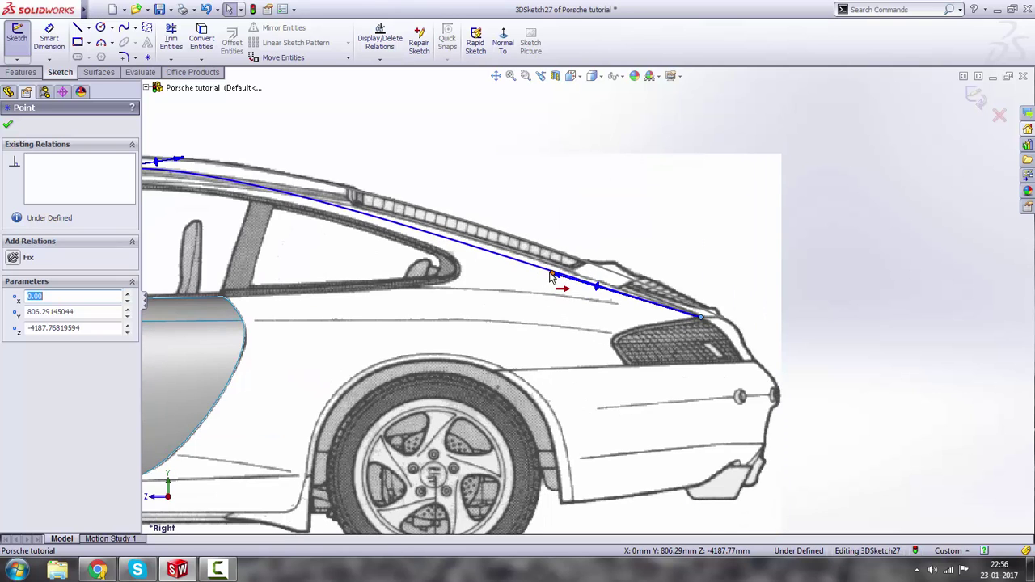
Rotate the tail endpoint's tangent handle up to the rear-window edge, weighting about 2025 and angles about -80.3° and -69.3°, and bring up the view selector.
click(557, 273)
click(555, 271)
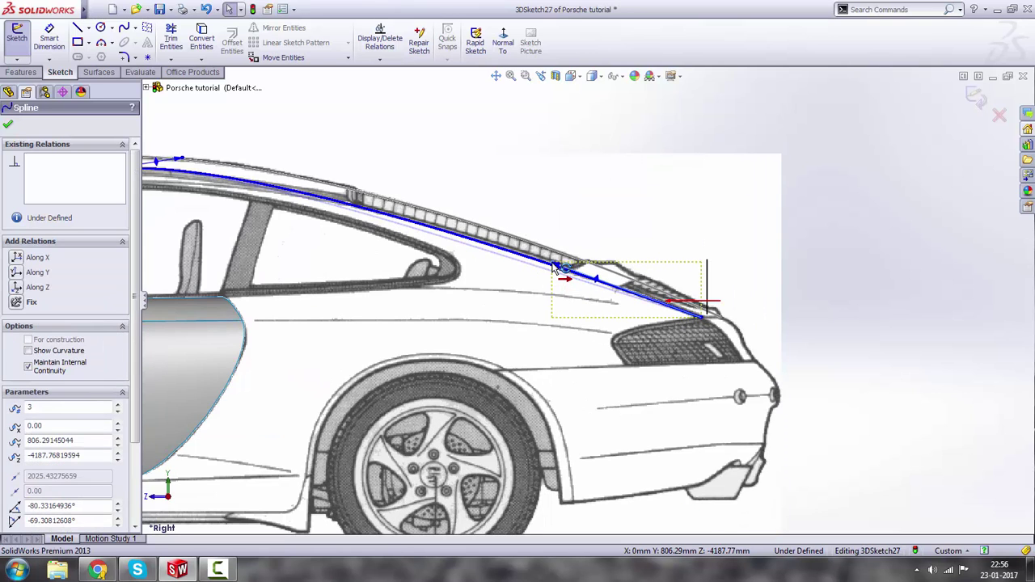
click(874, 319)
key(space)
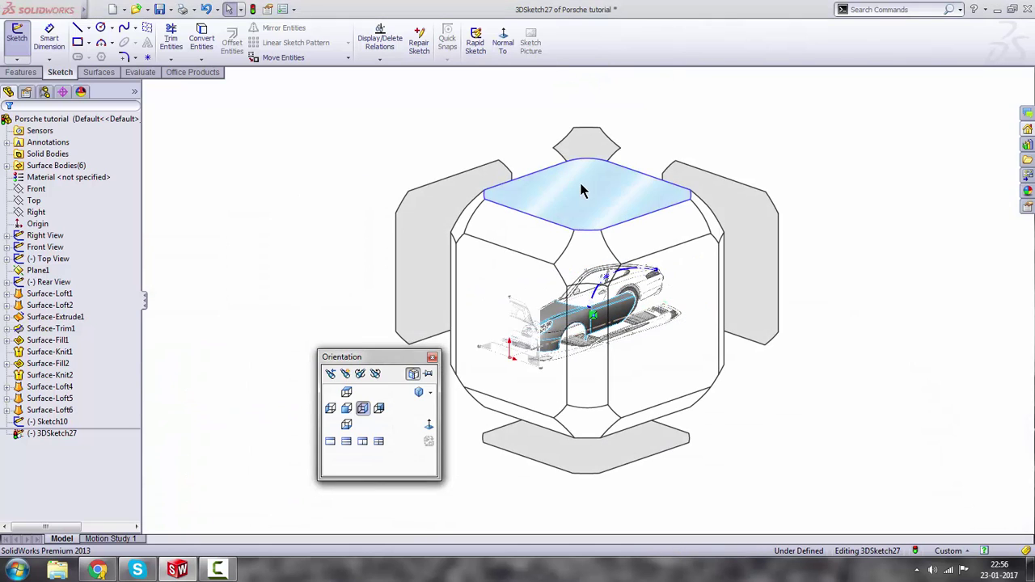
In the top view, move the spline's rear endpoint outward from the centerline to the engine lid's side edge and align its tangent handle with the rear window's side.
click(582, 188)
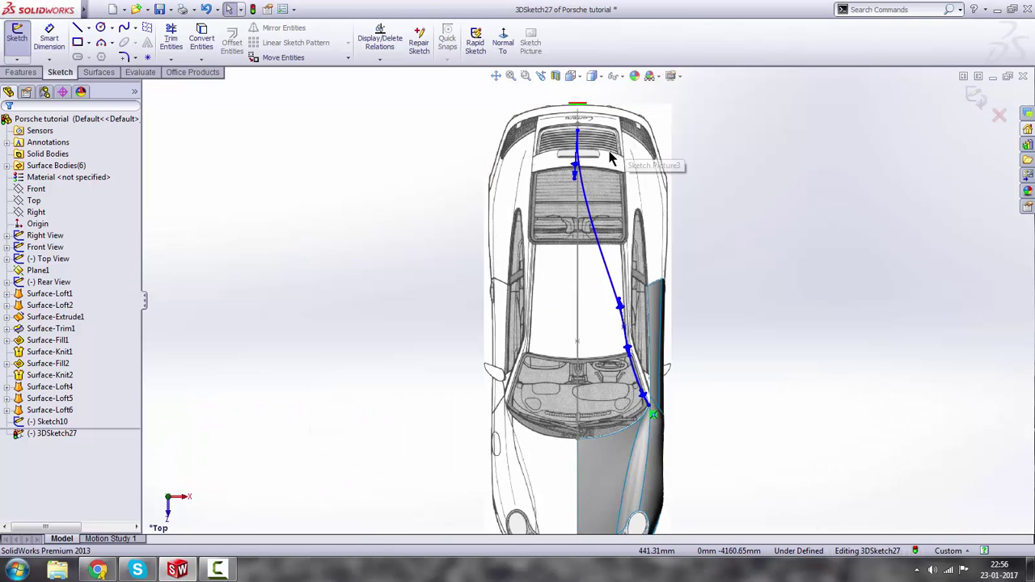
scroll(611, 159, down, 4)
click(537, 152)
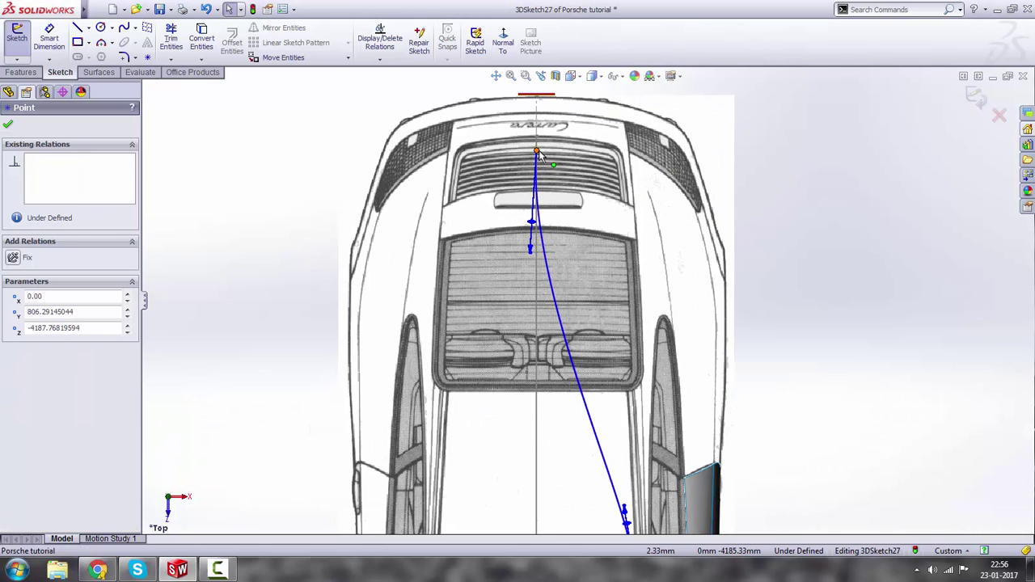
drag(558, 152, 625, 148)
drag(620, 245, 637, 242)
Adjust the middle point's tangent handles to follow the roof edge in plan, and angle the front endpoint's handle along the windshield pillar, weighting about 1013.
scroll(658, 429, up, 3)
scroll(658, 446, down, 2)
mouse_move(588, 406)
mouse_down()
mouse_move(605, 407)
mouse_move(596, 407)
mouse_up()
scroll(596, 407, up, 2)
scroll(596, 474, down, 5)
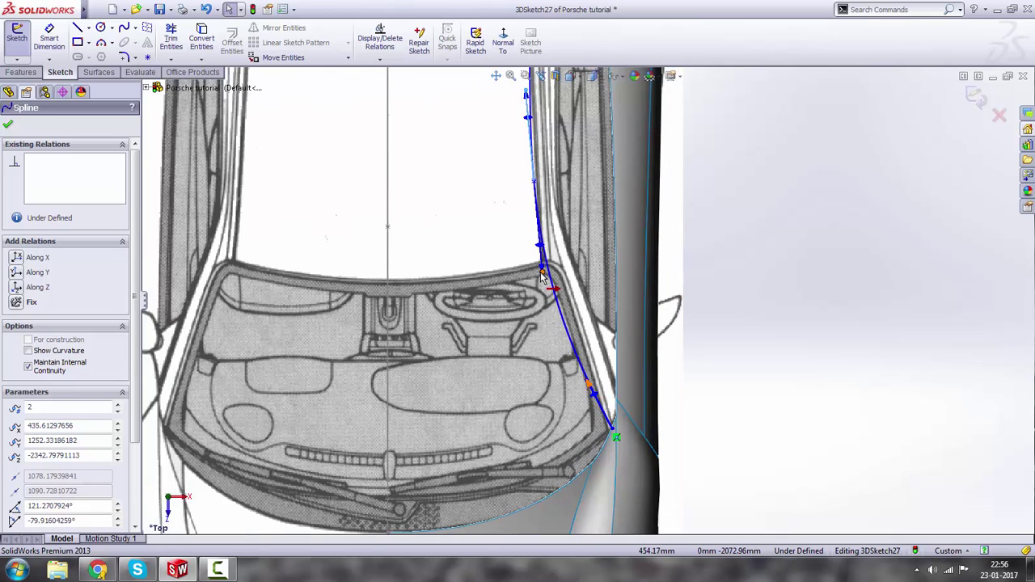
scroll(543, 271, up, 3)
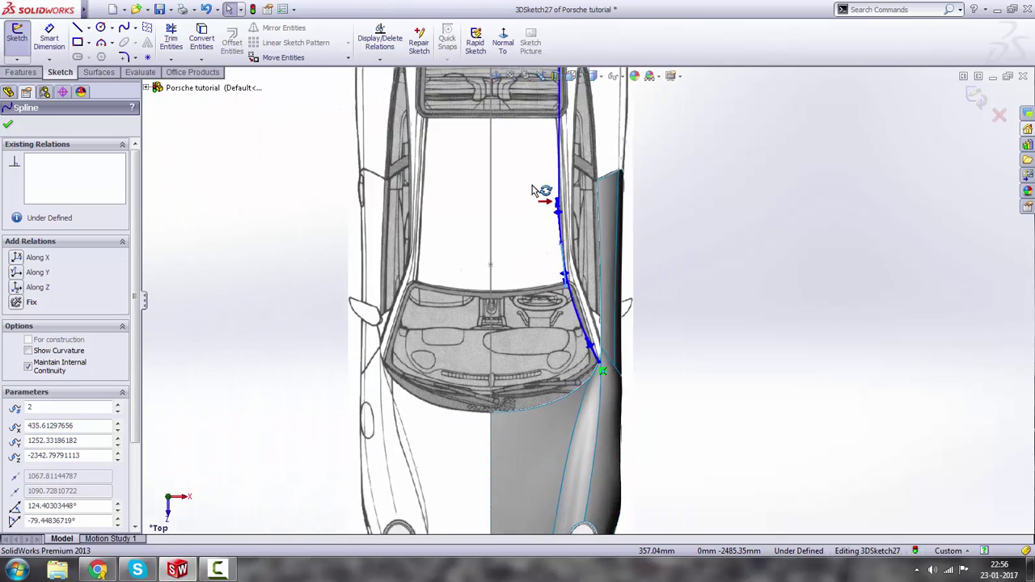
scroll(588, 293, down, 1)
drag(594, 267, 602, 284)
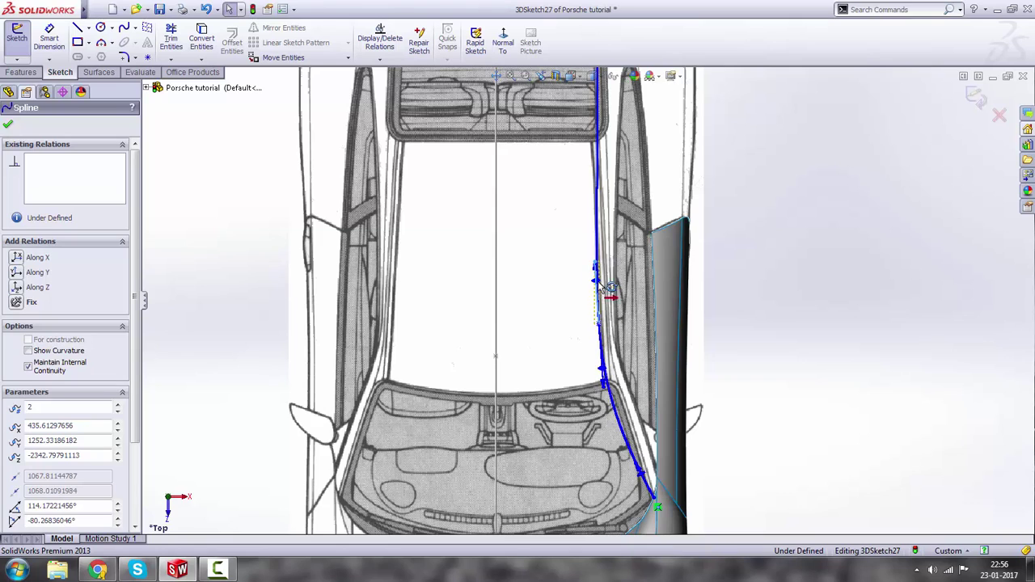
drag(621, 393, 641, 453)
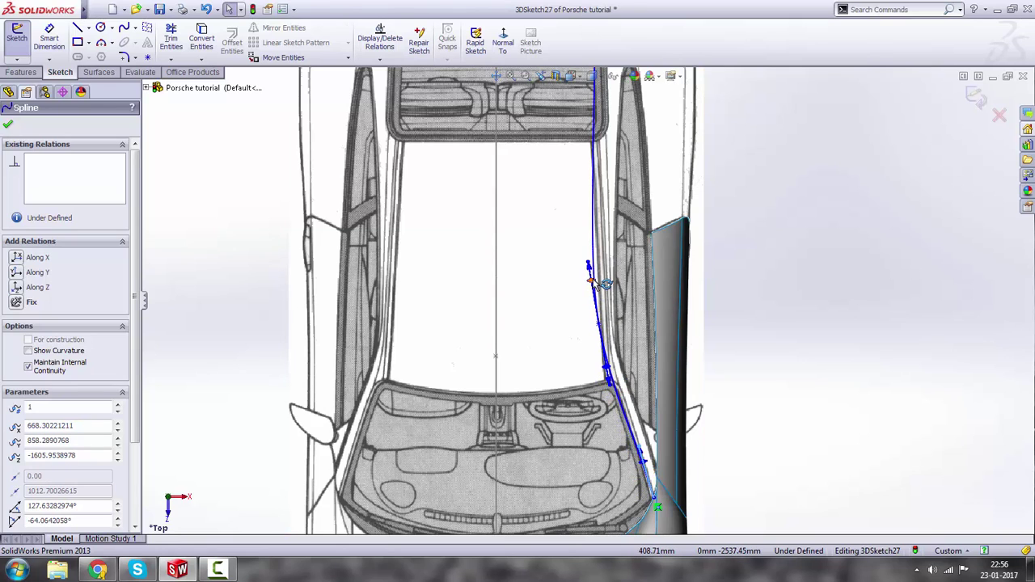
Adjust the 3D spline's windshield-base tangent handle in the top view to follow the car's pillar outline.
mouse_move(599, 325)
mouse_down()
mouse_move(621, 324)
mouse_move(610, 321)
mouse_up()
scroll(700, 366, up, 3)
click(758, 392)
scroll(640, 408, down, 4)
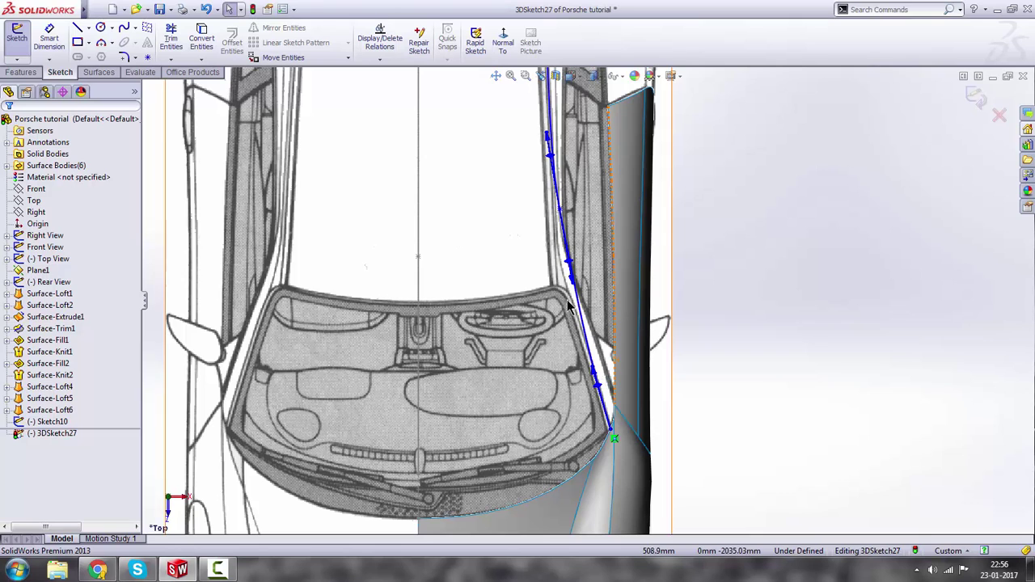
Fine-tune the spline's tangent handles at the windshield base and roof point in the top view to match the blueprint's roof edge.
click(599, 370)
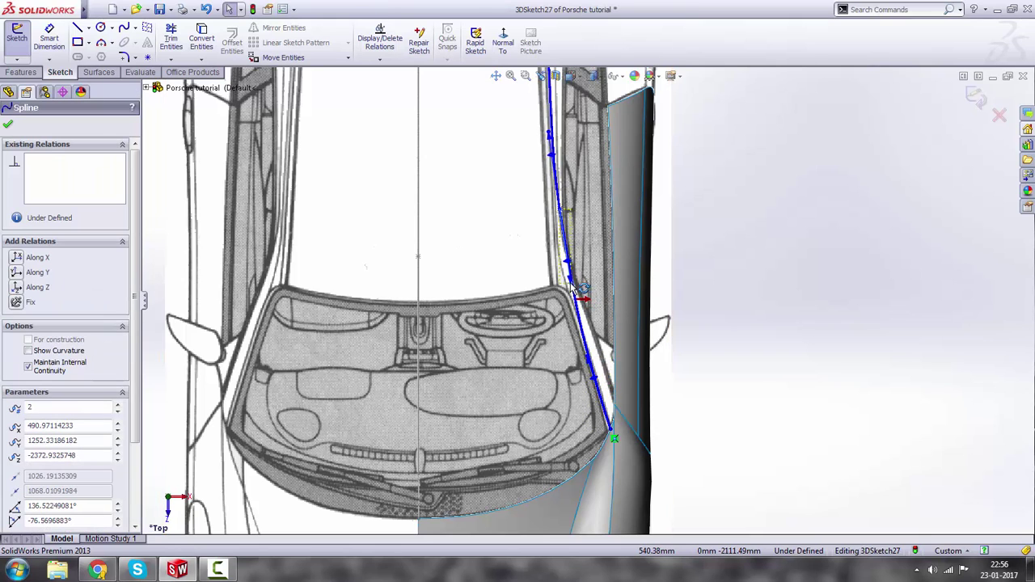
drag(571, 288, 570, 284)
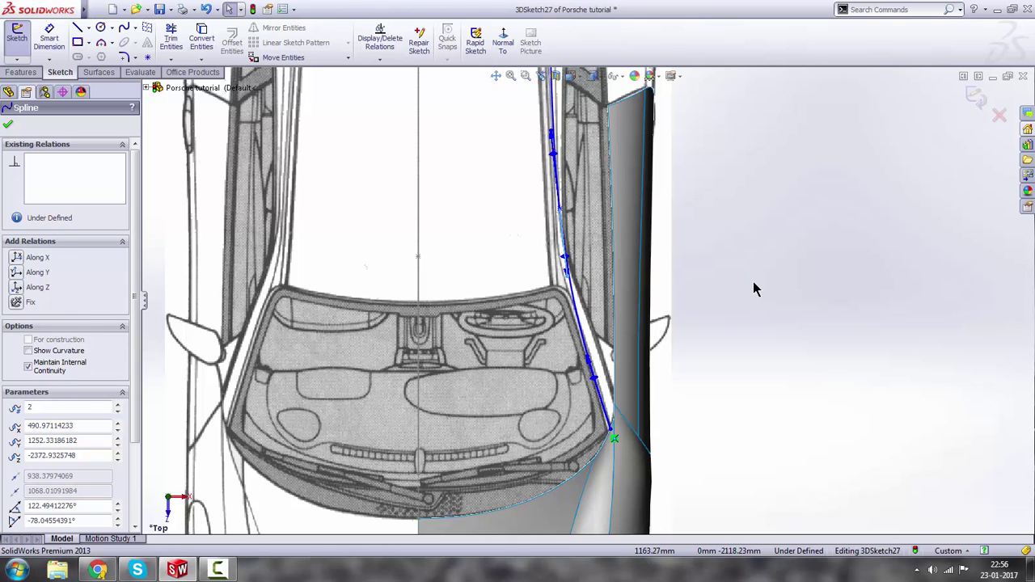
click(723, 275)
scroll(704, 267, up, 4)
scroll(544, 168, down, 3)
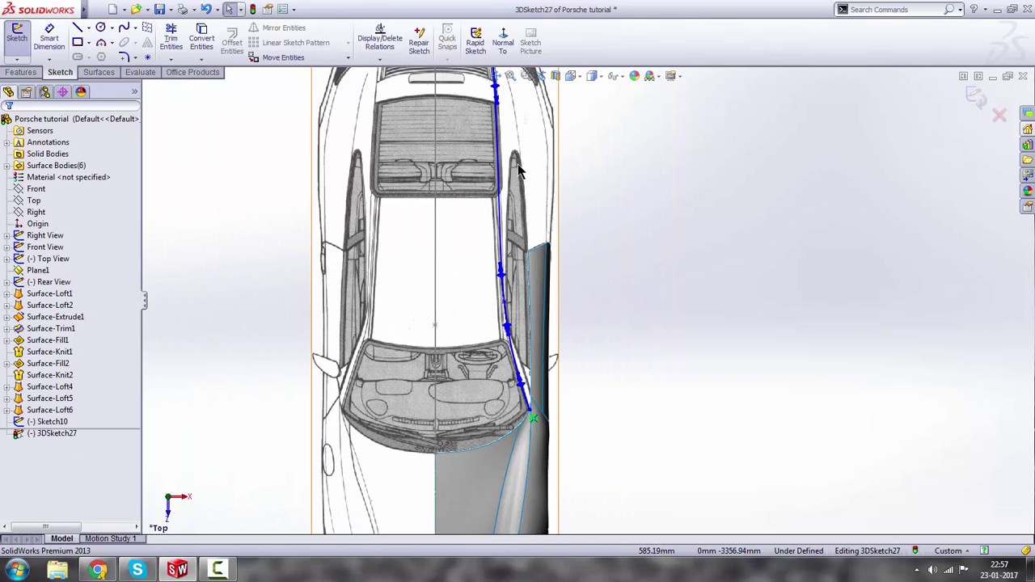
scroll(519, 167, up, 2)
scroll(526, 201, down, 2)
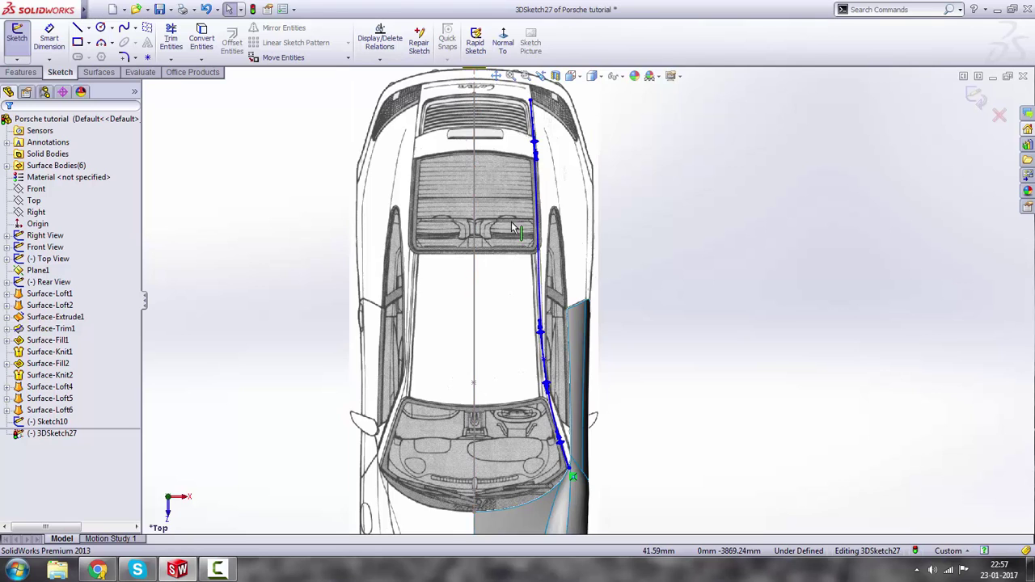
Sketch a construction line about 493 mm long from the rear body profile on the car's centre plane outward past the spline's rear end.
scroll(511, 223, up, 3)
key(space)
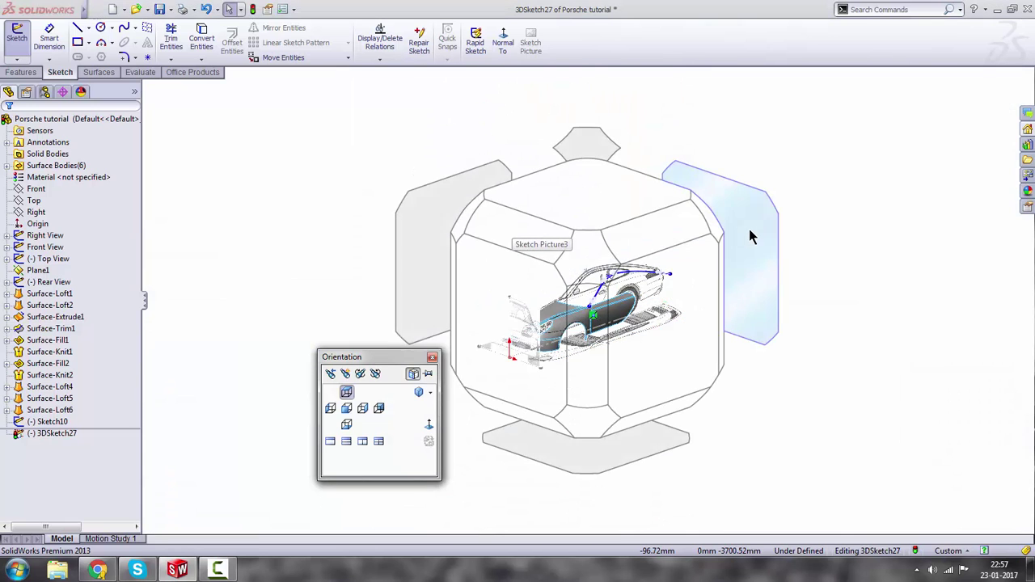
click(740, 242)
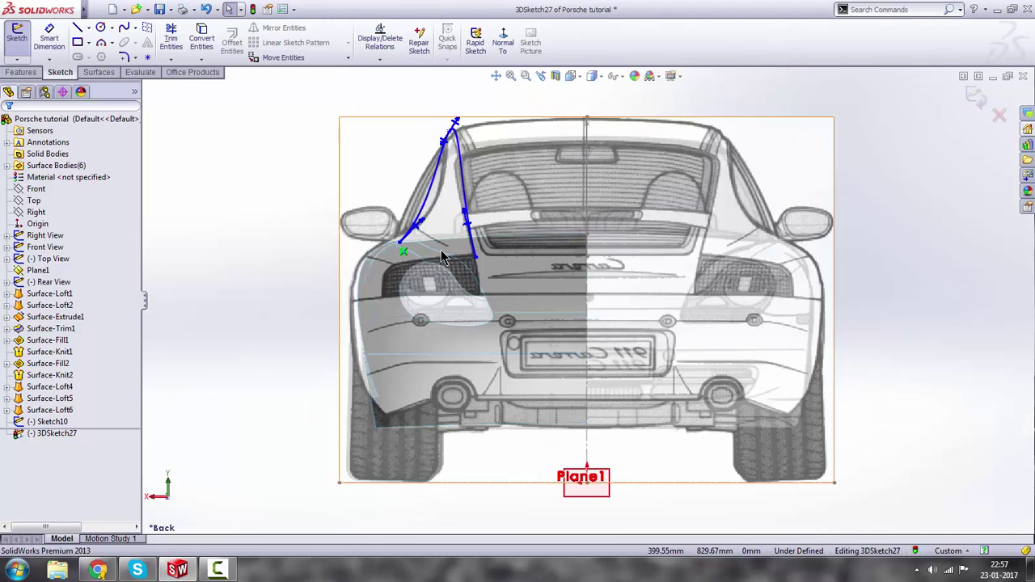
scroll(421, 214, down, 2)
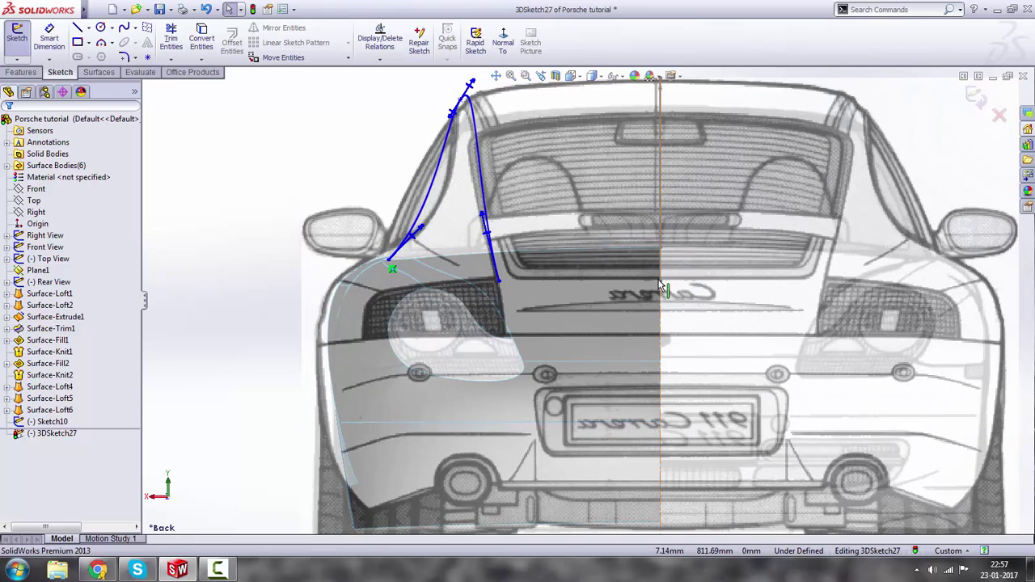
click(88, 29)
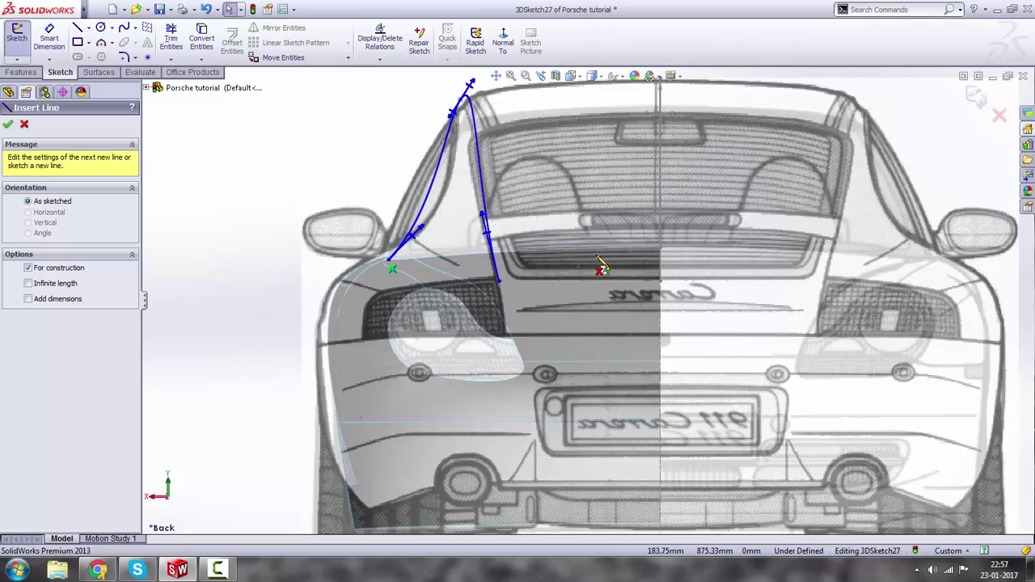
middle_drag(599, 256, 671, 267)
scroll(869, 304, down, 2)
scroll(906, 327, down, 2)
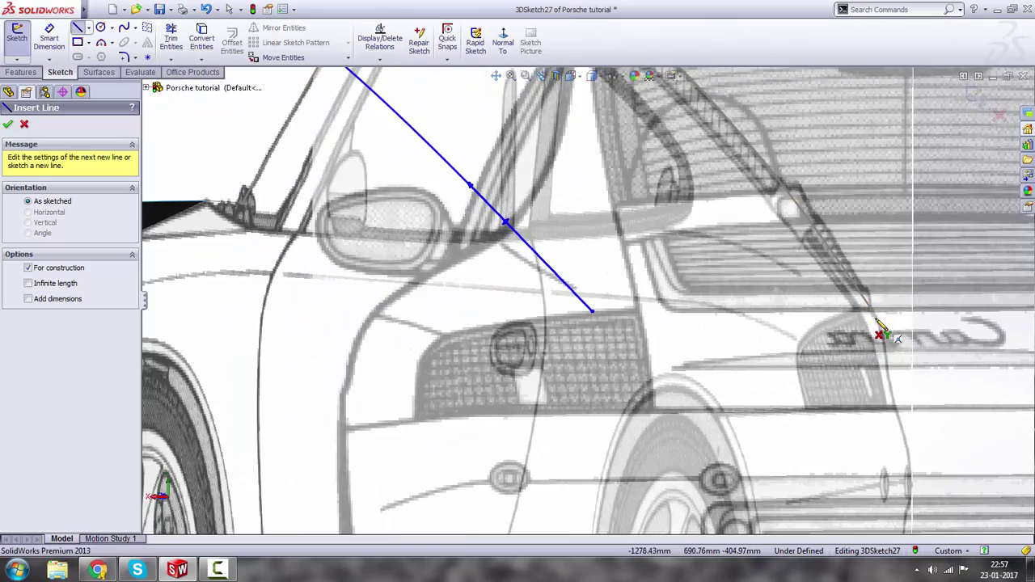
click(870, 309)
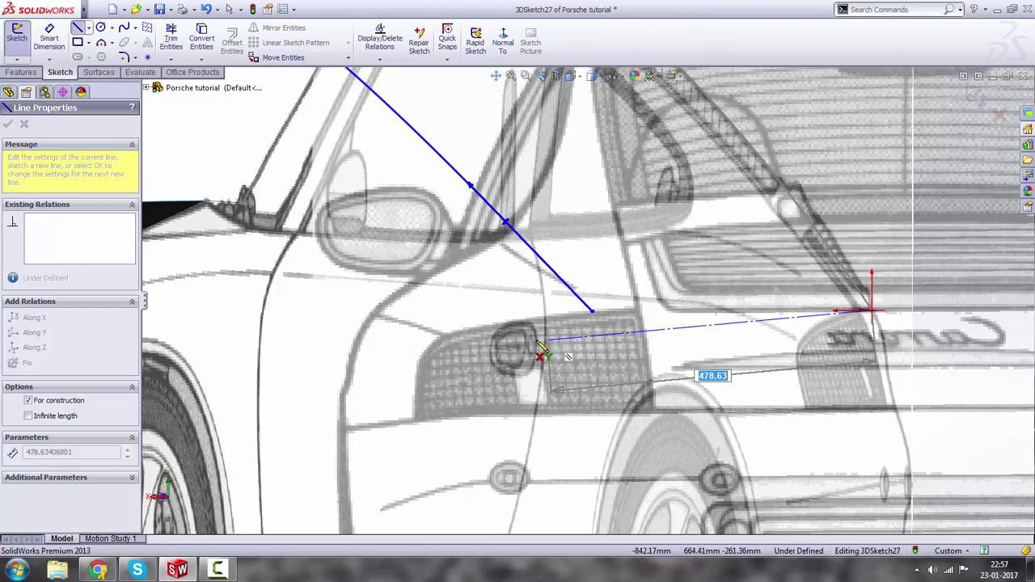
click(537, 340)
key(Escape)
scroll(558, 412, up, 6)
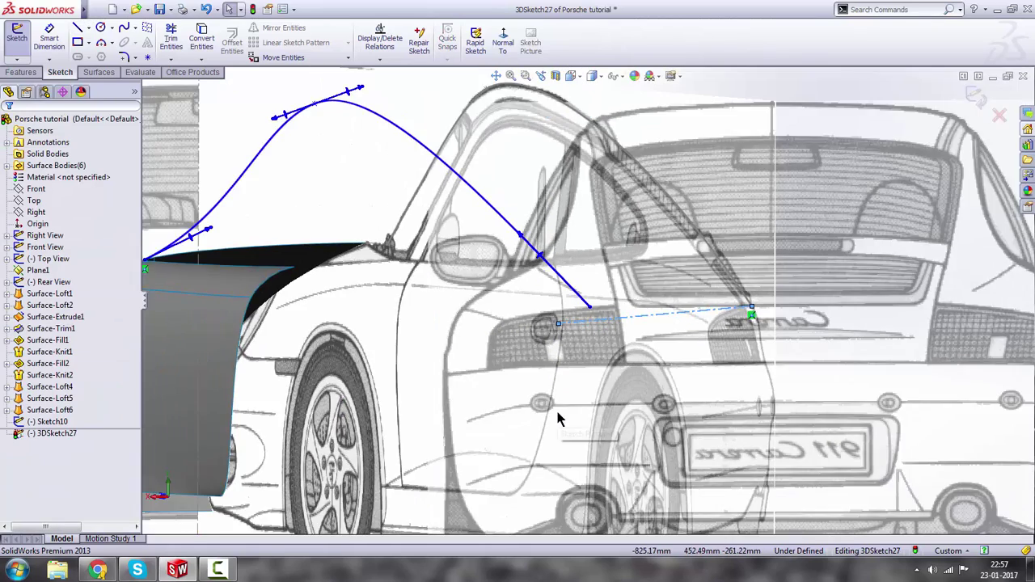
Constrain the rear construction line along the X axis and compare it with the spline's rear end in the back view.
key(space)
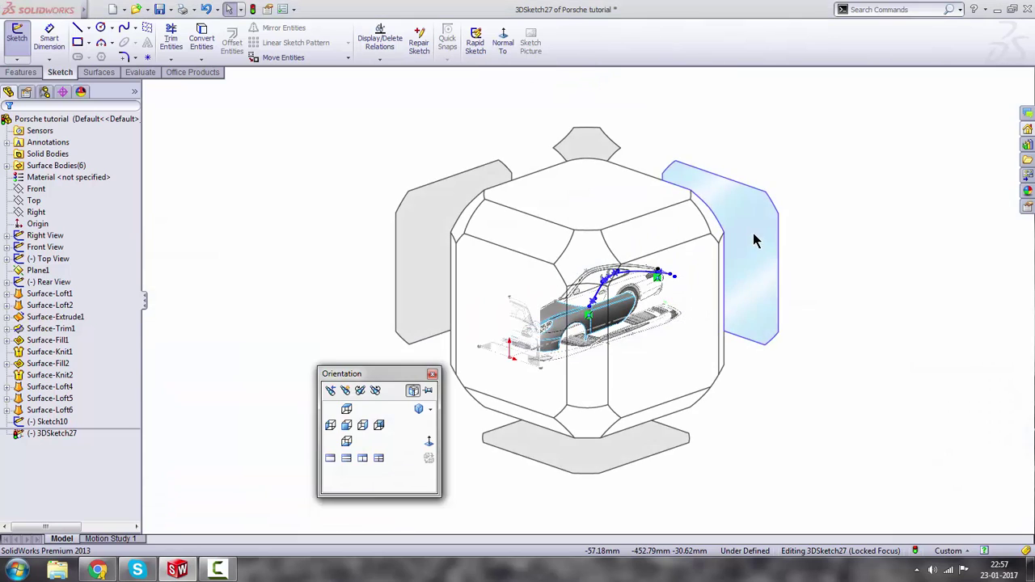
click(751, 231)
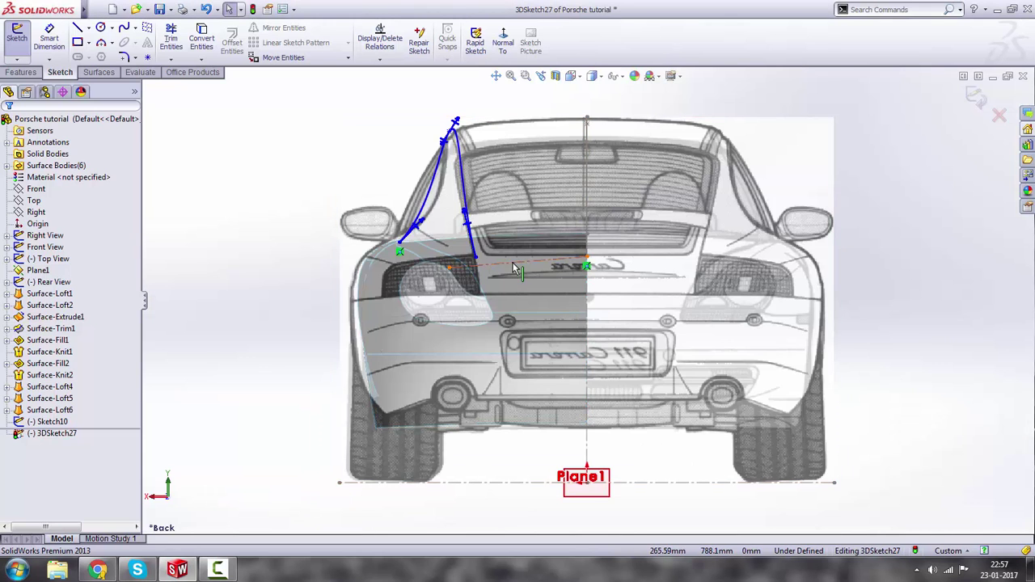
click(452, 244)
scroll(440, 242, up, 4)
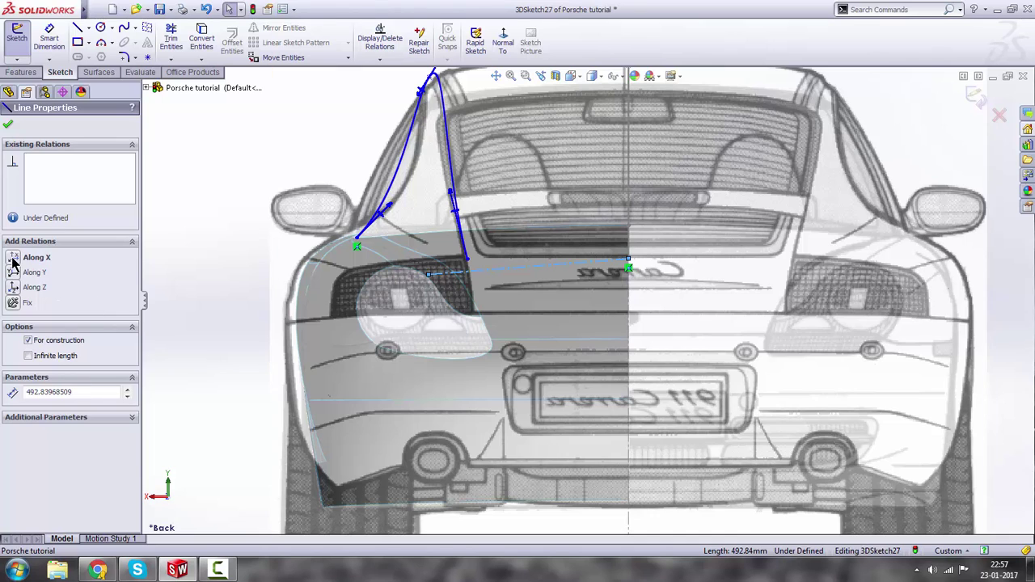
click(144, 307)
scroll(491, 265, up, 3)
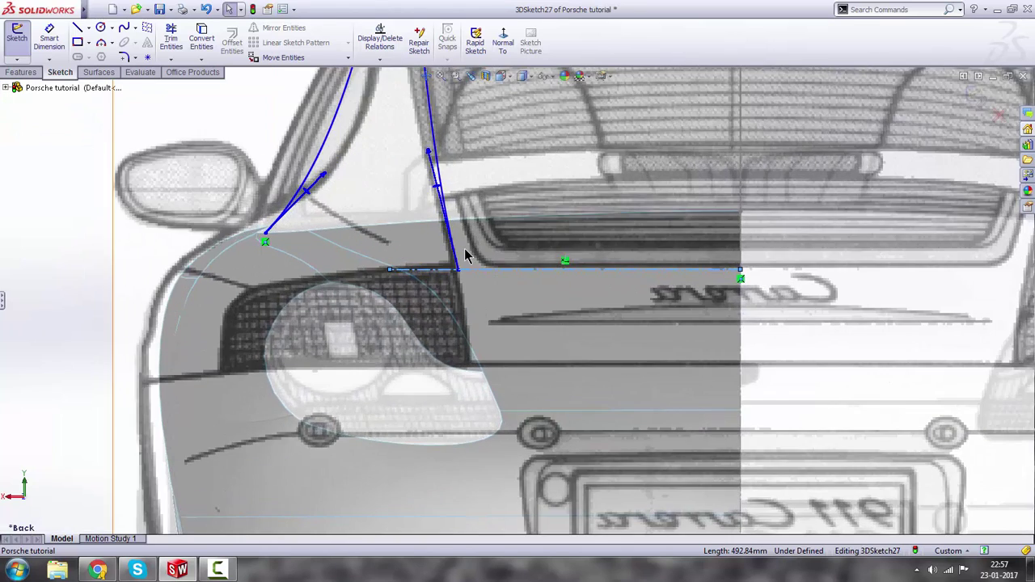
scroll(461, 254, down, 3)
scroll(428, 219, up, 1)
scroll(459, 281, up, 2)
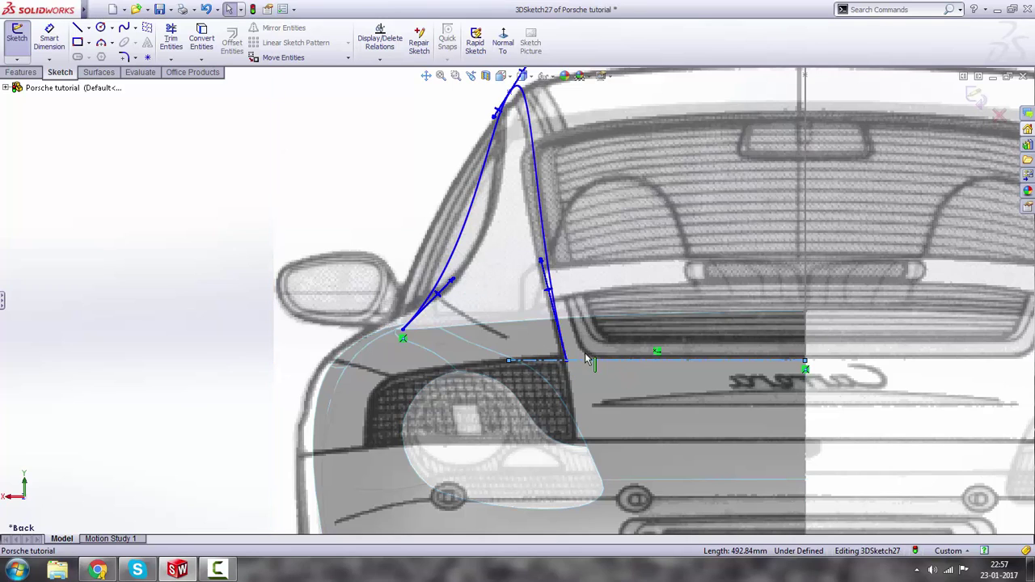
scroll(657, 386, down, 2)
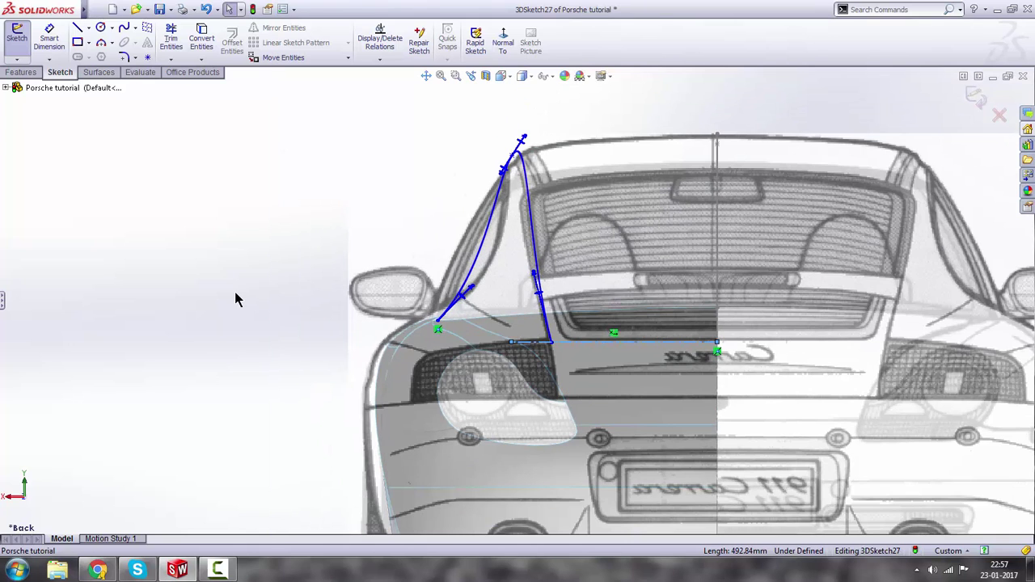
click(1, 305)
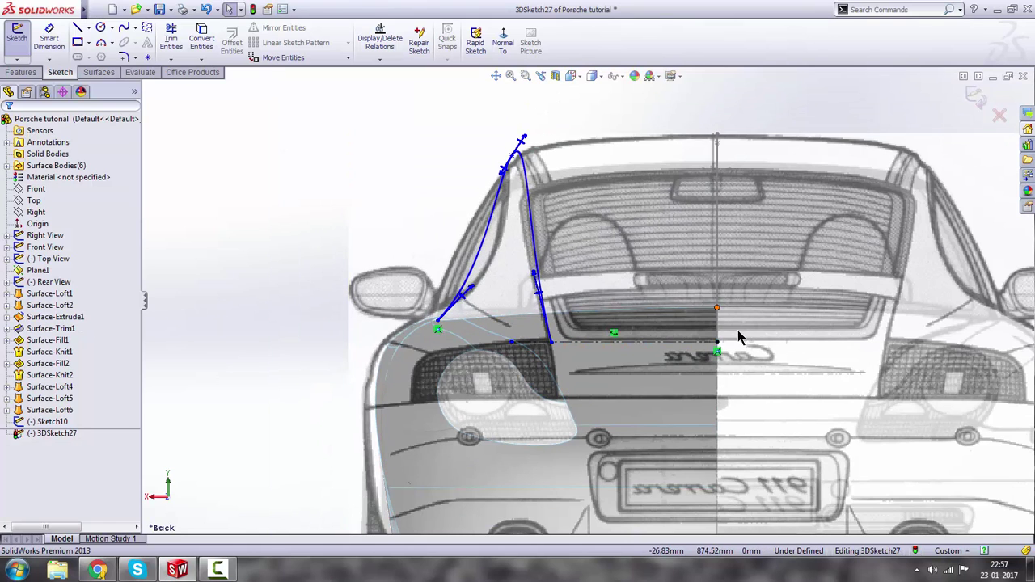
Reshape the spline's windshield-base tangent in the back view so the curve follows the side window's outer edge.
scroll(728, 348, up, 1)
scroll(691, 356, up, 2)
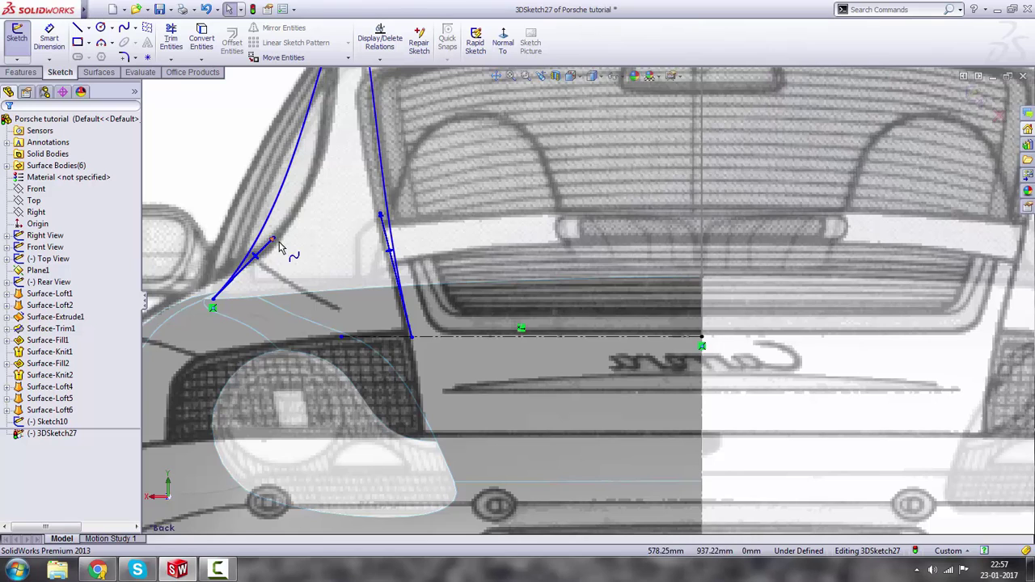
scroll(367, 264, down, 3)
click(405, 265)
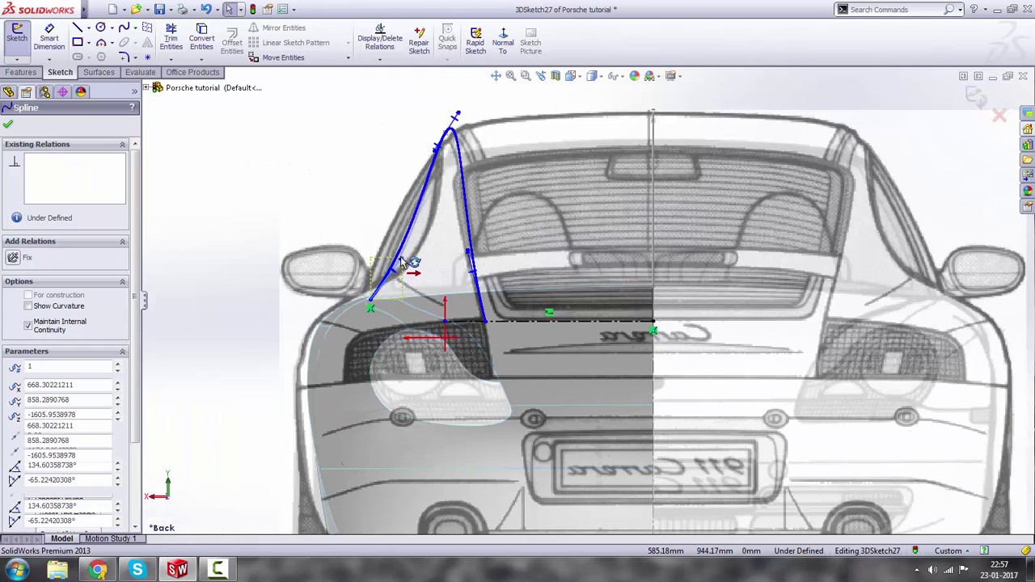
drag(398, 253, 393, 248)
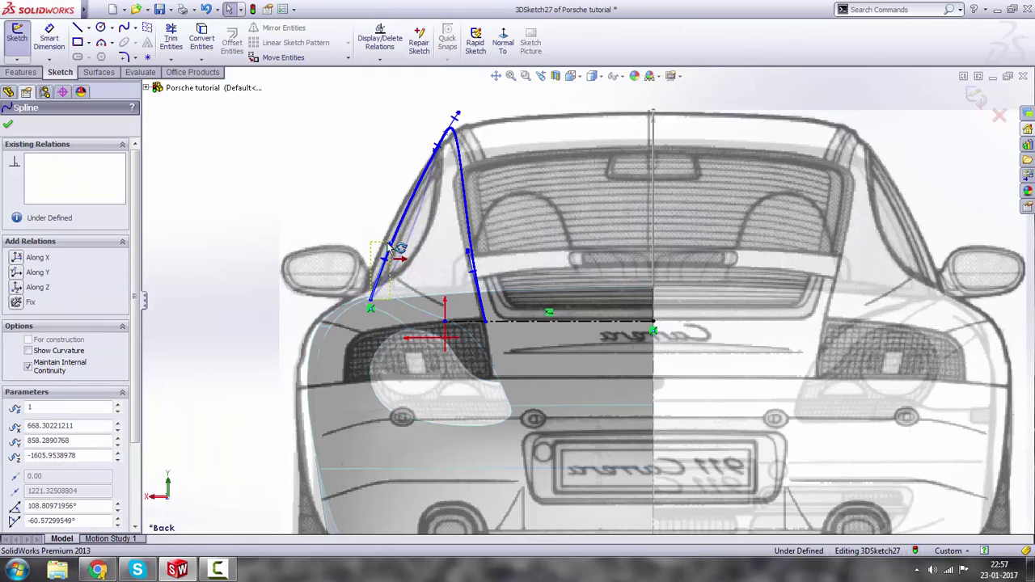
click(239, 171)
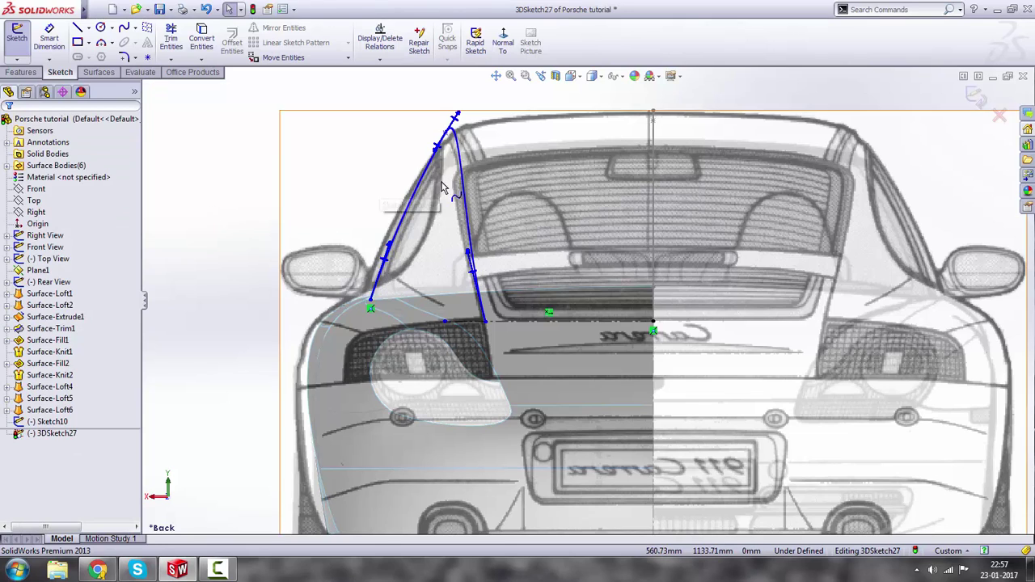
Lower the rear tangent handle of the spline's roof point in the right view to flatten the curve along the roof rail.
key(ctrl+7)
key(space)
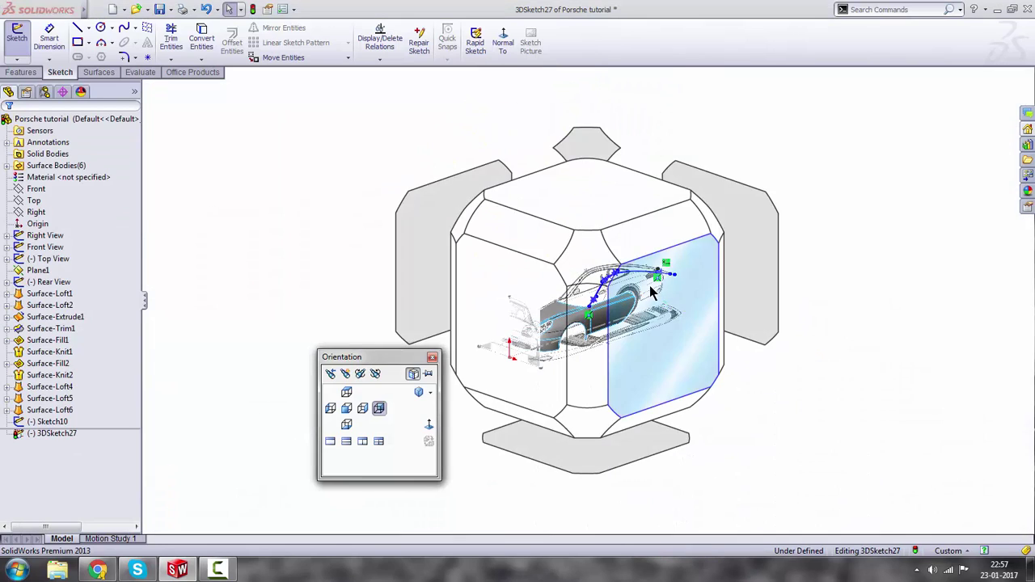
click(649, 286)
scroll(636, 249, down, 5)
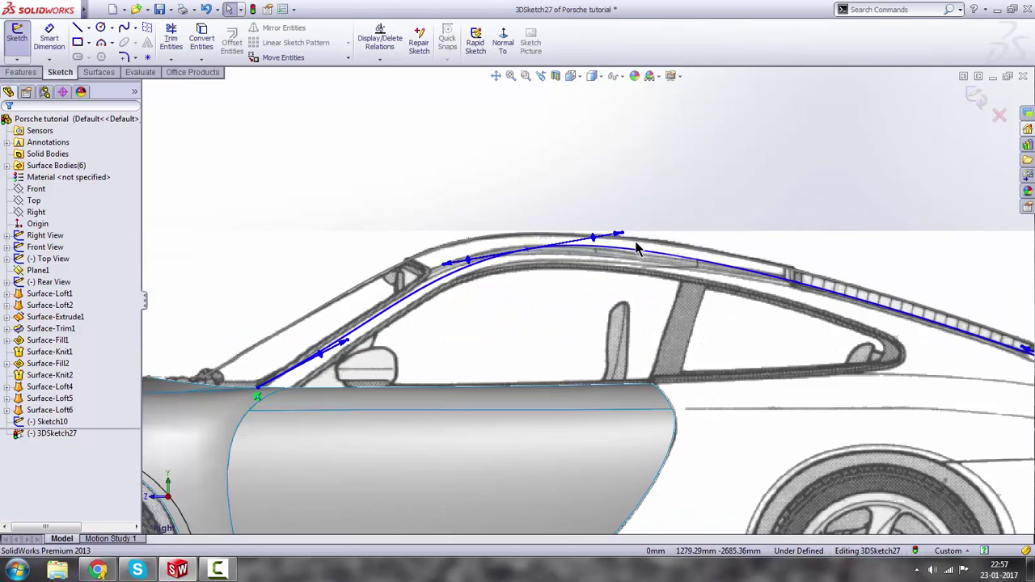
scroll(635, 251, down, 2)
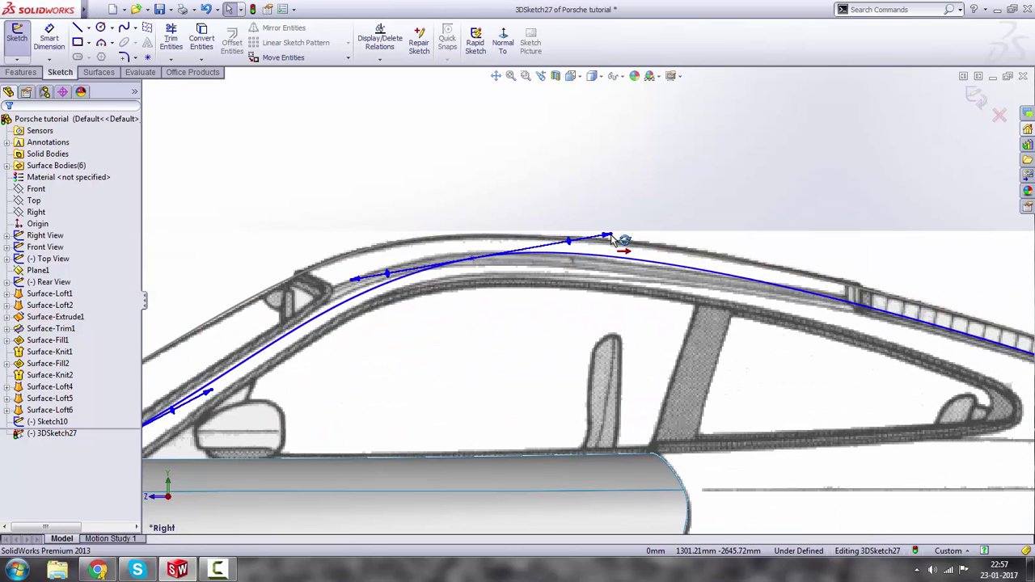
drag(612, 240, 603, 251)
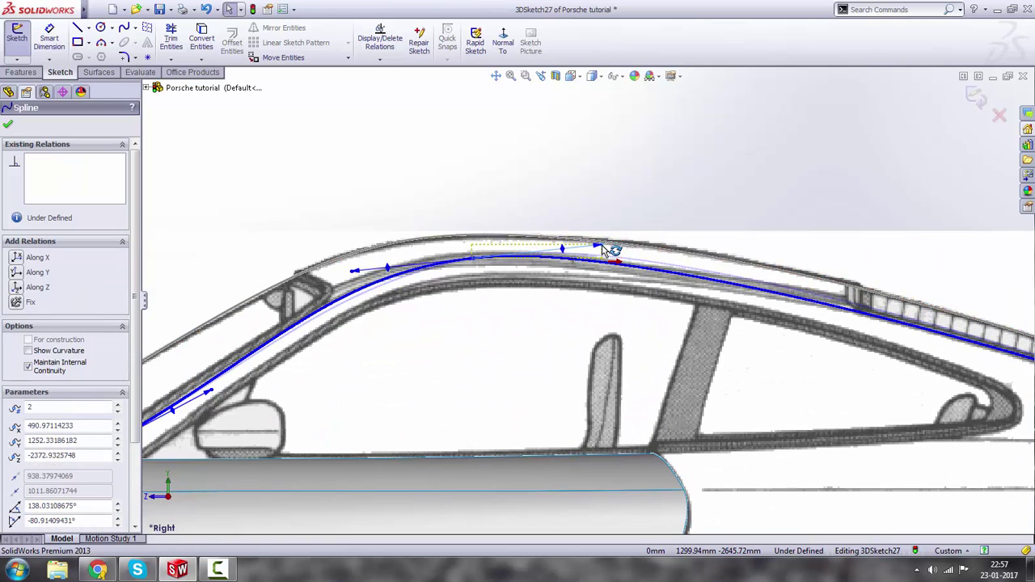
scroll(602, 251, up, 5)
click(628, 208)
After checking the back view, lower the spline's roof point to Y about 1239.5 mm and level its tangent in the right view.
key(space)
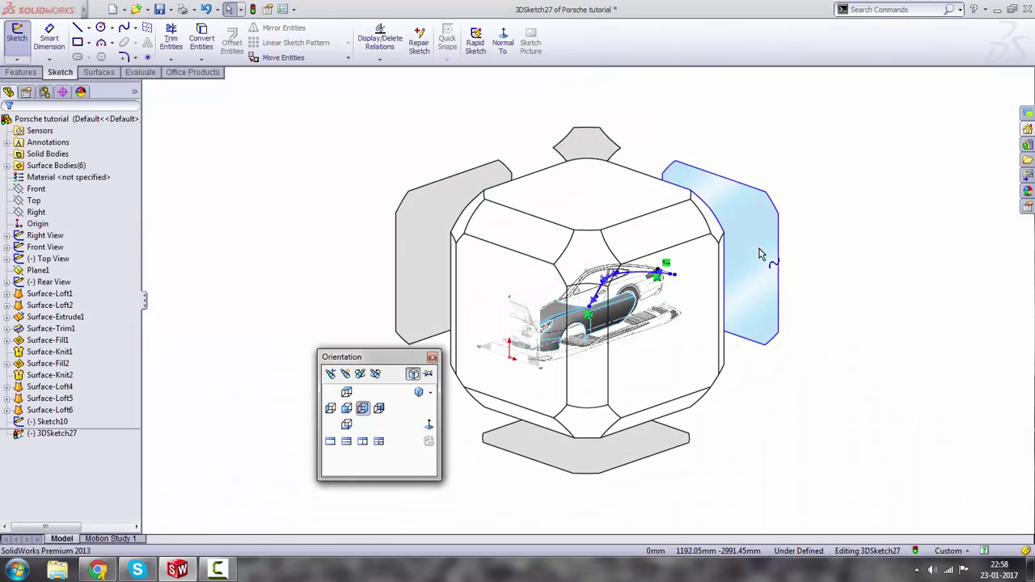
click(764, 249)
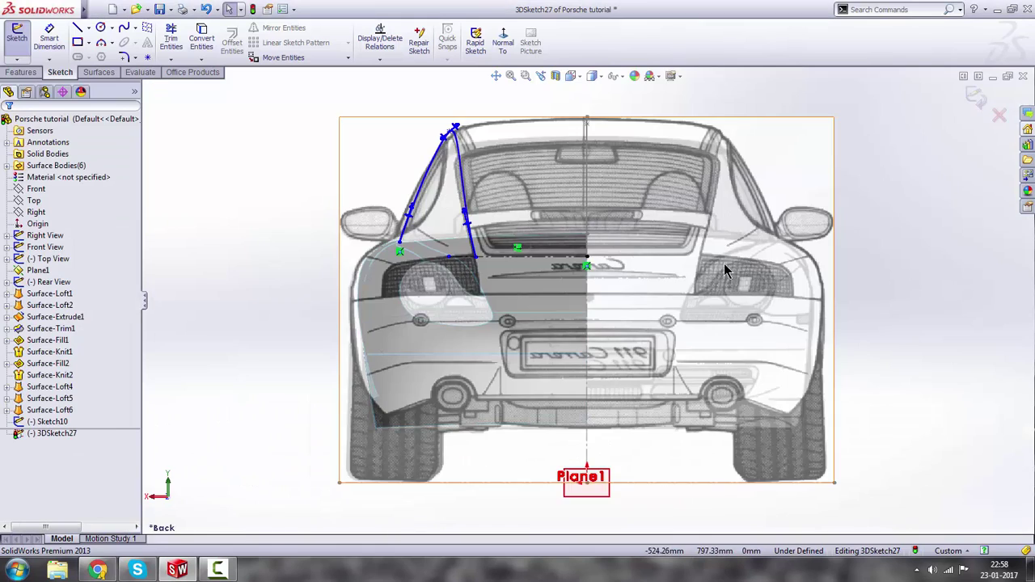
scroll(424, 154, down, 3)
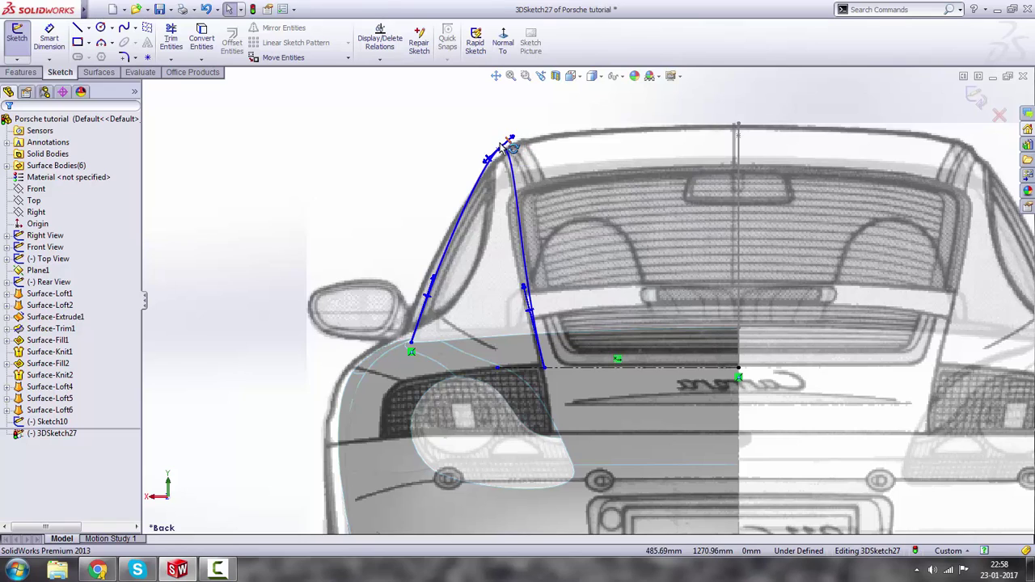
key(space)
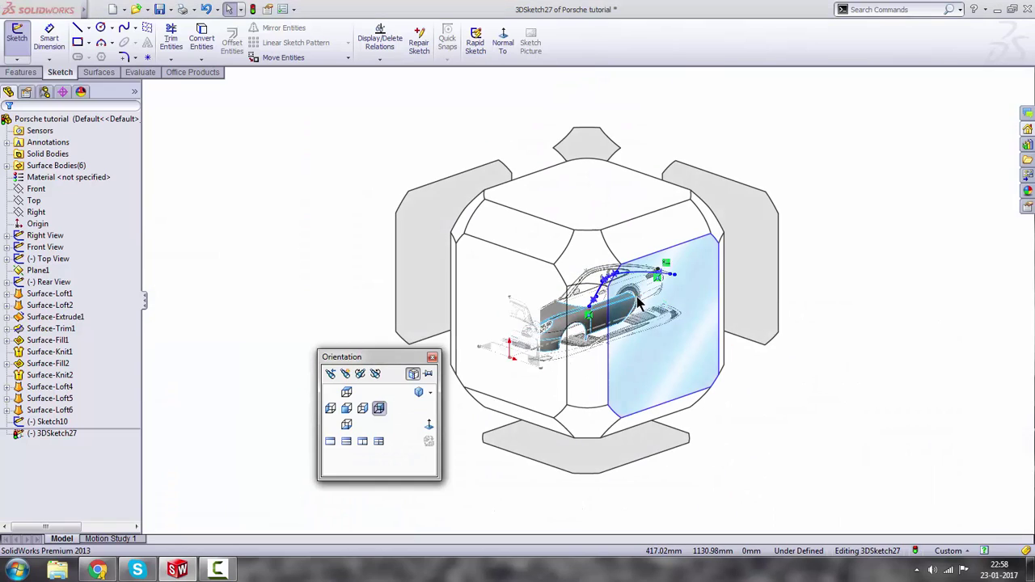
click(645, 299)
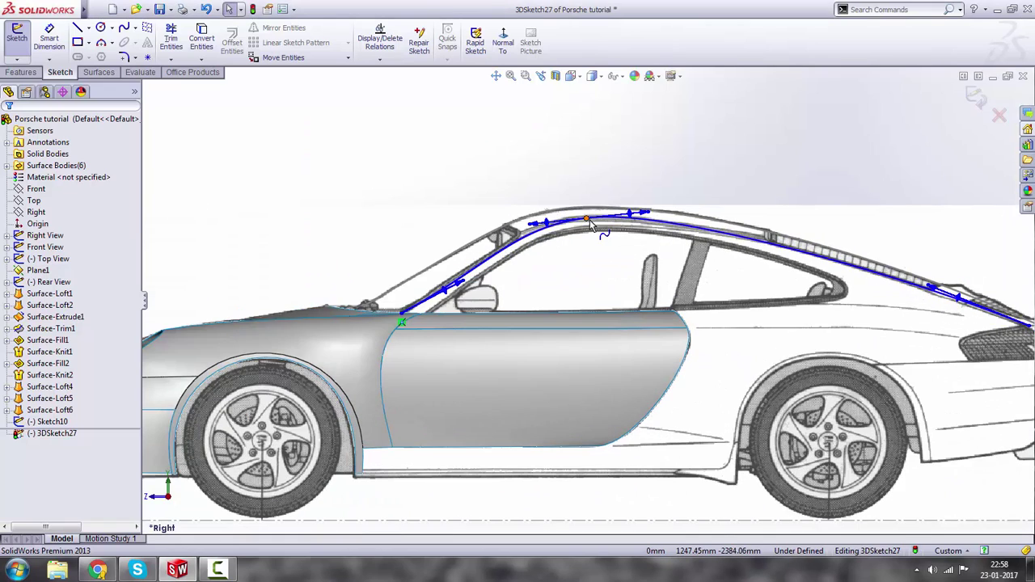
scroll(593, 228, down, 5)
click(581, 229)
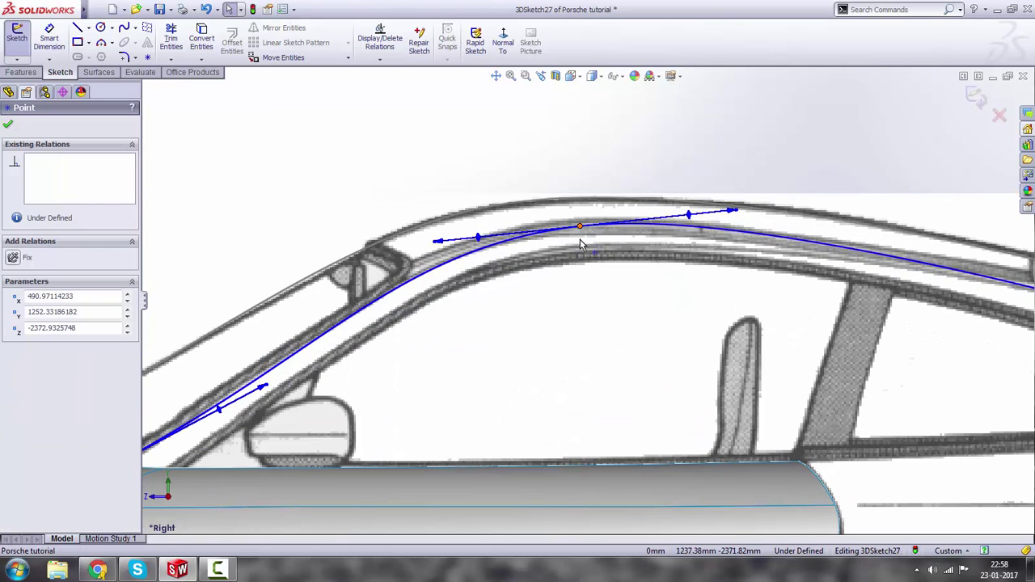
drag(579, 240, 582, 238)
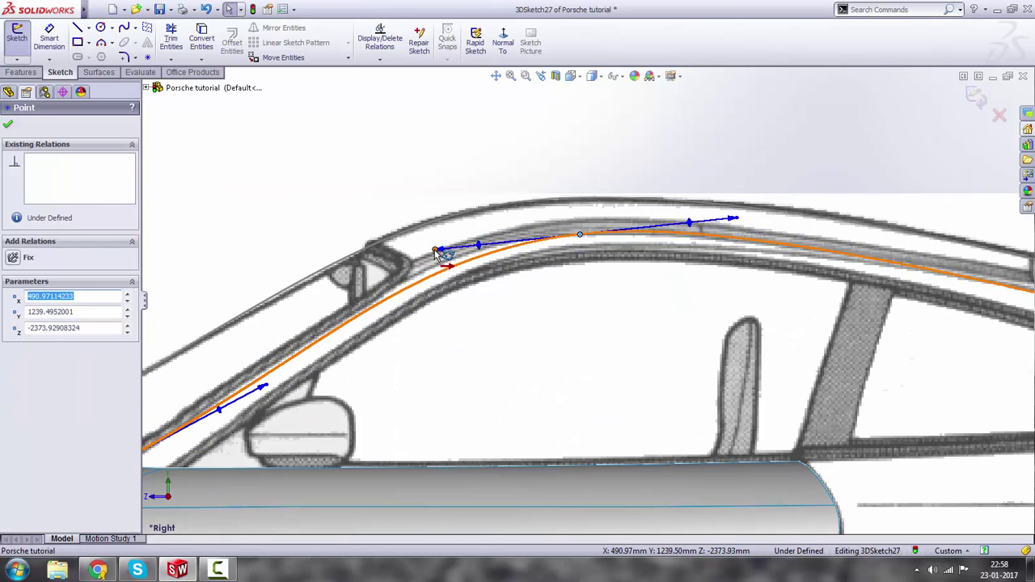
drag(437, 249, 440, 240)
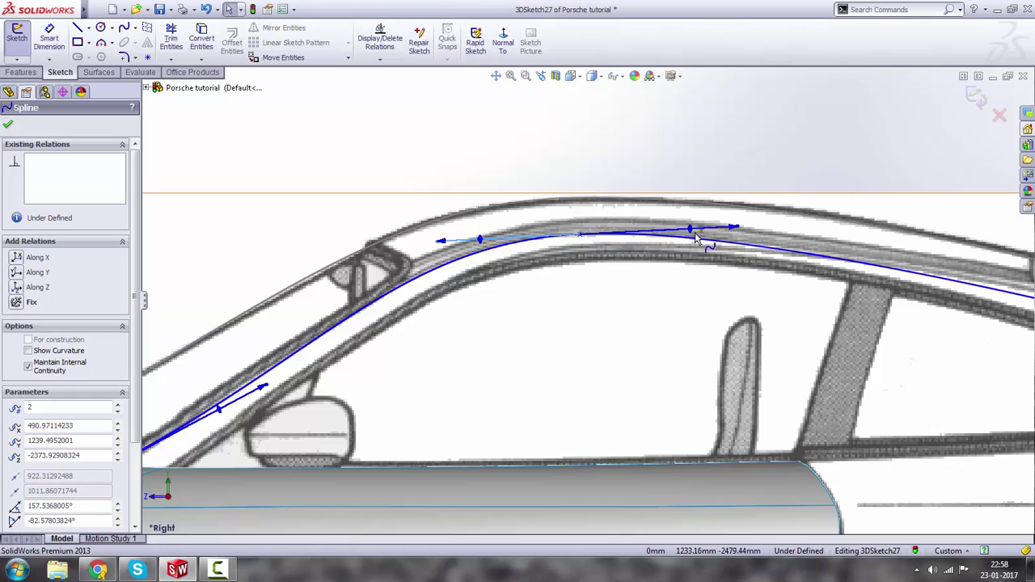
Adjust the roof point's rear tangent handle and lengthen the spline's rear-end tangent in the right view along the rear window edge.
drag(739, 228, 744, 222)
scroll(635, 245, up, 3)
click(351, 223)
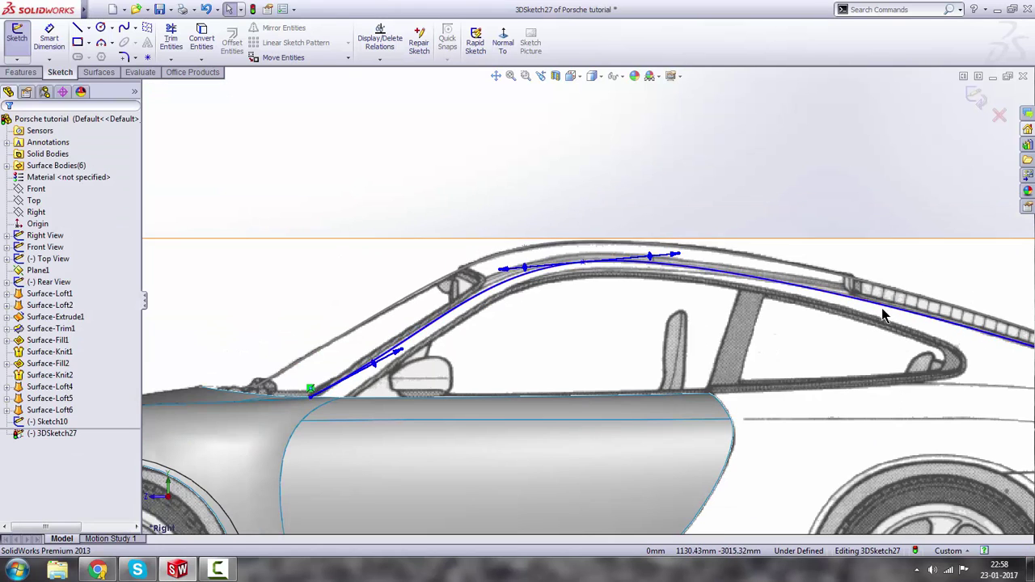
scroll(841, 331, down, 2)
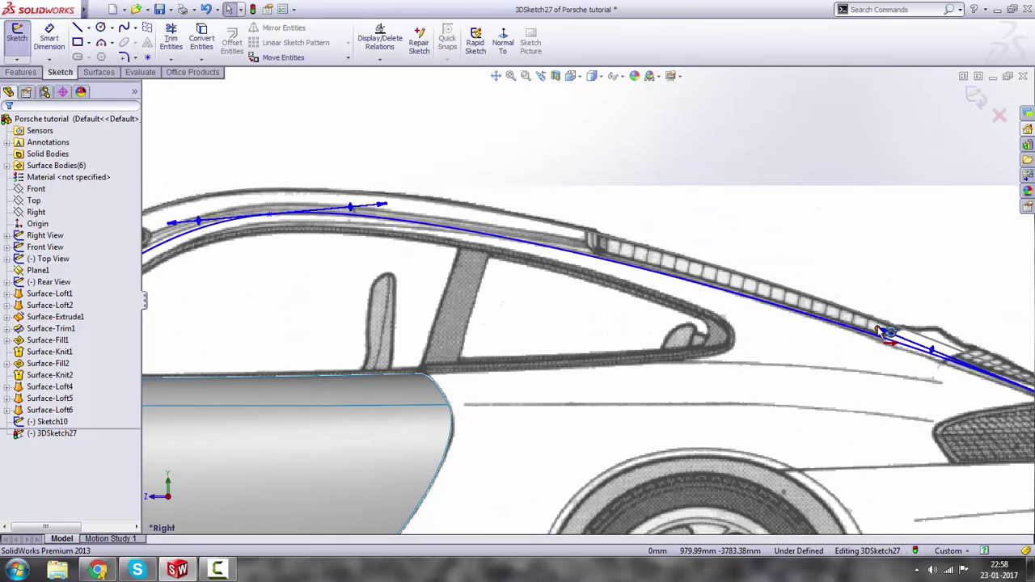
drag(877, 330, 844, 321)
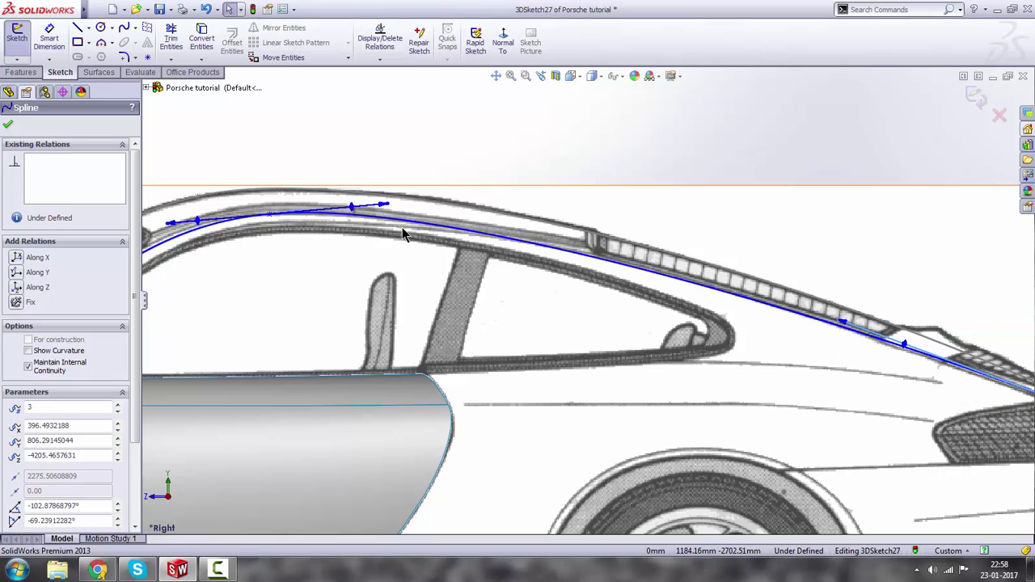
Raise the spline's roof point to Y about 1250.2 mm and Z about -2367.7 mm in the right view.
mouse_move(268, 220)
mouse_down()
mouse_move(266, 208)
mouse_move(270, 215)
mouse_up()
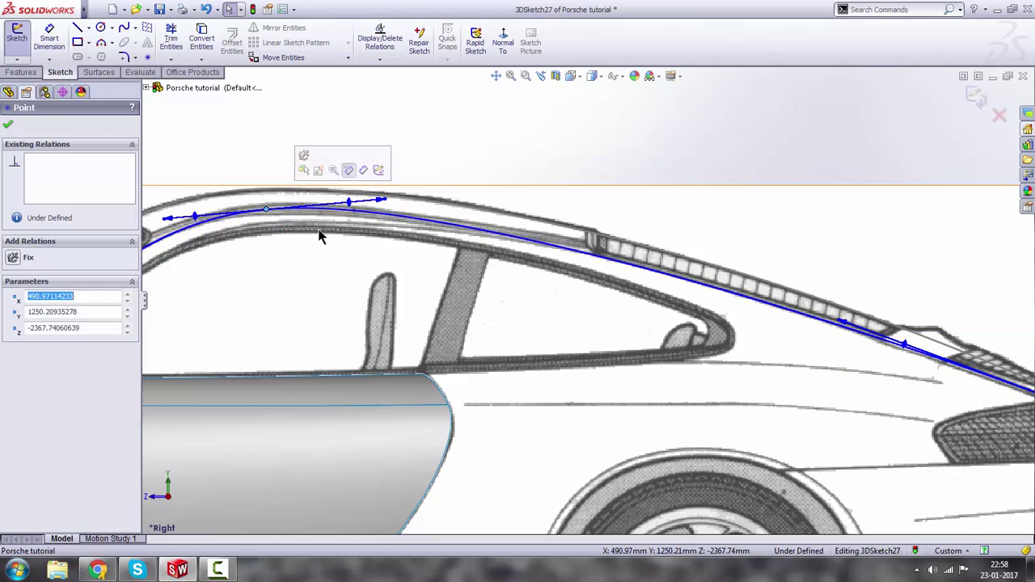
scroll(586, 295, up, 3)
click(642, 169)
Align the spline's windshield-base tangent with the windshield pillar in the right view.
scroll(247, 332, down, 2)
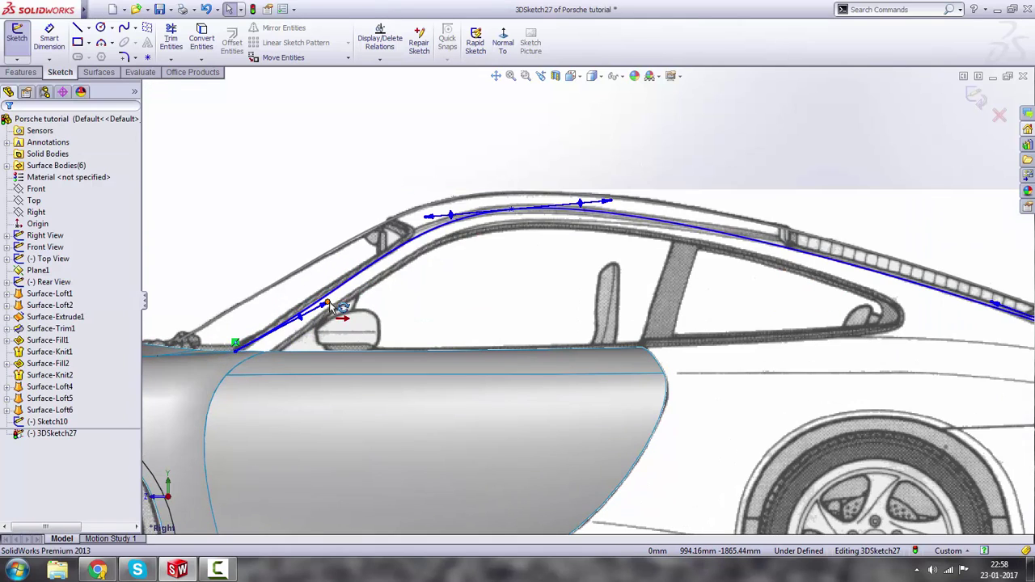
click(328, 303)
scroll(321, 303, up, 4)
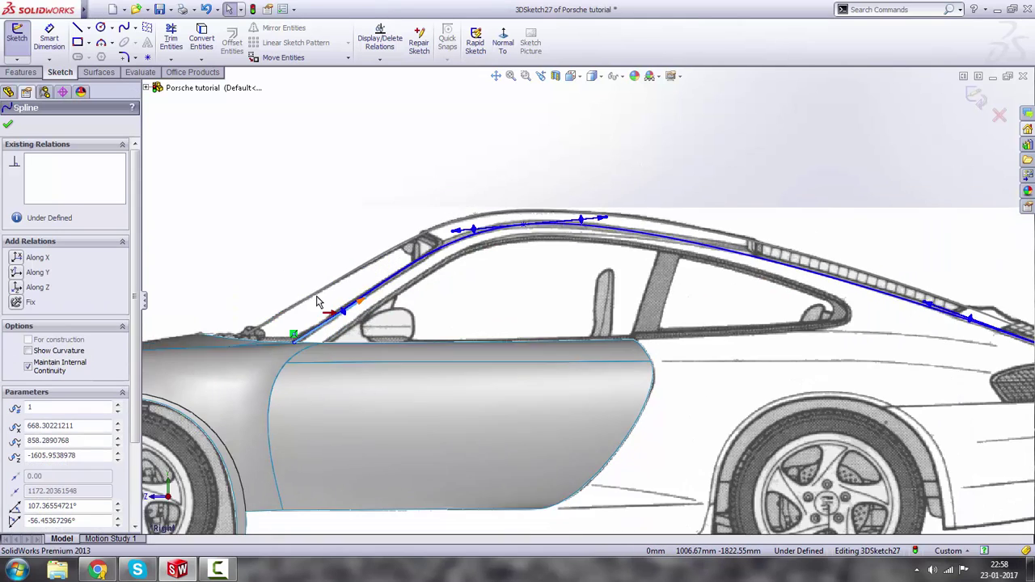
click(733, 180)
Flatten the roof point's tangent slightly in the back view to follow the rear blueprint's roof corner.
key(space)
middle_drag(733, 180, 806, 303)
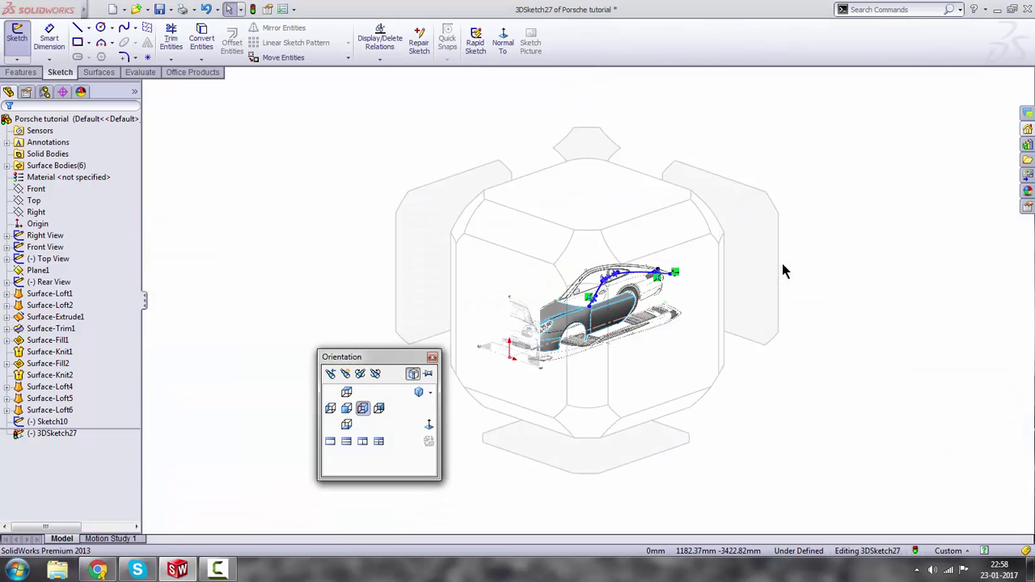
click(743, 250)
scroll(428, 222, down, 3)
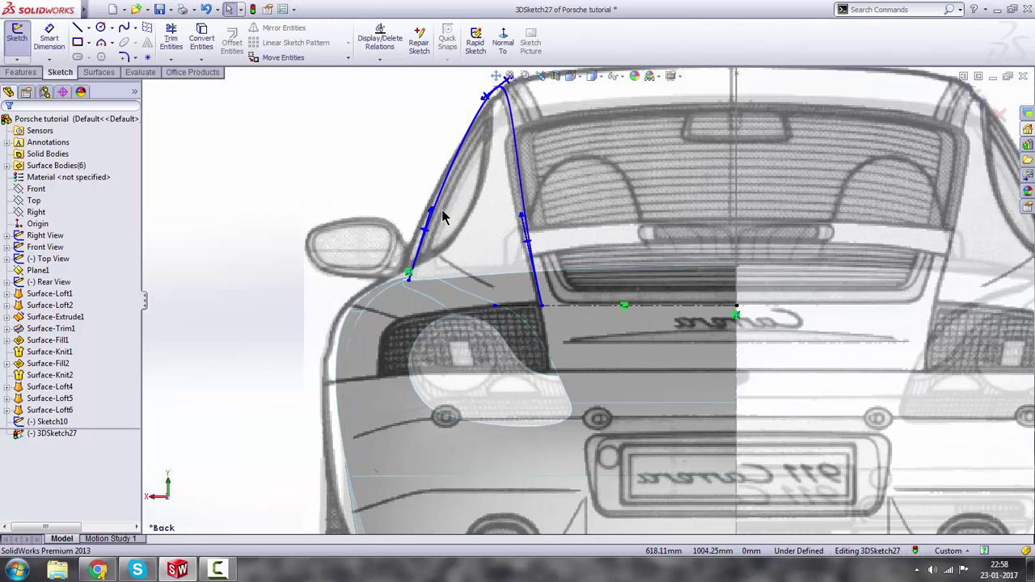
scroll(513, 159, up, 3)
scroll(555, 176, down, 4)
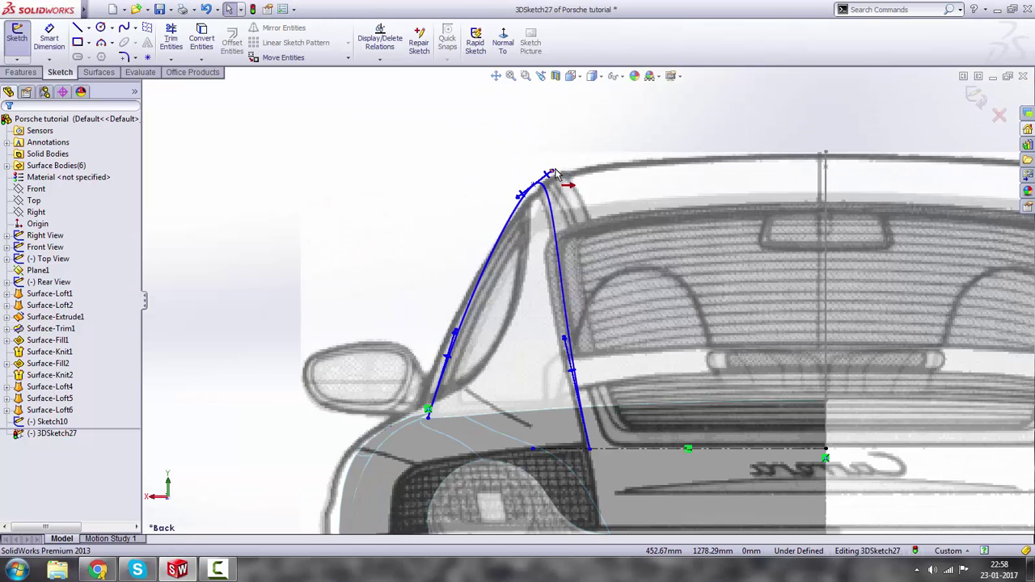
click(551, 175)
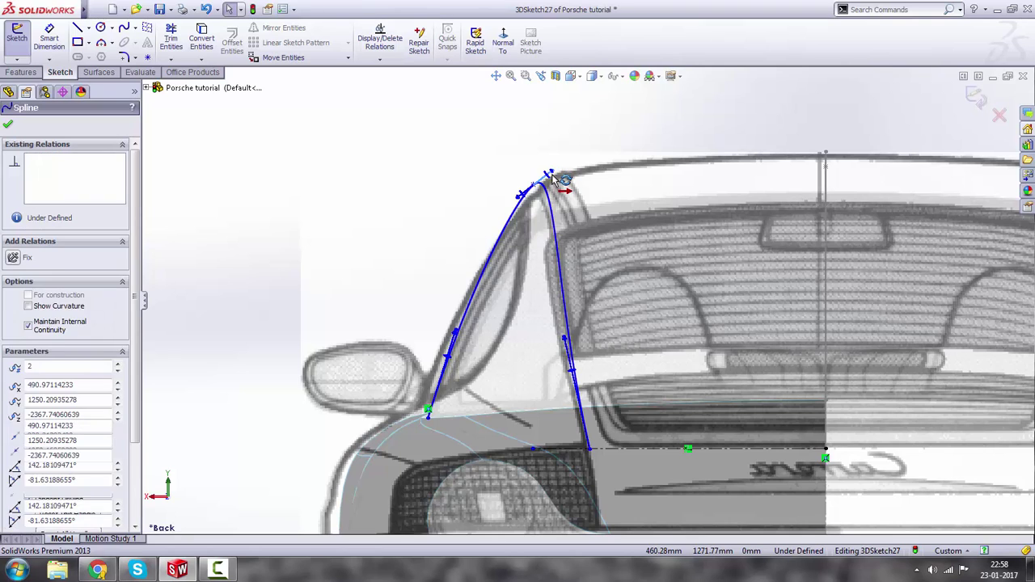
click(432, 201)
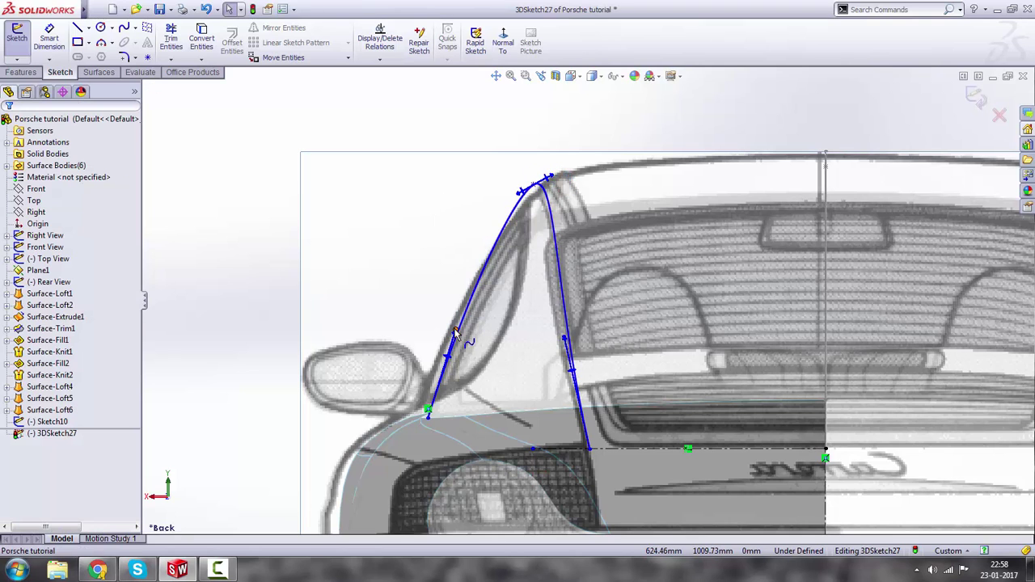
Tilt the spline's windshield-base tangent slightly inward in the back view along the side window's outer edge.
click(457, 333)
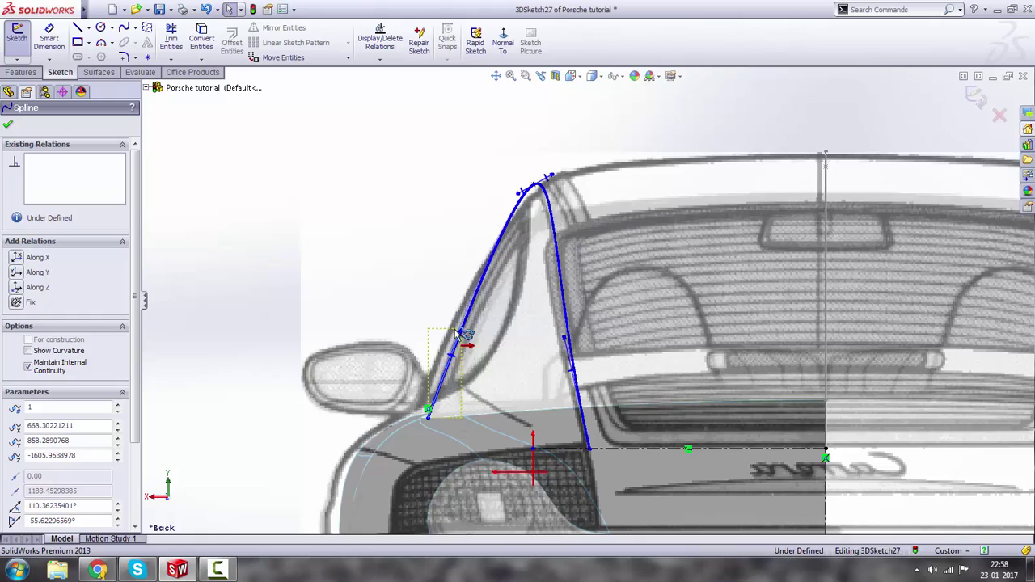
scroll(333, 323, up, 5)
key(Escape)
Compare the spline with the rear blueprint in the back view and inspect it in perspective against the car body.
middle_drag(530, 325, 860, 323)
key(space)
scroll(859, 310, up, 5)
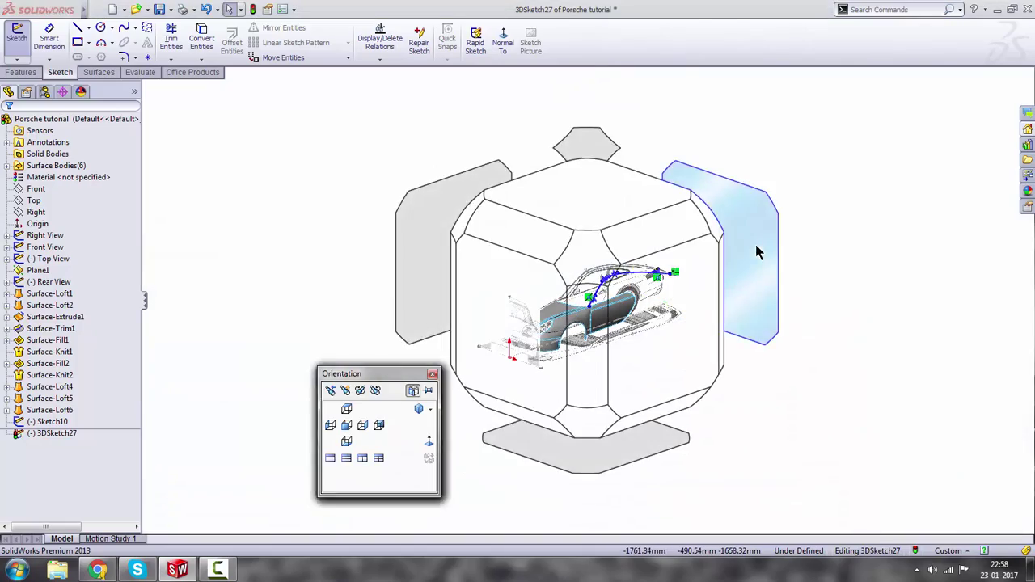
click(755, 219)
scroll(654, 272, up, 4)
scroll(473, 202, up, 4)
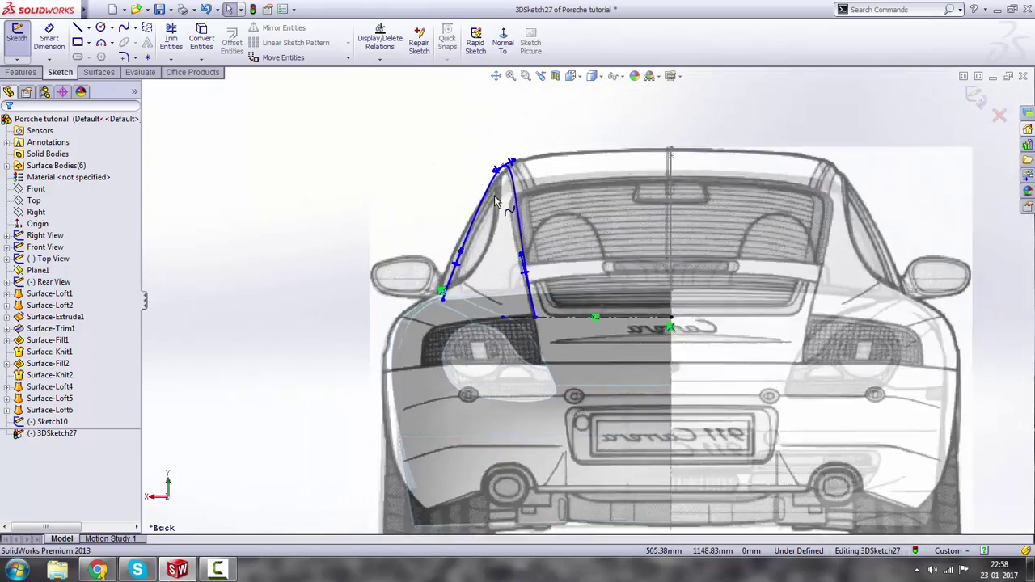
scroll(634, 260, down, 3)
scroll(706, 383, up, 2)
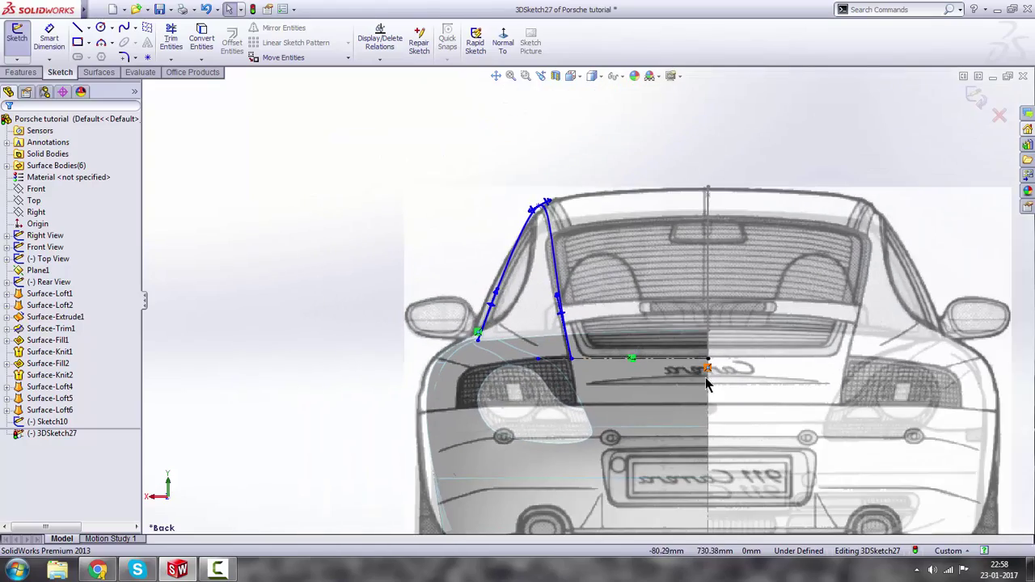
middle_drag(706, 378, 675, 422)
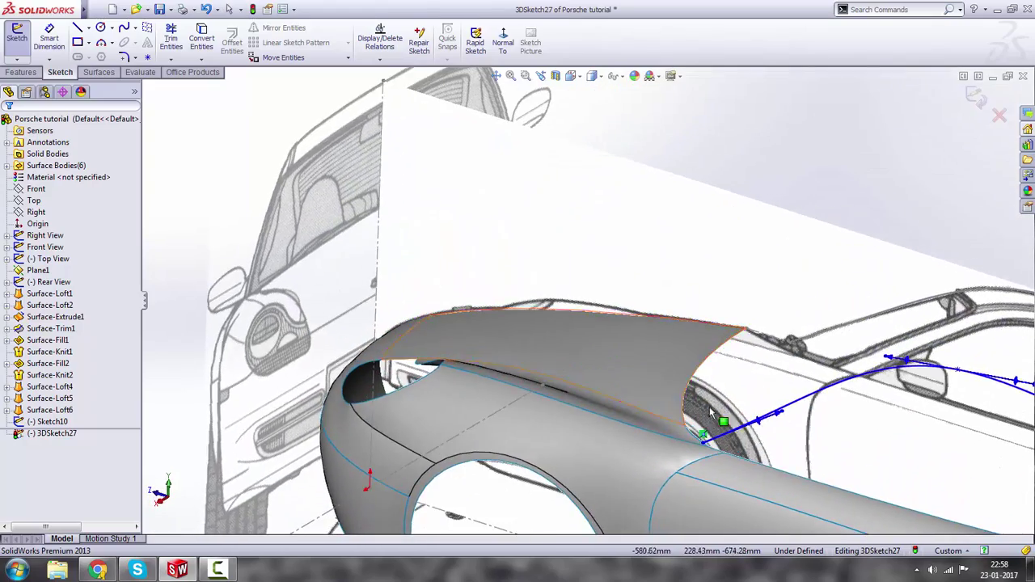
scroll(726, 409, up, 5)
Move the spline's roof point slightly inward in the front view toward the blueprint's roof corner.
key(space)
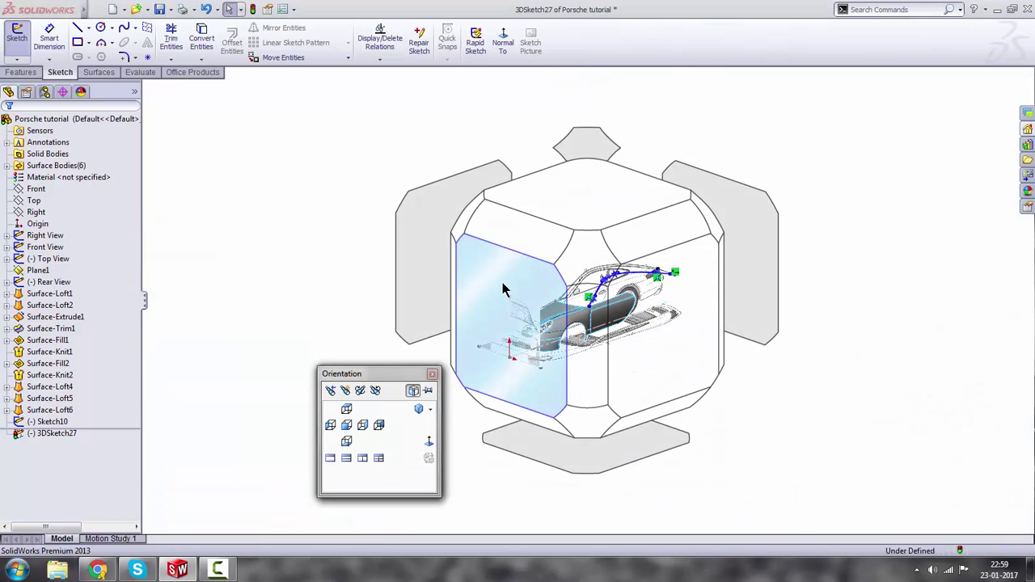
click(504, 288)
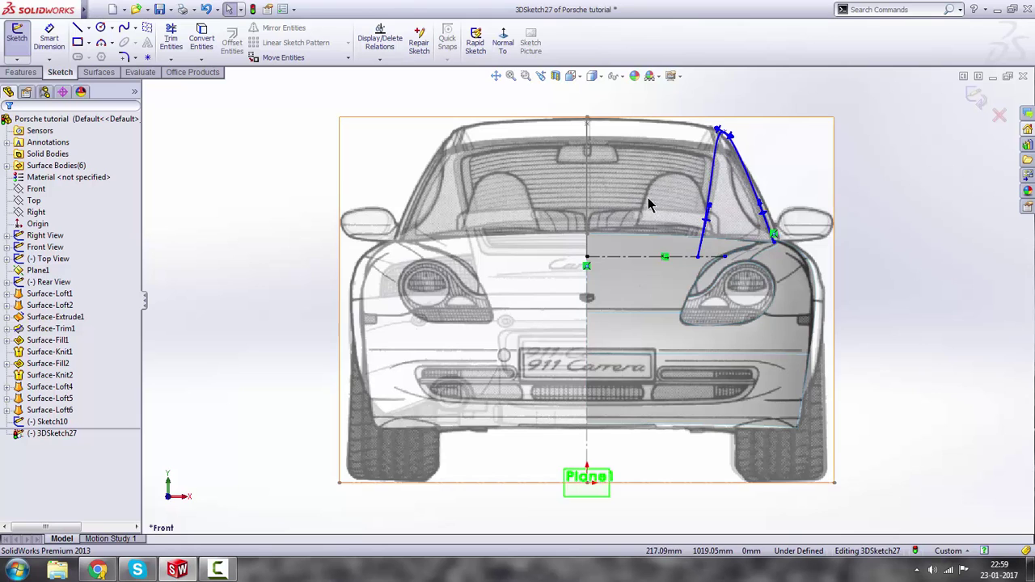
scroll(670, 219, up, 2)
scroll(687, 212, down, 6)
scroll(647, 248, down, 2)
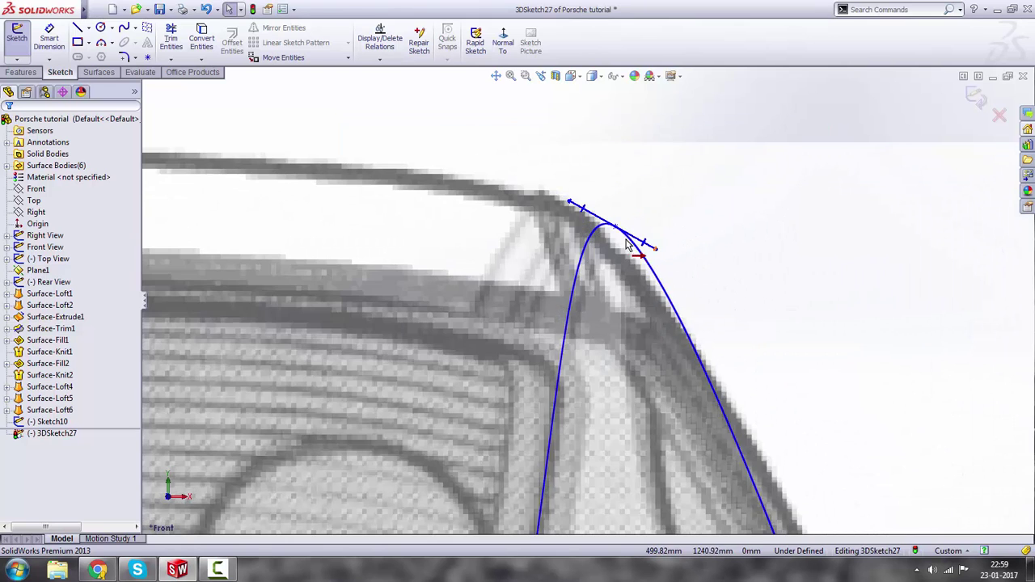
drag(618, 232, 597, 225)
key(Escape)
Compare the spline with the blueprints in the right, back and top views, checking the rear window edge and rear end.
key(space)
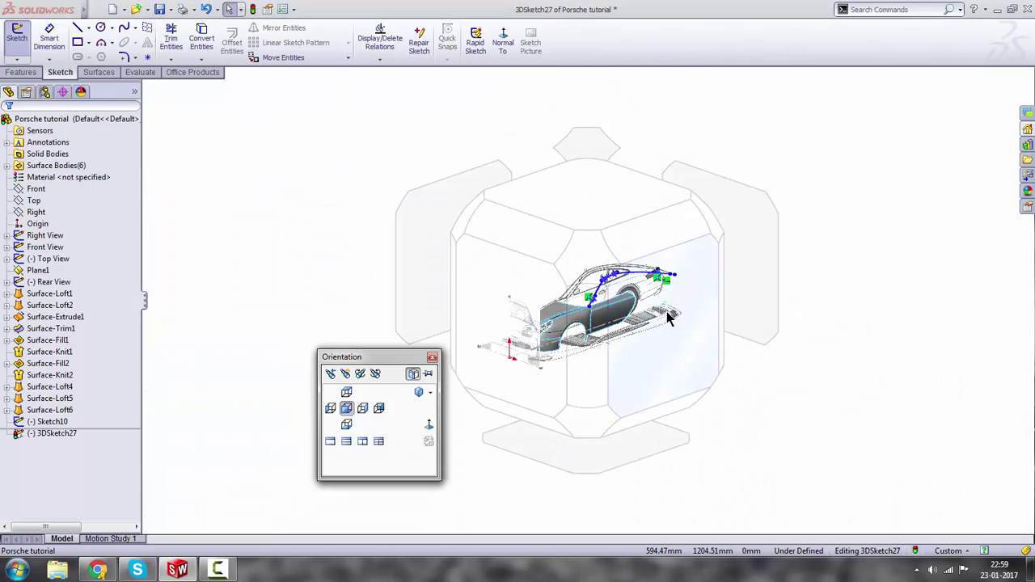
click(651, 284)
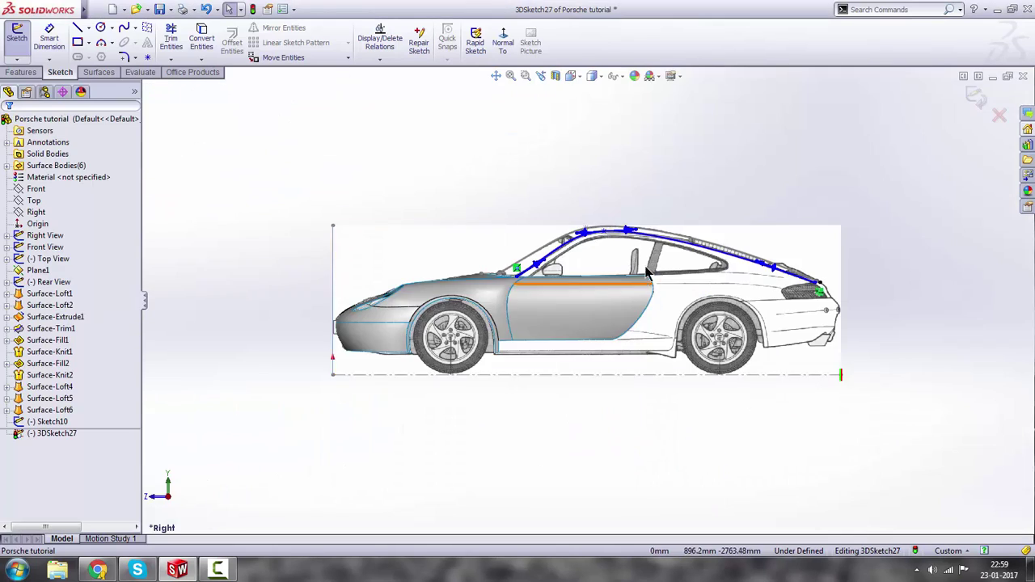
scroll(616, 259, down, 4)
key(space)
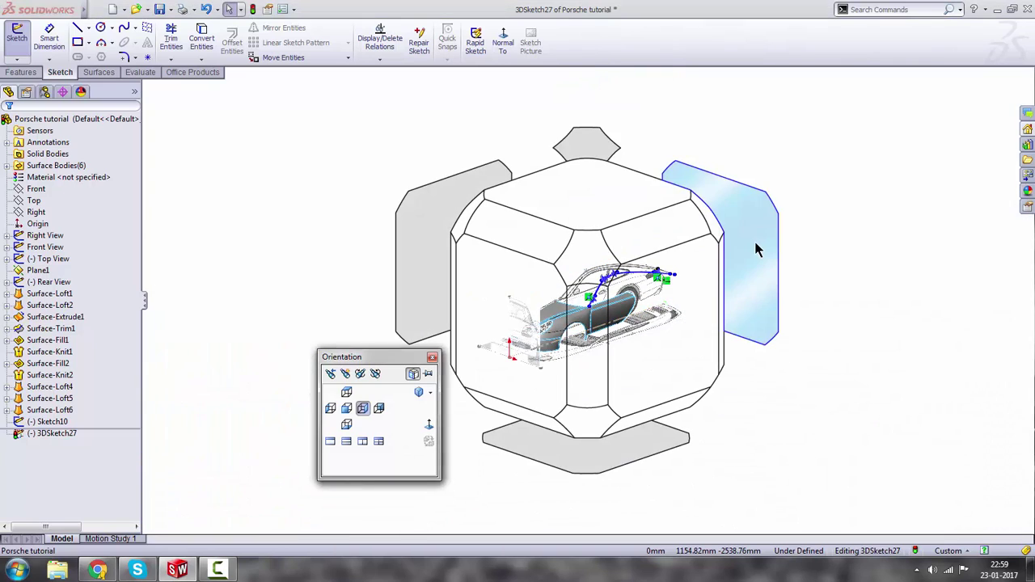
click(757, 249)
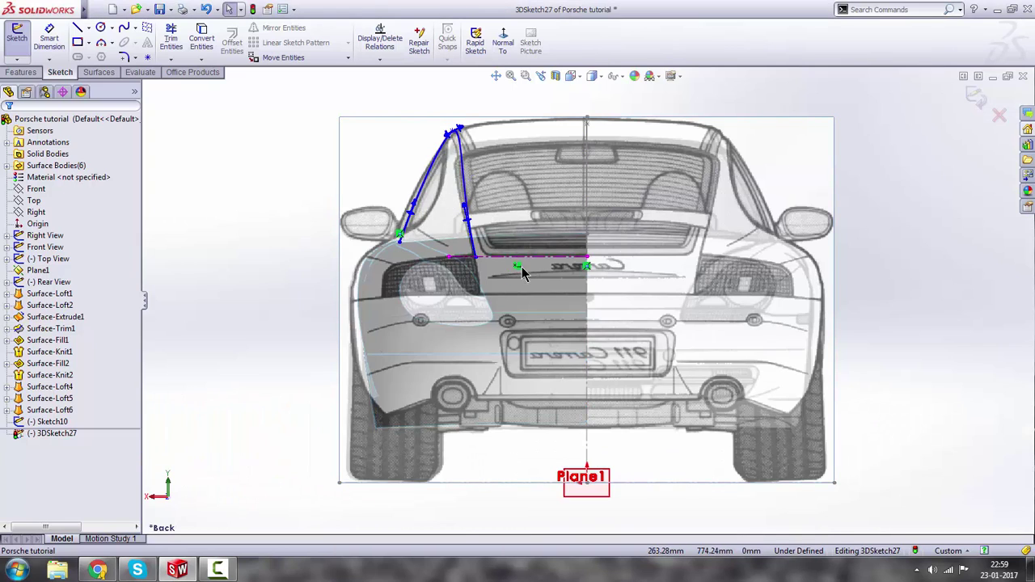
key(space)
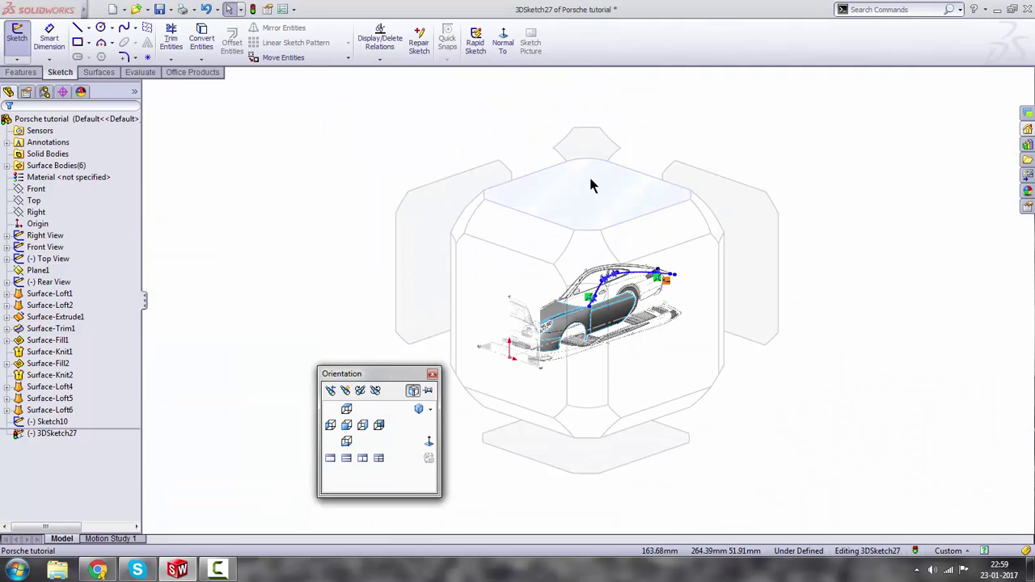
click(577, 203)
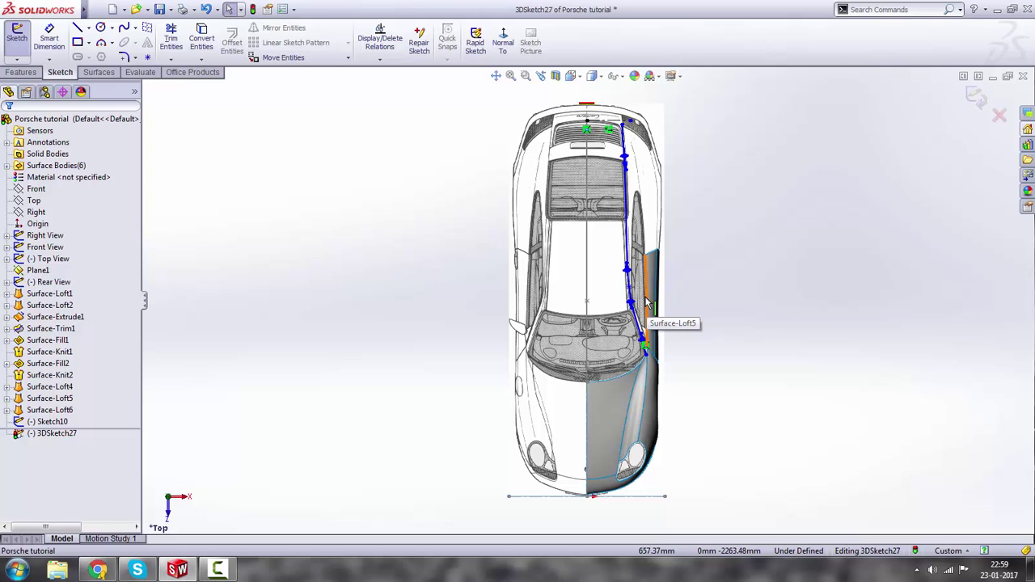
key(z)
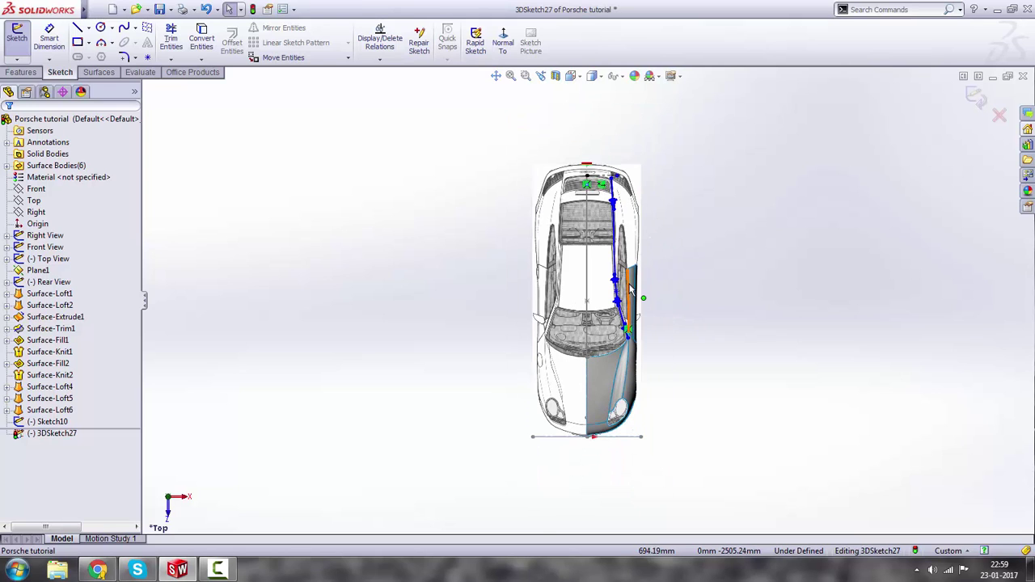
scroll(634, 283, down, 2)
scroll(597, 281, down, 4)
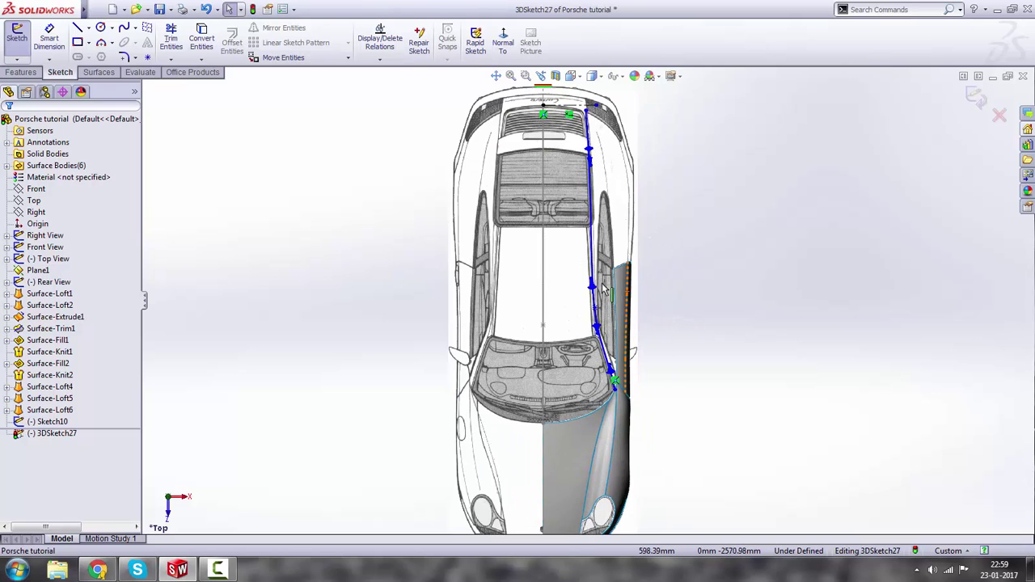
scroll(608, 303, up, 3)
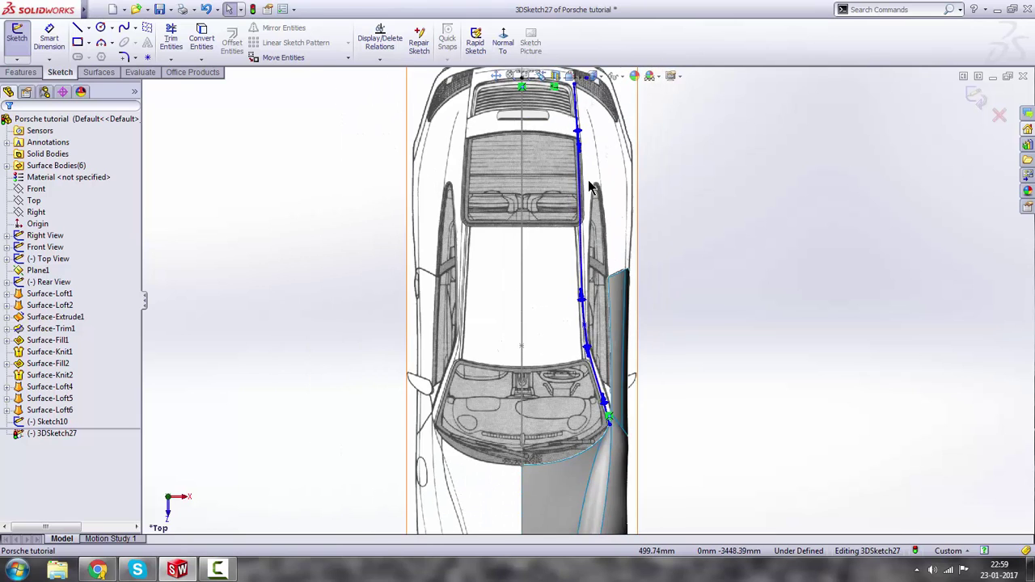
scroll(584, 161, down, 2)
scroll(582, 156, up, 3)
scroll(586, 187, down, 3)
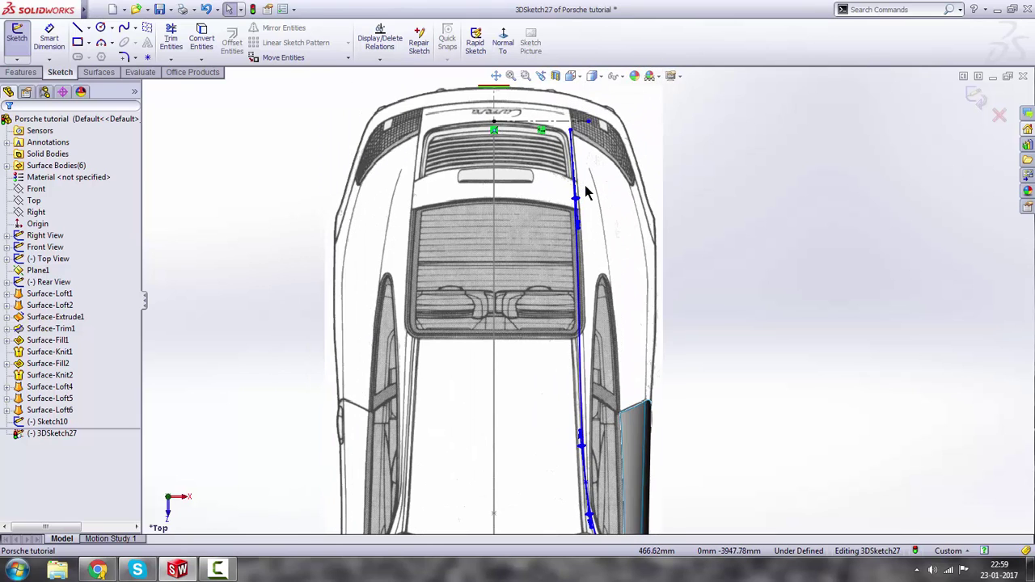
scroll(587, 198, down, 1)
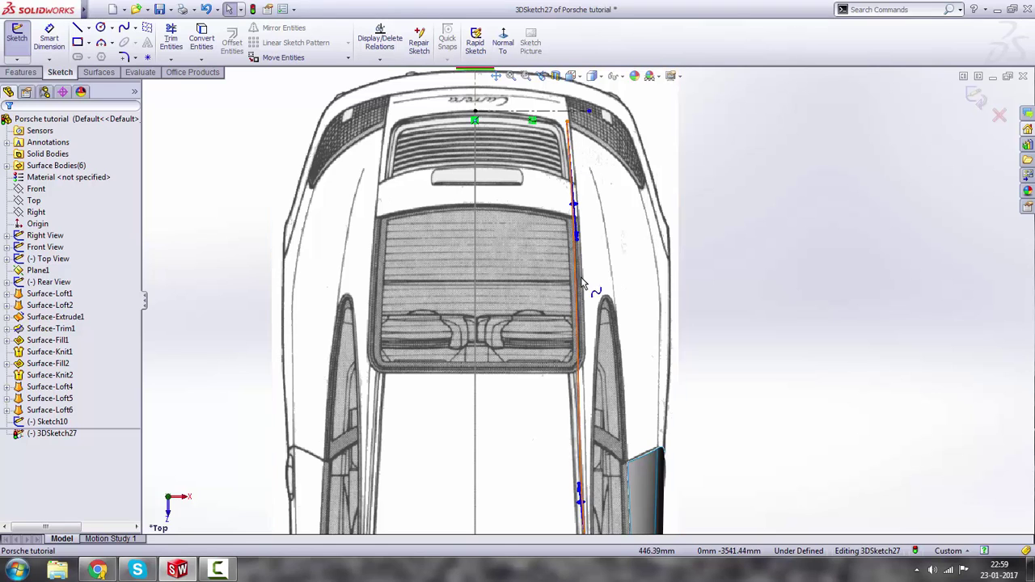
scroll(590, 343, up, 2)
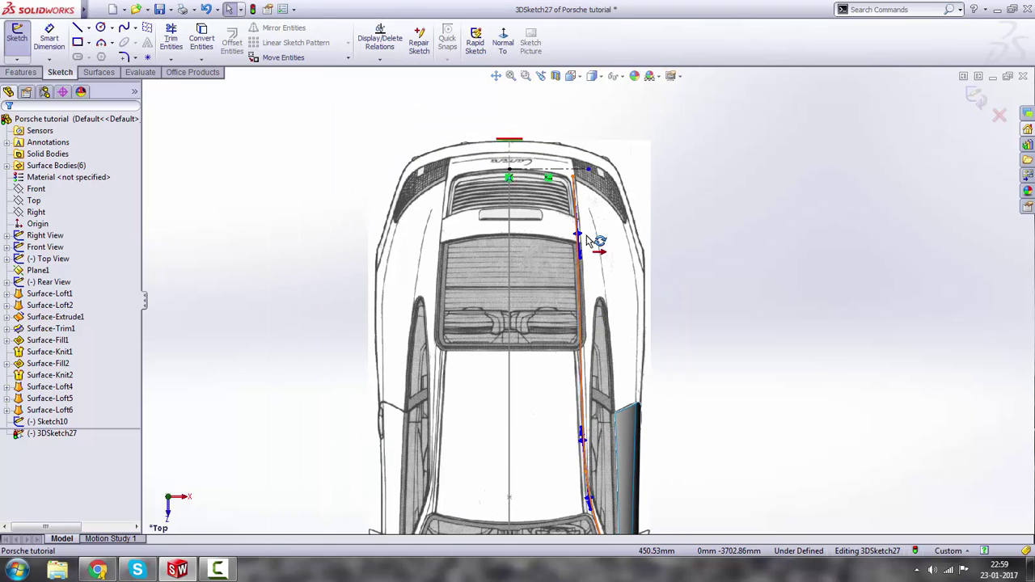
scroll(583, 340, down, 2)
scroll(582, 307, up, 3)
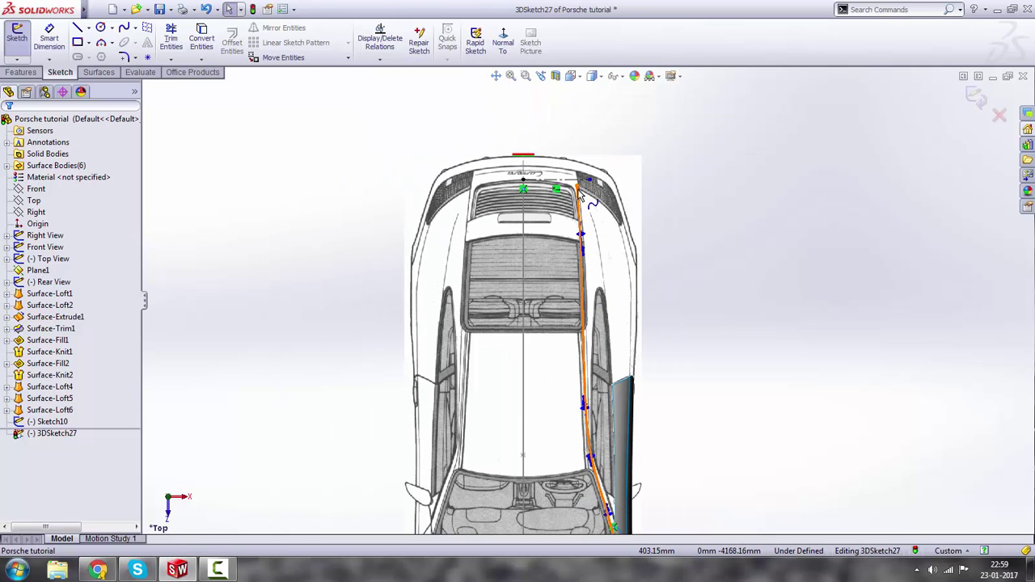
Make the spline's rear endpoint coincident with the rear construction line in the top view.
scroll(579, 222, down, 5)
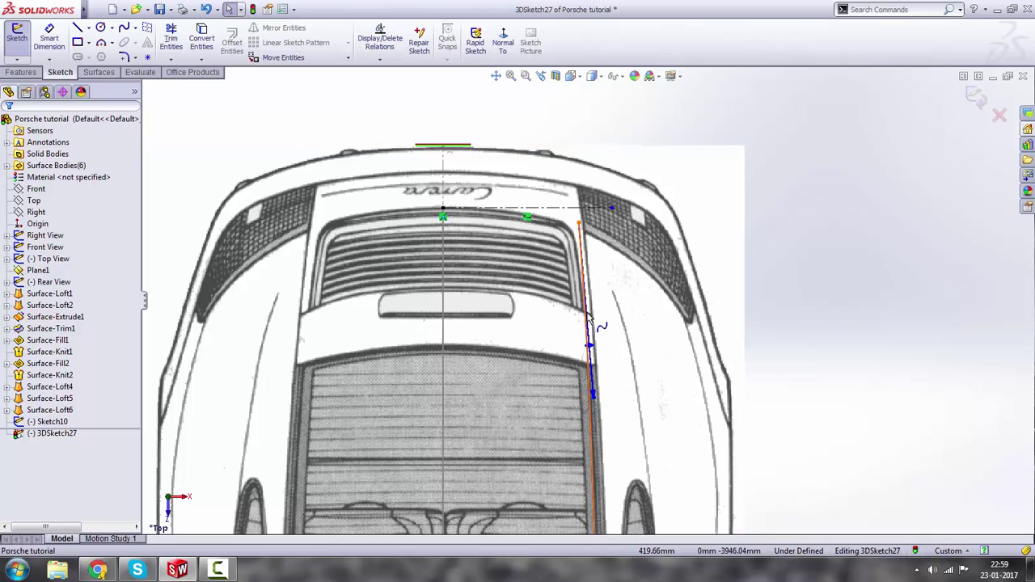
click(579, 224)
ctrl+click(576, 210)
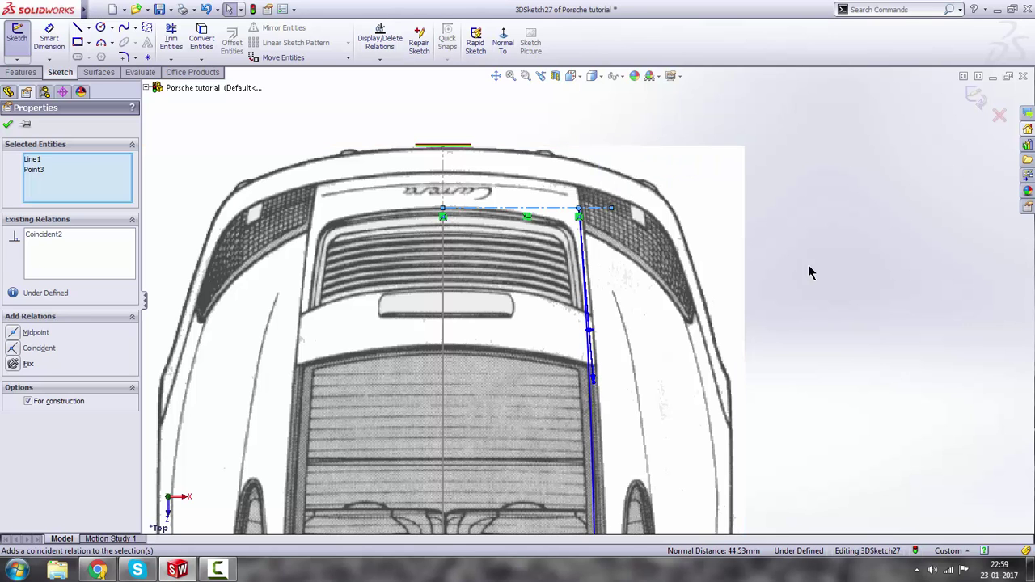
click(863, 286)
key(space)
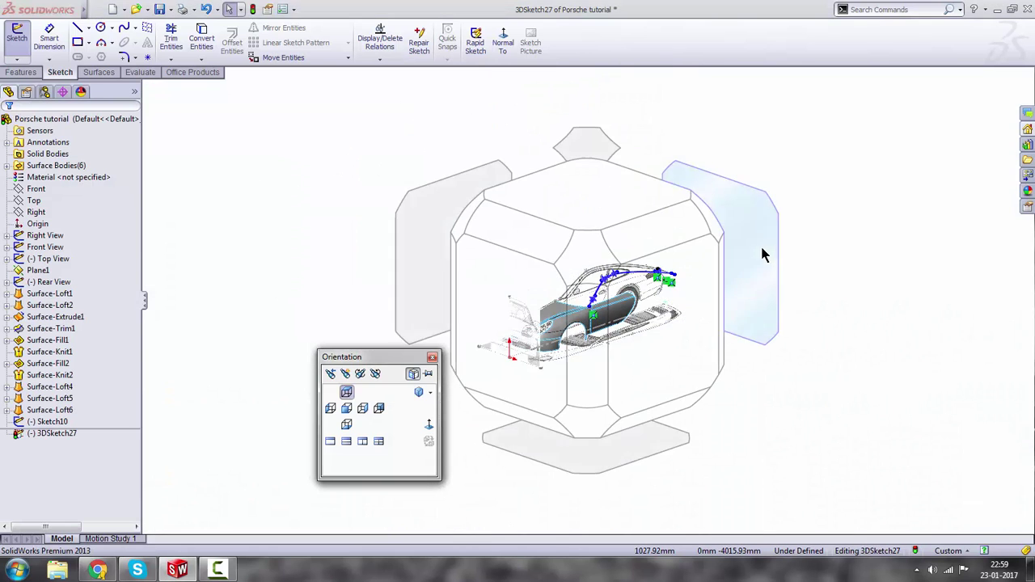
Adjust the tangent handle at the spline's rear endpoint in the back view to follow the rear window's side edge.
click(762, 254)
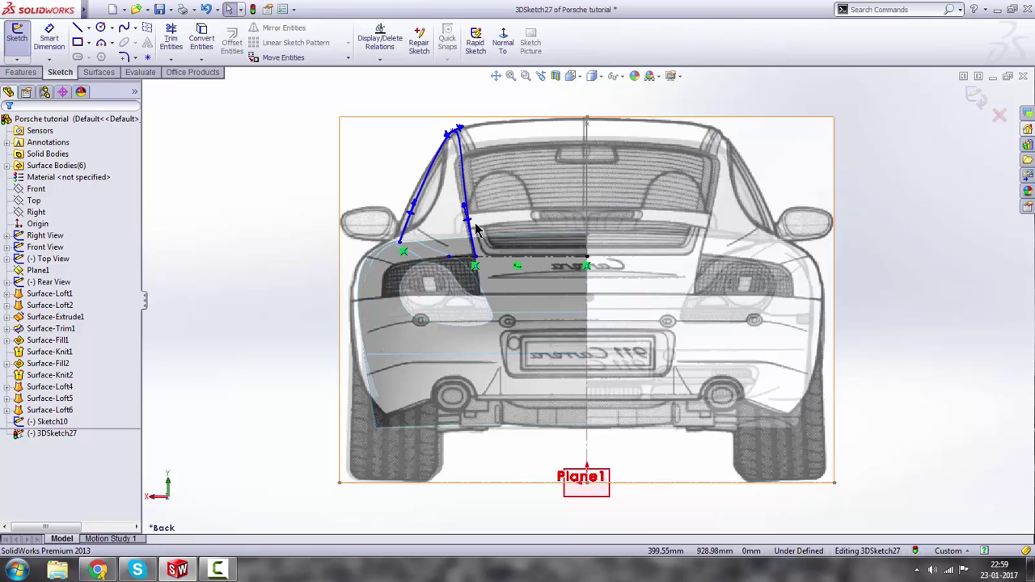
scroll(485, 295, up, 3)
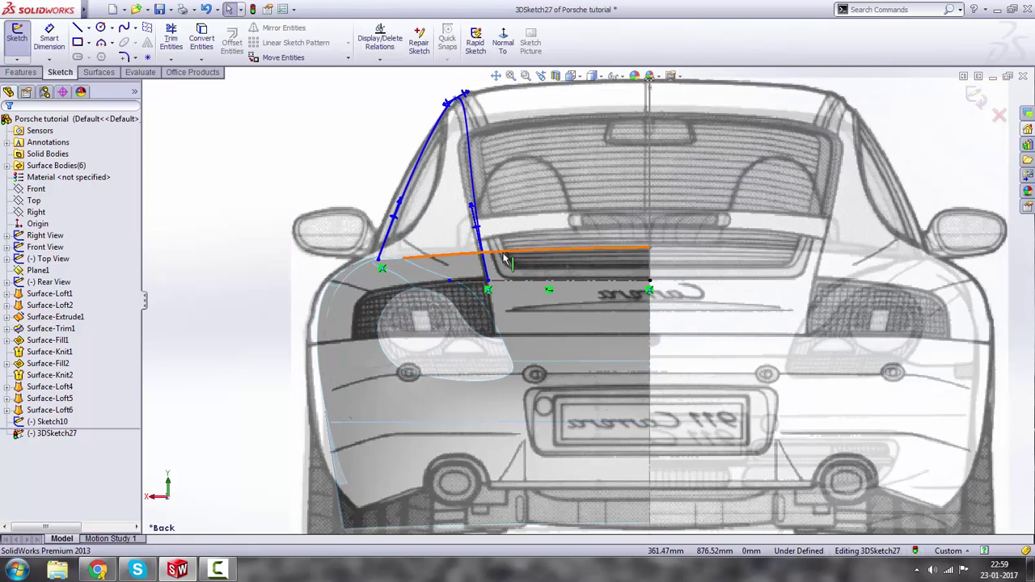
click(480, 207)
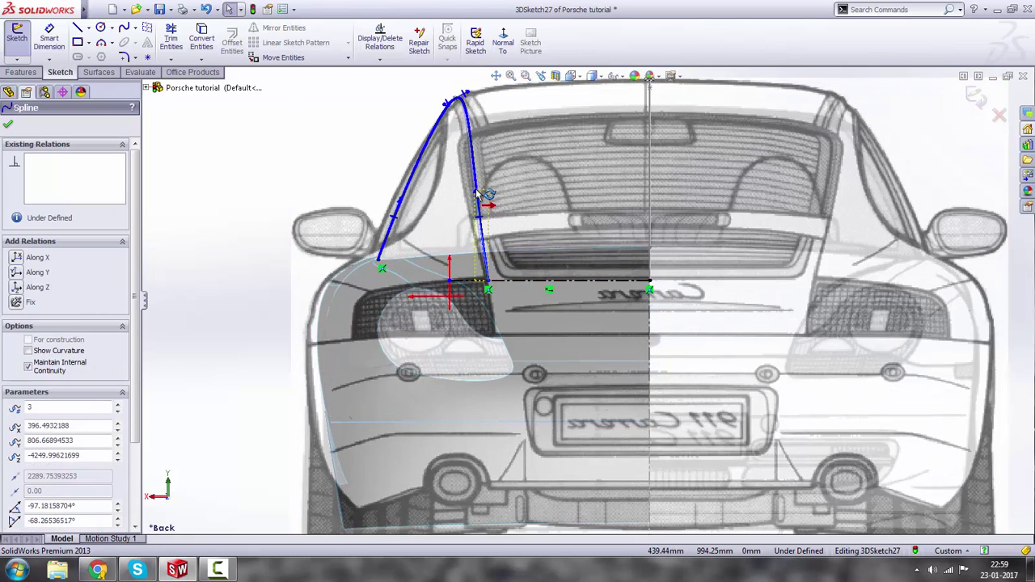
drag(477, 193, 480, 191)
click(287, 177)
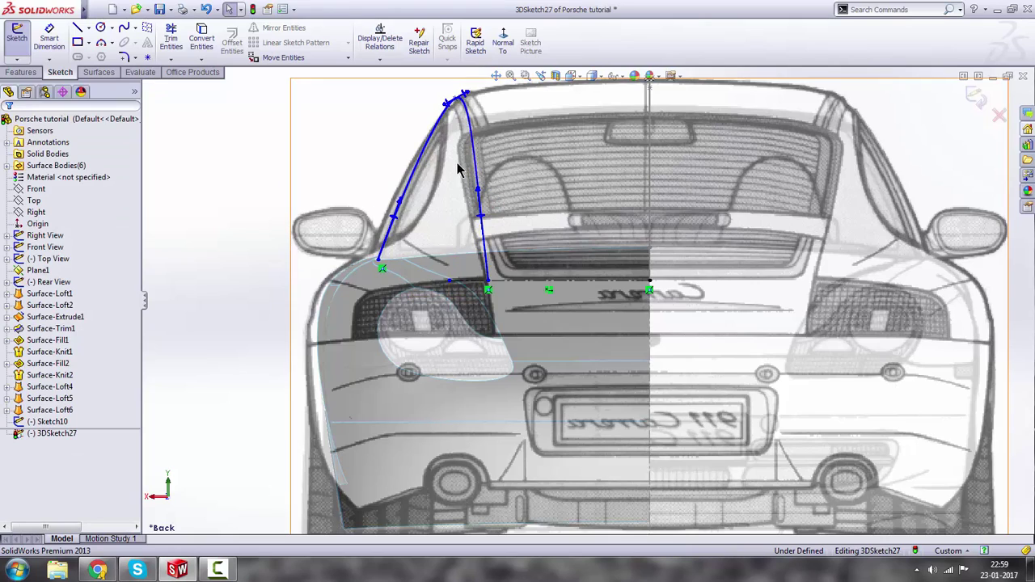
Fine-tune the rear endpoint's tangent handle in the right view so the spline follows the lower edge of the rear window.
key(space)
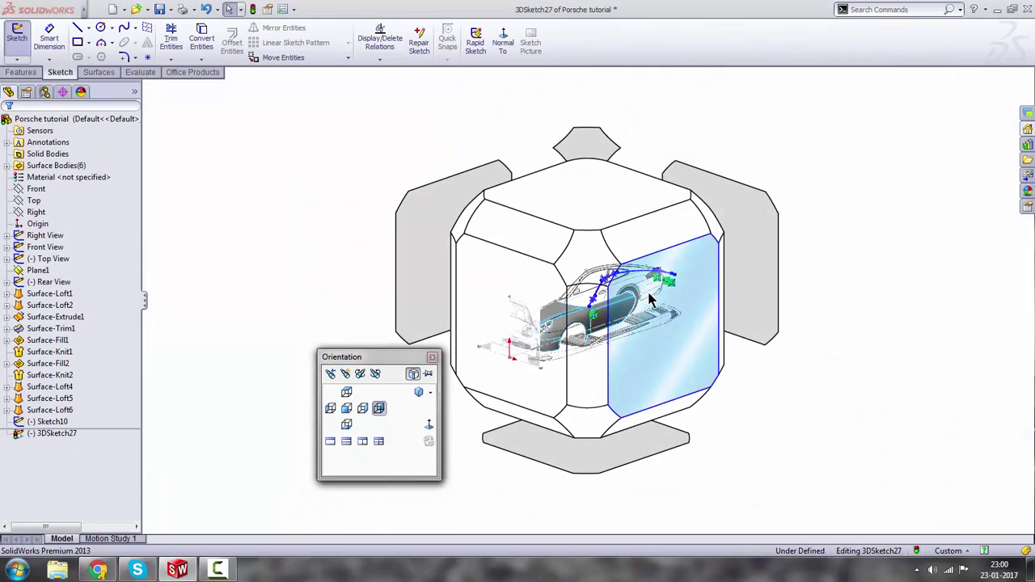
click(649, 297)
scroll(857, 291, down, 5)
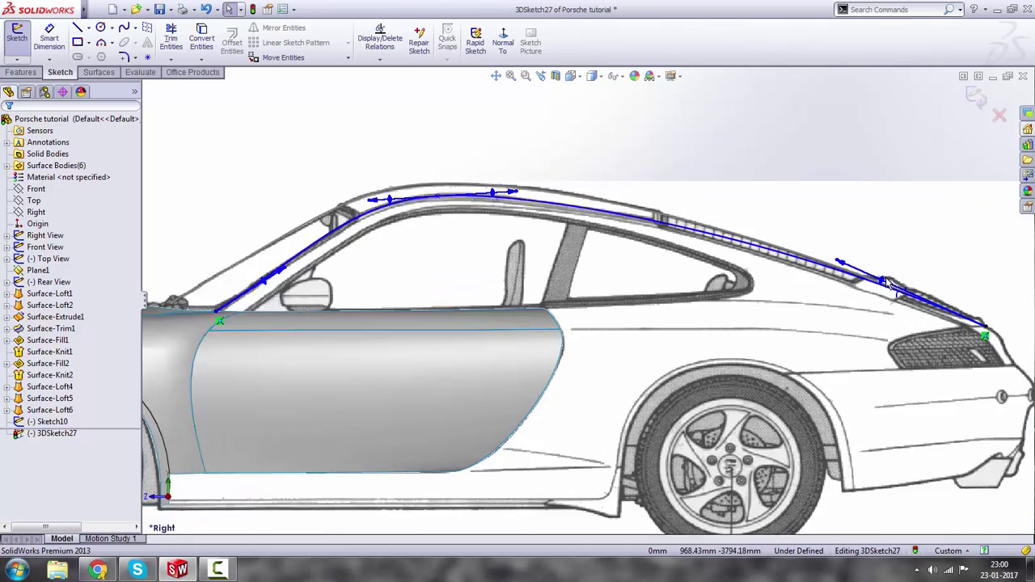
scroll(857, 273, down, 2)
click(815, 261)
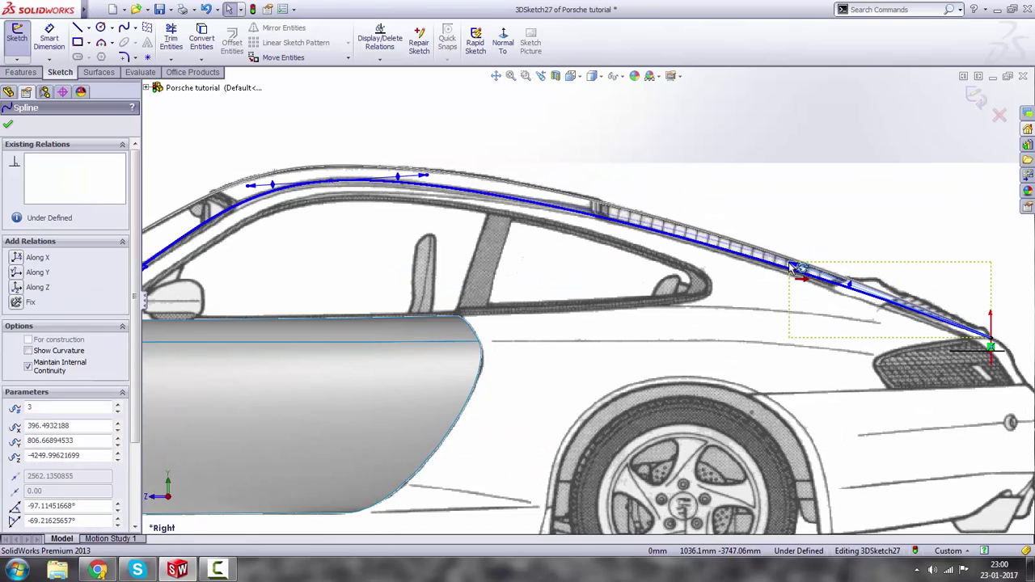
drag(788, 264, 789, 263)
Compare the spline's rear endpoint with the tail-light corner and engine lid edge in the right and back views.
scroll(920, 344, down, 2)
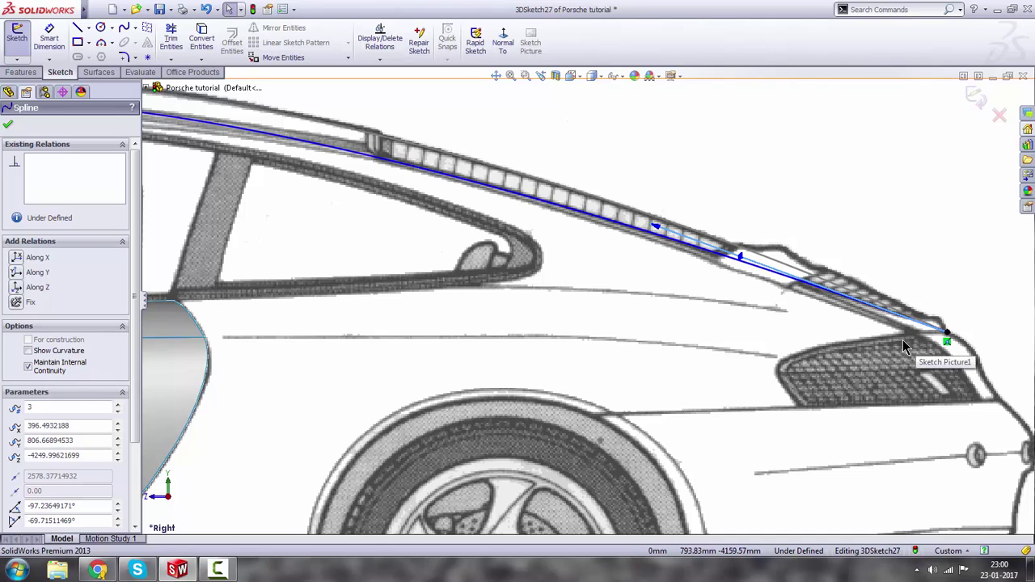
scroll(914, 344, up, 1)
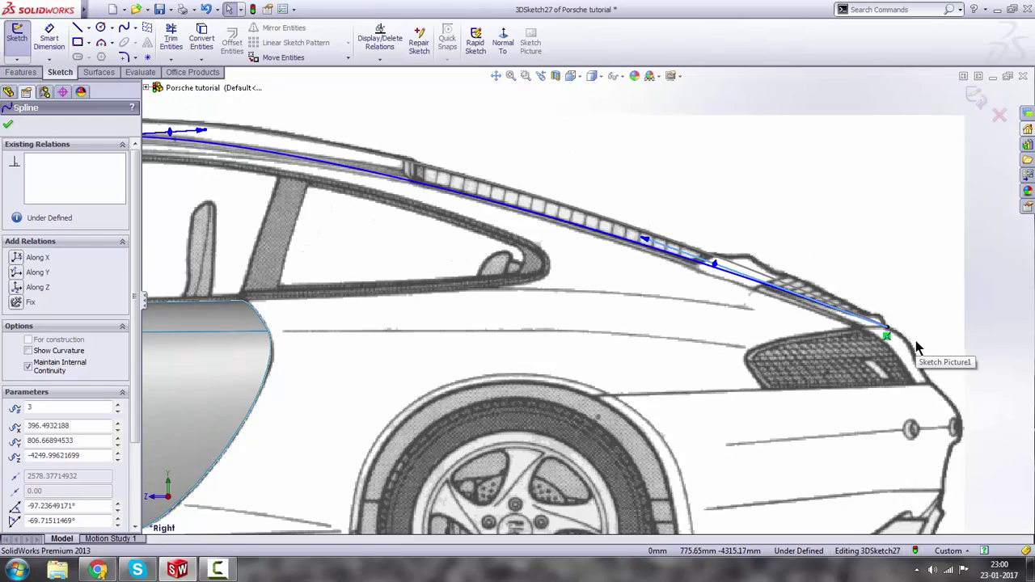
middle_drag(880, 346, 749, 360)
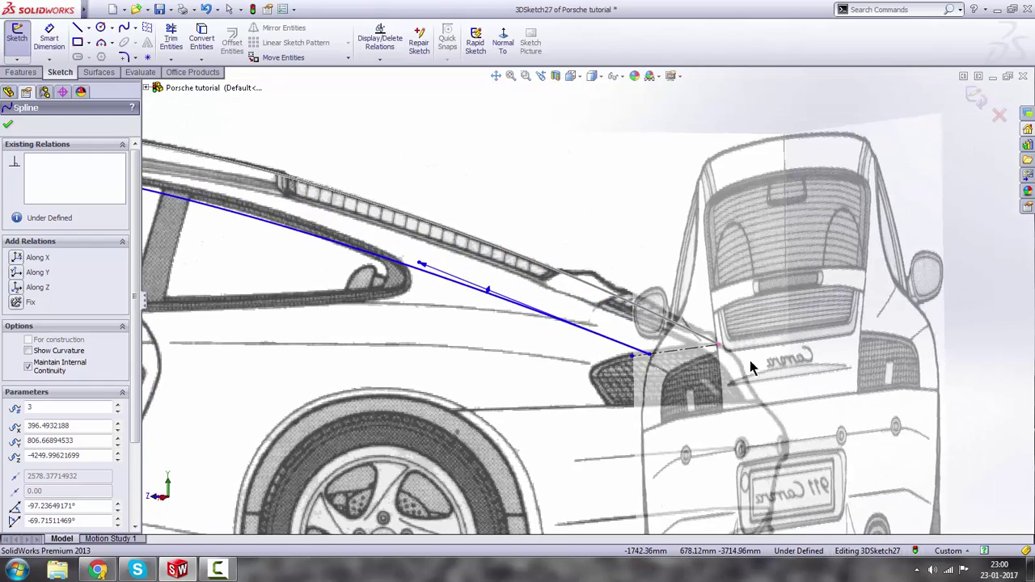
key(space)
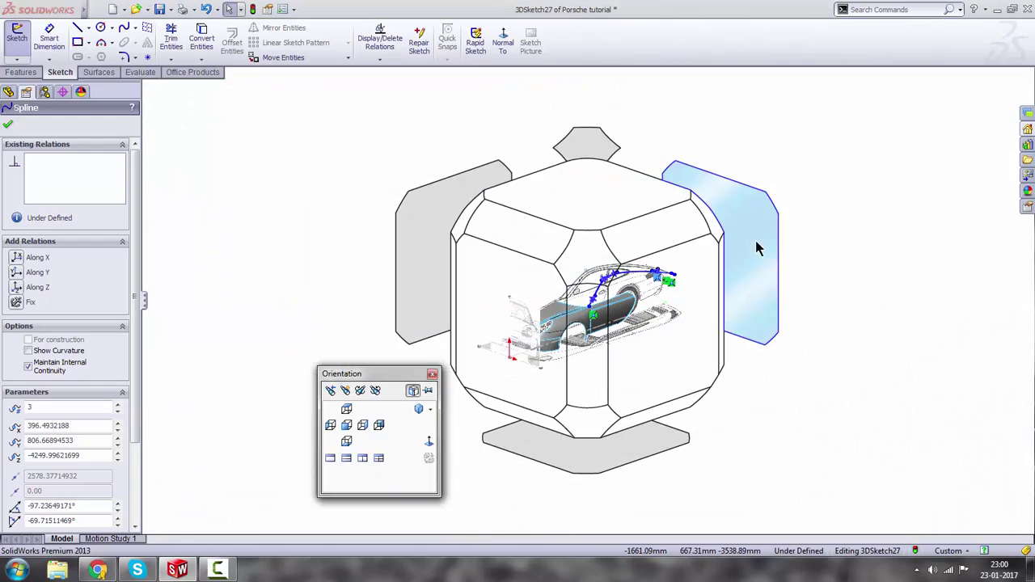
click(752, 230)
scroll(499, 276, down, 3)
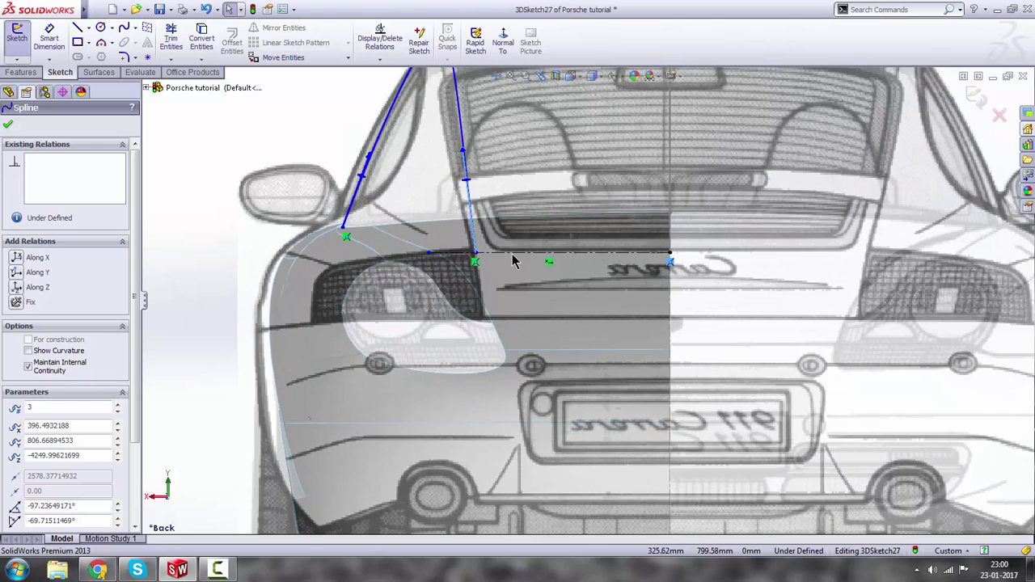
click(181, 274)
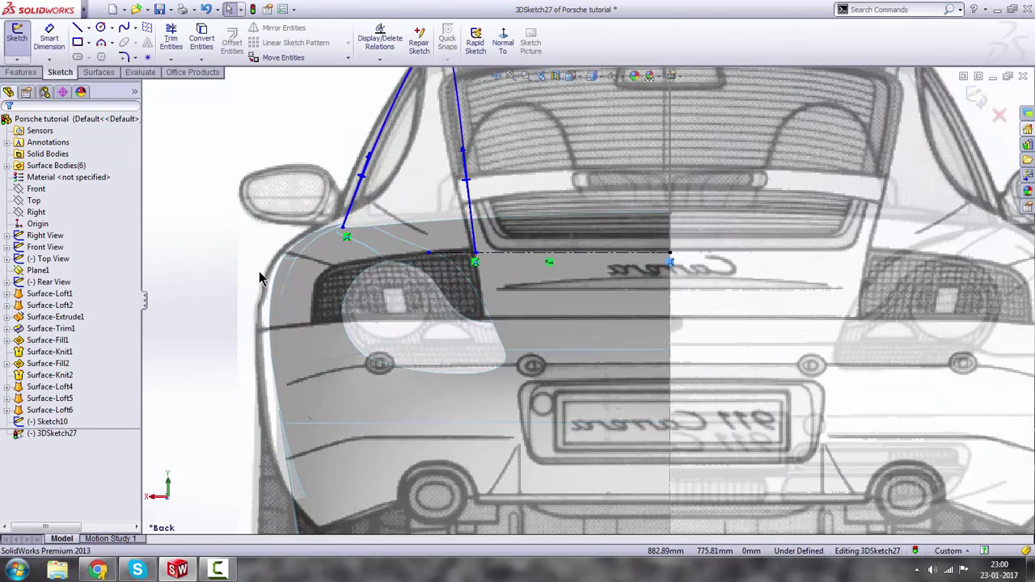
key(space)
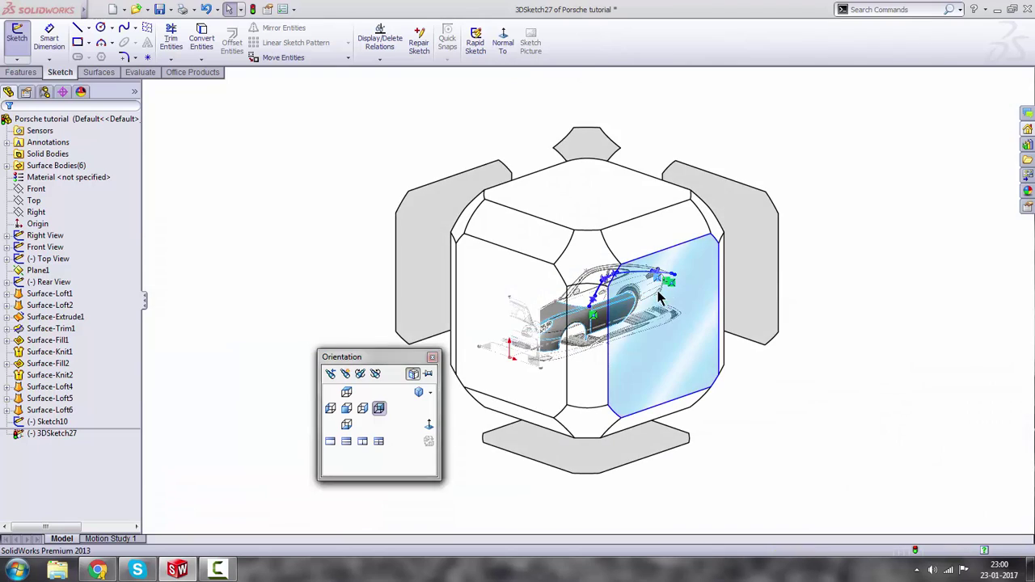
click(662, 299)
scroll(788, 291, down, 5)
scroll(774, 312, down, 2)
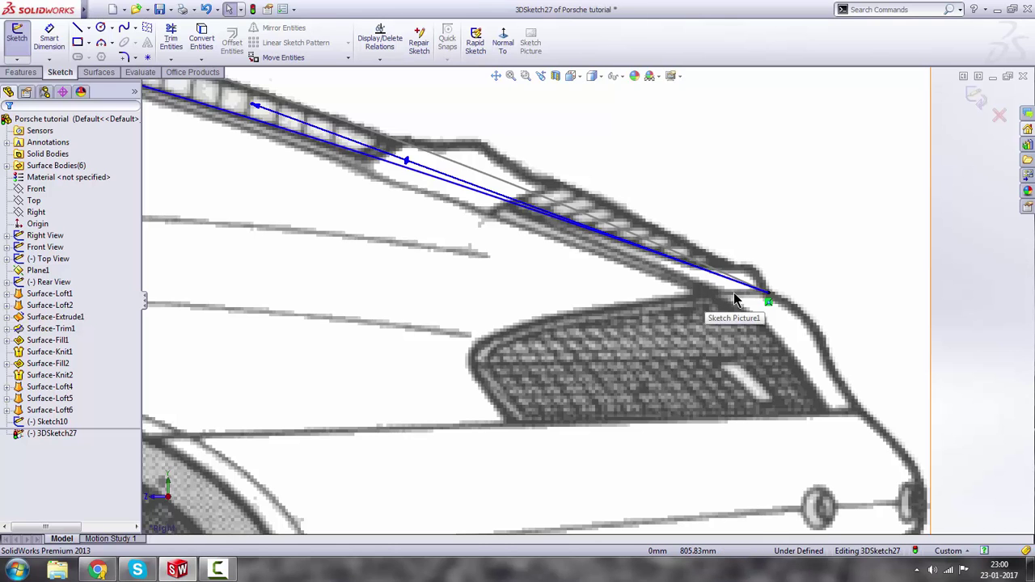
Delete the horizontal construction line attached to the spline's rear endpoint.
middle_drag(730, 312, 730, 325)
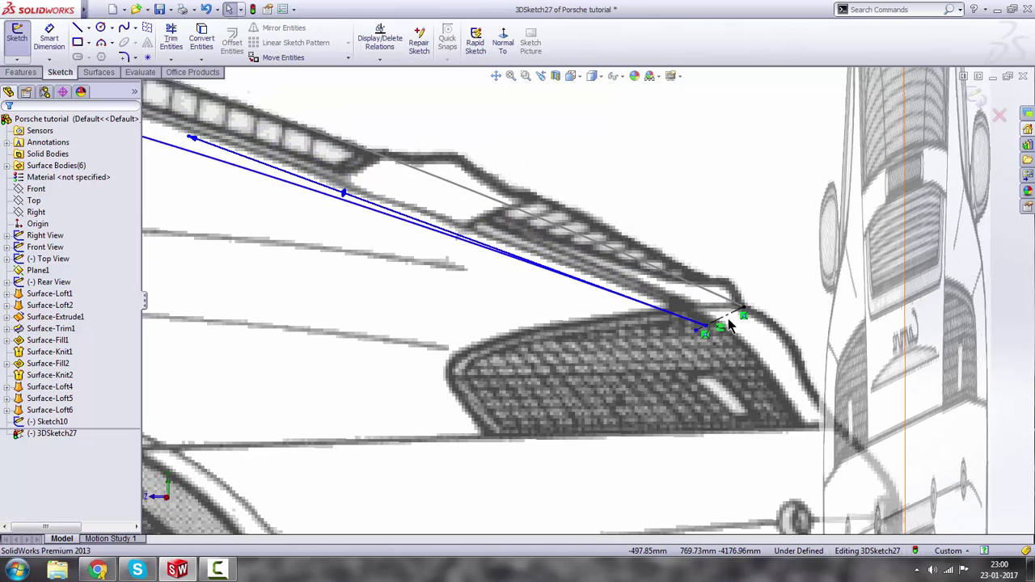
click(727, 324)
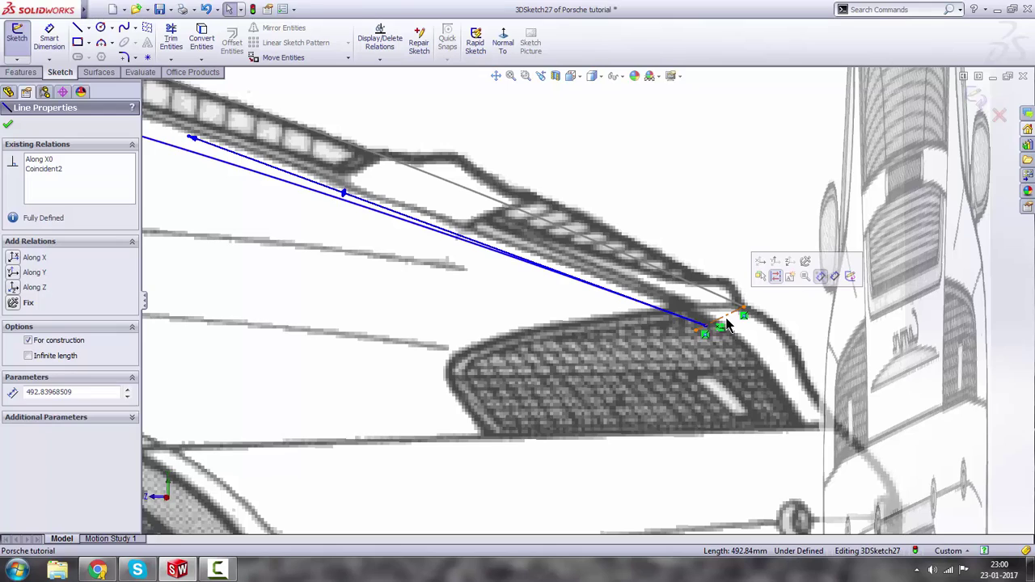
key(Delete)
Move the spline's rear endpoint forward to the tail light's upper corner in the right view, at about Y 805, Z -4188 mm.
key(space)
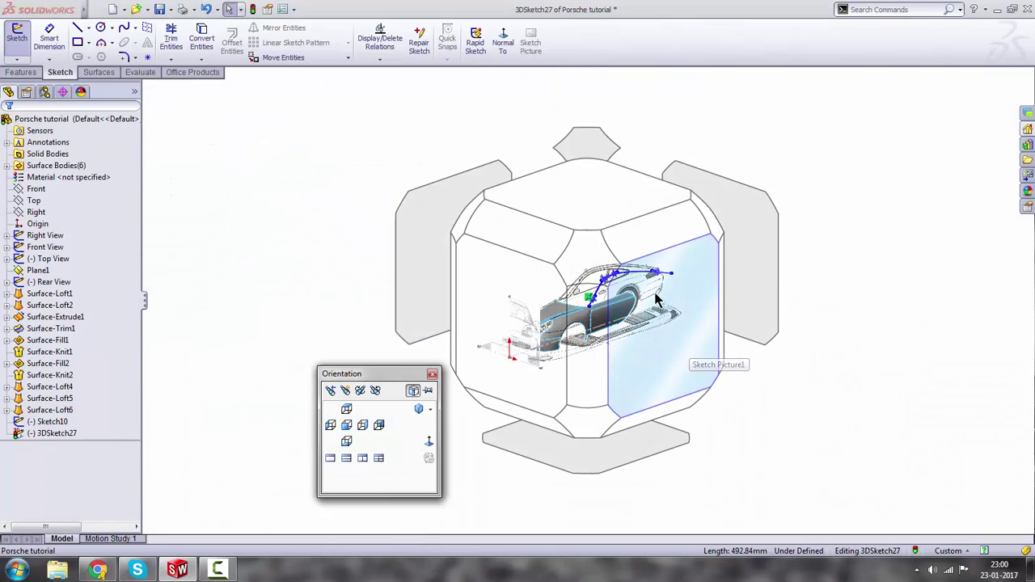
click(671, 295)
scroll(796, 283, down, 4)
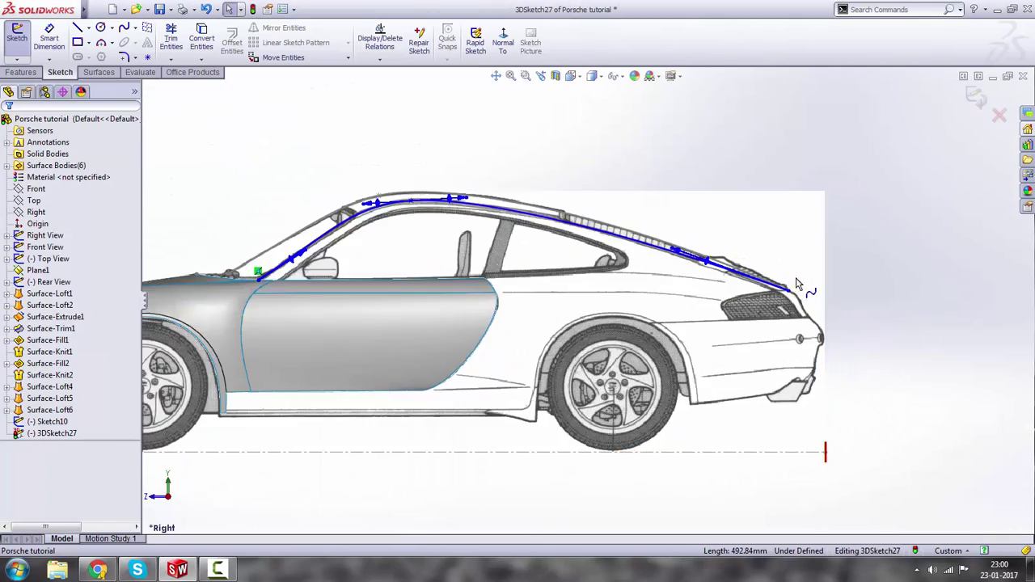
scroll(796, 283, down, 6)
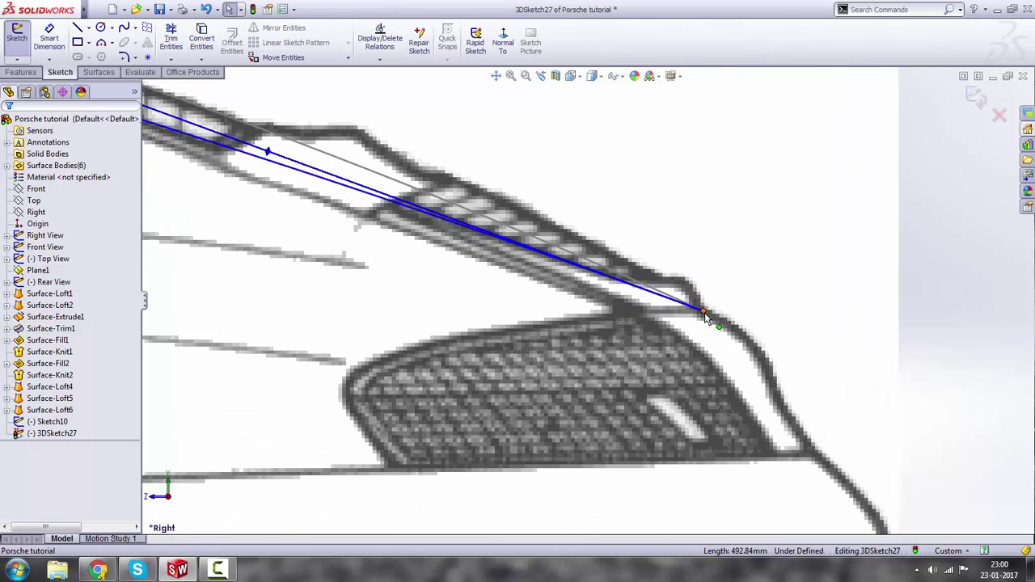
drag(705, 315, 641, 314)
Readjust the rear endpoint's tangent handle in the right view to the rear window's lower edge and check the whole roof curve.
scroll(635, 319, up, 3)
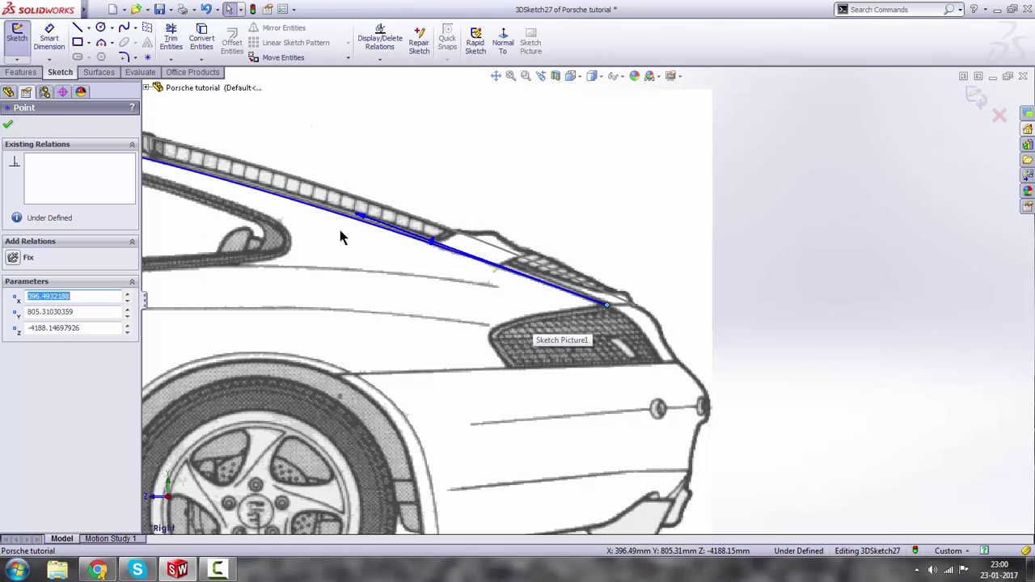
scroll(340, 235, up, 3)
scroll(530, 268, down, 3)
click(600, 289)
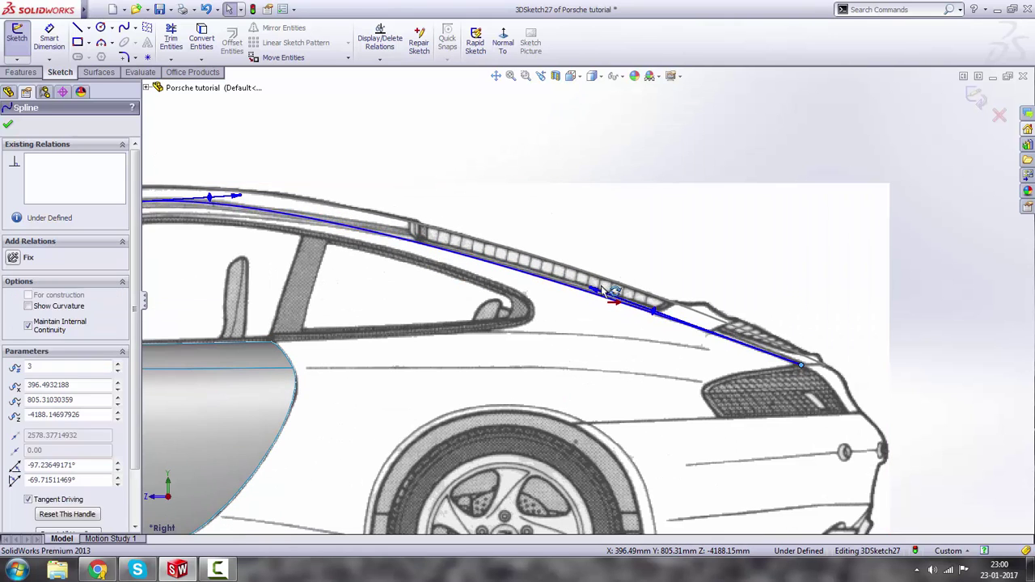
drag(601, 287, 622, 290)
scroll(351, 279, up, 3)
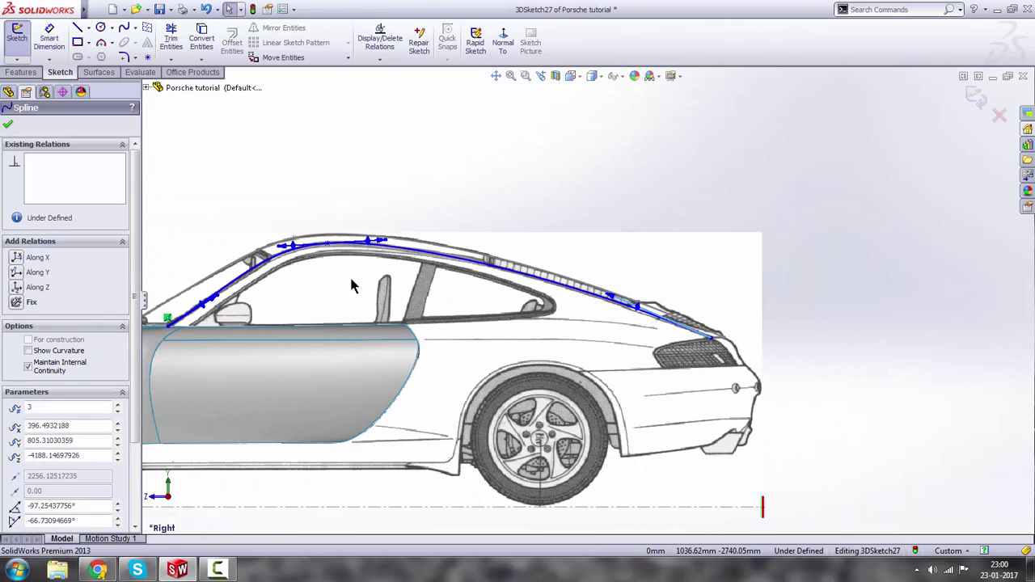
scroll(324, 277, down, 5)
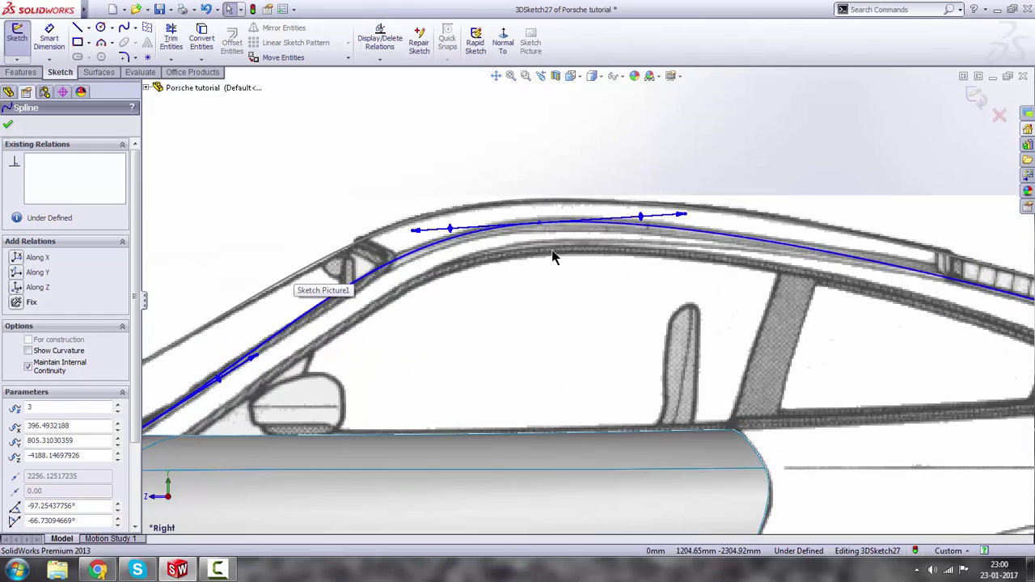
scroll(828, 310, up, 5)
scroll(845, 360, down, 6)
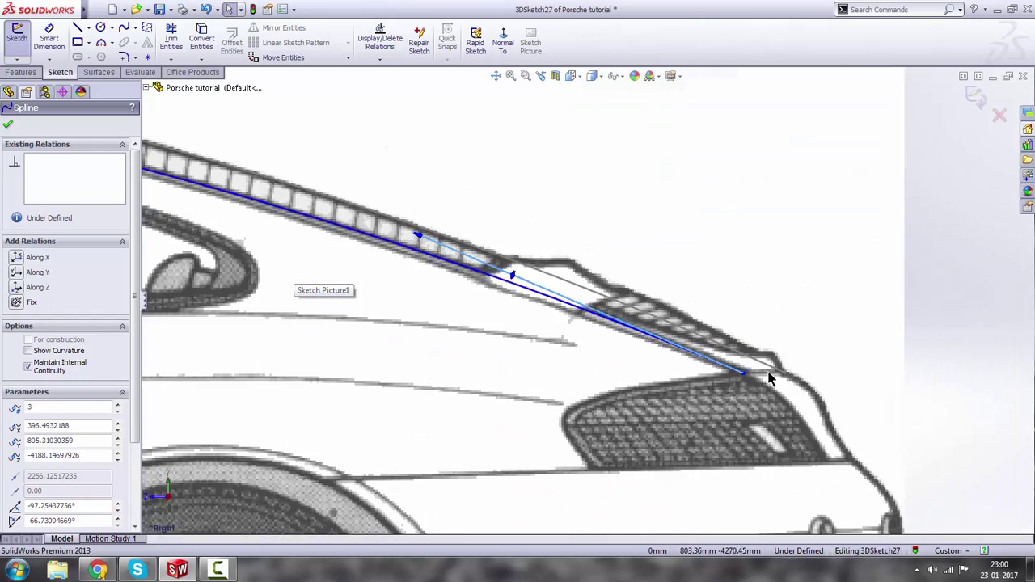
Move the spline's rear endpoint outward in the top view to the seam beside the tail light, at about X 411 mm.
key(space)
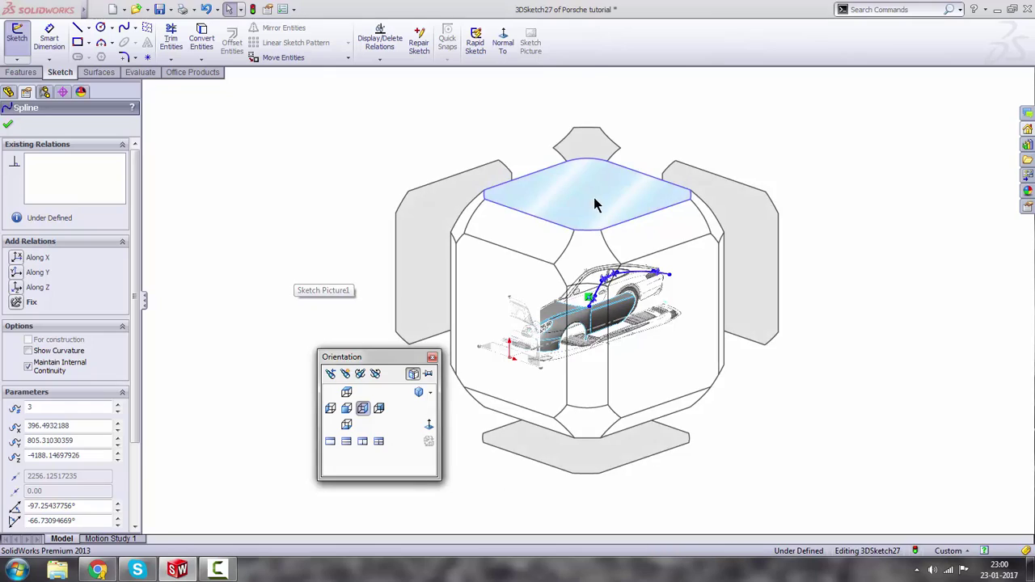
click(595, 204)
scroll(629, 195, down, 4)
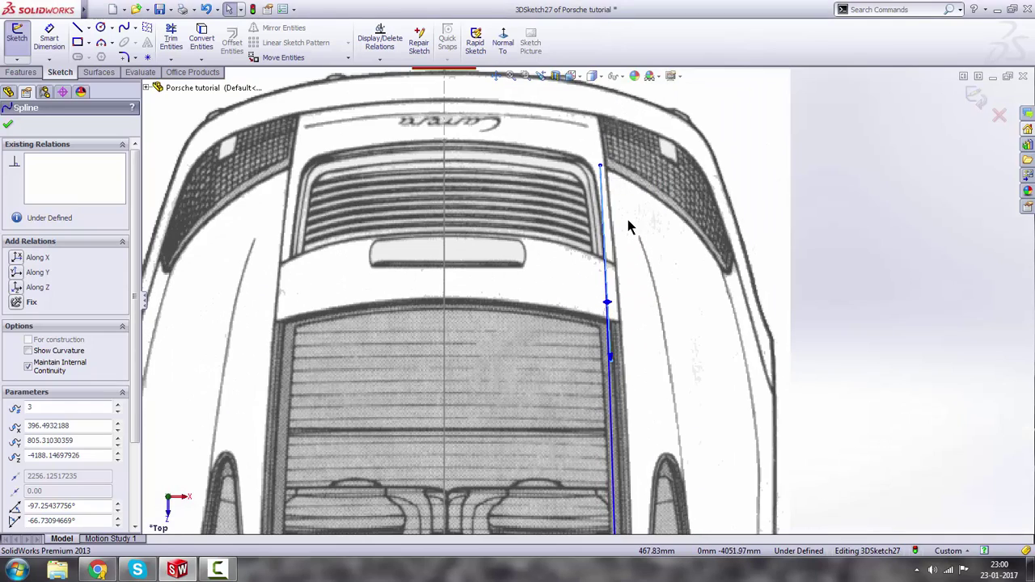
scroll(611, 182, down, 2)
scroll(601, 174, down, 2)
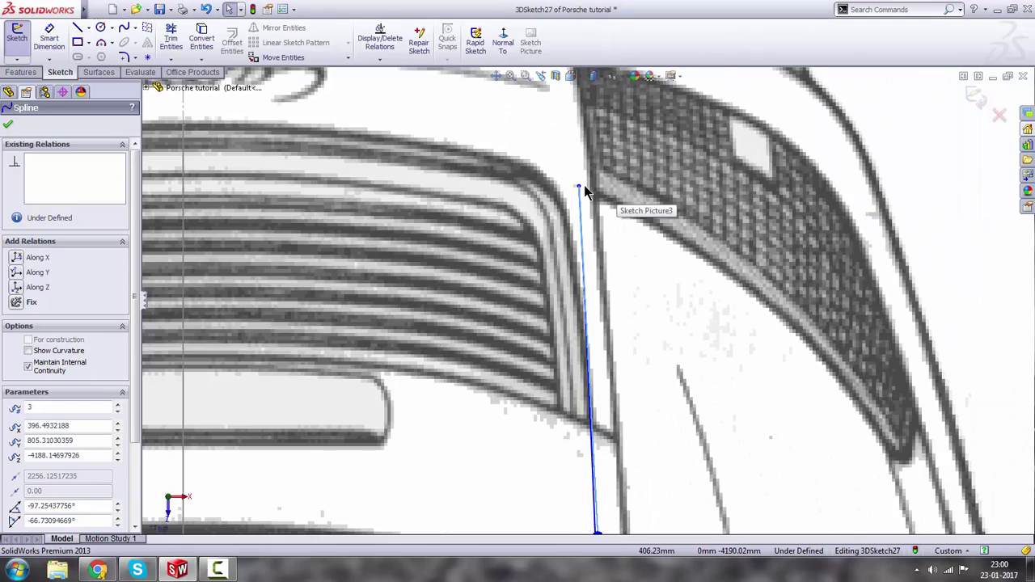
click(579, 187)
drag(593, 187, 595, 187)
Adjust the rear endpoint's tangent handle in the top view so the spline follows the rear window's side edge.
scroll(630, 250, up, 5)
scroll(633, 413, up, 1)
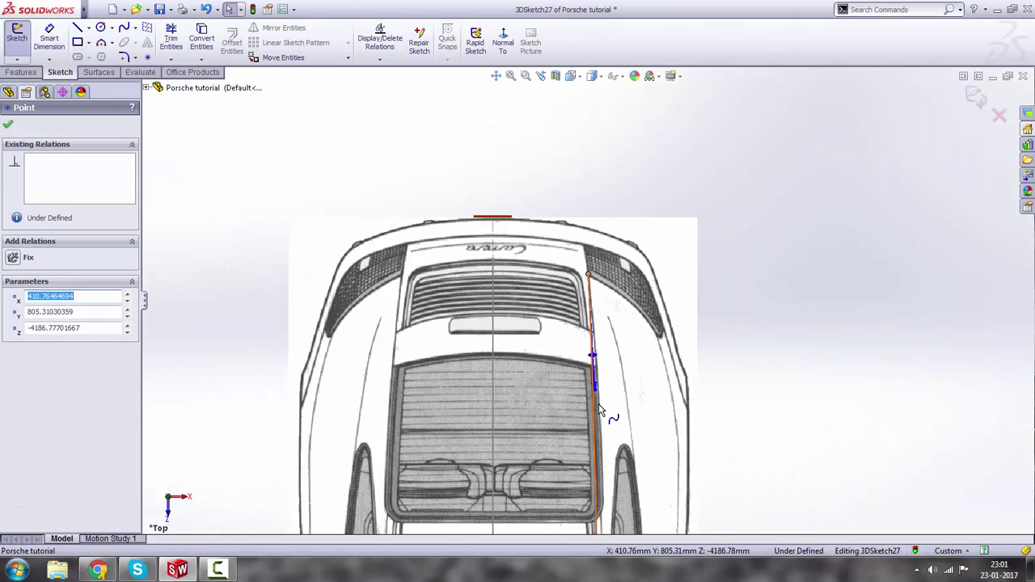
scroll(598, 376, down, 3)
click(593, 368)
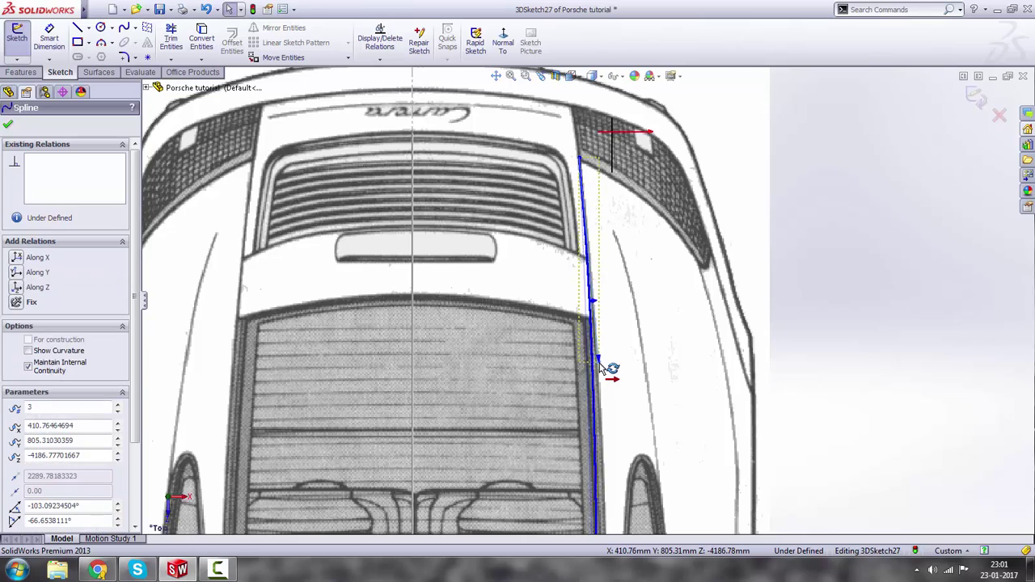
scroll(610, 404, up, 3)
scroll(615, 461, down, 4)
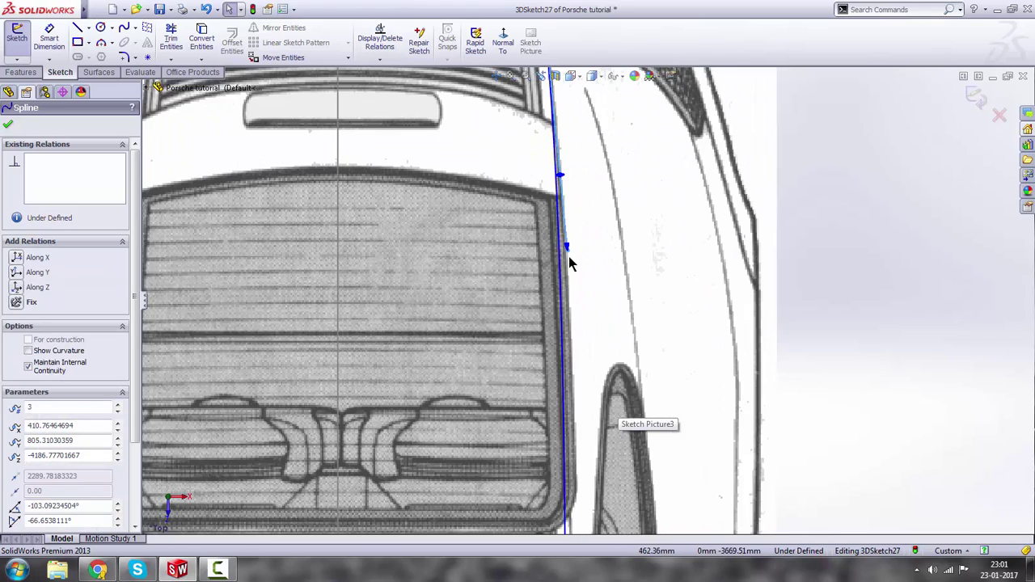
scroll(593, 416, up, 5)
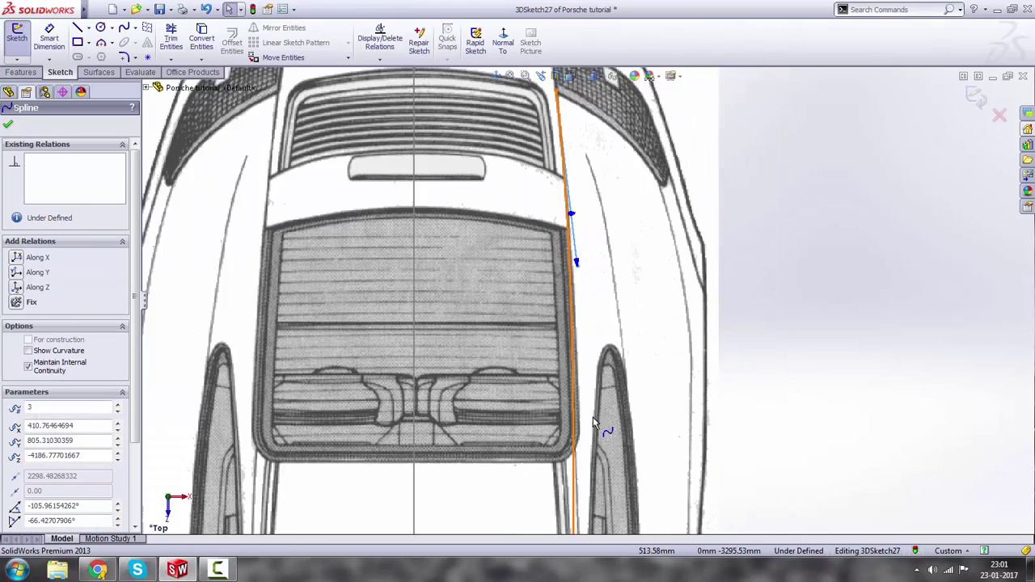
Adjust the tangent handle at the spline's roof point in the top view to follow the blueprint's roof side edge.
scroll(599, 437, down, 3)
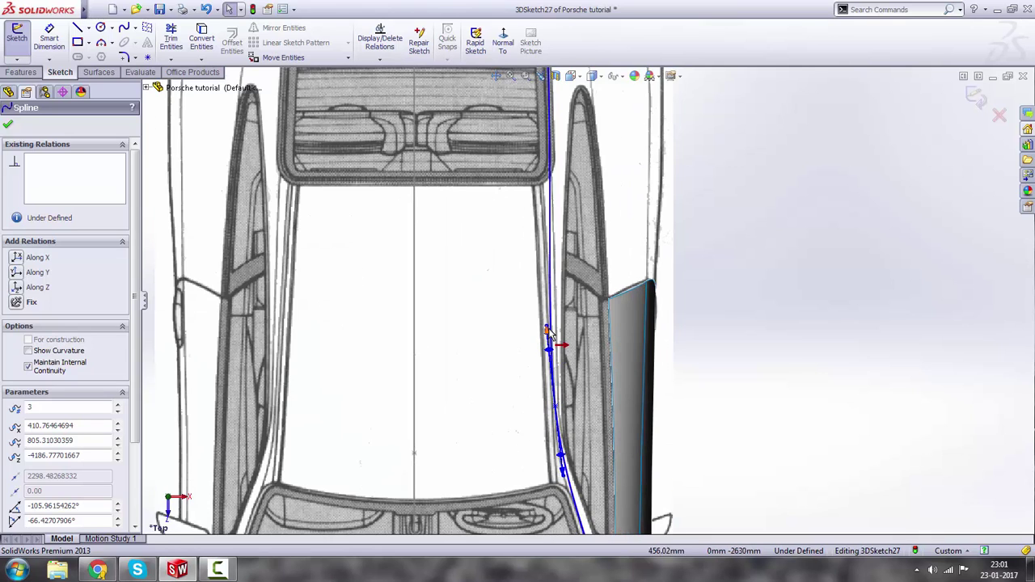
drag(556, 331, 551, 332)
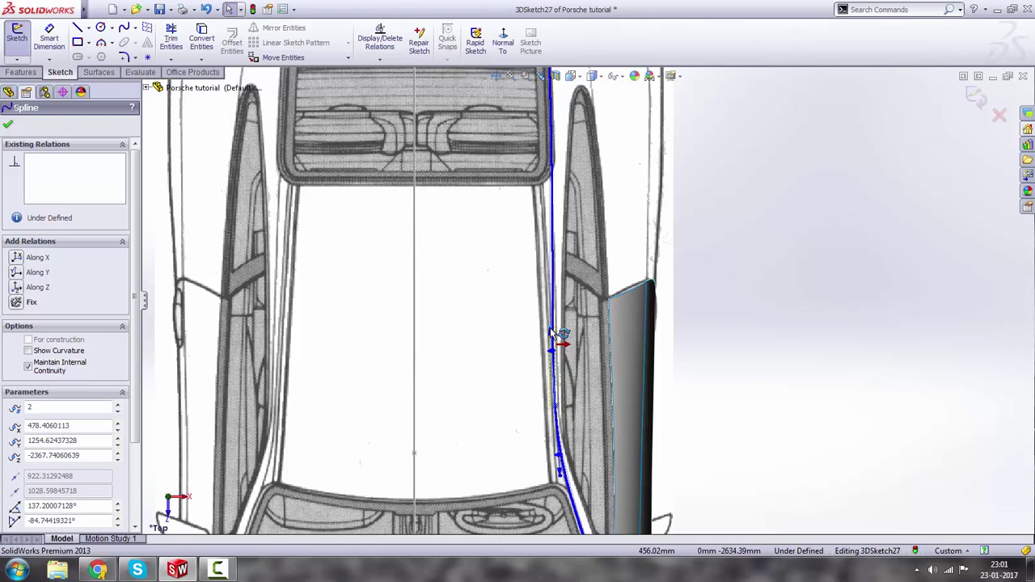
click(734, 392)
scroll(734, 392, up, 4)
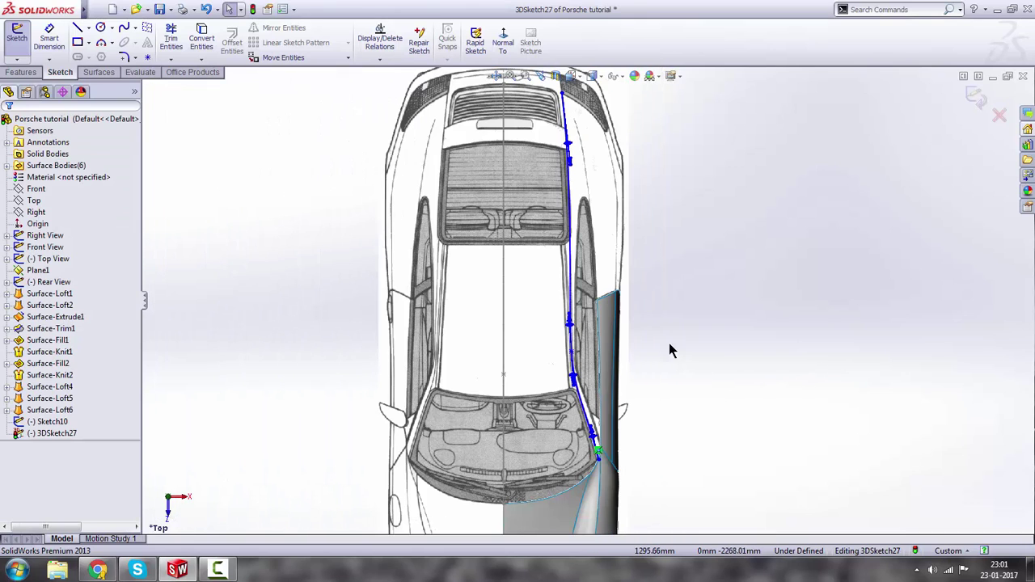
Check the roof side spline against the top and side blueprints and close its 3D sketch.
scroll(582, 203, down, 6)
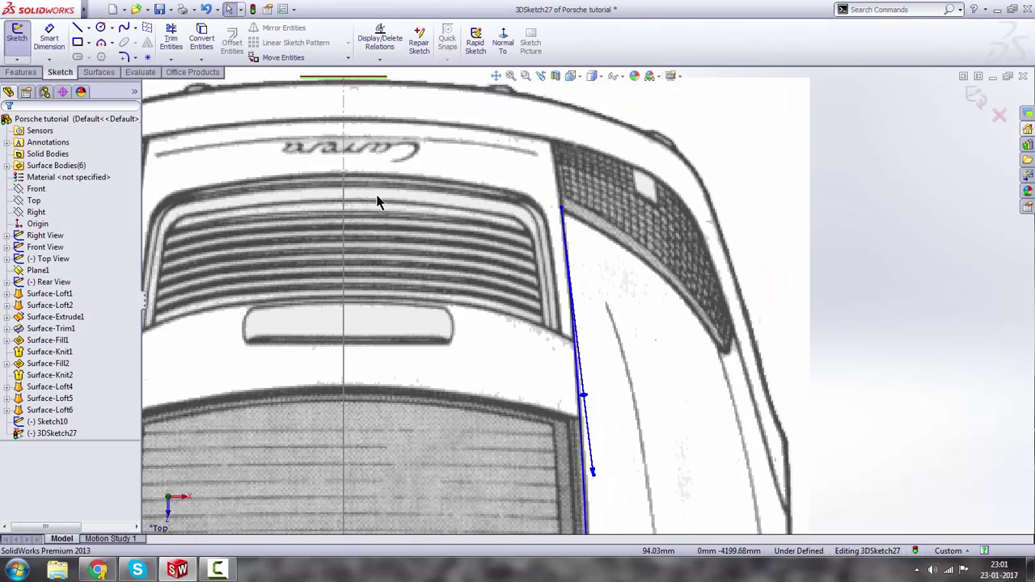
scroll(645, 324, up, 6)
key(space)
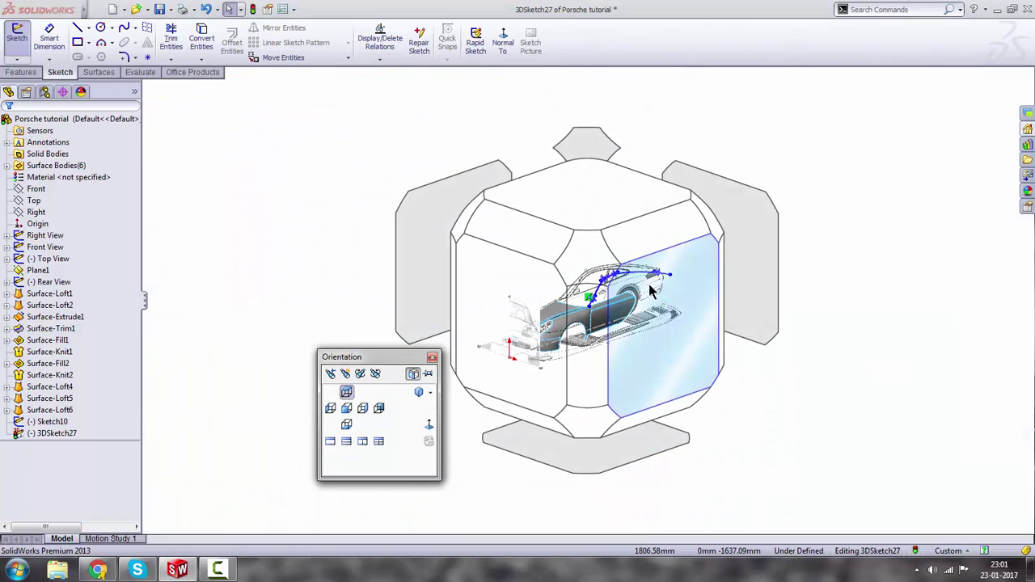
click(651, 291)
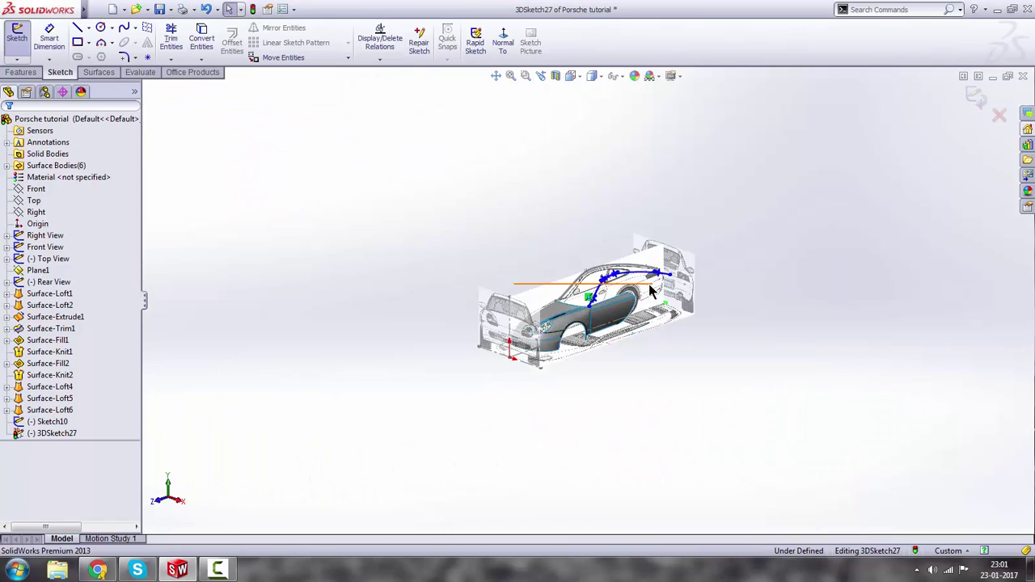
scroll(859, 302, down, 5)
scroll(360, 232, up, 2)
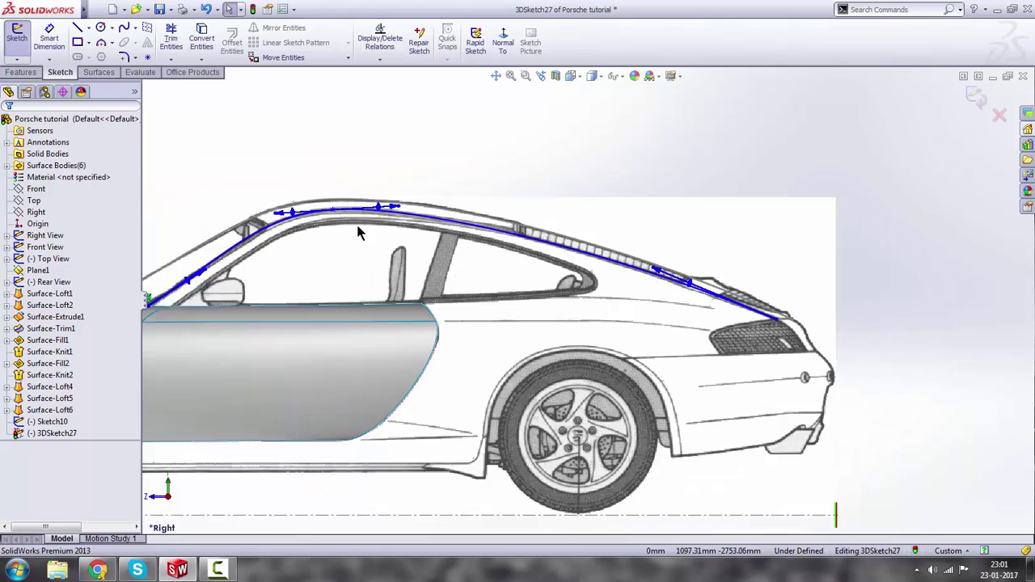
scroll(578, 303, up, 2)
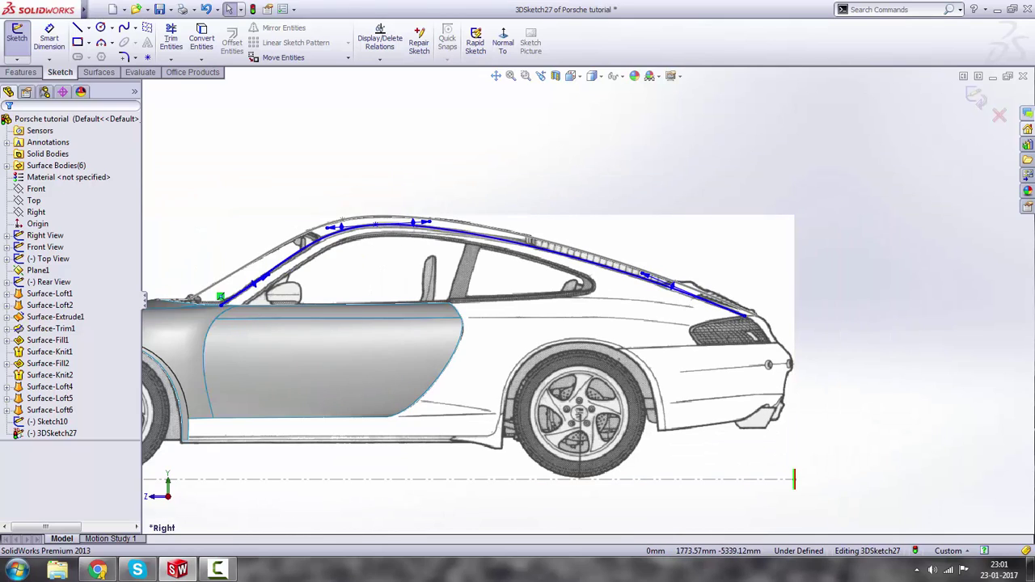
click(973, 97)
Start a new 3D sketch and draw a two-point spline from the windshield's lower side corner to the front end of the roof centreline profile.
mouse_move(502, 380)
middle_down()
mouse_move(499, 334)
mouse_move(445, 259)
middle_up()
key(space)
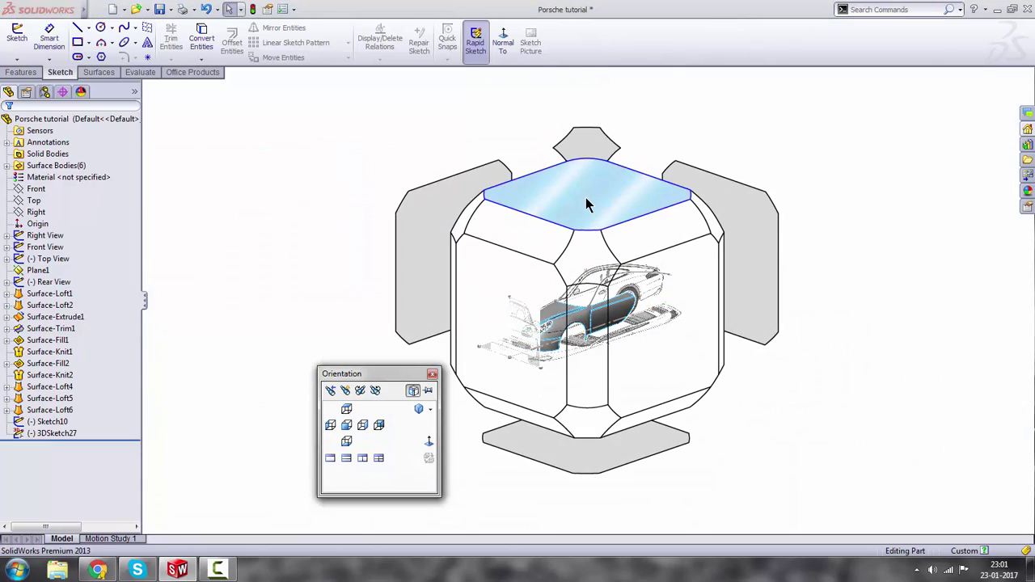
click(587, 205)
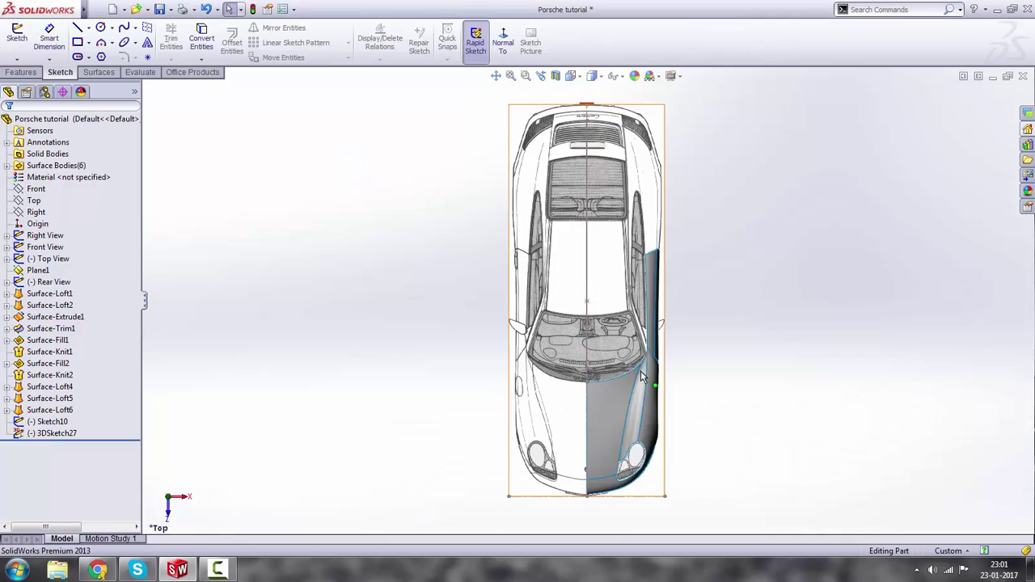
scroll(408, 370, down, 8)
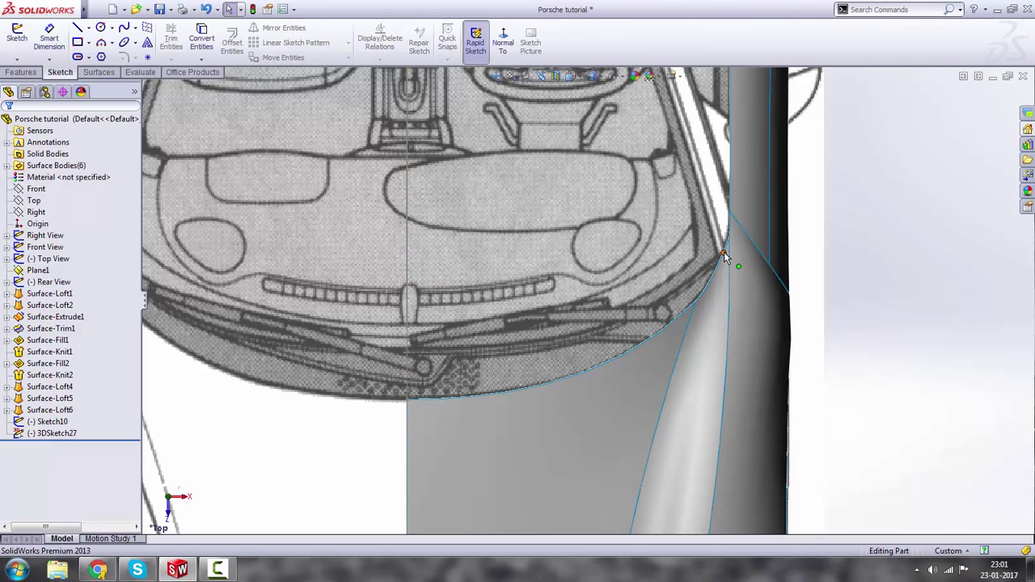
scroll(566, 231, up, 6)
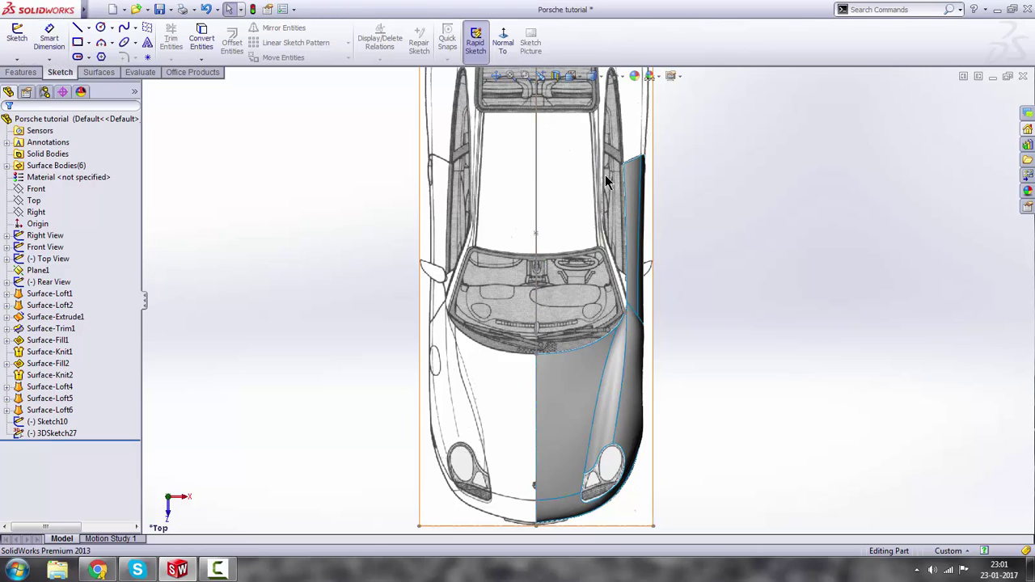
click(12, 62)
click(39, 85)
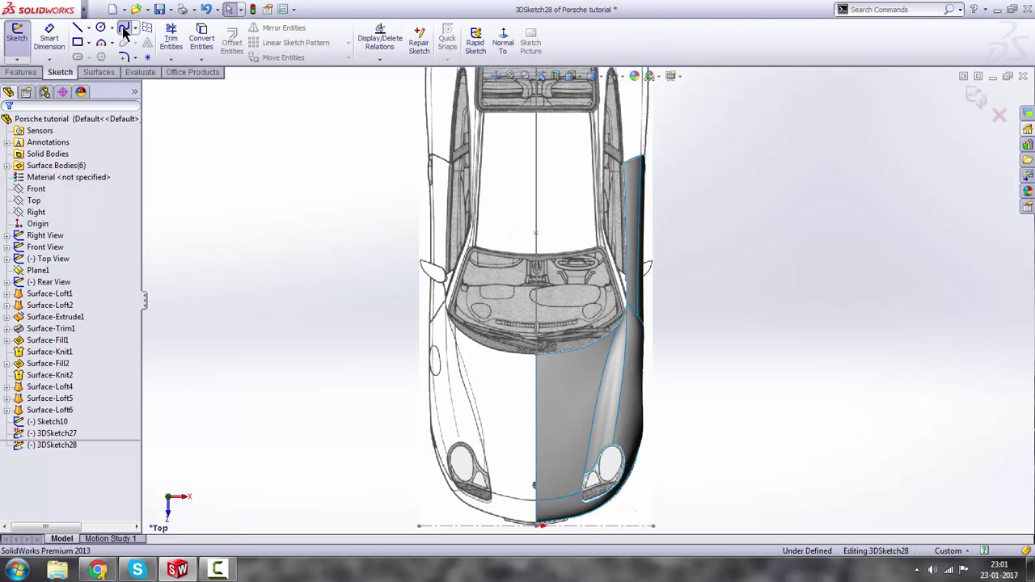
scroll(594, 323, down, 5)
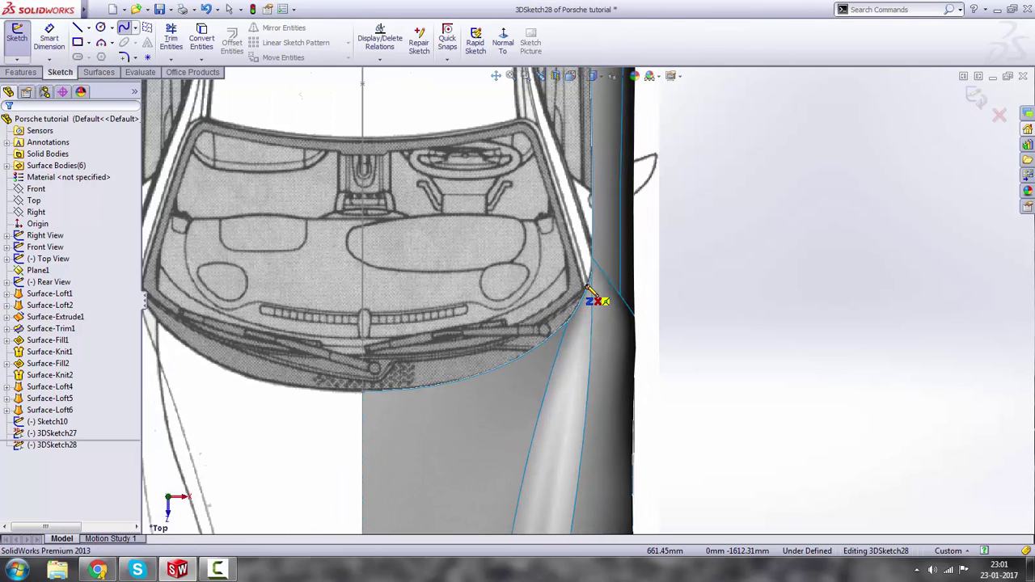
click(588, 287)
mouse_move(602, 295)
middle_down()
mouse_move(384, 344)
mouse_move(327, 338)
middle_up()
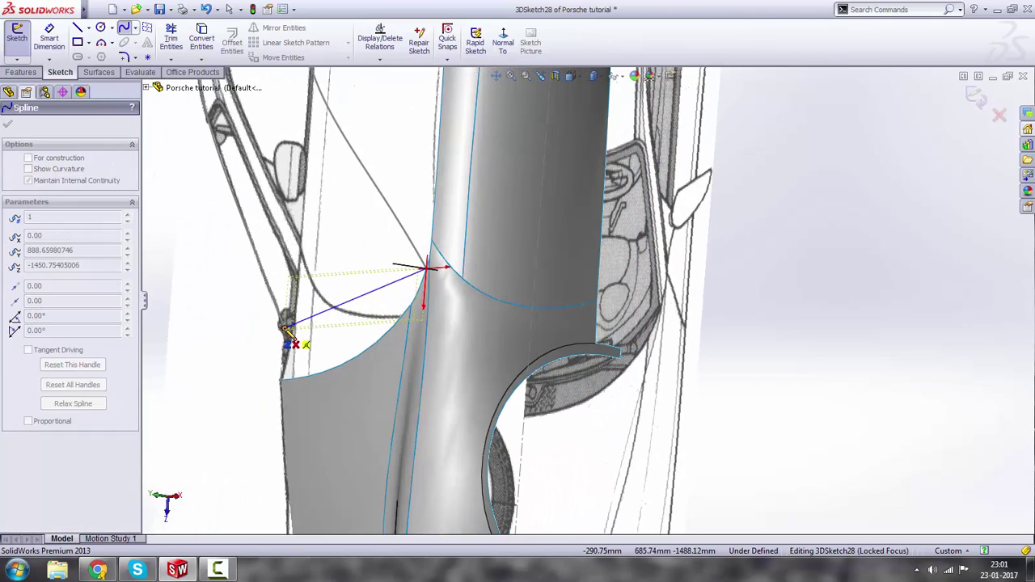
click(285, 327)
key(Escape)
Bend the windshield base spline with its centreline tangent handle in the top view and constrain that handle along X.
key(space)
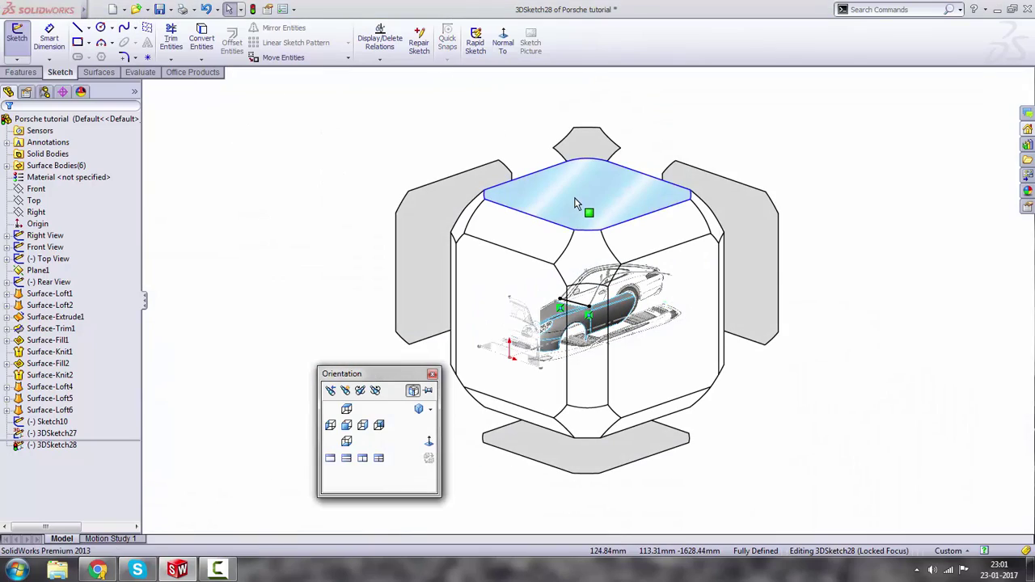
click(576, 203)
scroll(583, 352, down, 6)
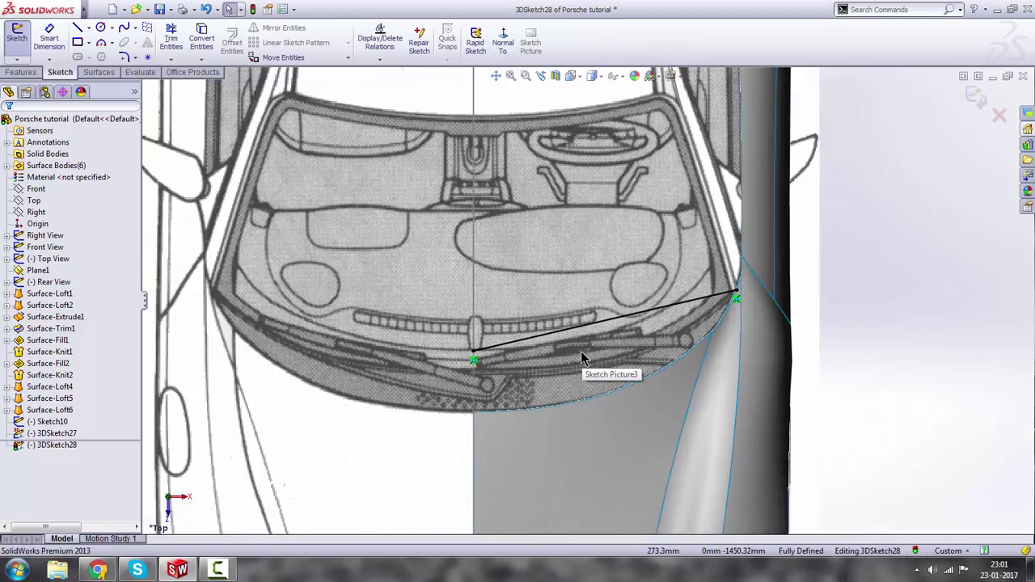
scroll(581, 356, down, 2)
click(574, 316)
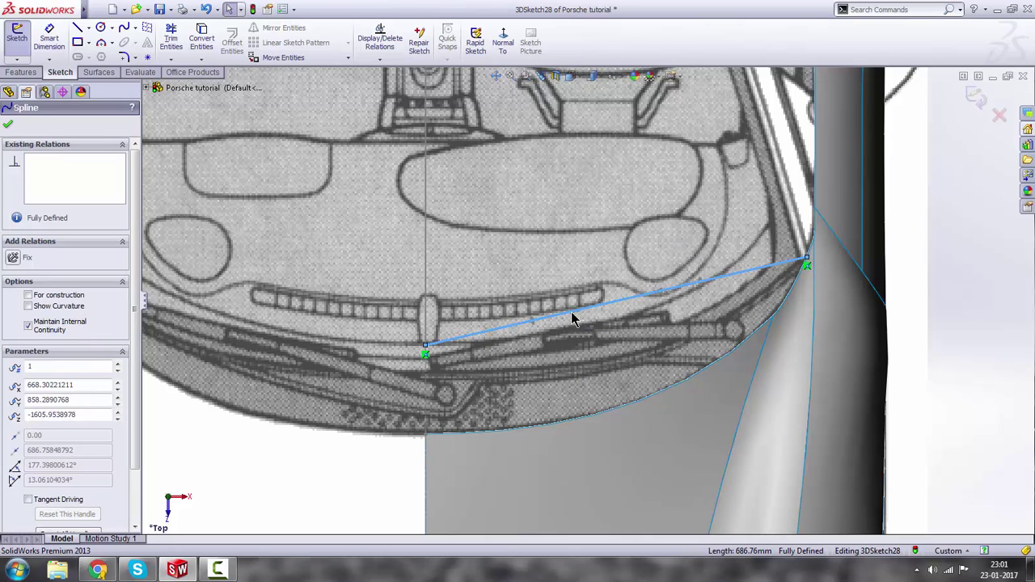
drag(572, 317, 565, 372)
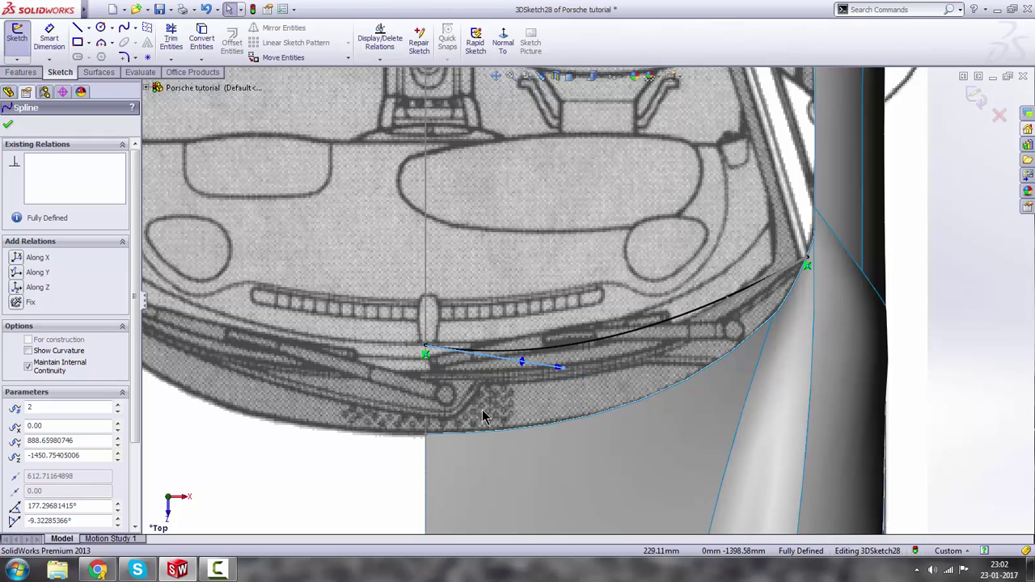
click(16, 260)
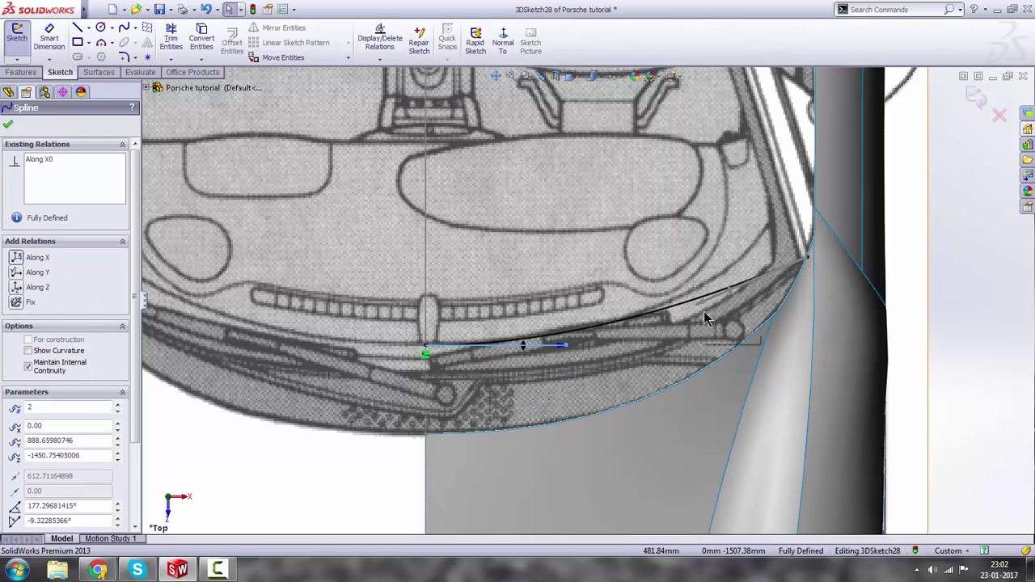
Adjust the tangent handle at the spline's outer end to curve it along the windshield base and close the 3D sketch.
drag(729, 288, 741, 342)
scroll(566, 323, up, 3)
scroll(501, 356, down, 4)
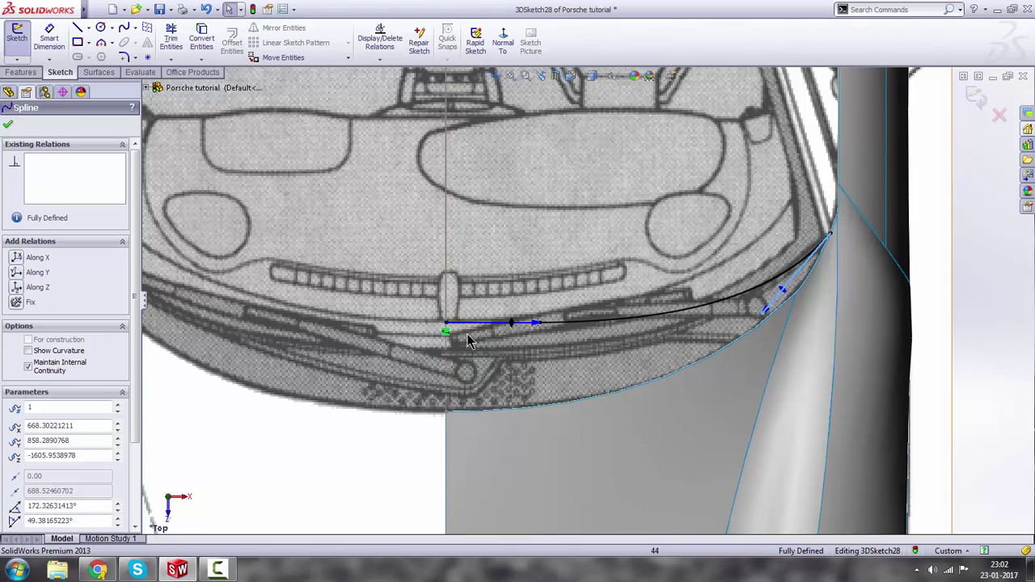
middle_drag(451, 321, 403, 305)
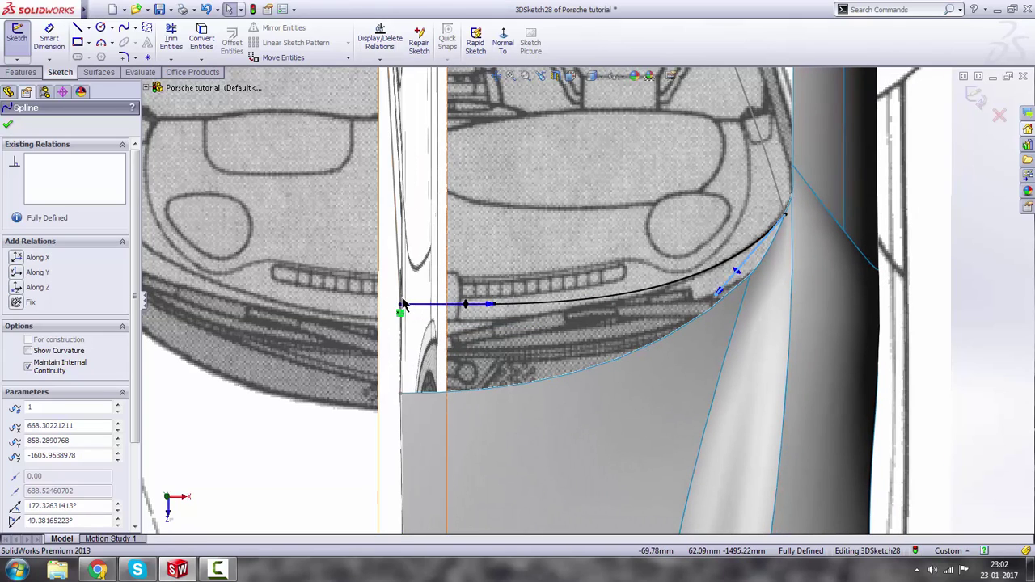
scroll(444, 335, up, 6)
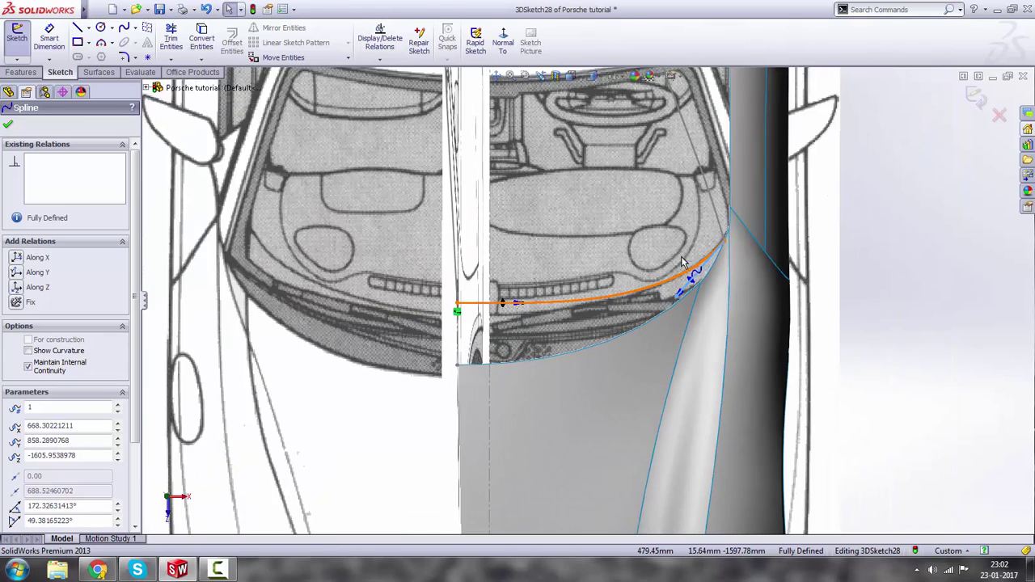
click(783, 262)
click(976, 97)
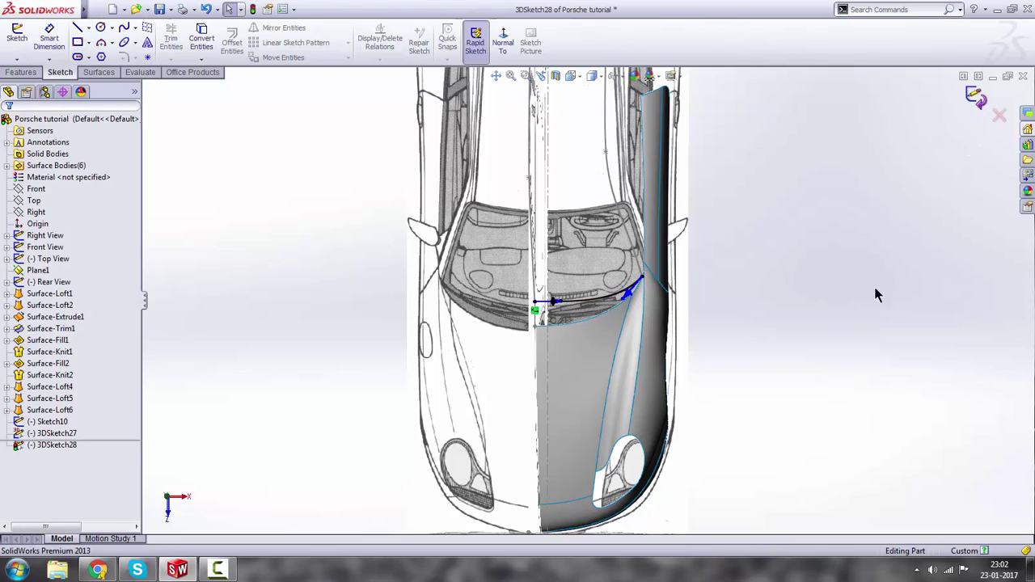
Open the roof centreline profile sketch and move its front endpoint forward to about X 1399 mm in the right view.
middle_drag(551, 252, 433, 216)
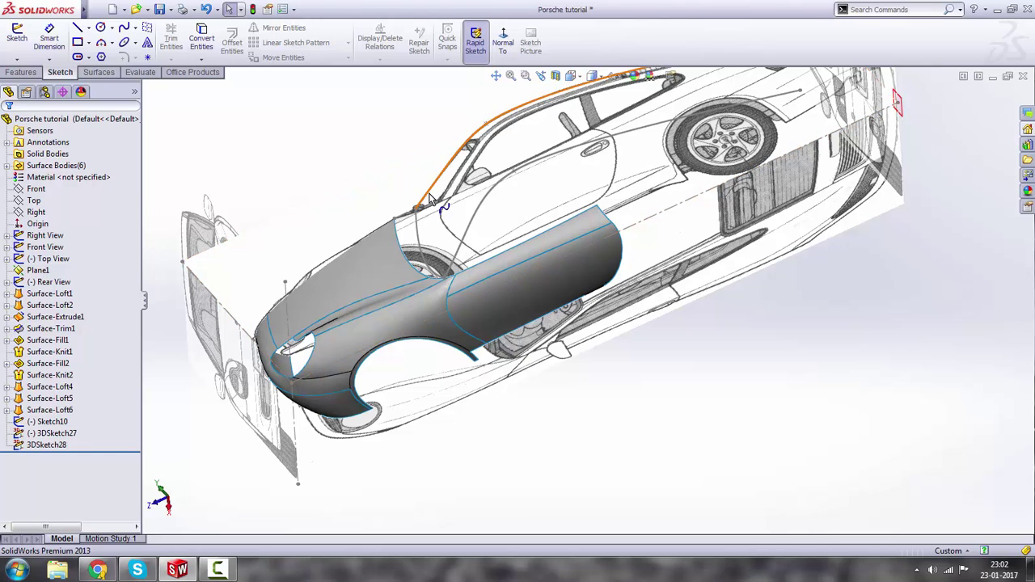
double_click(429, 194)
key(space)
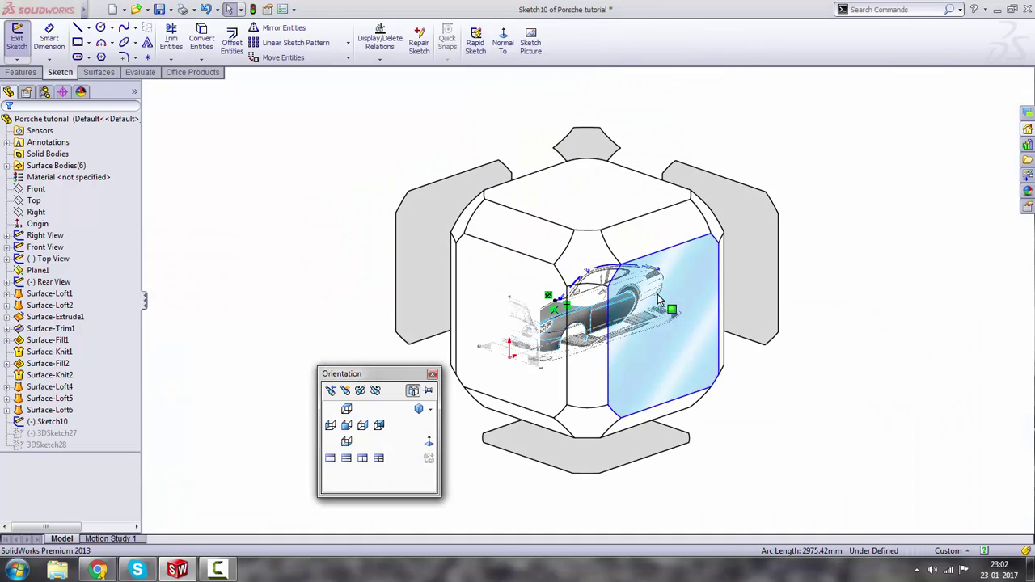
click(659, 301)
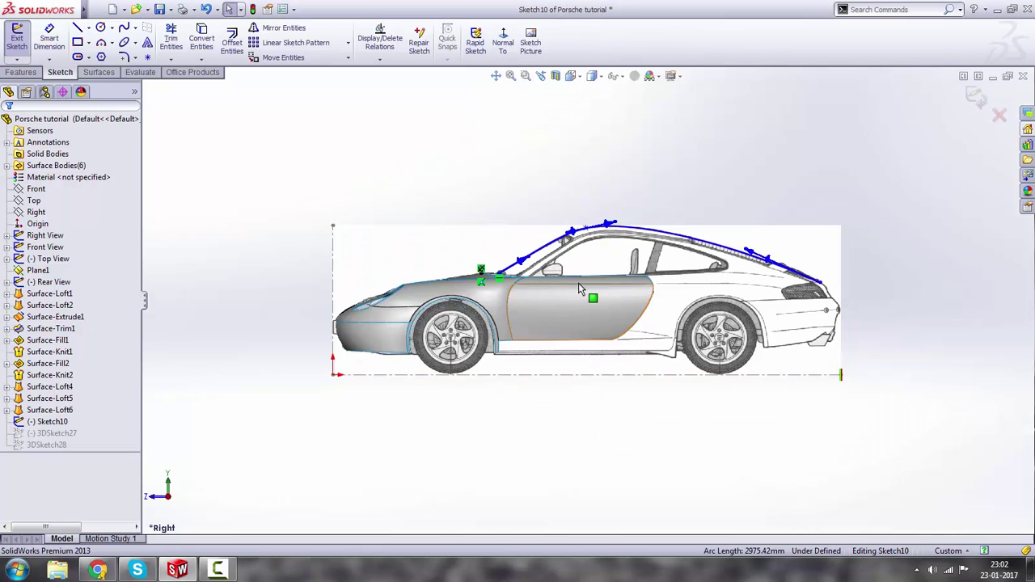
scroll(432, 308, down, 8)
scroll(429, 313, down, 3)
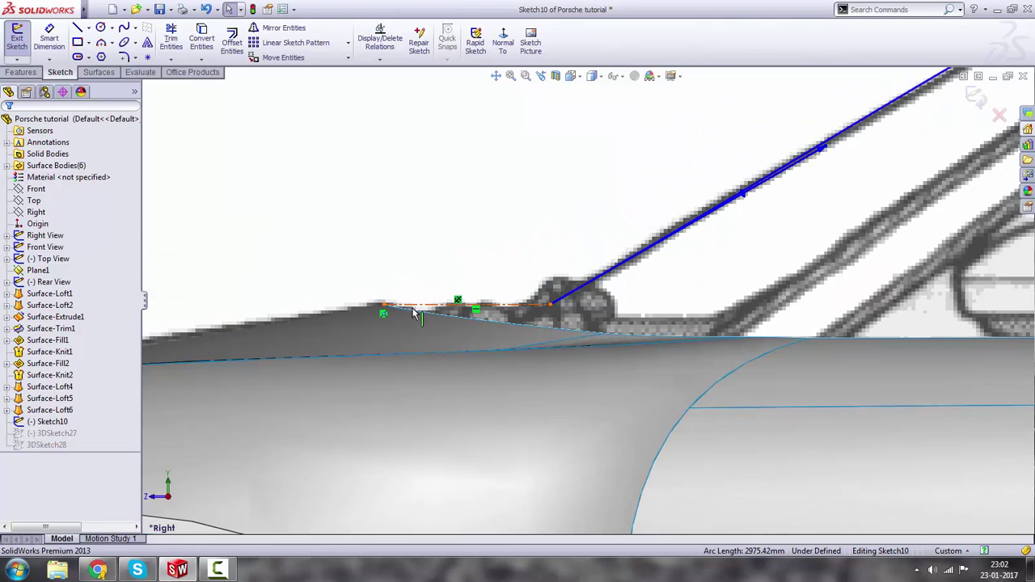
click(550, 310)
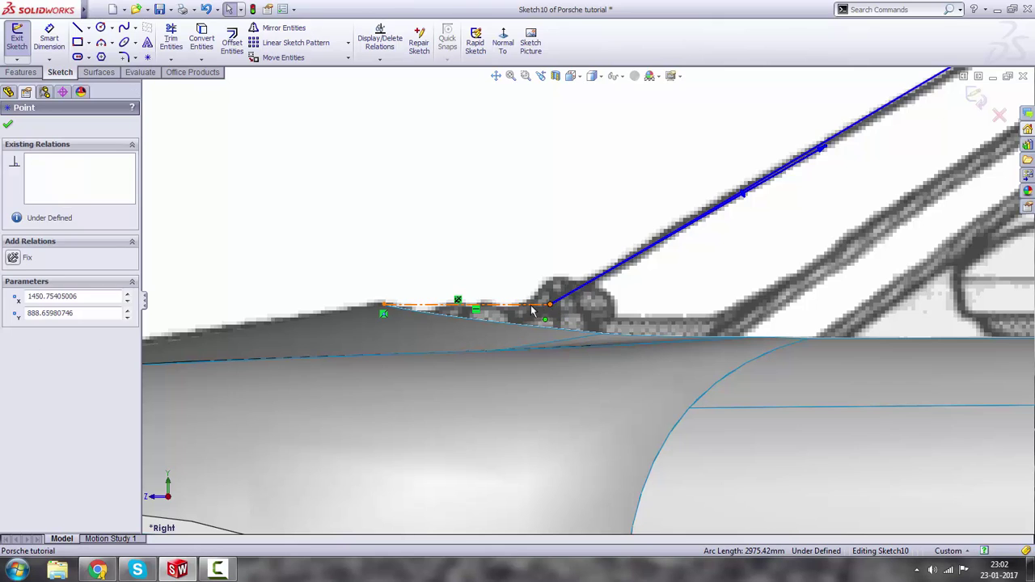
drag(550, 310, 491, 307)
scroll(633, 245, up, 3)
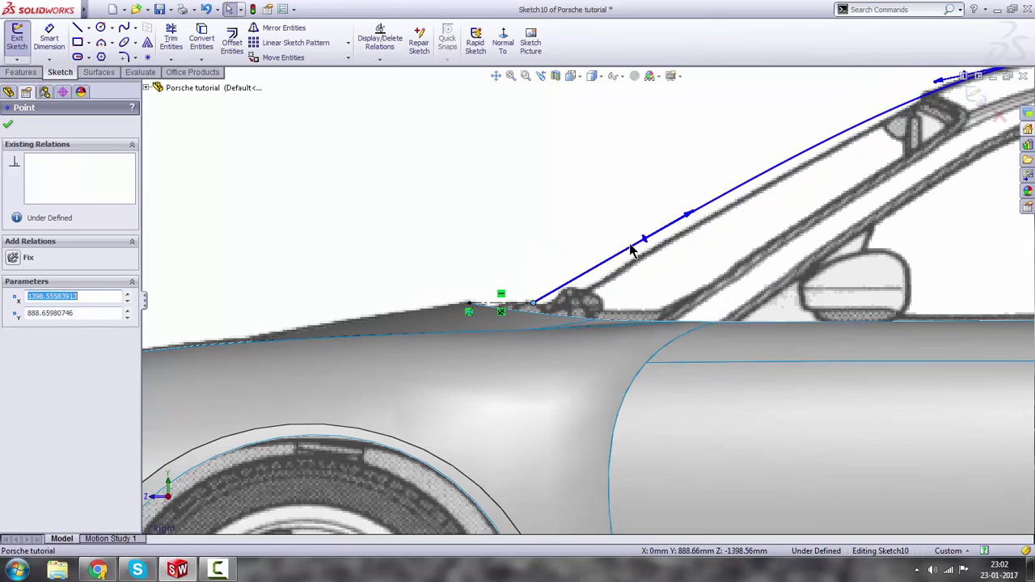
Try lowering the profile spline's front tangent handle toward the windshield line and undo the change.
scroll(657, 246, down, 2)
drag(703, 215, 683, 236)
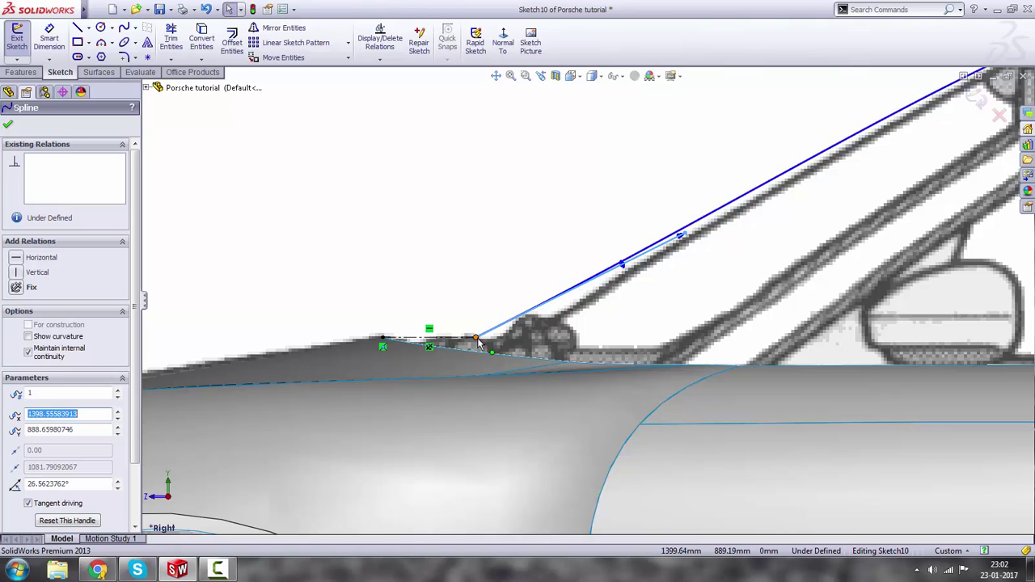
key(ctrl+z)
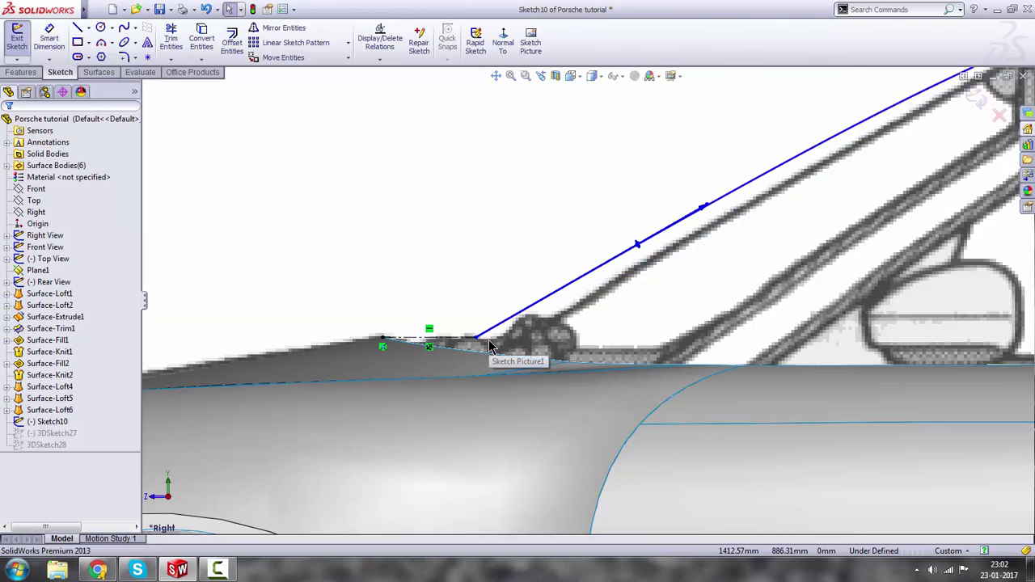
Move the centreline profile's front endpoint rearward to about X 1435 mm so the spline follows the windshield, and close the sketch.
drag(489, 346, 509, 338)
scroll(512, 338, up, 9)
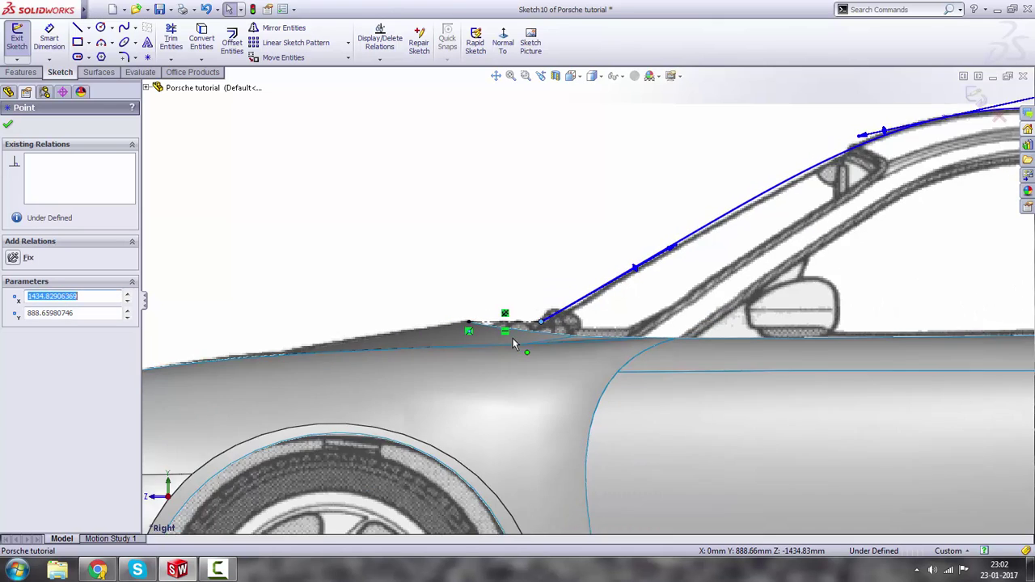
click(978, 102)
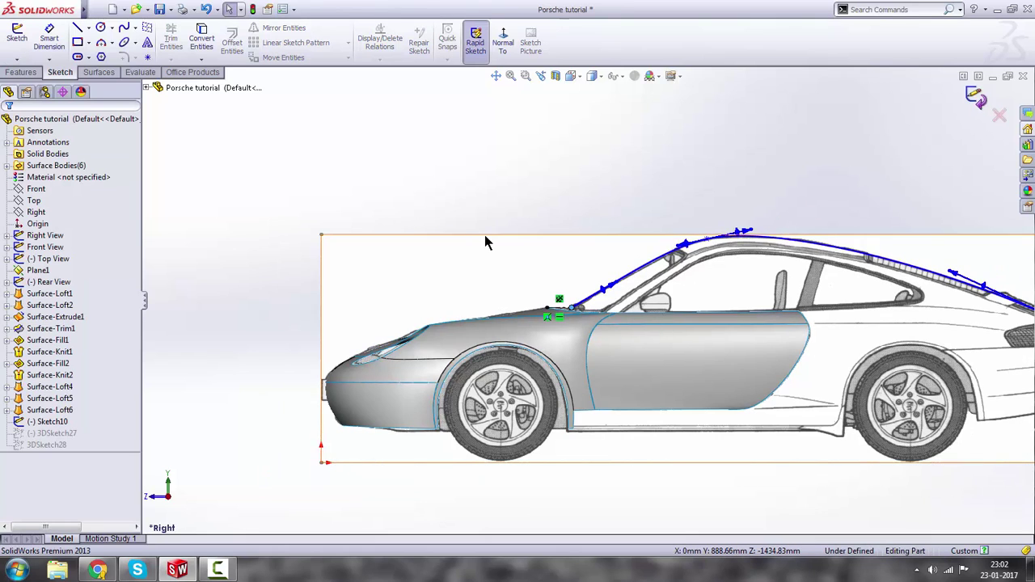
Open the windshield base 3D sketch, lengthen the spline's tangent handle at the centreline, and close the sketch.
key(space)
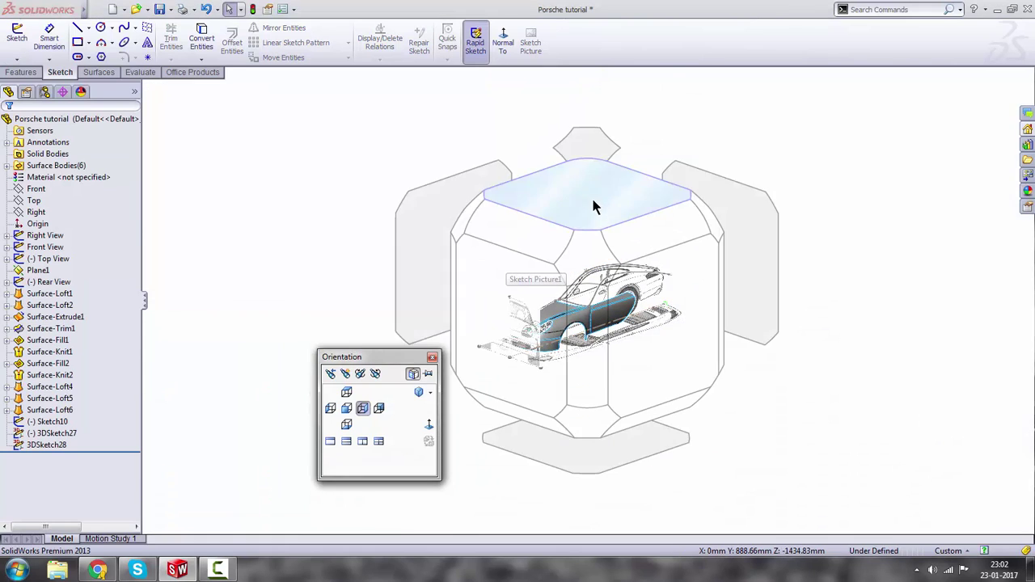
click(592, 203)
scroll(608, 369, down, 3)
scroll(621, 380, down, 3)
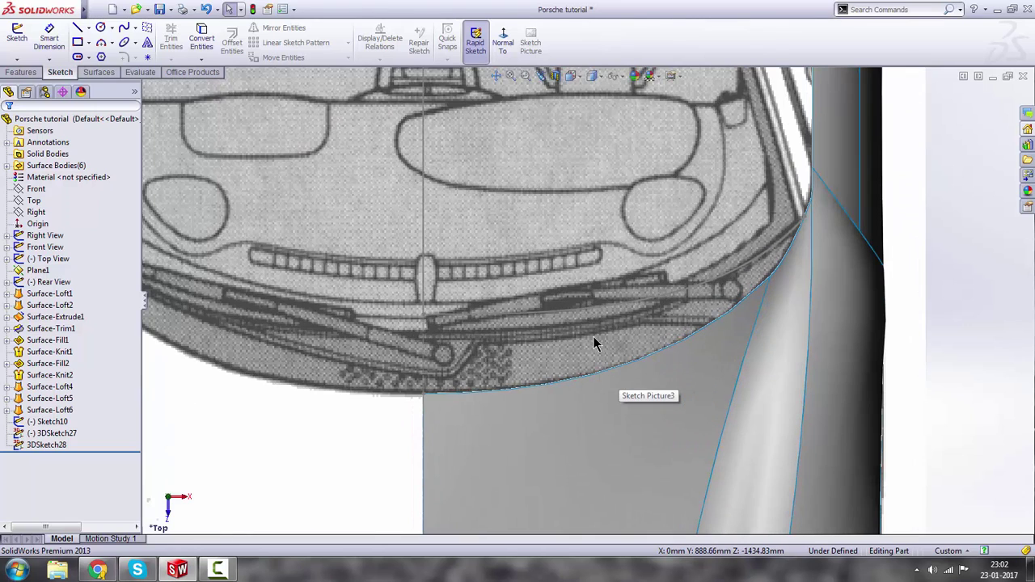
double_click(579, 312)
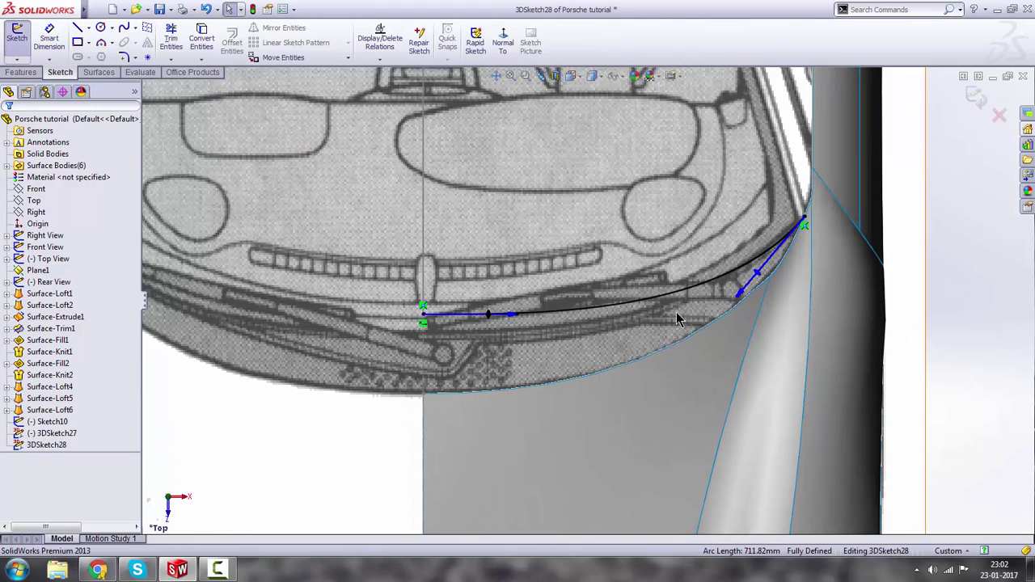
drag(517, 317, 576, 334)
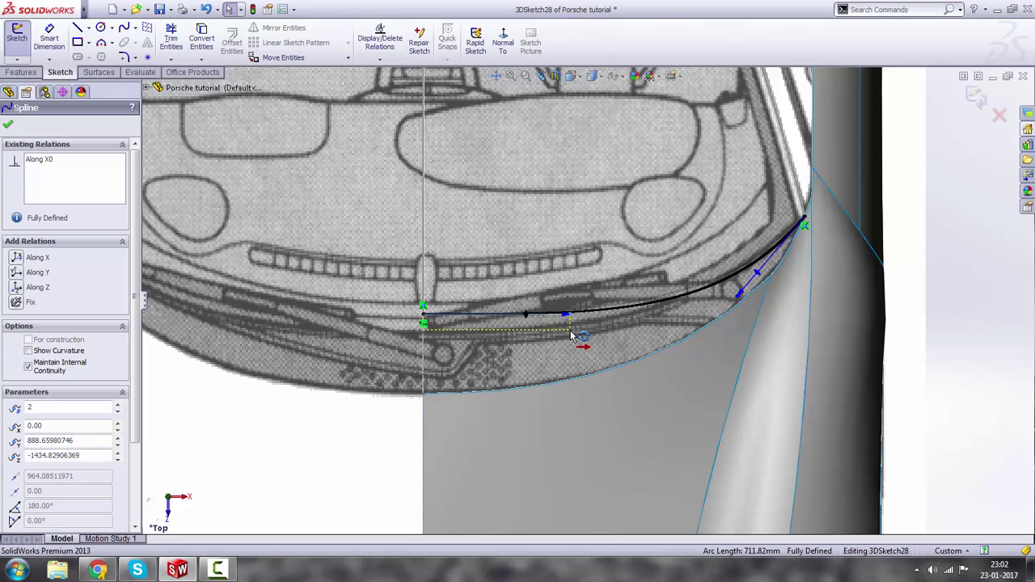
middle_drag(493, 339, 441, 340)
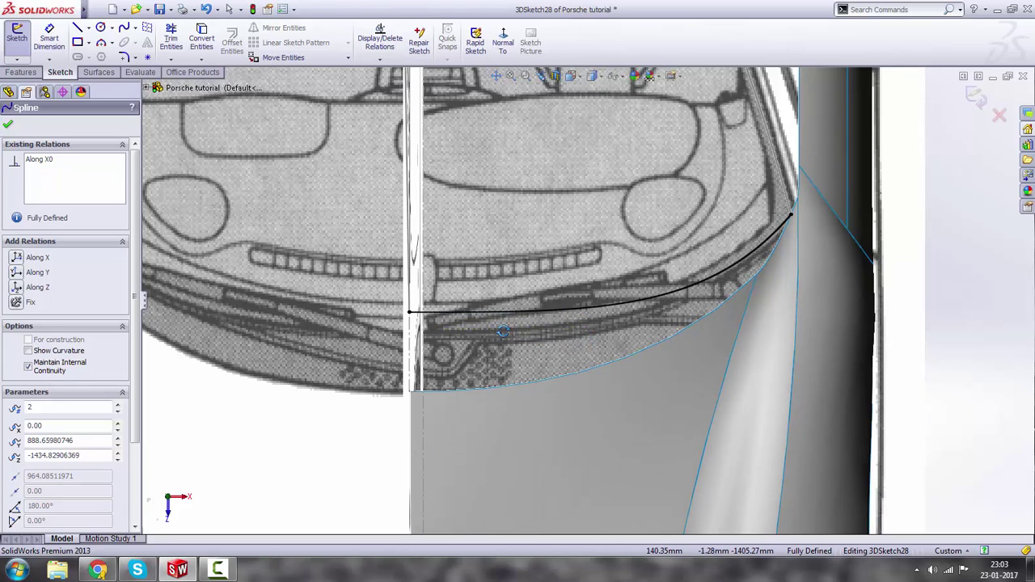
scroll(317, 328, up, 1)
scroll(317, 329, up, 1)
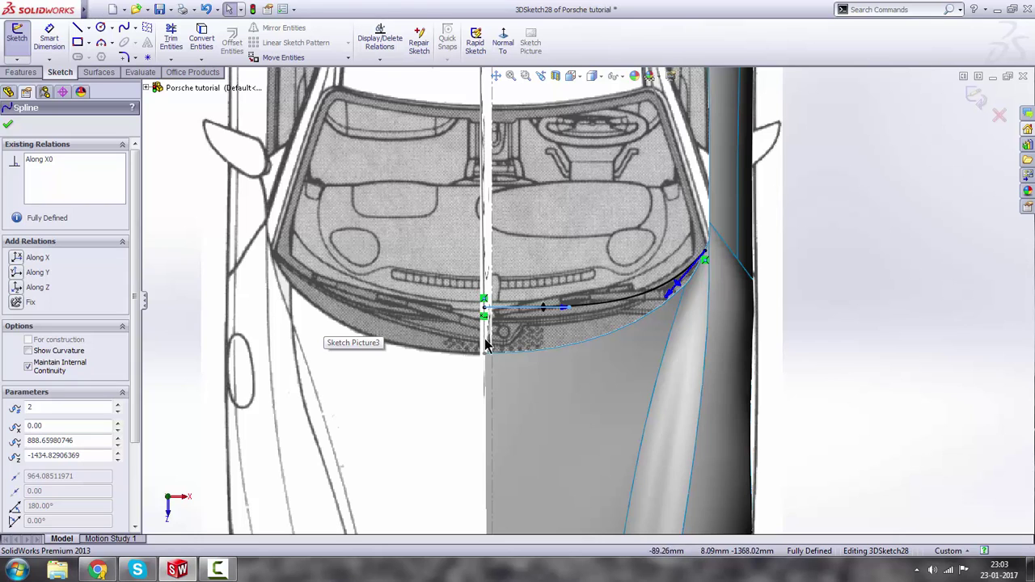
scroll(633, 323, up, 3)
scroll(722, 224, up, 1)
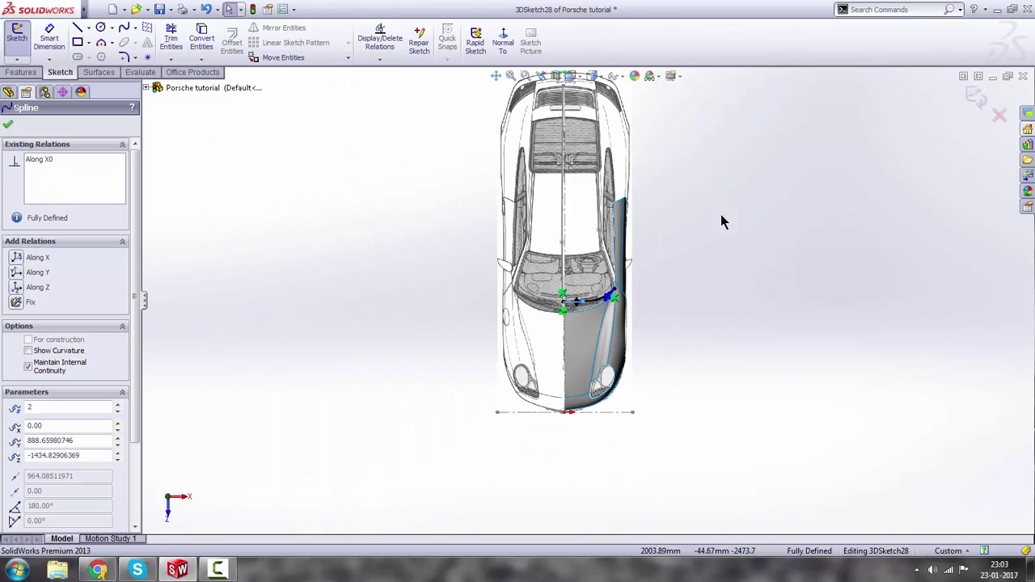
click(981, 93)
In a new 3D sketch, draw a two-point spline across the tail from the roof side spline to the roof centreline profile.
key(space)
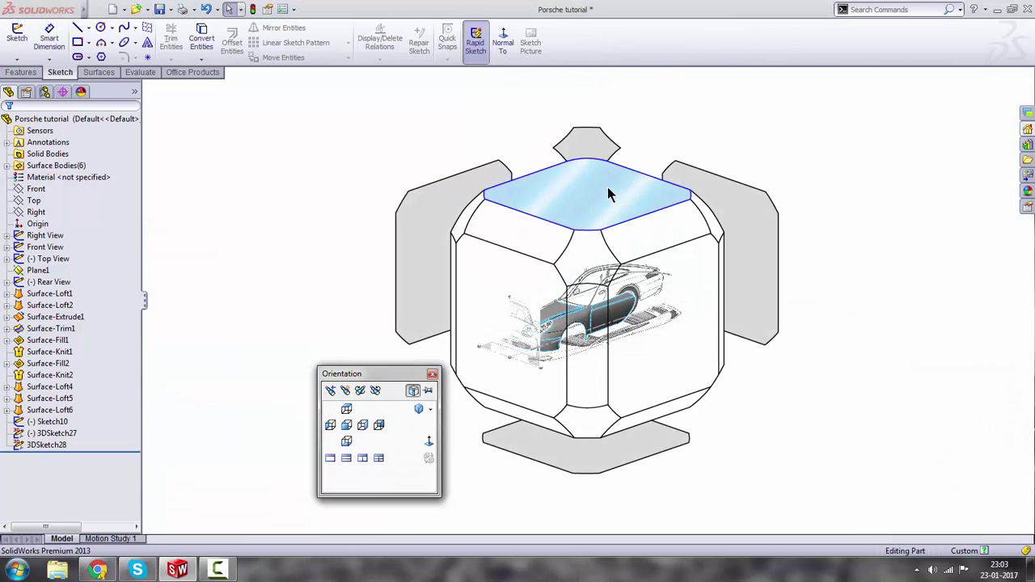
click(608, 190)
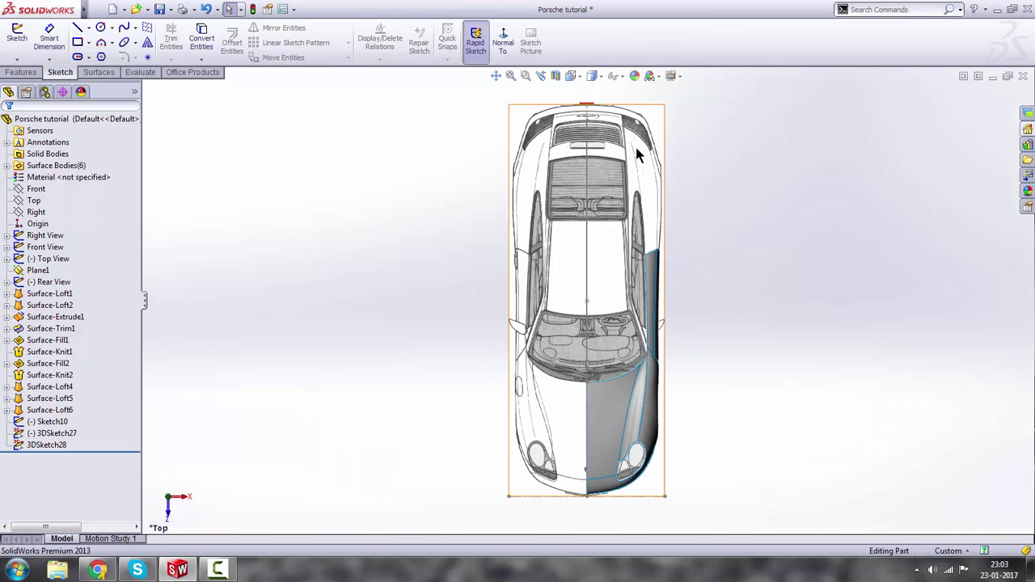
scroll(616, 131, down, 2)
click(18, 60)
click(38, 87)
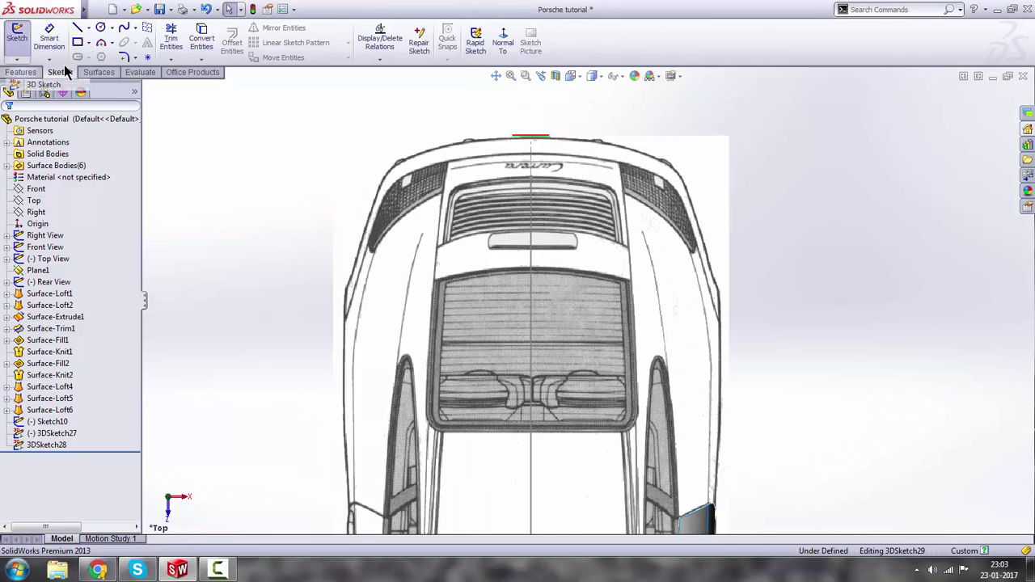
click(124, 29)
scroll(593, 170, down, 2)
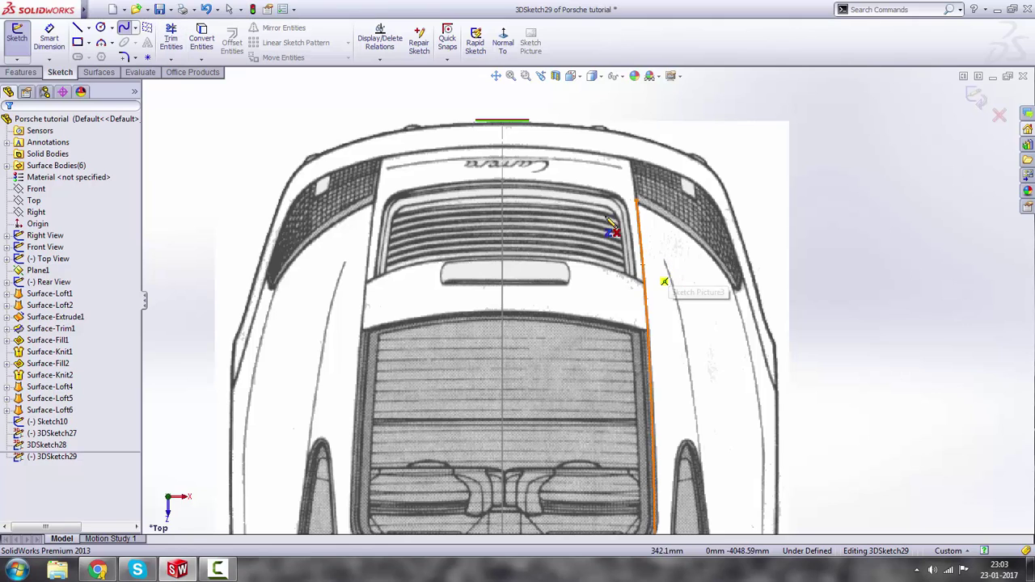
click(637, 200)
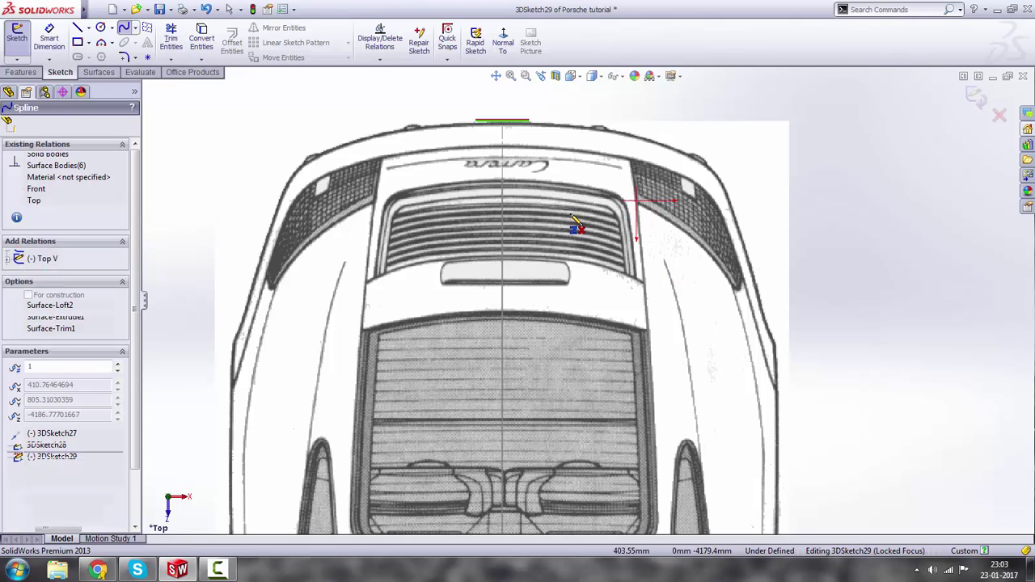
middle_drag(566, 213, 503, 211)
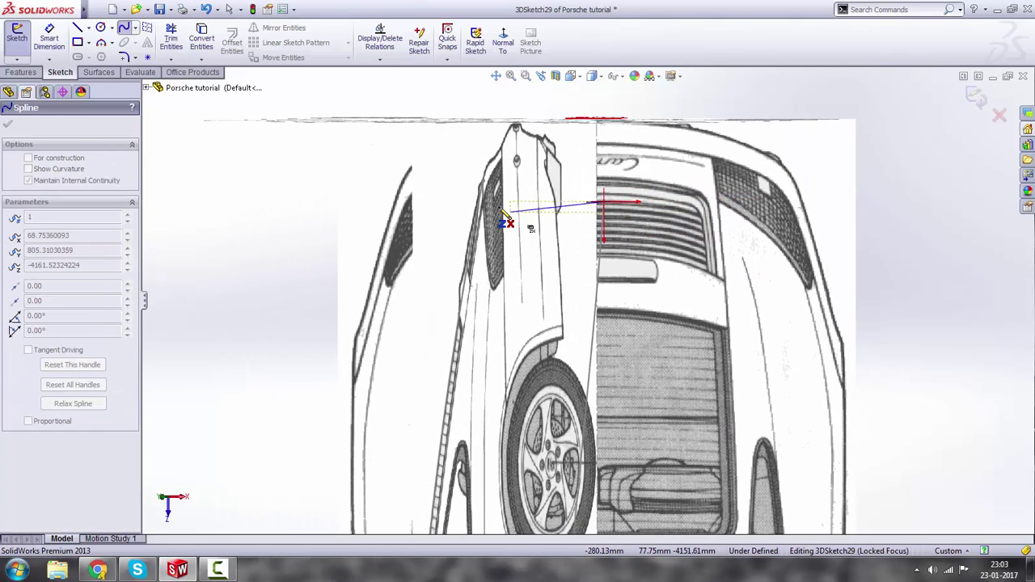
click(483, 181)
key(Escape)
Pull the tail spline's outer tangent handle rearward in the top view to bow the spline along the engine cover edge.
key(space)
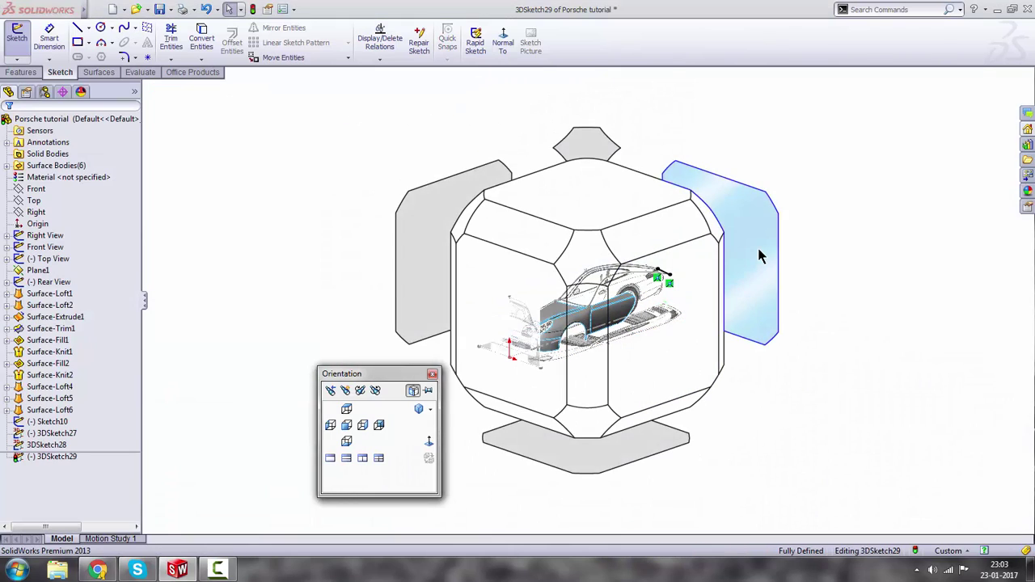
click(758, 217)
scroll(534, 263, down, 2)
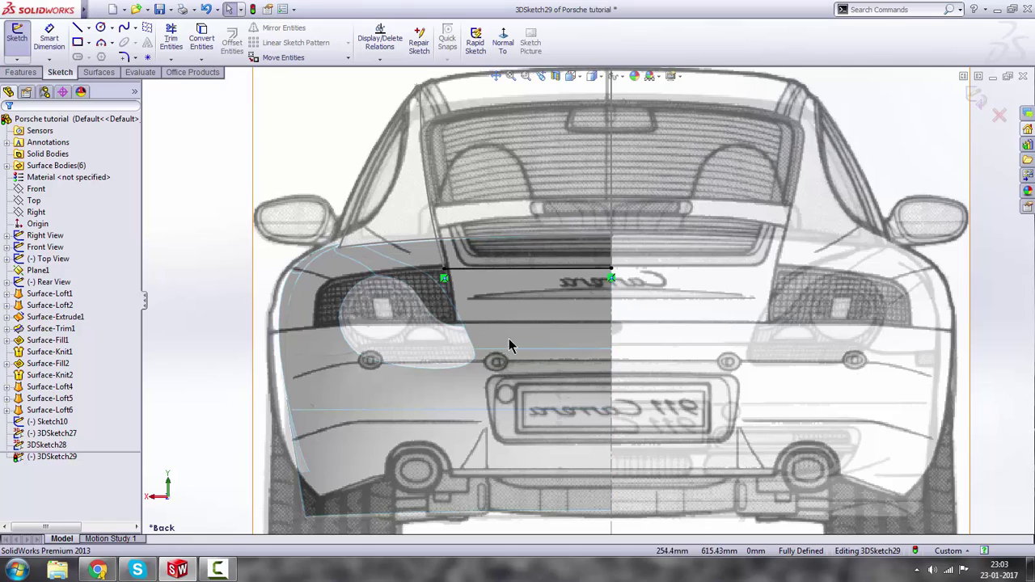
click(569, 269)
scroll(570, 270, down, 2)
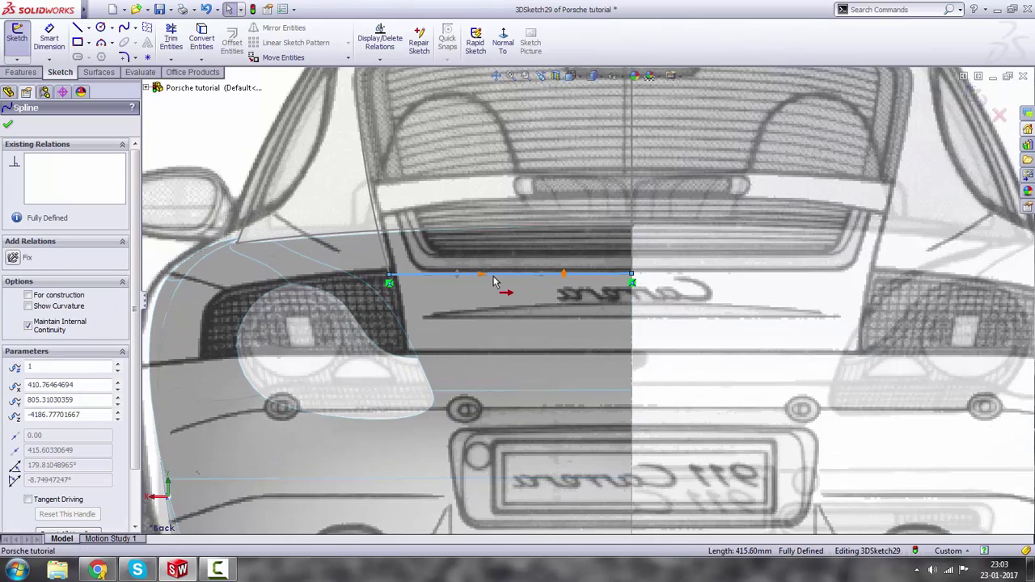
key(space)
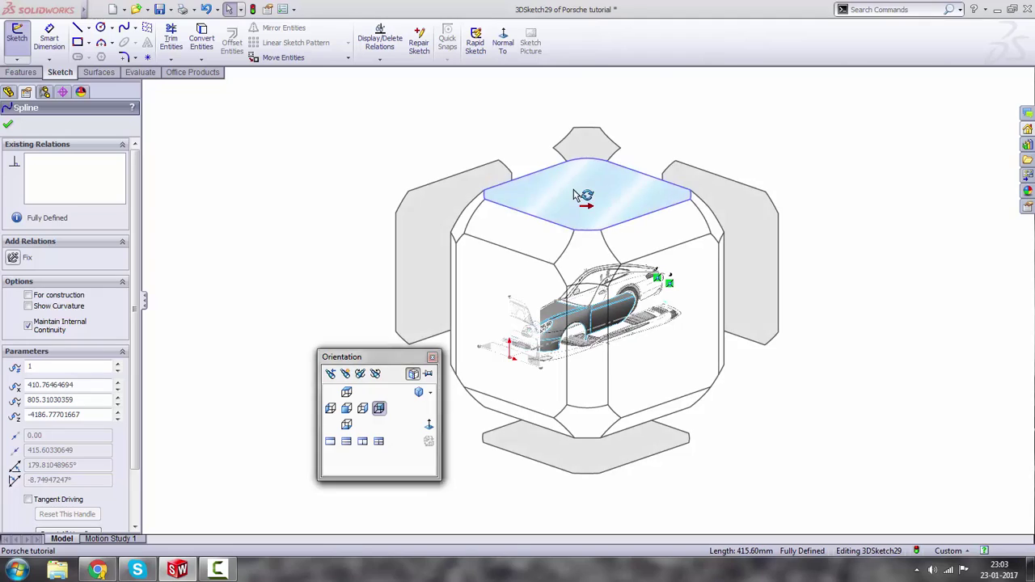
click(574, 194)
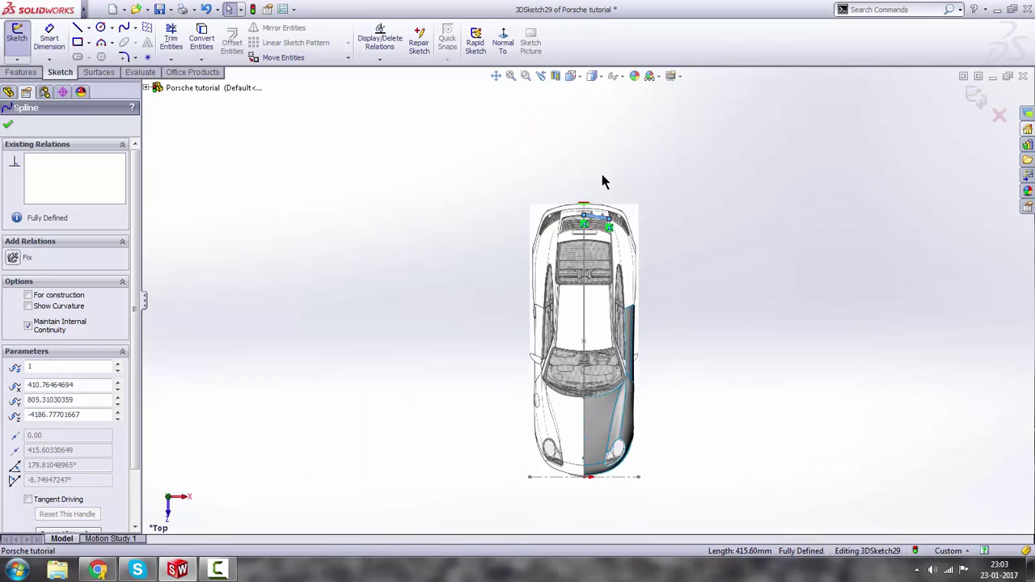
scroll(602, 300, down, 5)
scroll(598, 299, down, 4)
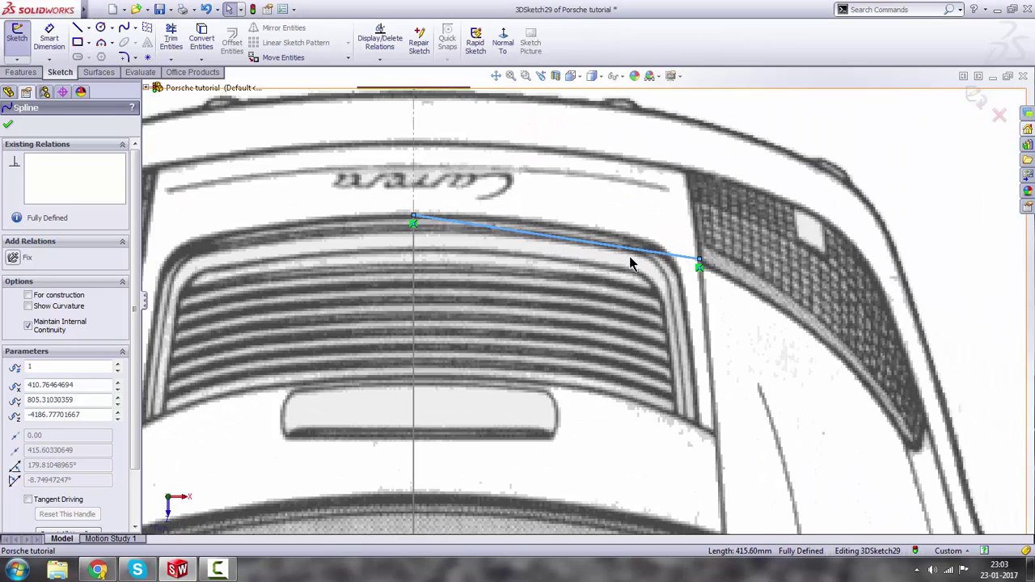
scroll(631, 264, up, 2)
key(Escape)
scroll(602, 275, down, 1)
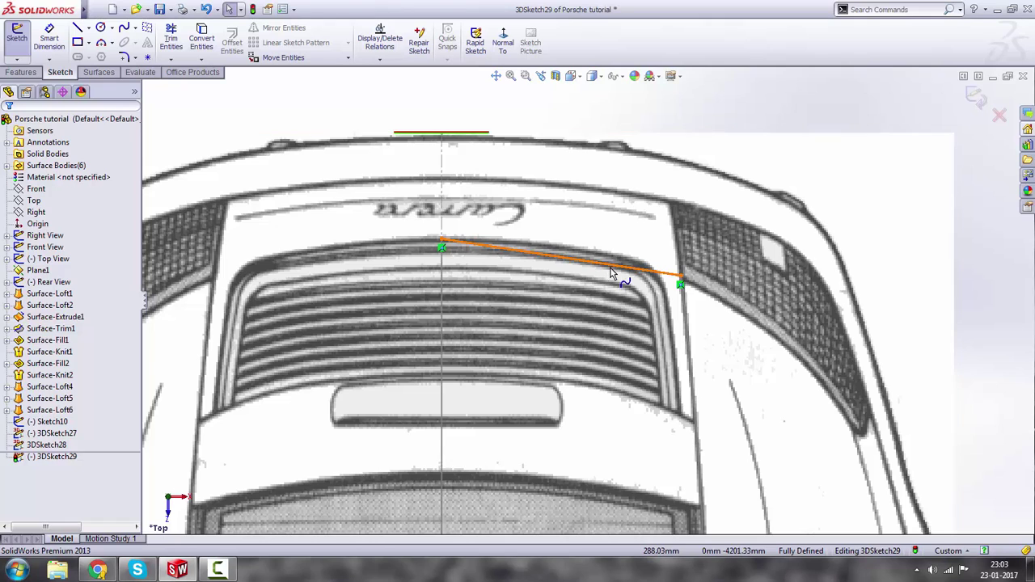
click(612, 273)
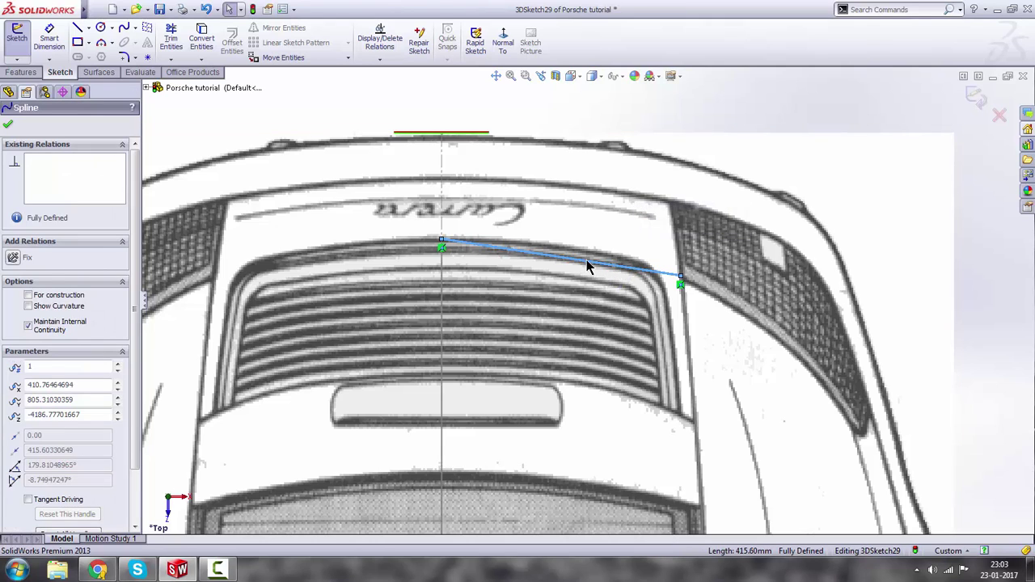
drag(586, 261, 599, 247)
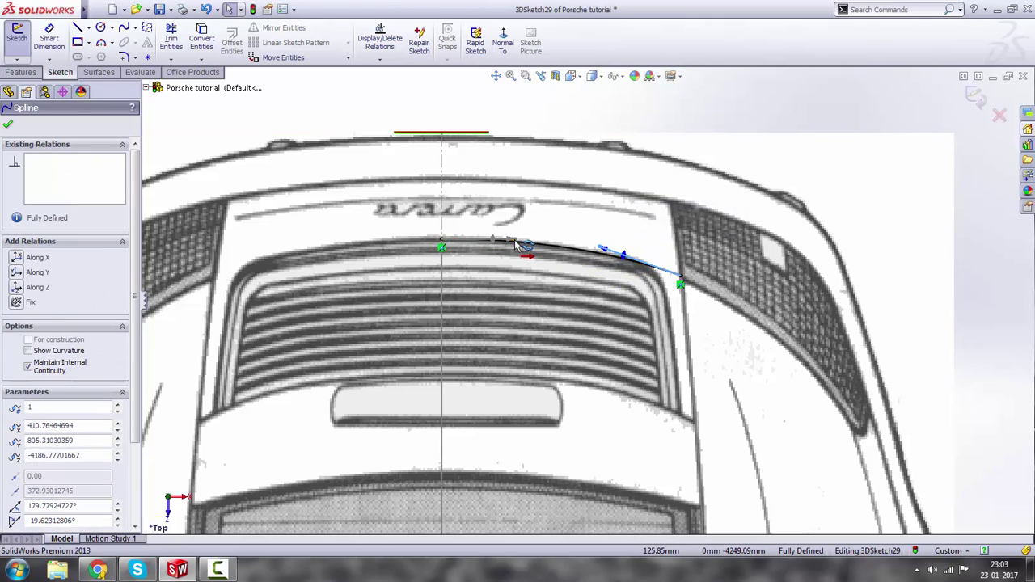
Align the tail spline's tangent handle at the centreline along X, fine-tune the outer handle, and close the 3D sketch.
drag(518, 246, 510, 240)
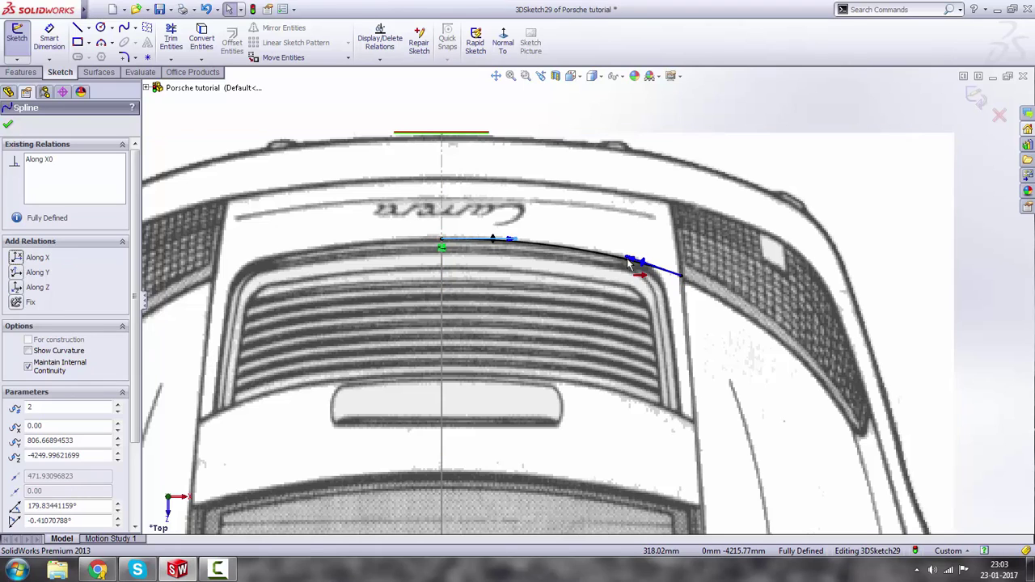
click(638, 260)
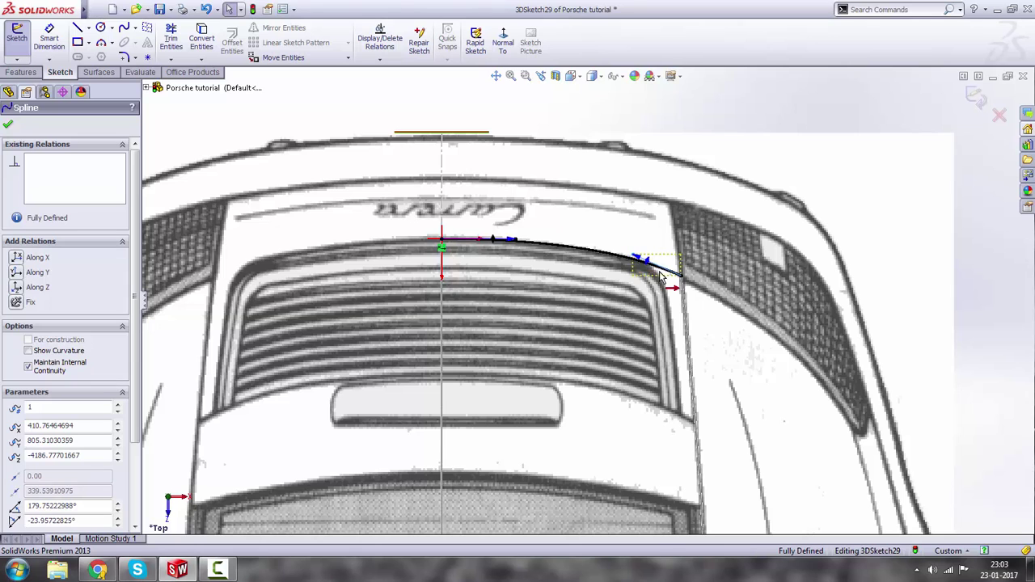
scroll(695, 295, up, 2)
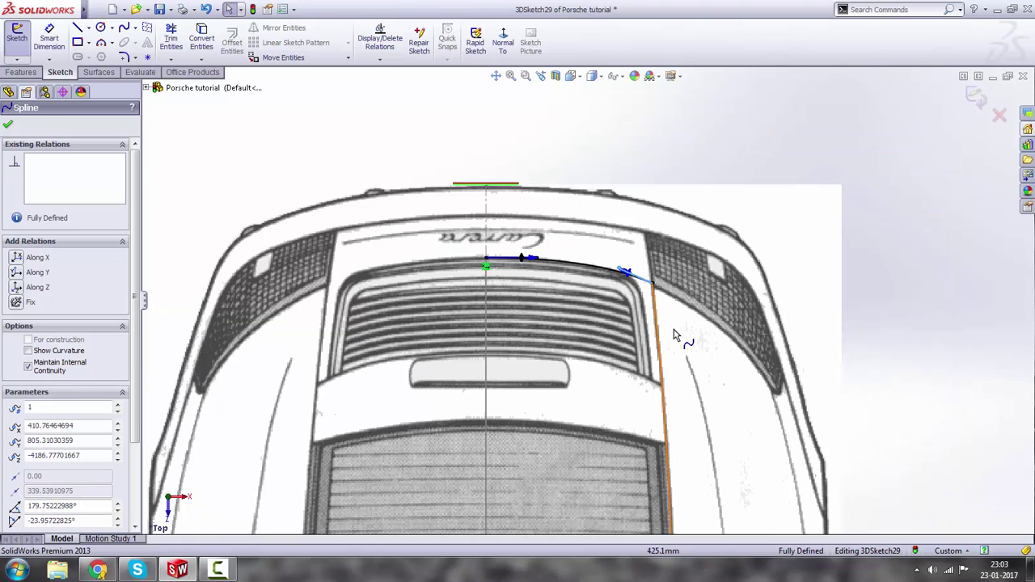
scroll(728, 327, up, 2)
key(Escape)
scroll(647, 330, up, 2)
middle_drag(587, 330, 522, 337)
scroll(522, 337, down, 2)
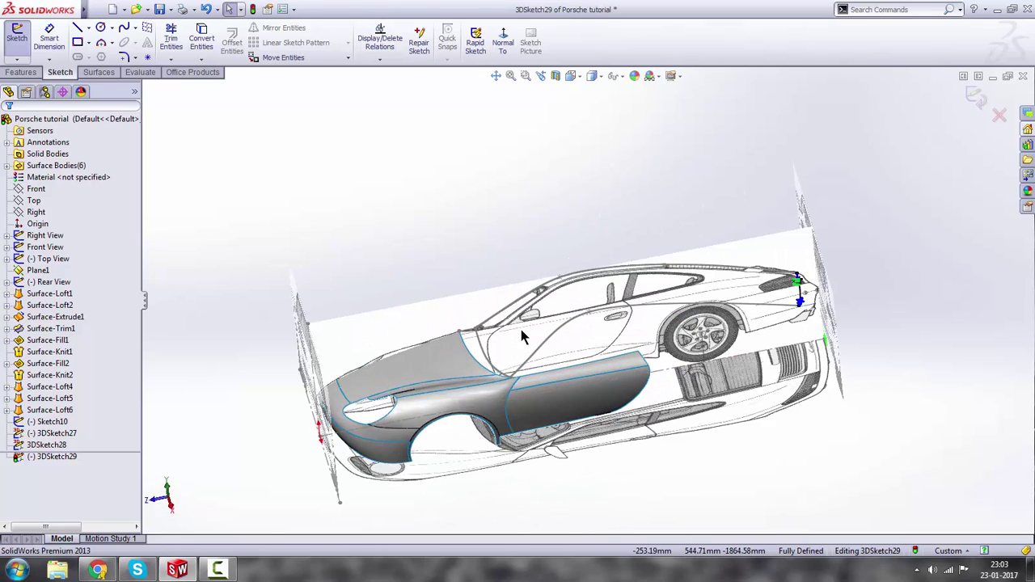
click(976, 98)
Start a Lofted Surface with the windshield base spline 3DSketch28 and the tail spline 3DSketch29 as profiles.
middle_drag(712, 370, 539, 342)
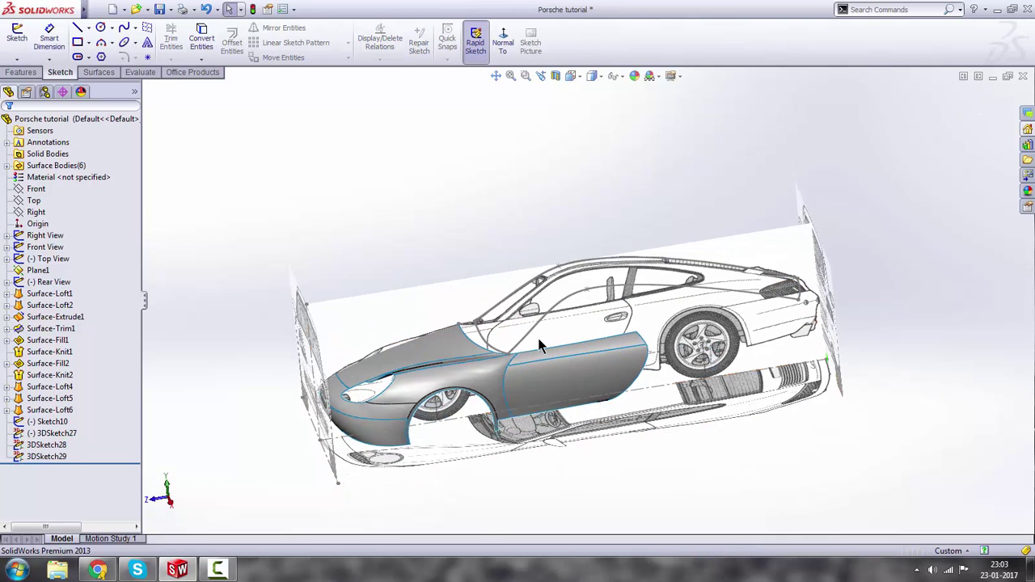
scroll(534, 304, down, 3)
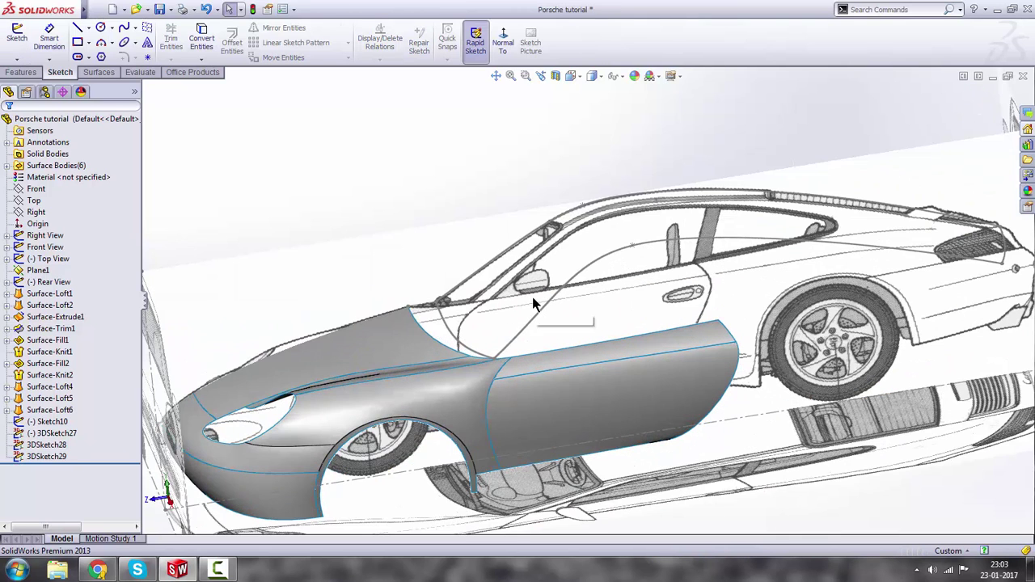
click(98, 72)
click(119, 45)
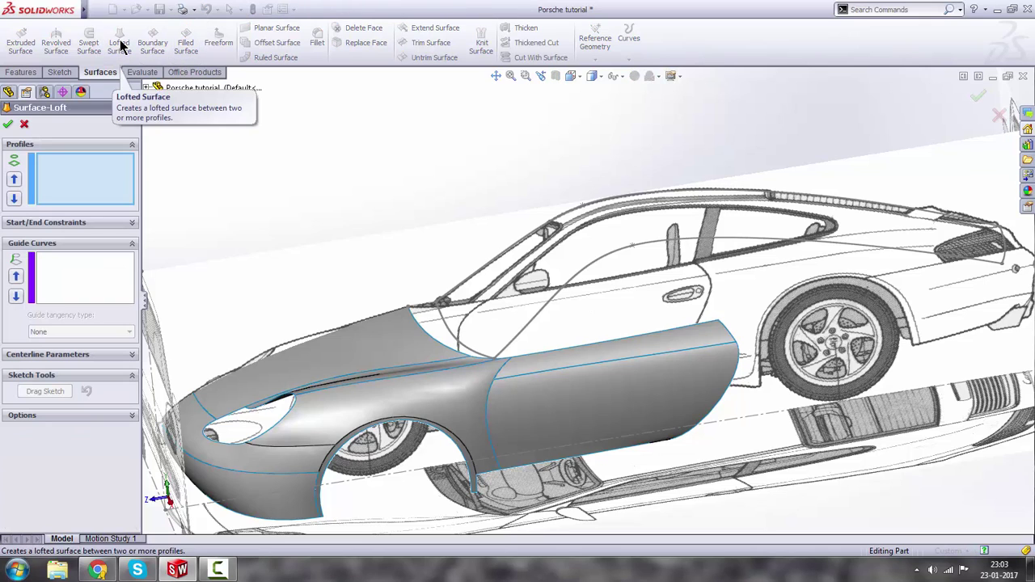
click(445, 326)
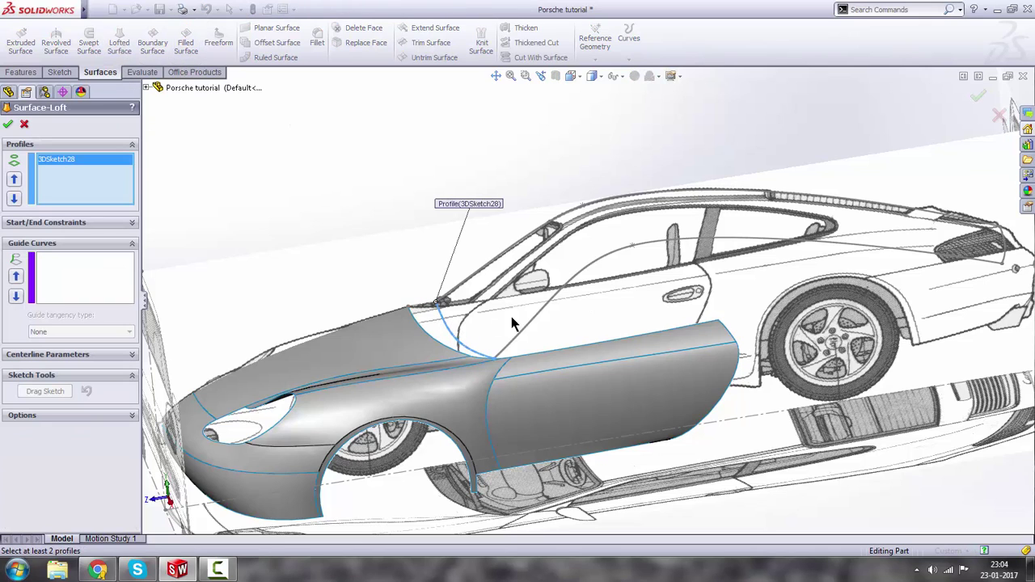
click(1002, 244)
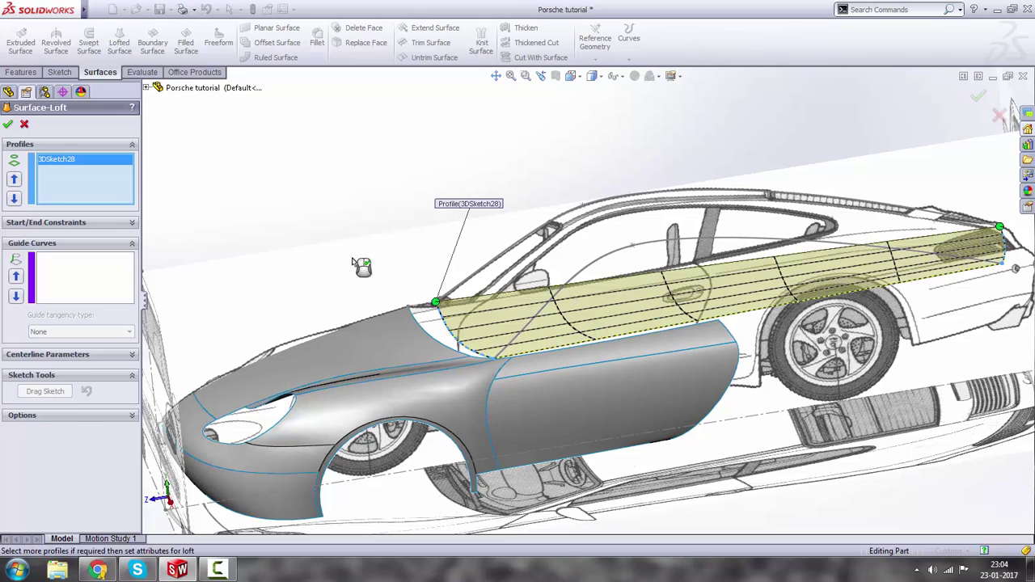
Add the roof centreline Sketch10 and roof side spline 3DSketch27 as the loft's guide curves and check the preview from the front.
click(82, 268)
click(535, 235)
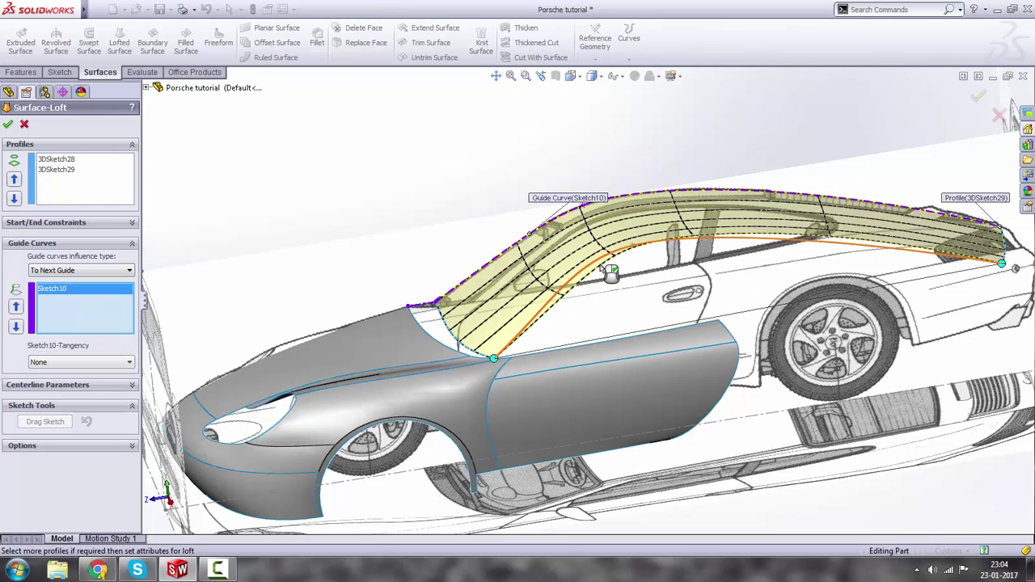
click(602, 267)
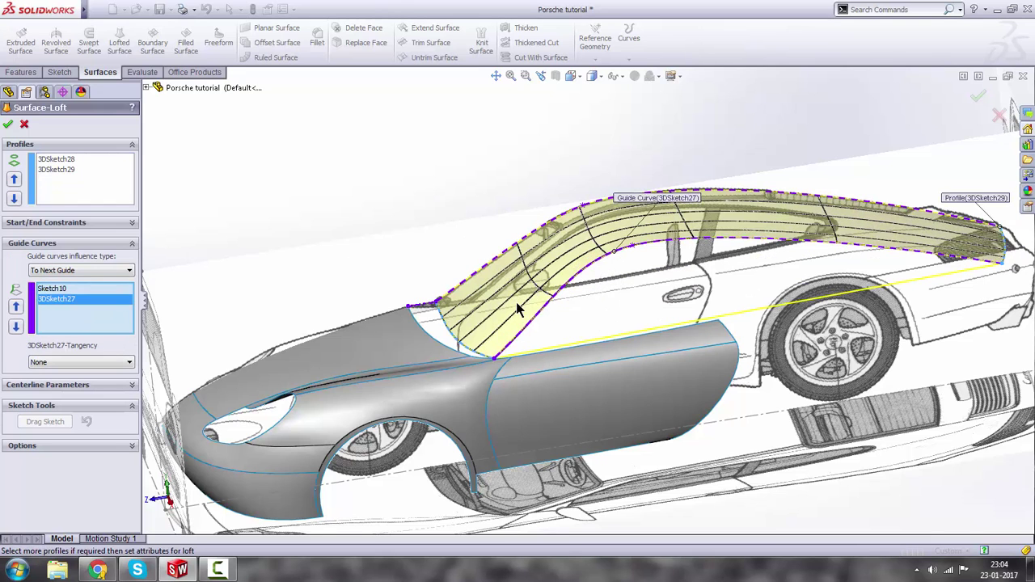
key(space)
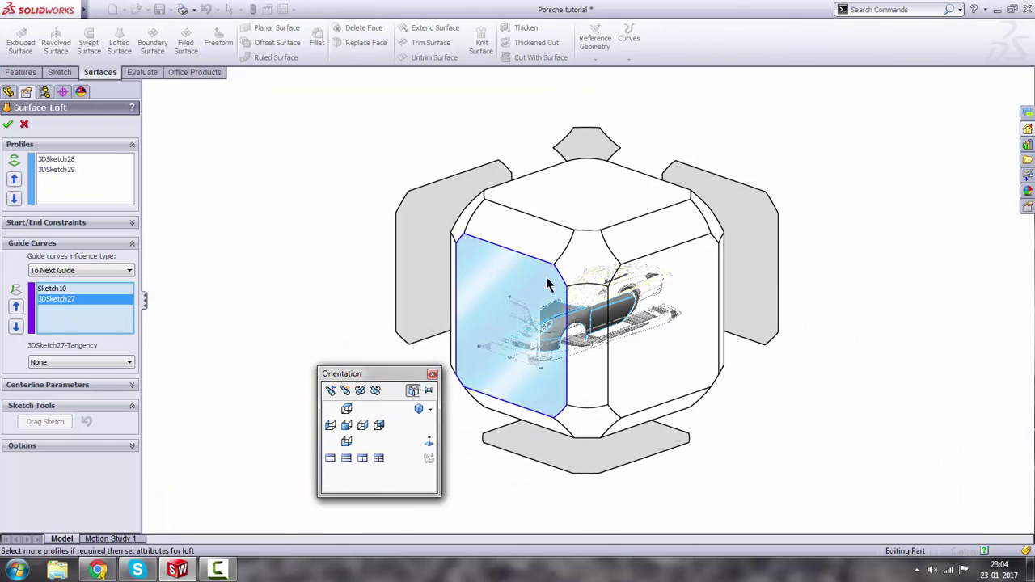
click(547, 283)
scroll(682, 138, down, 4)
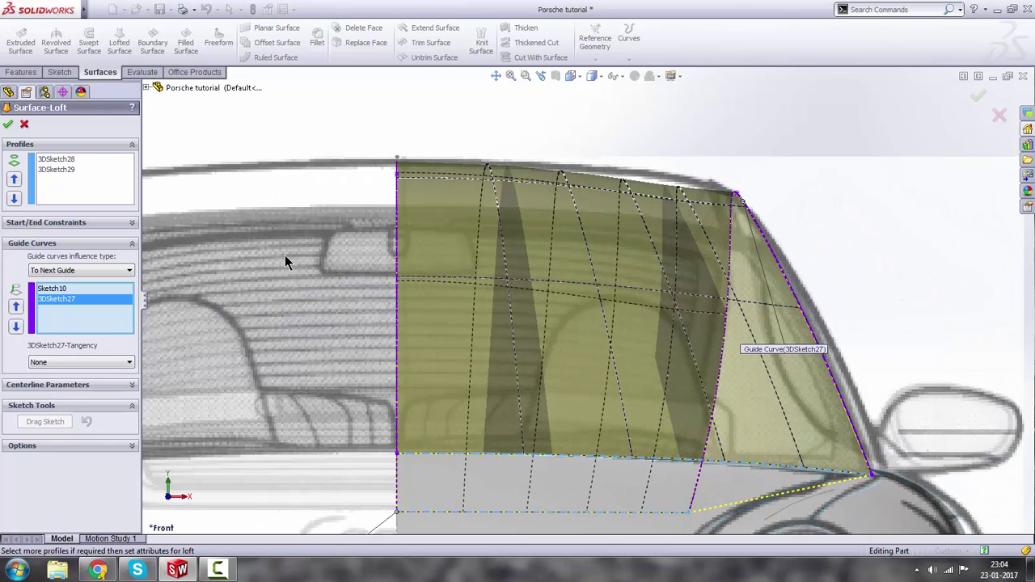
Try a Normal To Profile tangency on the loft's roof centreline guide curve Sketch10.
click(58, 161)
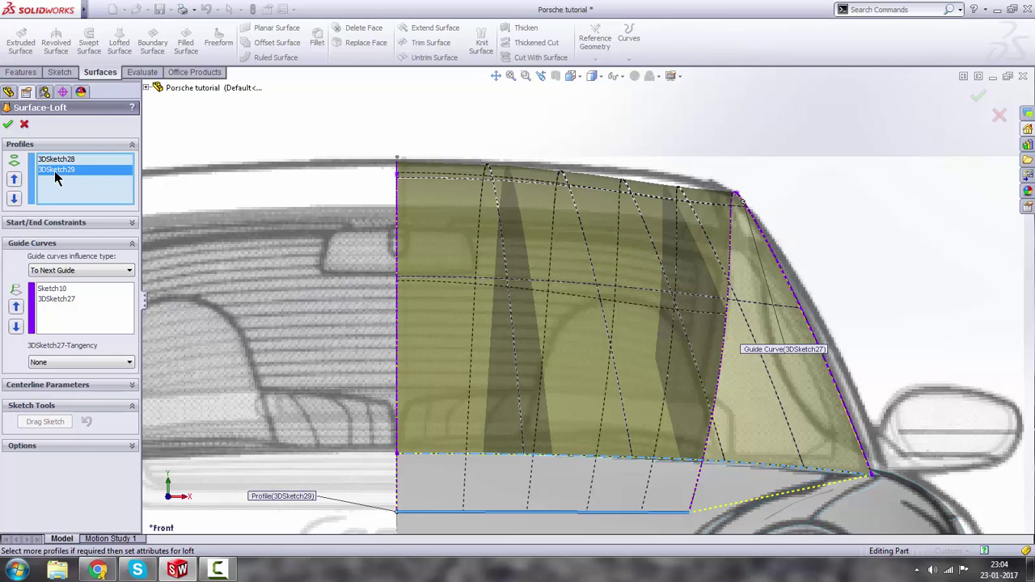
click(52, 289)
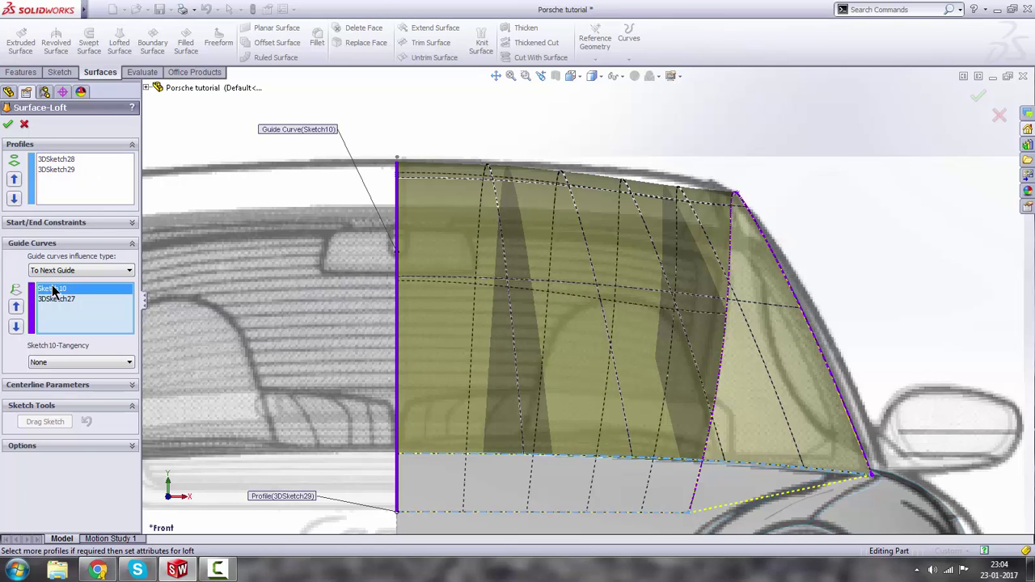
click(71, 362)
click(77, 391)
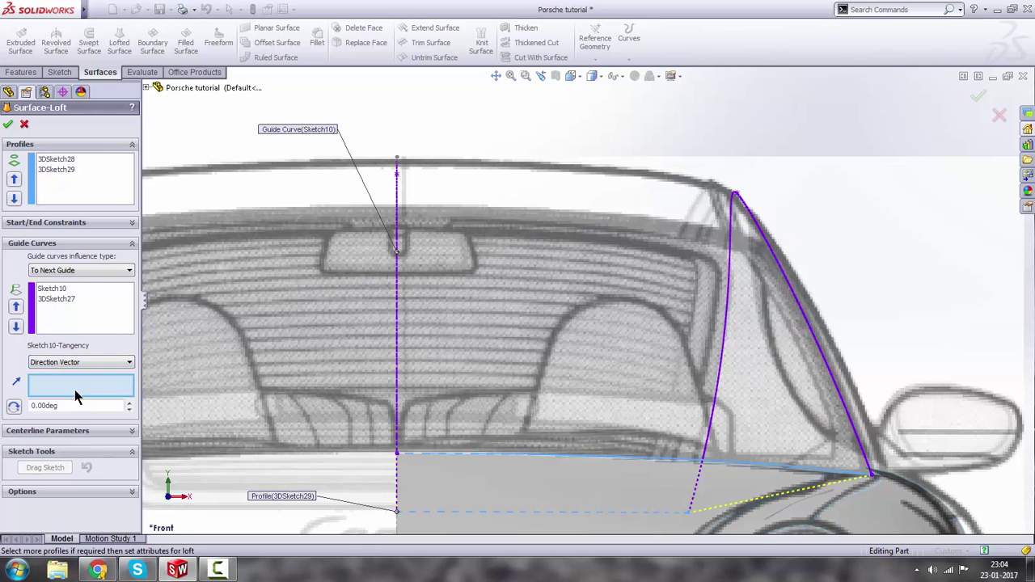
click(82, 362)
click(89, 381)
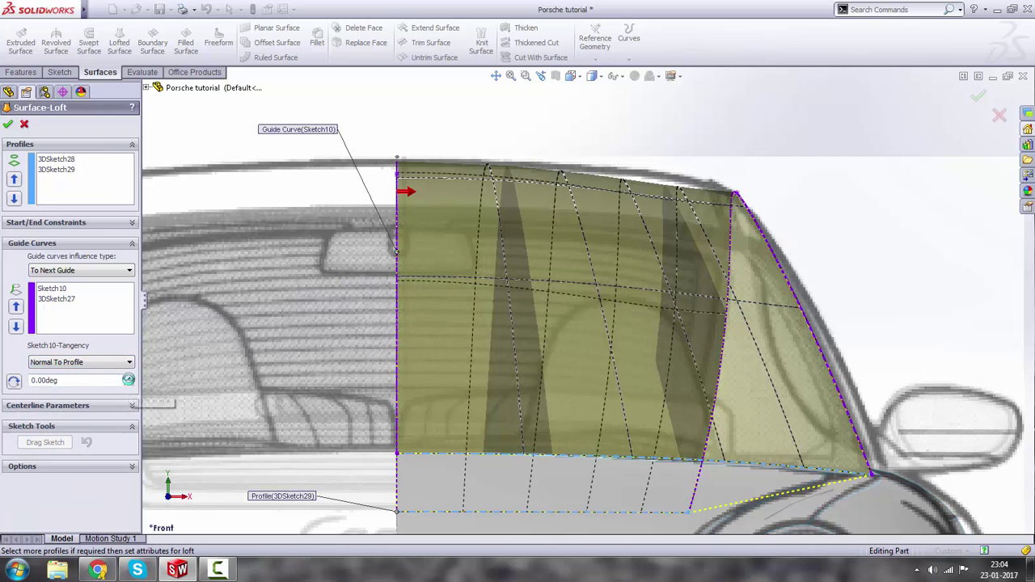
Try a 5° tangency angle on guide curve Sketch10, set it back to 0°, and cancel the lofted surface.
click(129, 377)
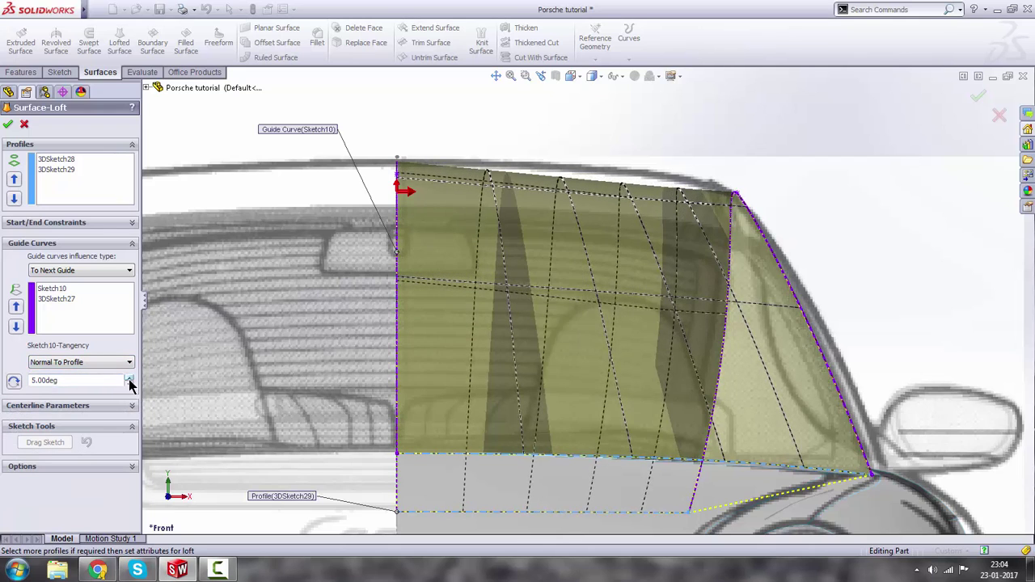
click(130, 384)
click(129, 384)
click(129, 384)
click(128, 384)
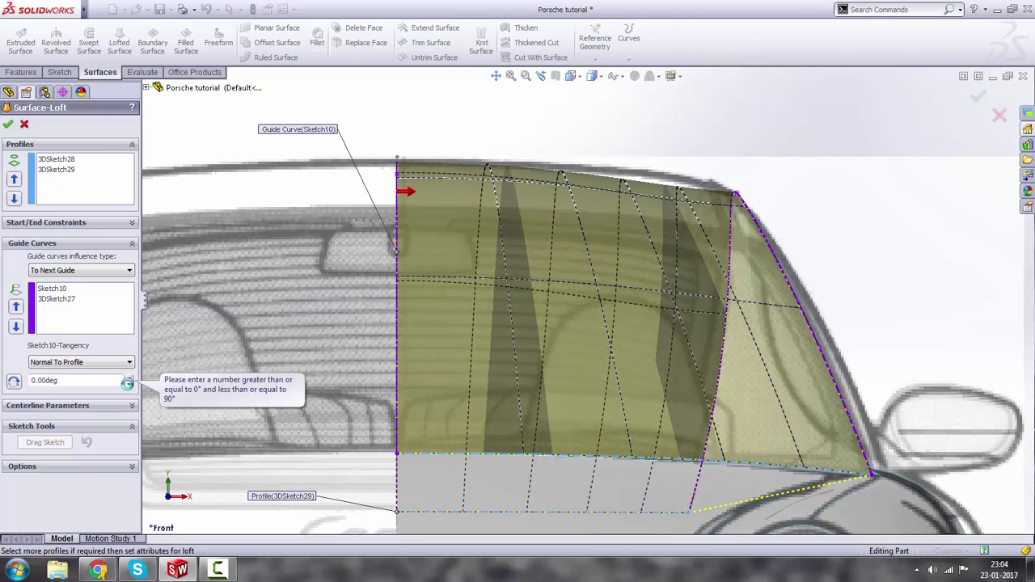
click(127, 383)
click(24, 125)
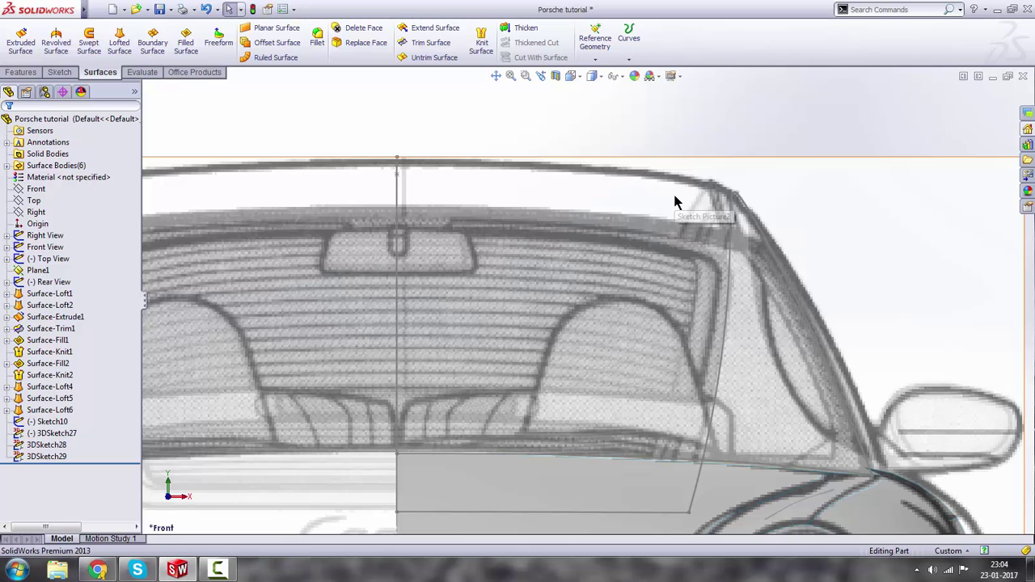
Start a new 3D sketch for a spline across the roof between the centreline and the roof side curve.
key(f)
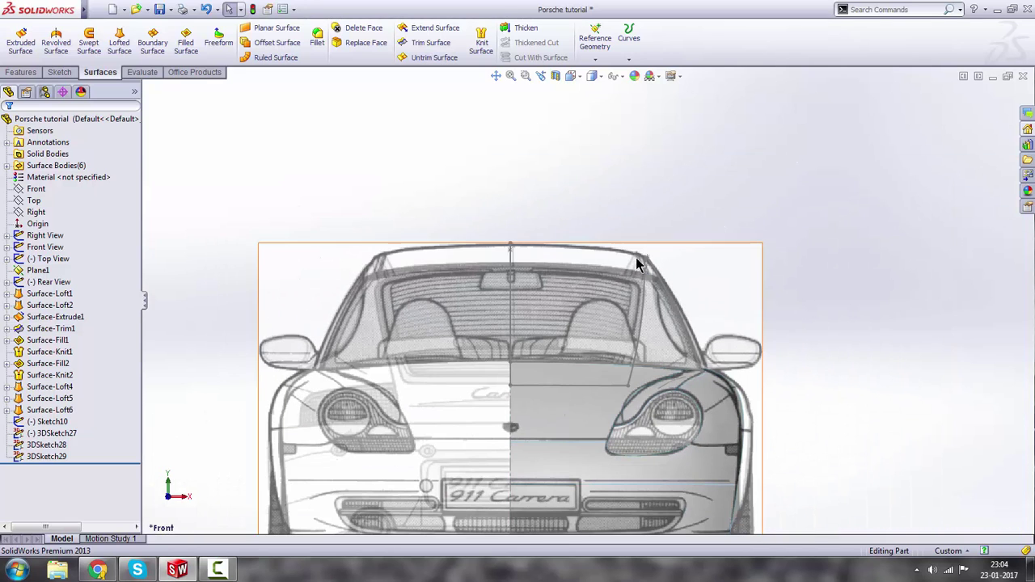
scroll(517, 249, down, 2)
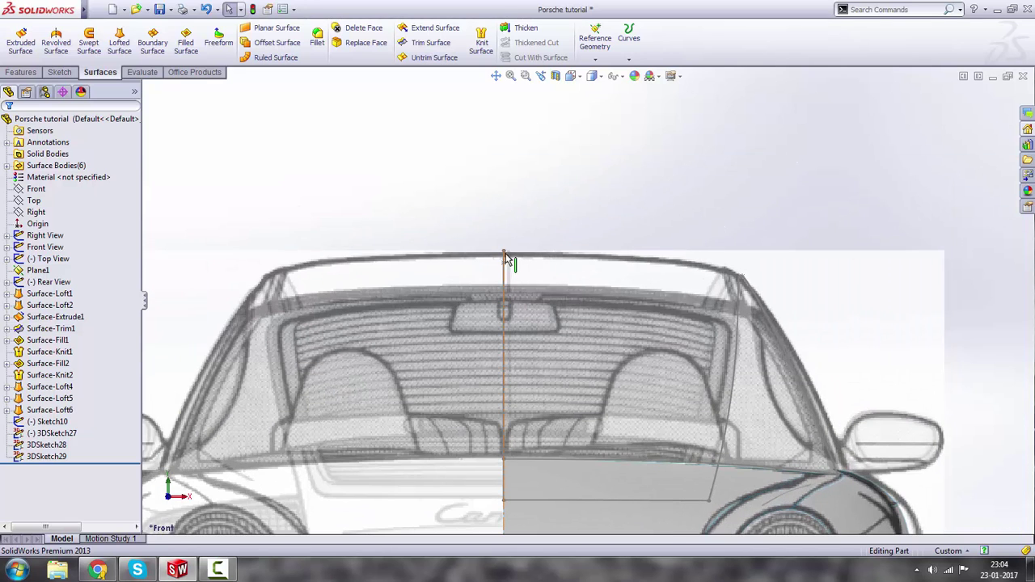
scroll(628, 282, up, 5)
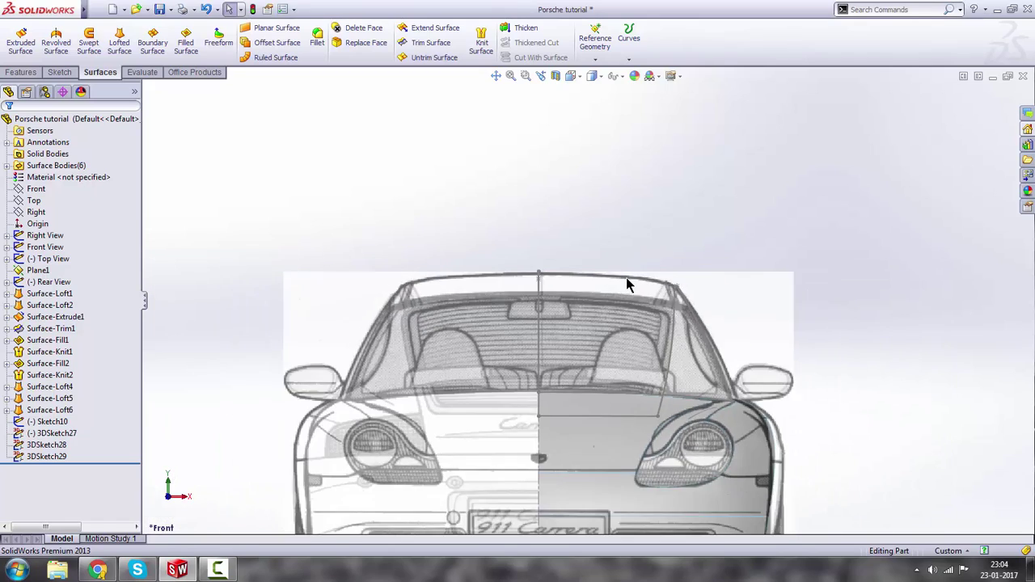
middle_drag(674, 273, 639, 300)
scroll(641, 295, down, 1)
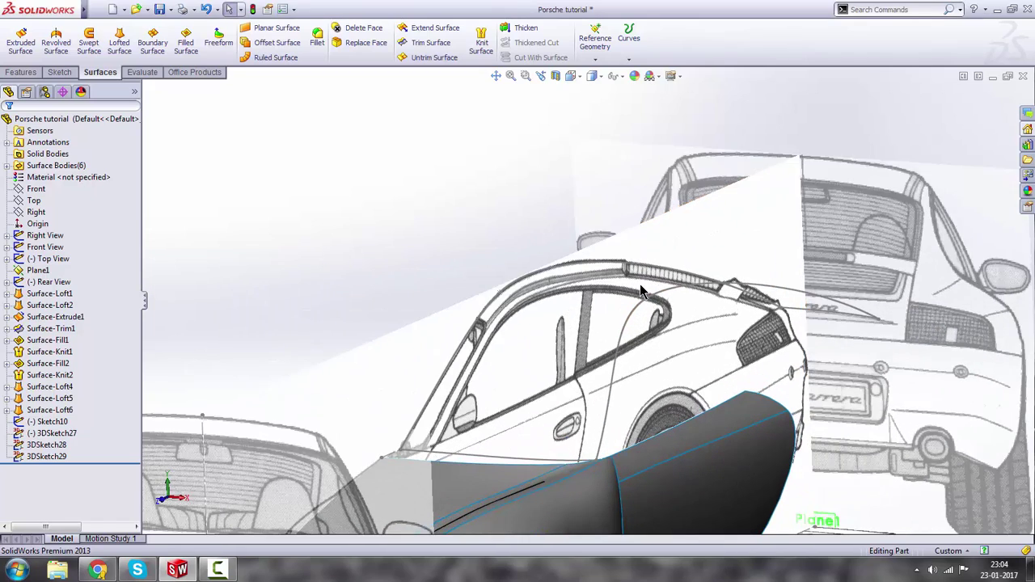
scroll(568, 280, up, 2)
click(59, 72)
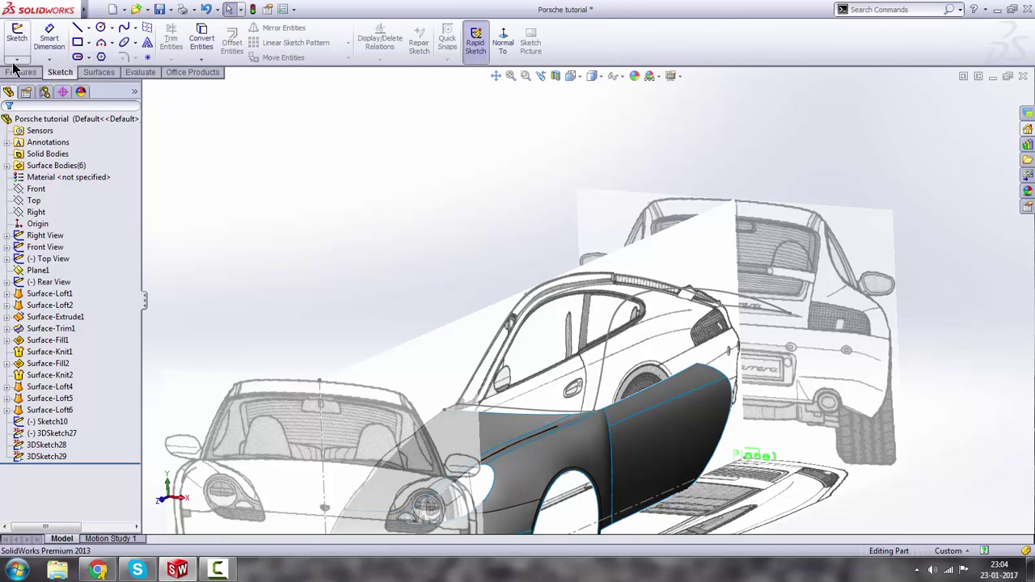
click(16, 59)
click(40, 85)
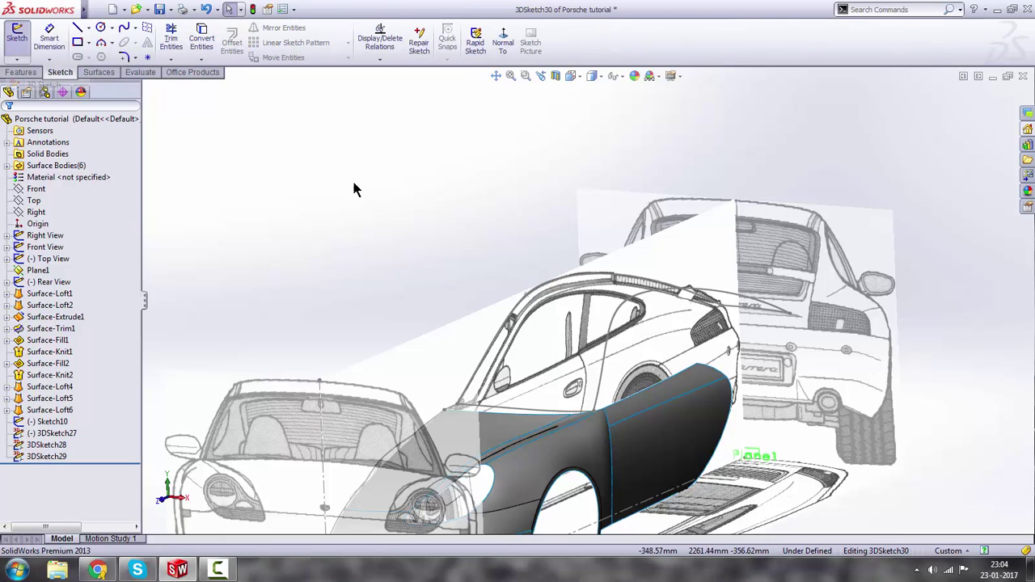
click(125, 29)
scroll(620, 252, down, 2)
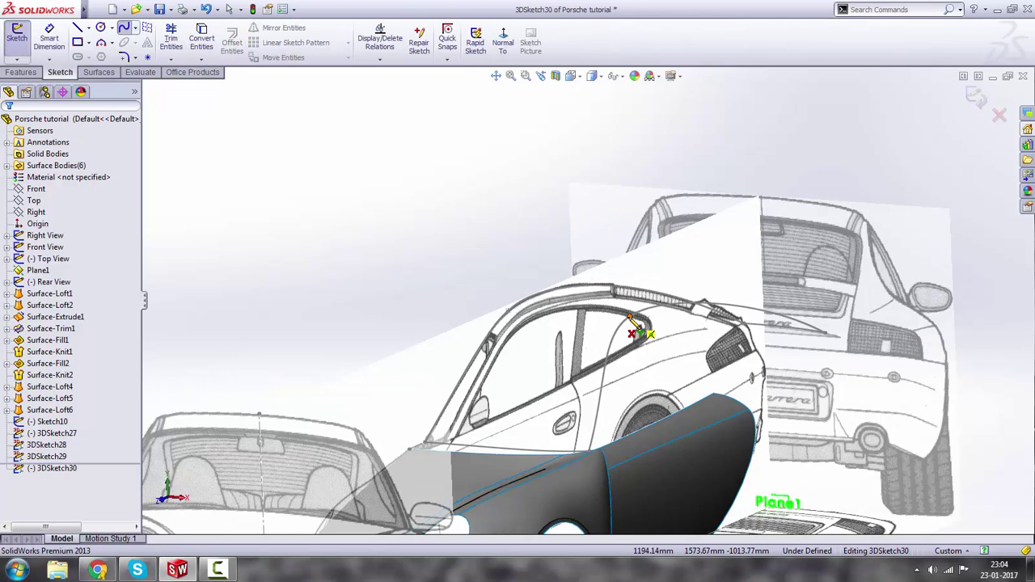
scroll(638, 336, up, 2)
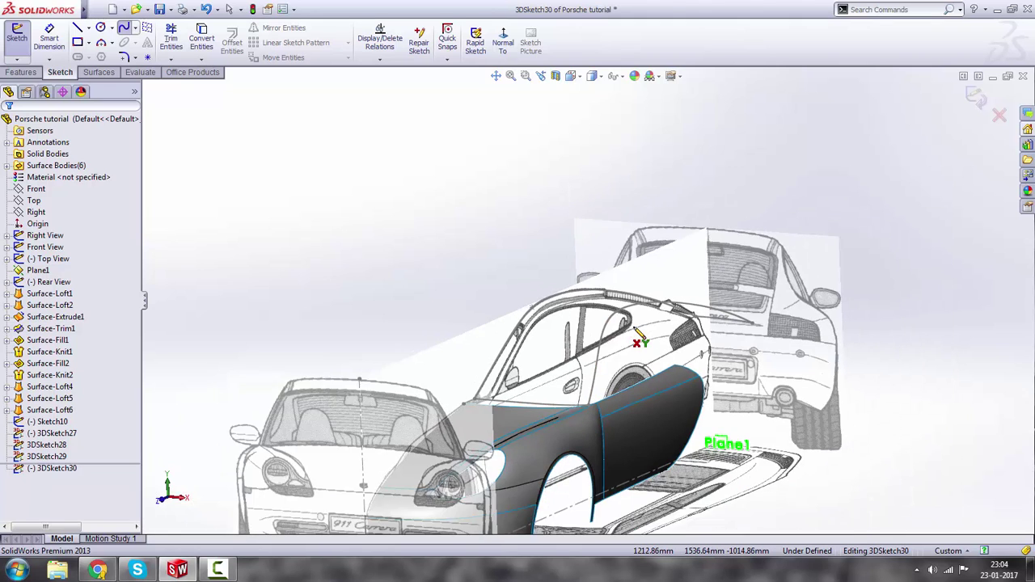
key(space)
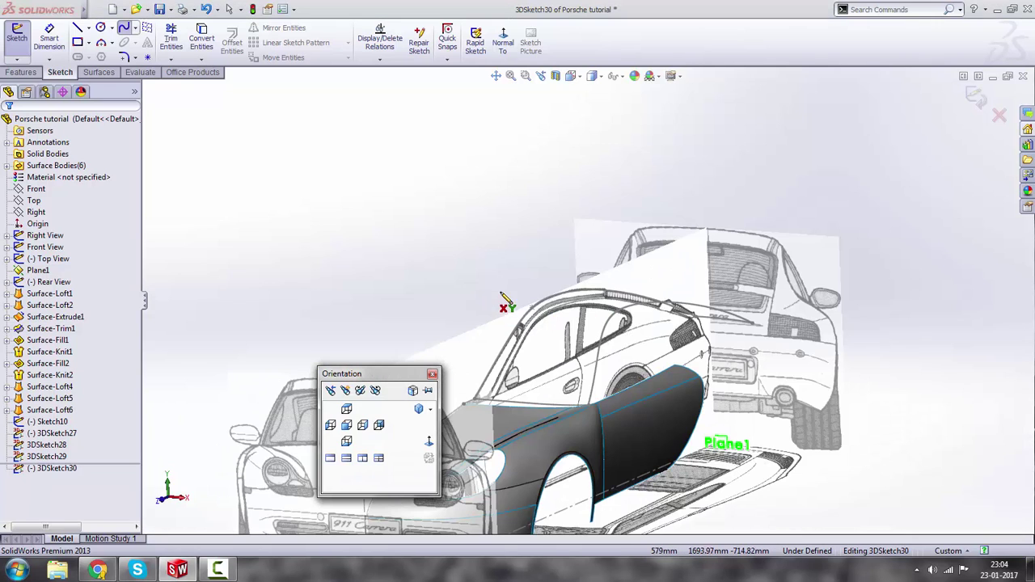
key(ctrl+7)
click(223, 196)
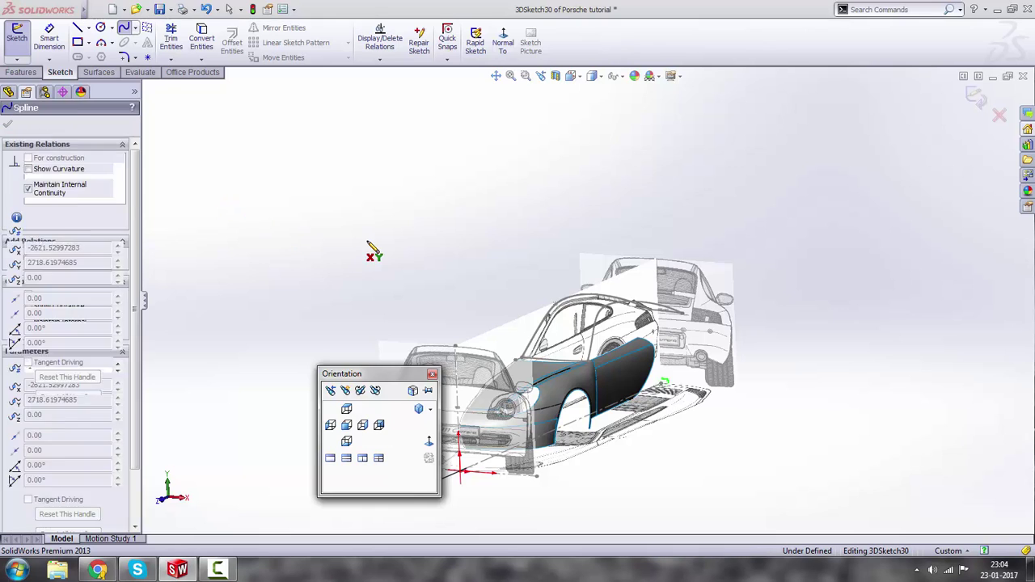
key(Escape)
Draw a two-point spline in the front view from the roof side curve's upper corner to the roof's peak on the centreline.
key(space)
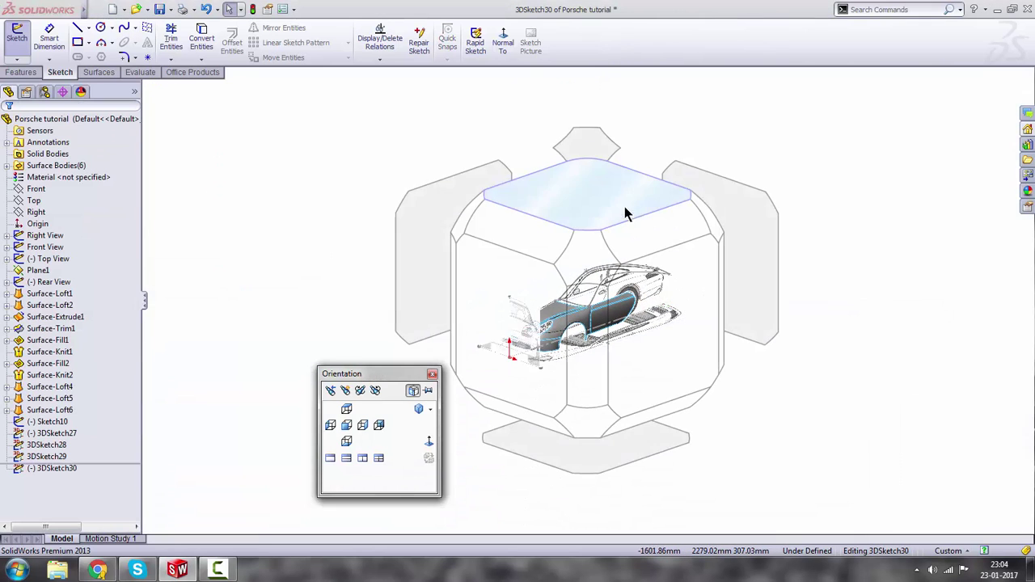
click(615, 213)
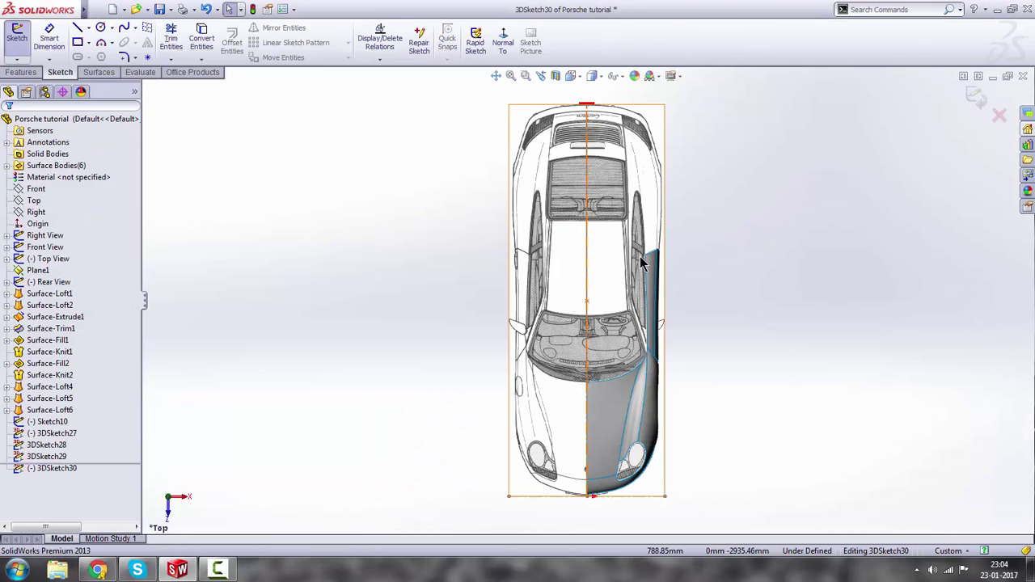
scroll(634, 267, down, 3)
key(space)
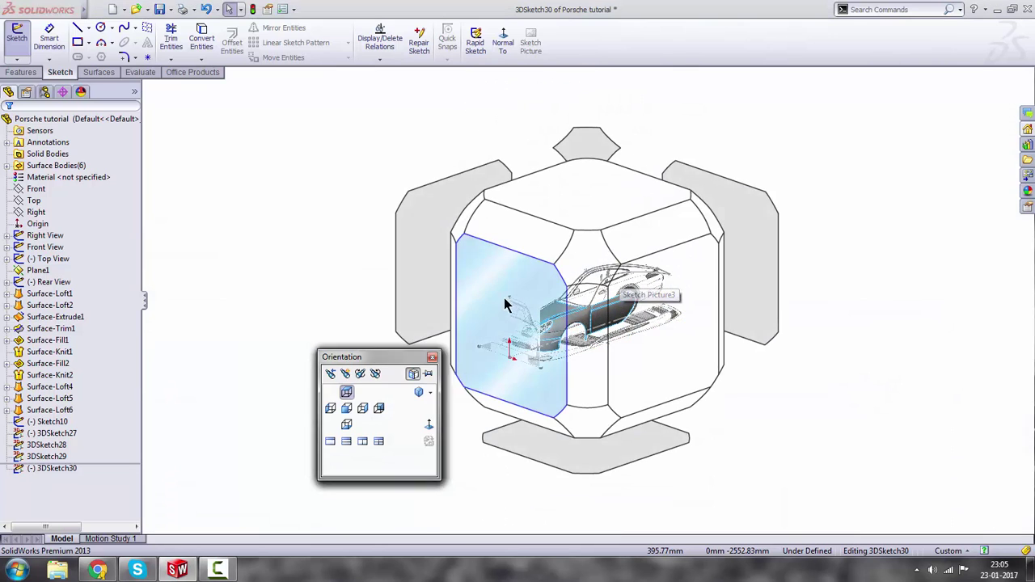
click(485, 331)
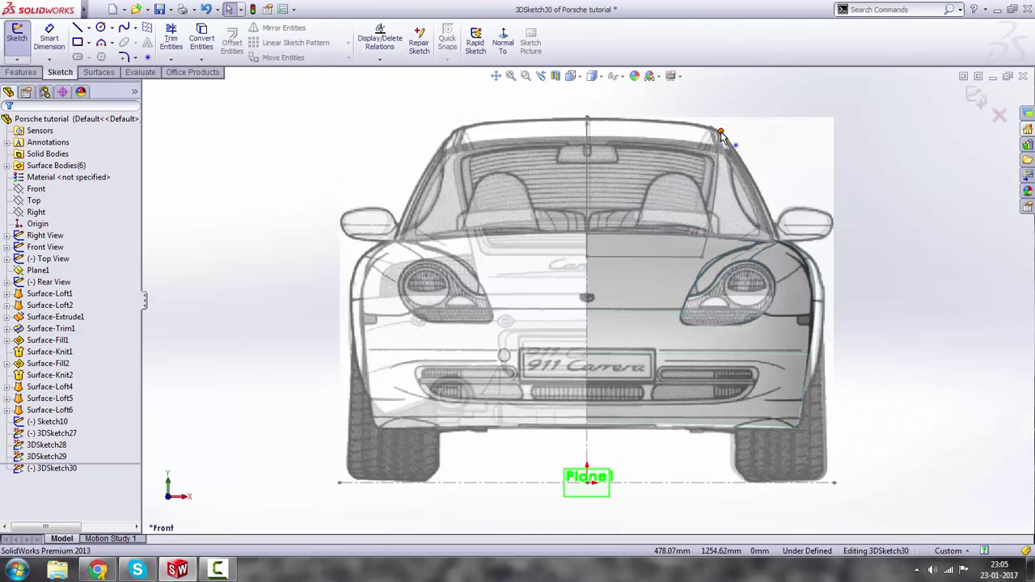
click(135, 28)
click(152, 34)
scroll(650, 192, up, 2)
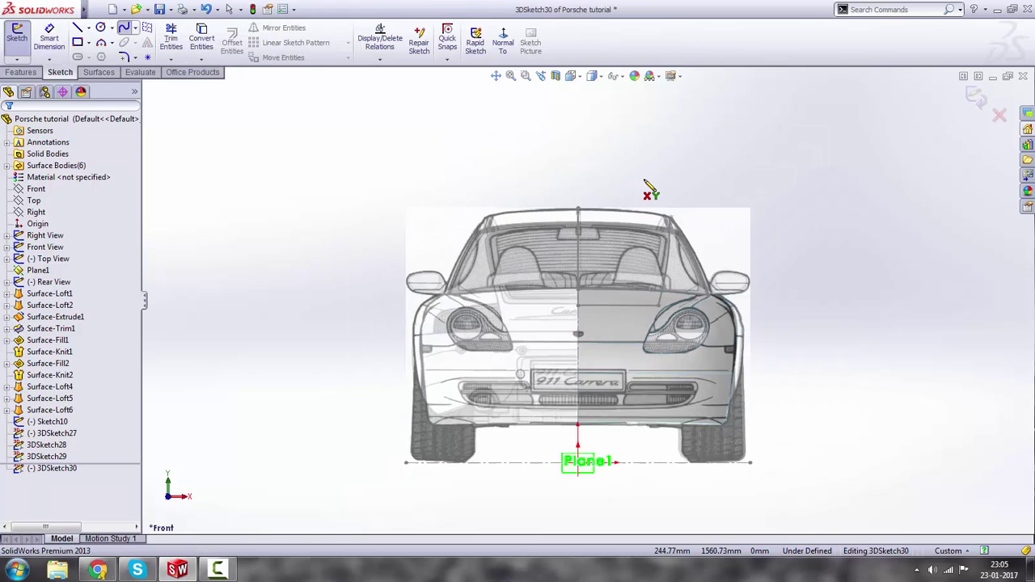
scroll(691, 279, down, 5)
click(676, 252)
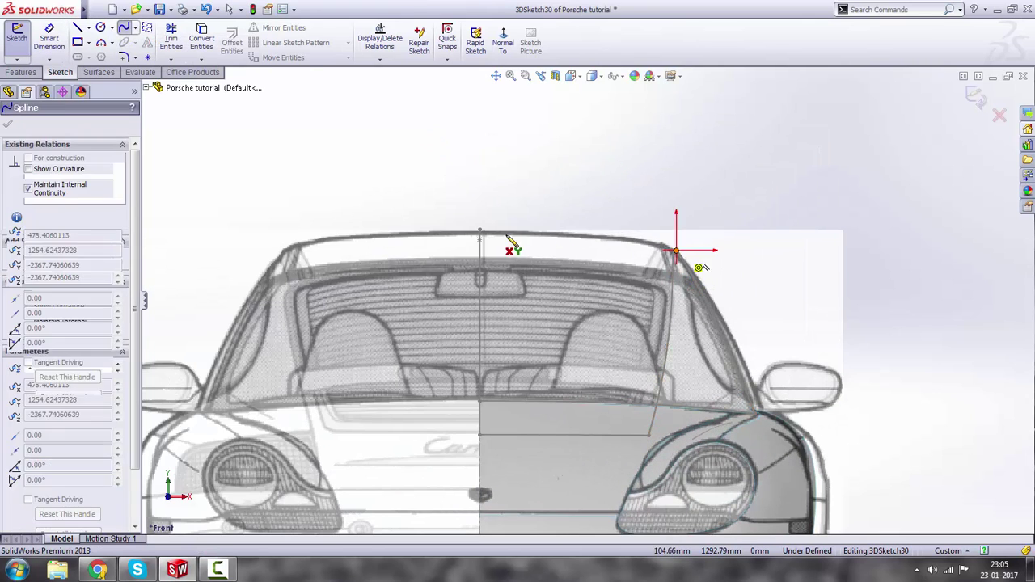
click(481, 232)
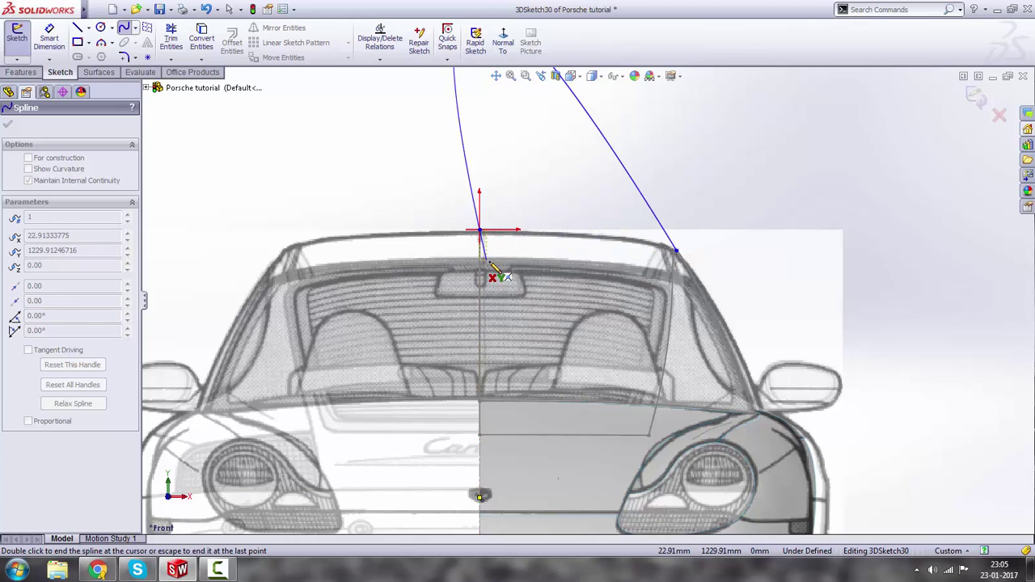
key(Escape)
Adjust the tangent handles at both ends of the new spline so it follows the roof's upper outline in the front view.
click(639, 245)
scroll(639, 245, down, 3)
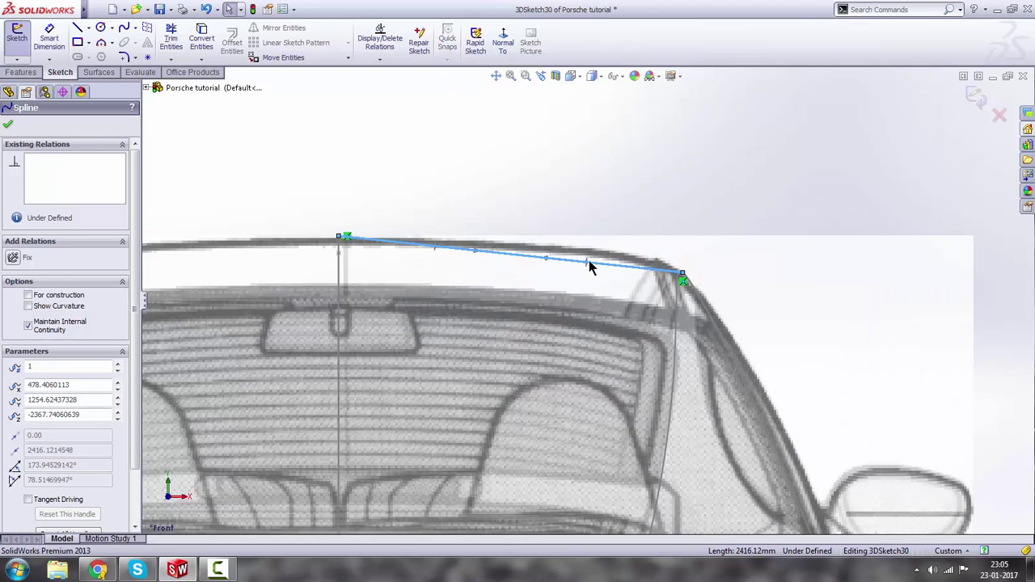
drag(584, 250, 461, 240)
click(642, 257)
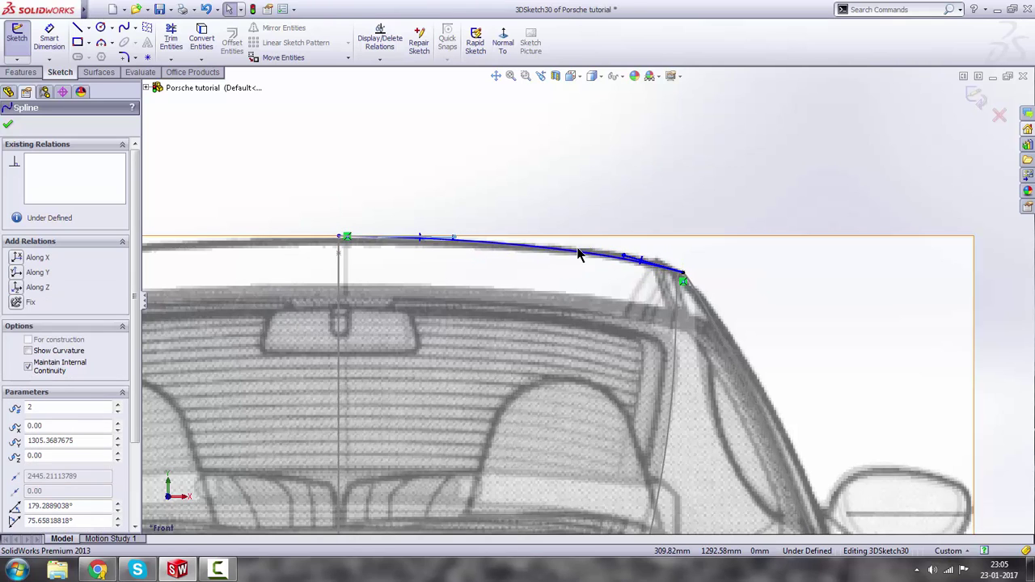
click(650, 258)
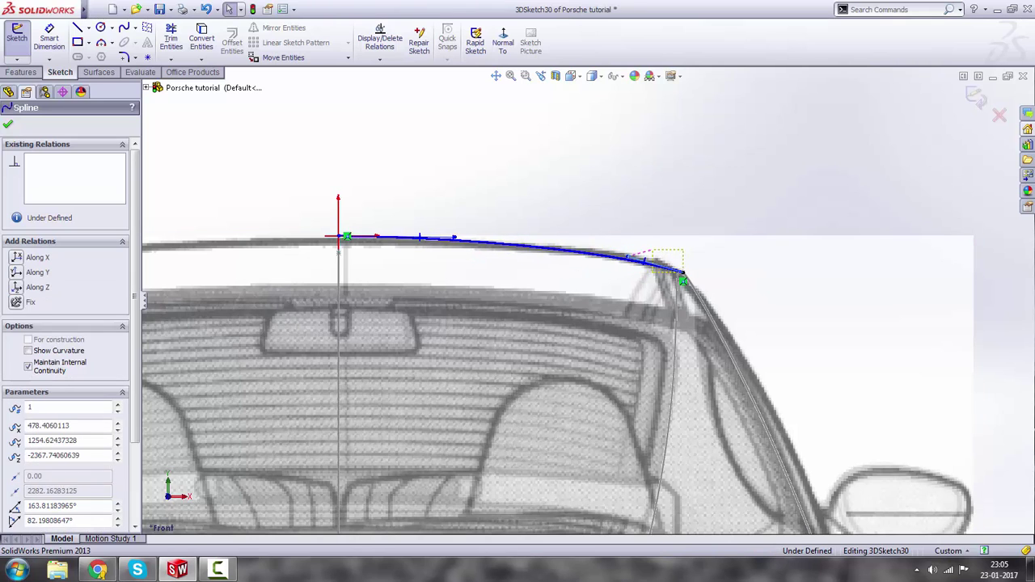
drag(627, 257, 633, 249)
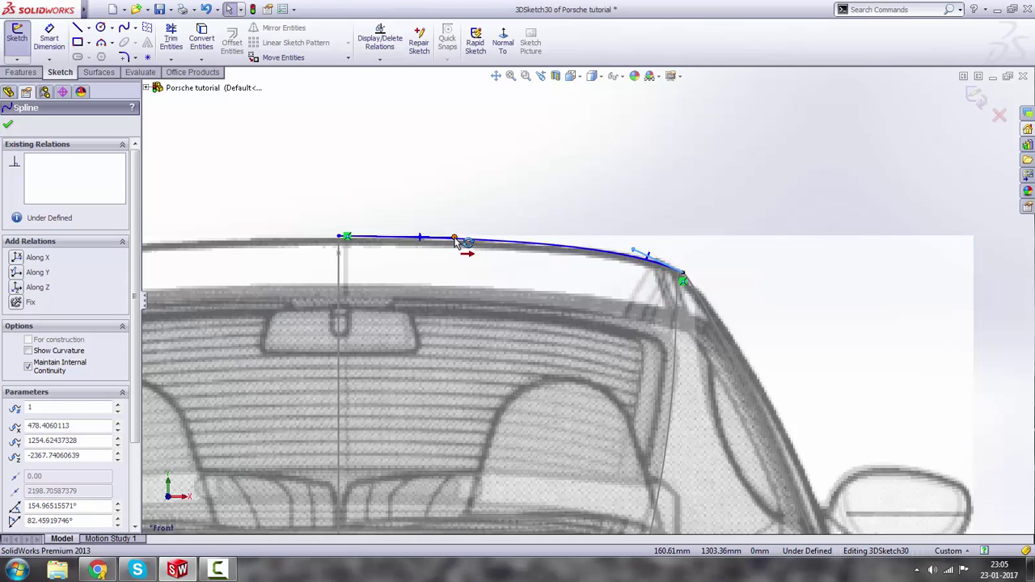
drag(457, 241, 419, 237)
click(568, 181)
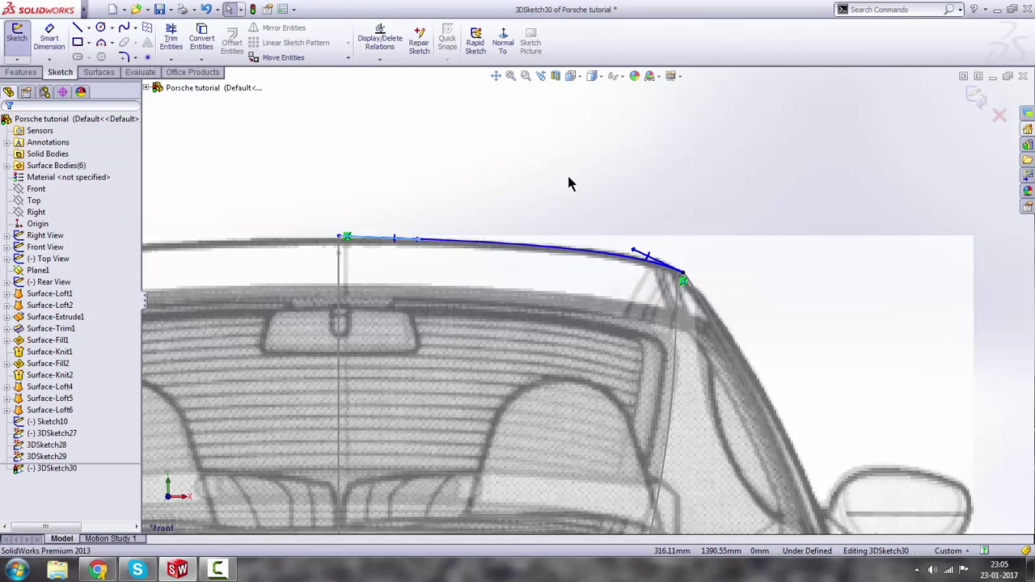
Move the spline's front endpoint rearward in the top view to just beside the centreline at the windshield's upper edge.
key(ctrl+shift+z)
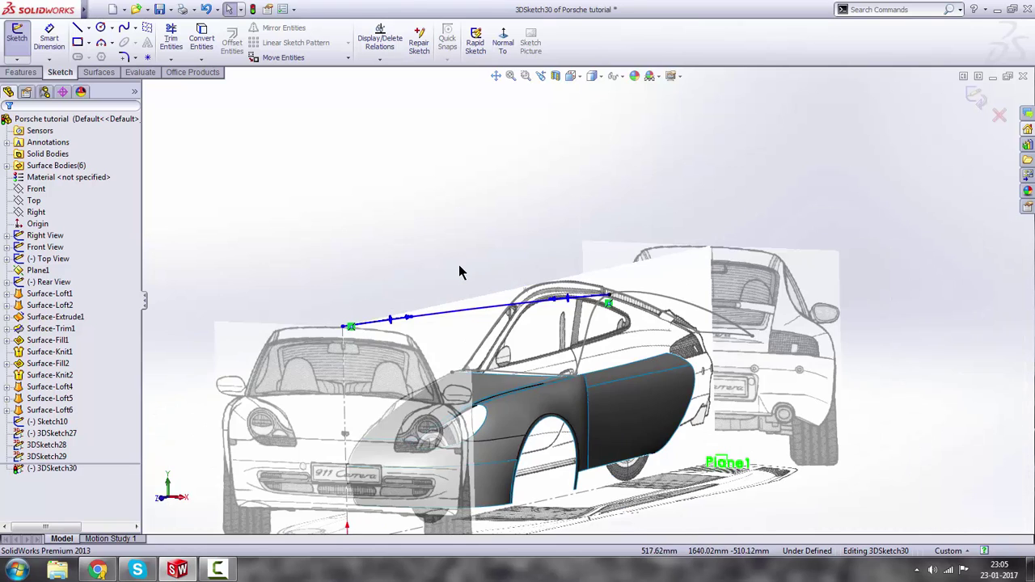
key(space)
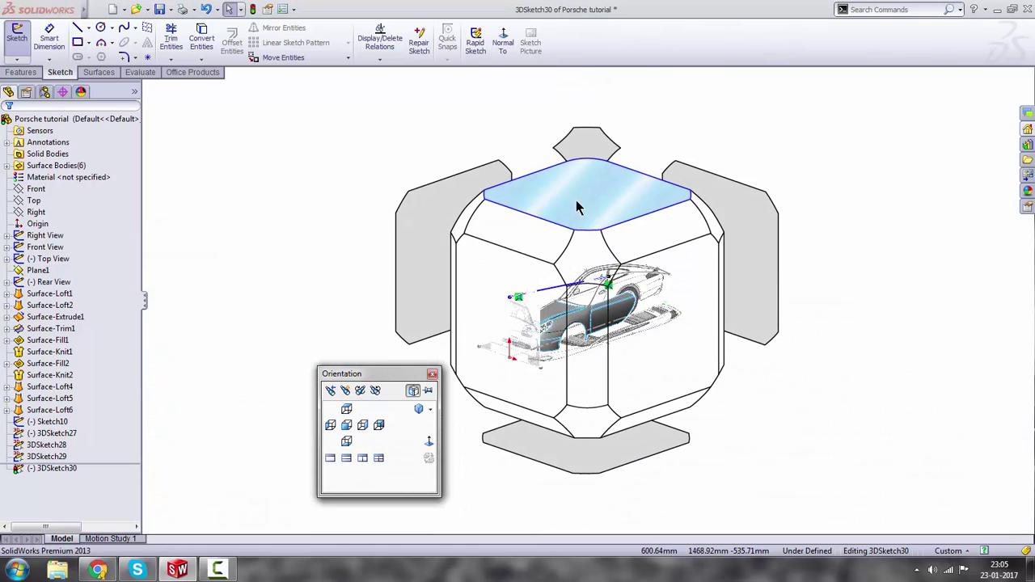
click(587, 207)
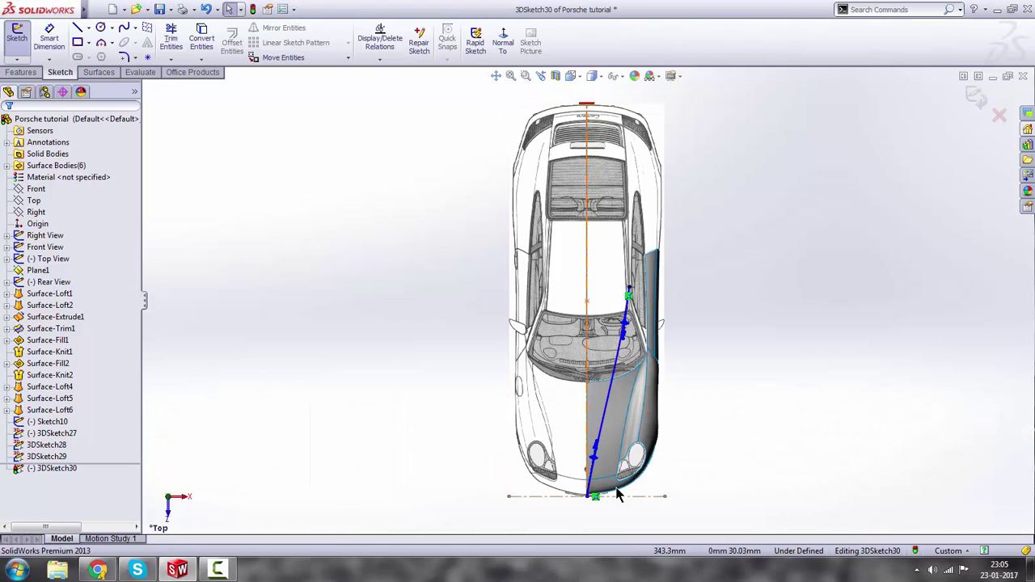
scroll(604, 505, down, 3)
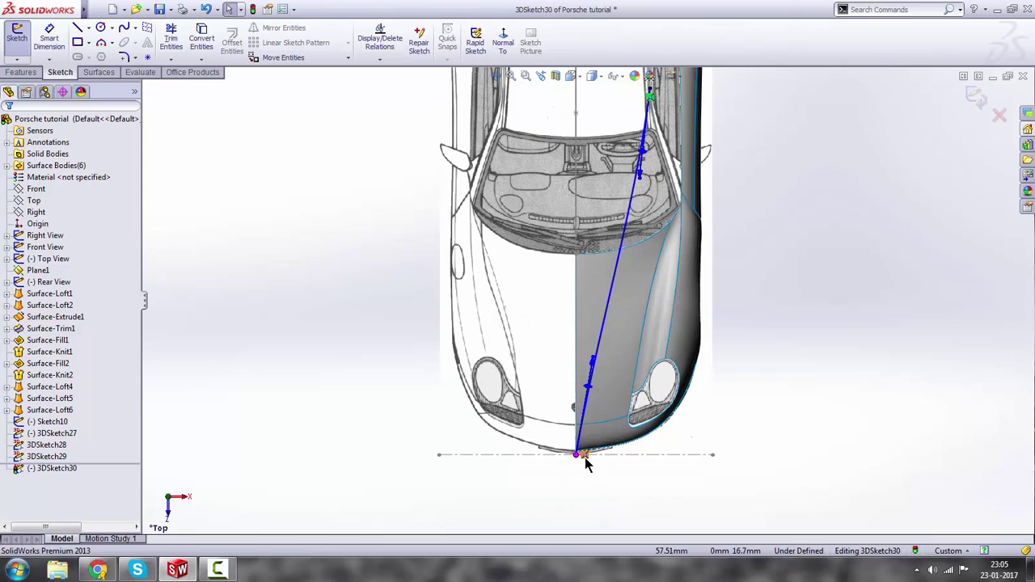
mouse_move(578, 456)
mouse_down()
mouse_move(594, 261)
mouse_move(588, 144)
mouse_up()
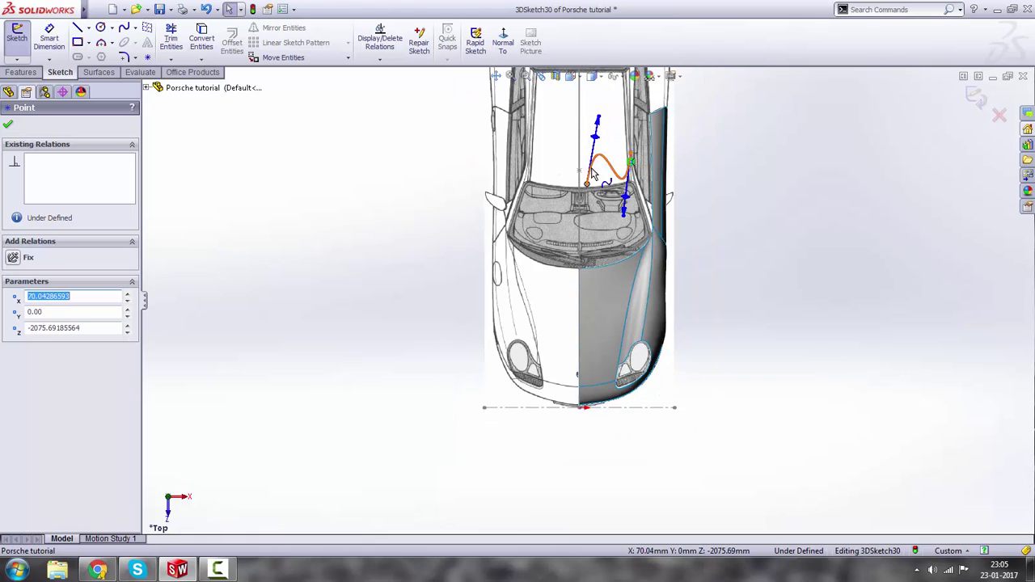
scroll(588, 144, down, 5)
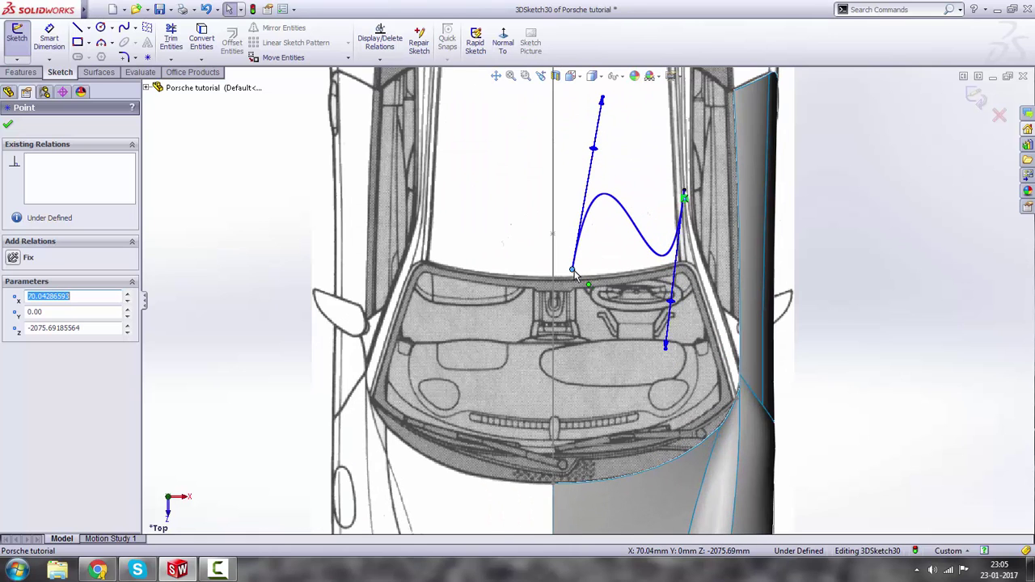
Snap the spline's free endpoint onto the centreline in the top view and pull in both tangent handles.
drag(574, 273, 553, 234)
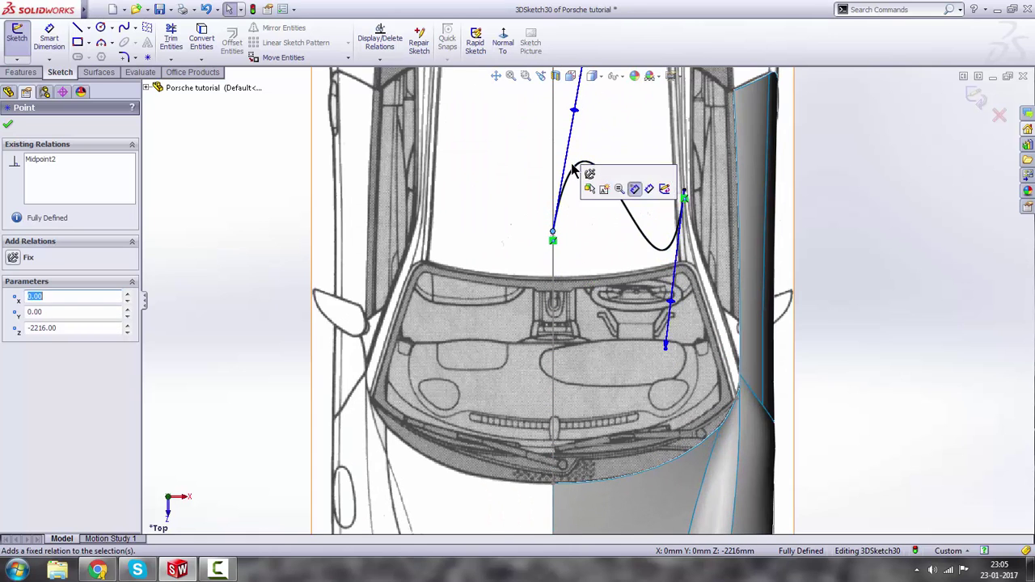
scroll(577, 106, up, 2)
ctrl+middle_drag(577, 81, 594, 175)
drag(579, 184, 575, 270)
drag(650, 430, 629, 313)
click(575, 271)
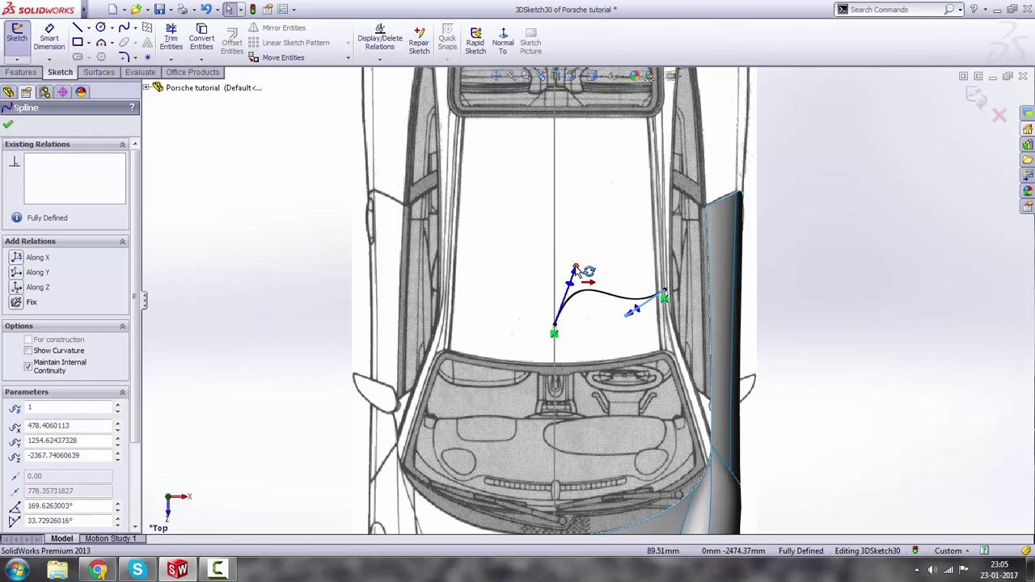
Delete the spline endpoint's midpoint relation and slide the endpoint rearward along the centreline.
click(554, 331)
scroll(560, 336, up, 2)
key(Escape)
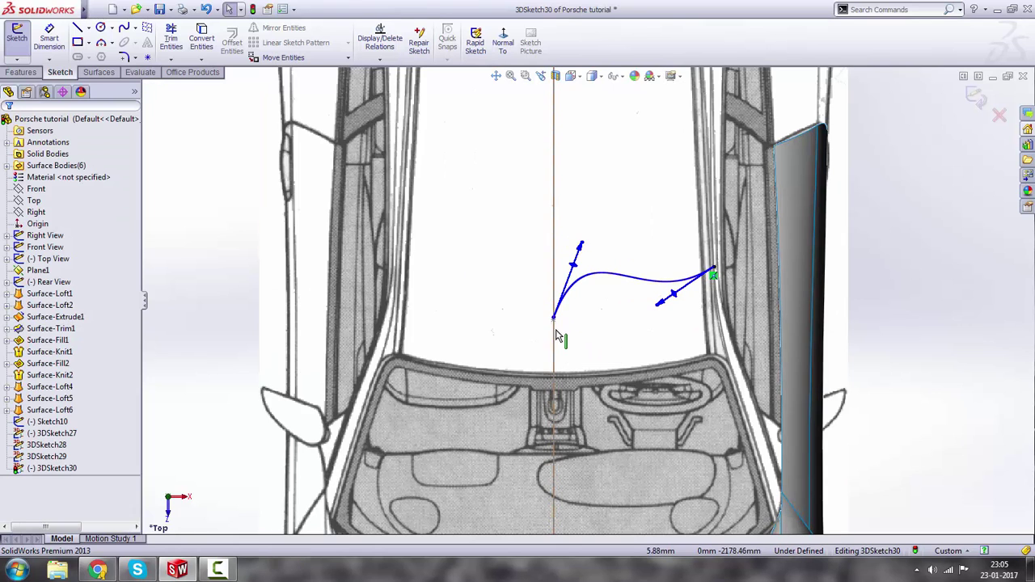
drag(555, 322, 555, 281)
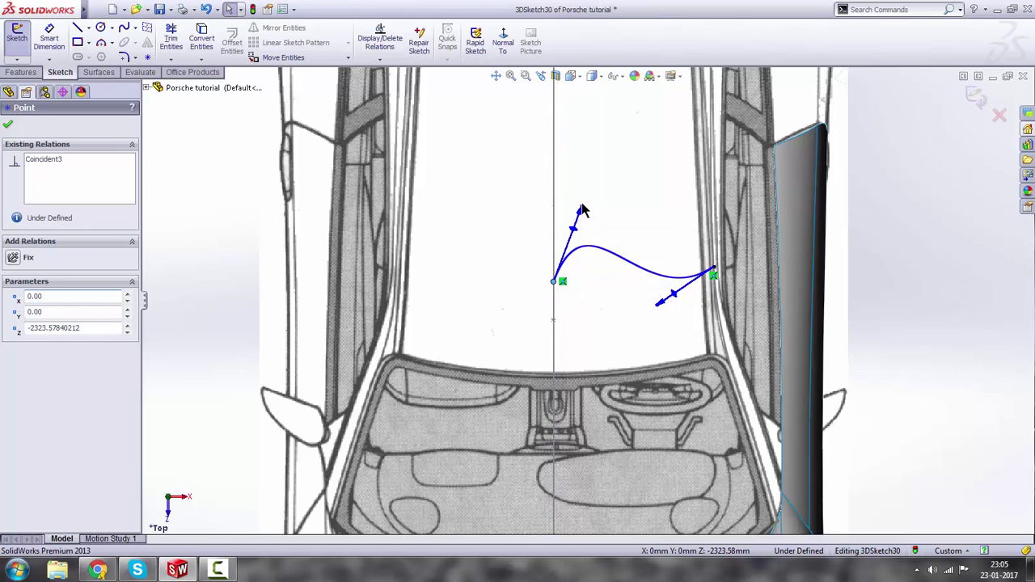
Adjust both tangent handles in the top view so the spline runs nearly straight across the roof.
drag(582, 211, 571, 280)
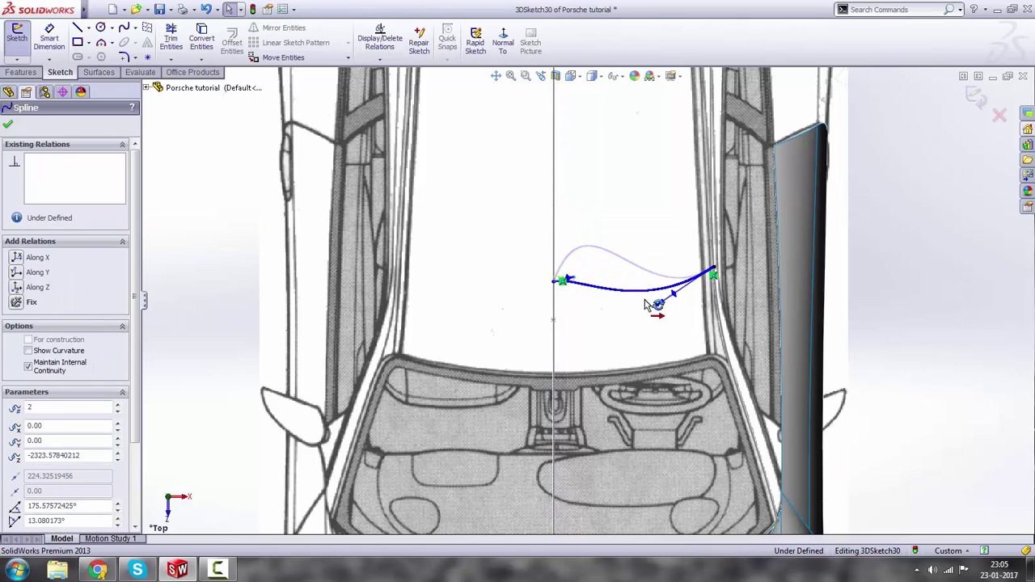
drag(656, 296, 659, 273)
scroll(635, 301, up, 5)
click(808, 314)
Make the spline's centreline endpoint coincident with the roof's centreline curve in Sketch10.
key(space)
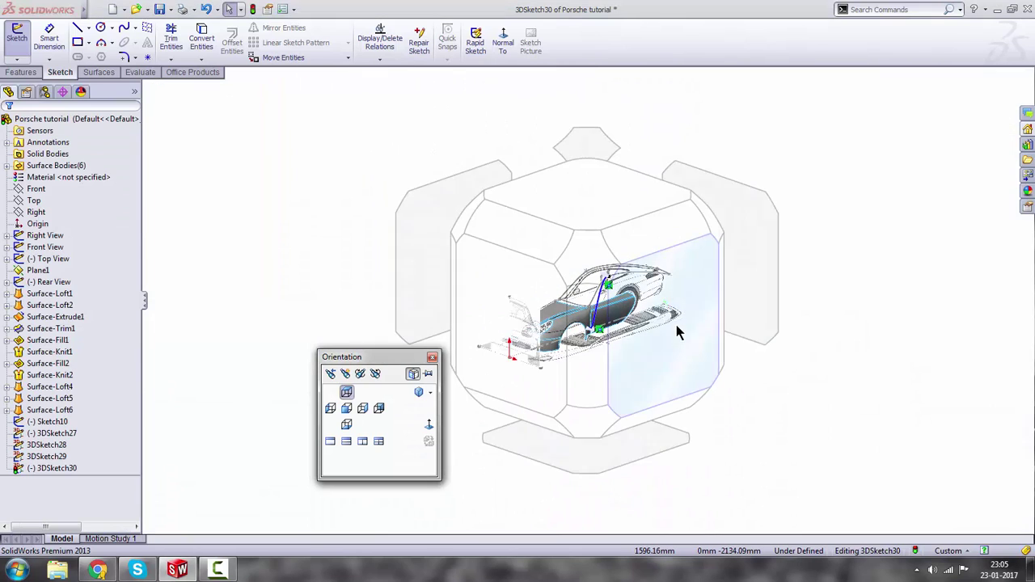
click(588, 228)
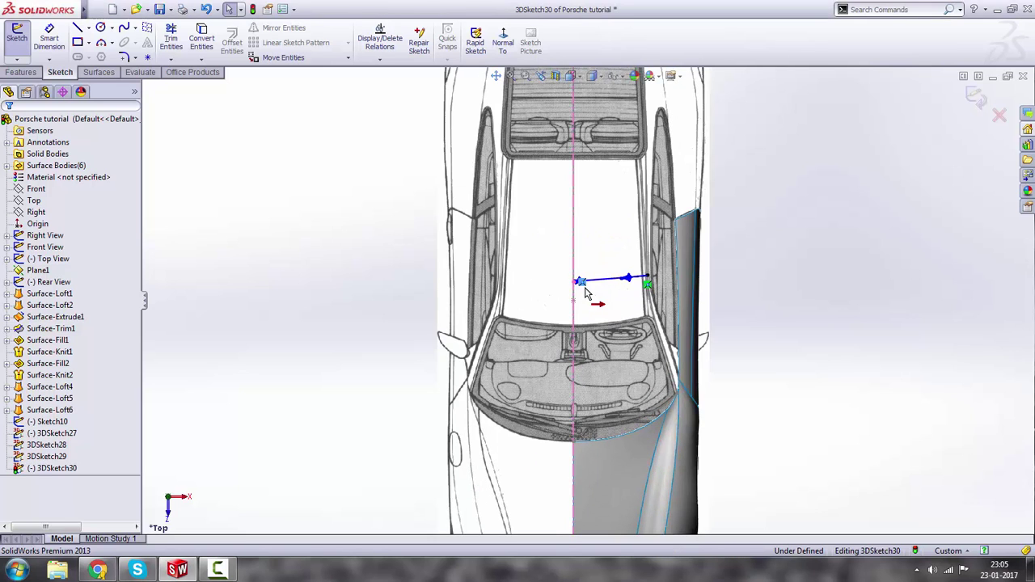
middle_drag(601, 315, 583, 298)
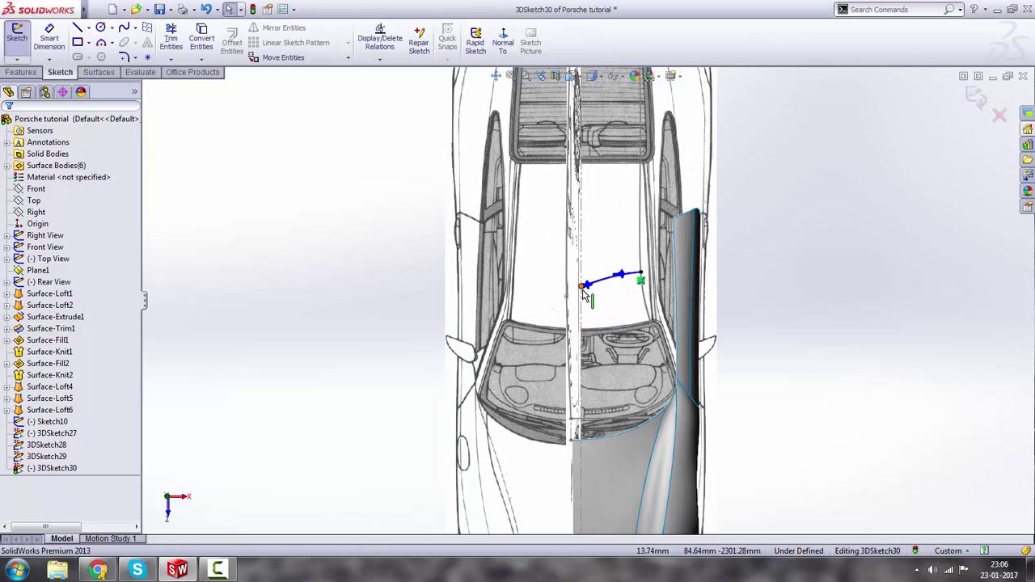
click(582, 289)
key(space)
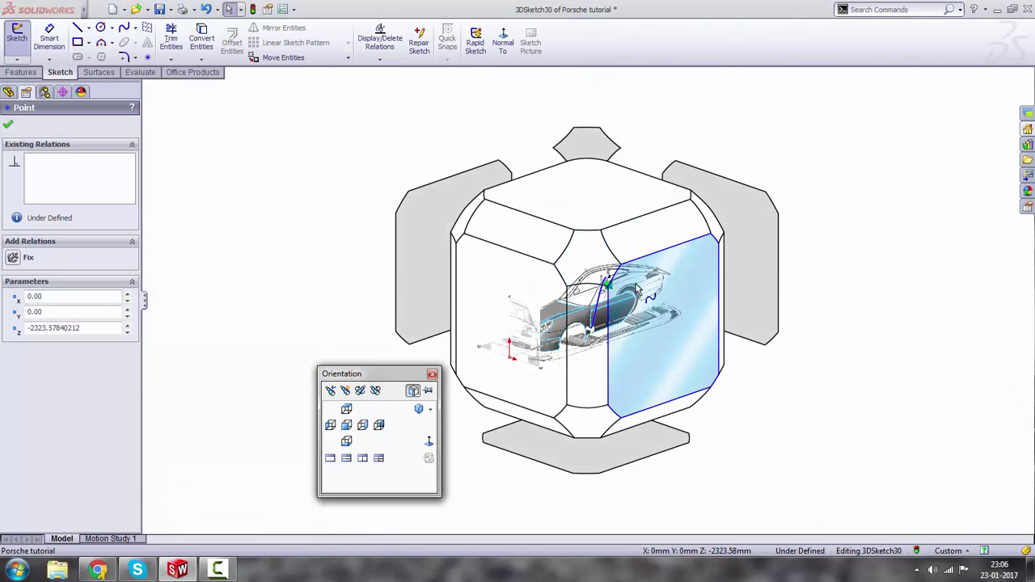
click(631, 283)
middle_drag(592, 255, 598, 262)
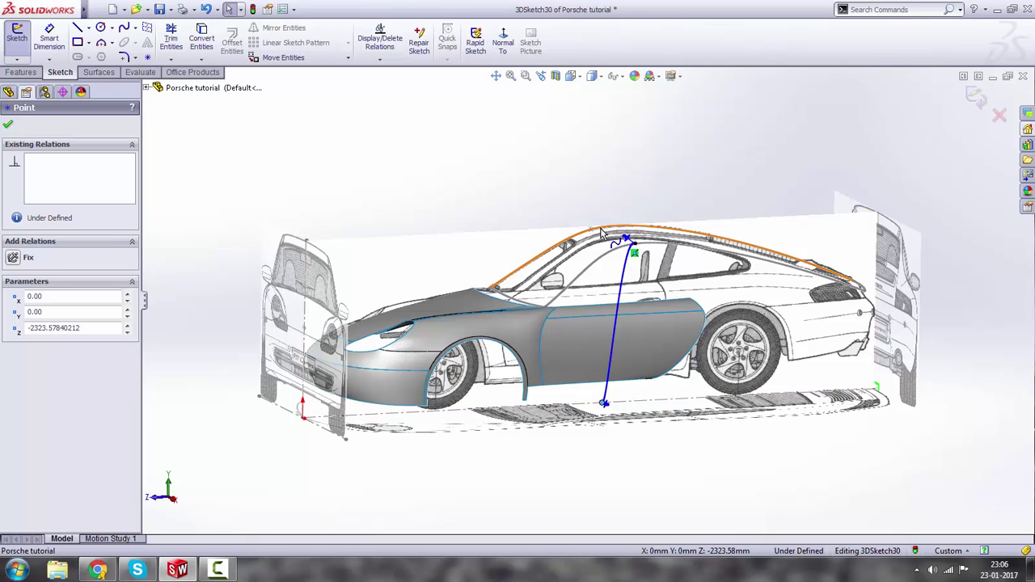
ctrl+click(600, 234)
click(635, 180)
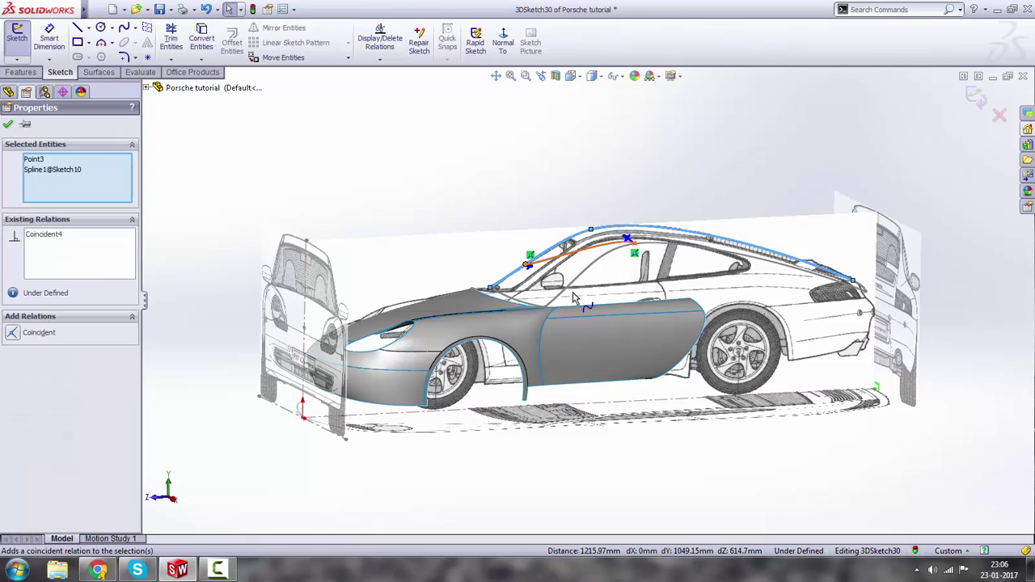
Slide the spline's coincident endpoint rearward along the roof's centreline curve to the top of the roof.
click(578, 415)
scroll(522, 271, down, 2)
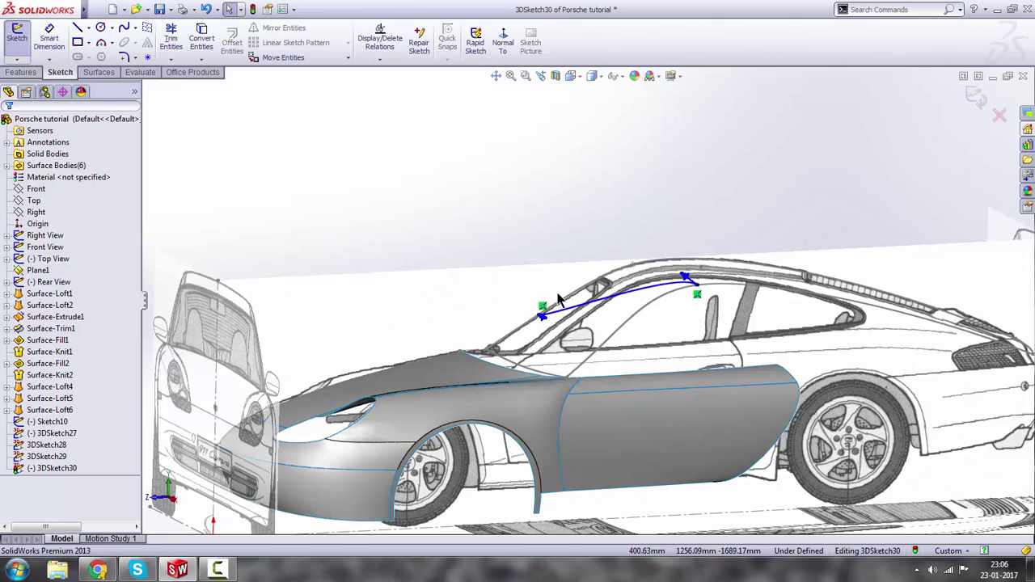
drag(541, 317, 652, 262)
scroll(631, 347, up, 3)
click(472, 469)
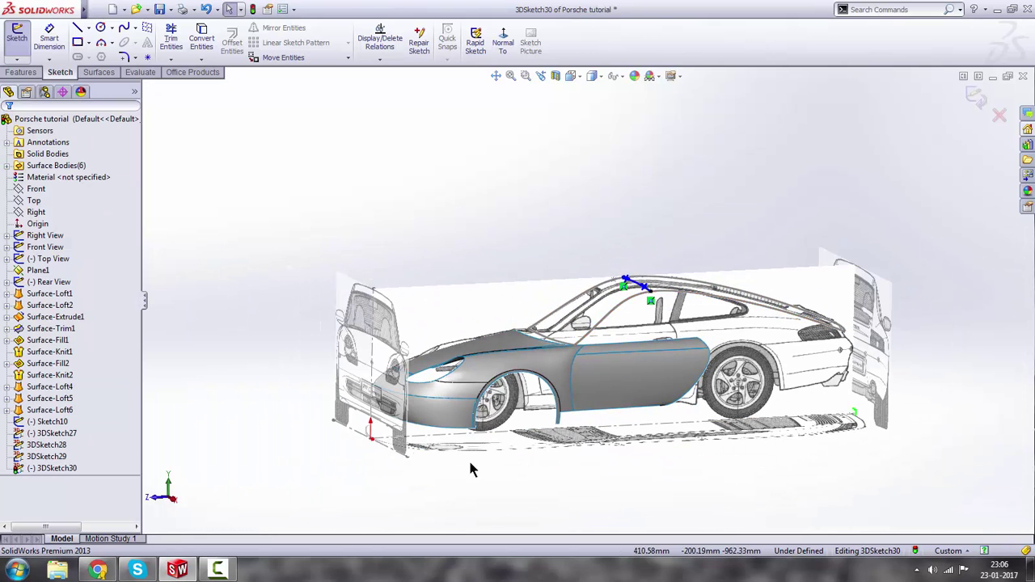
Adjust the spline's tangent handles in the front view and constrain the centreline handle with an Along X relation.
middle_drag(472, 469, 524, 493)
scroll(437, 364, up, 3)
key(space)
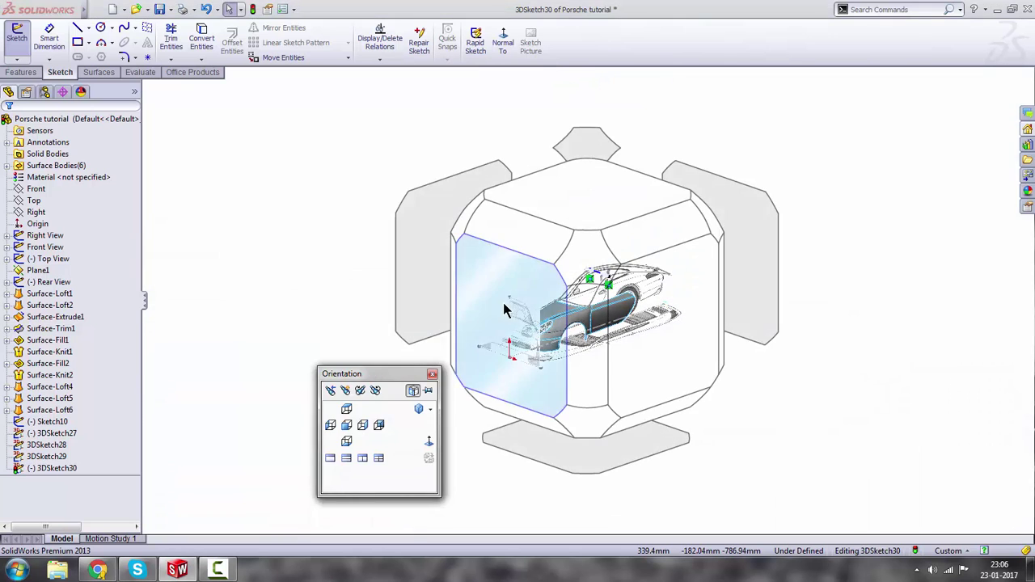
click(501, 315)
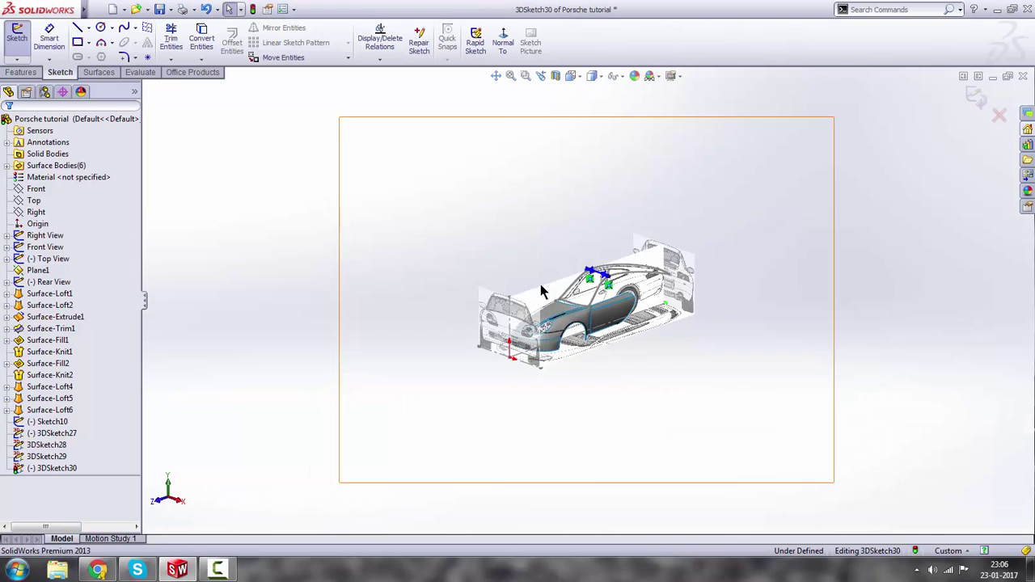
scroll(654, 167, up, 1)
scroll(639, 271, down, 4)
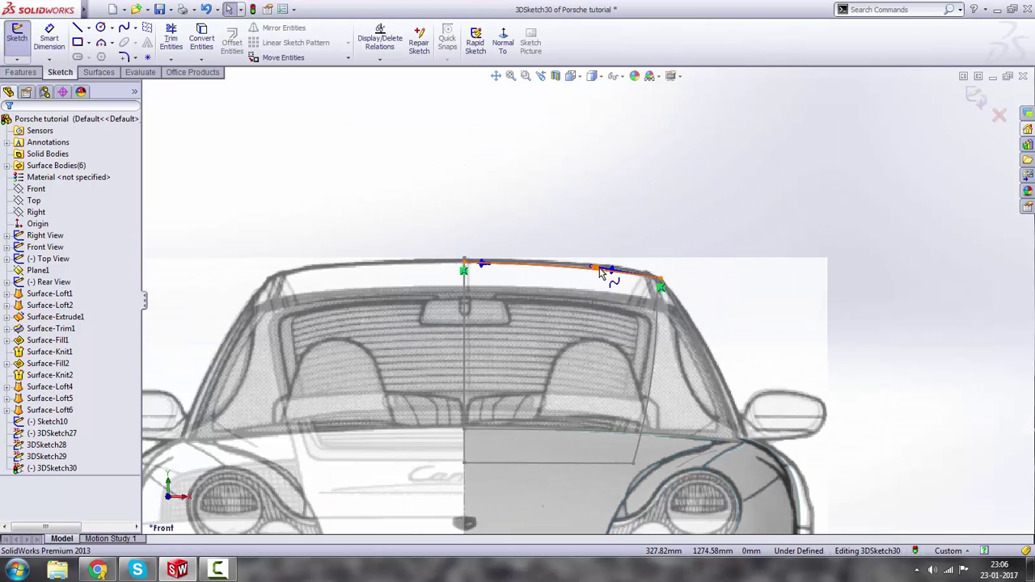
click(594, 271)
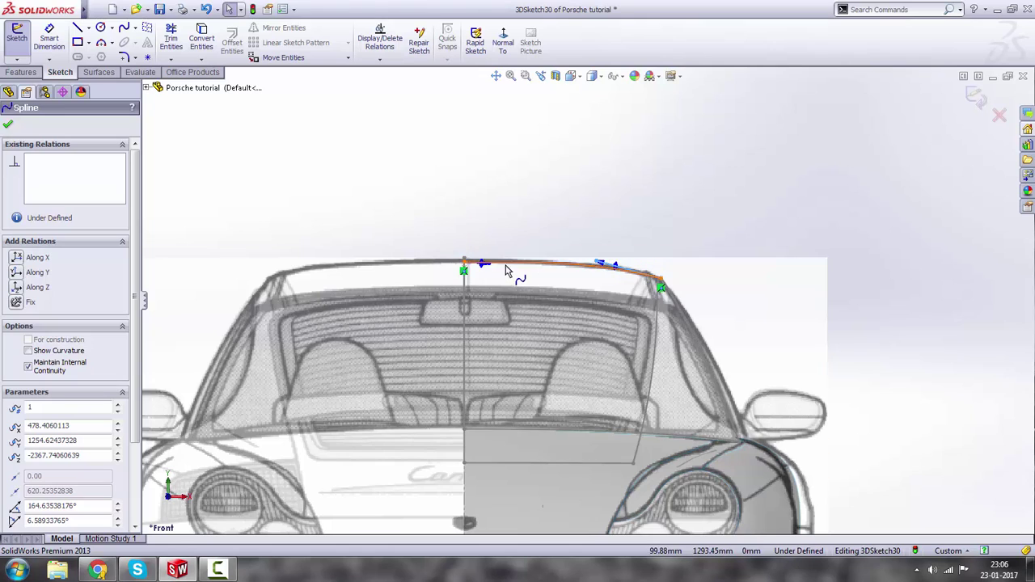
drag(491, 266, 493, 260)
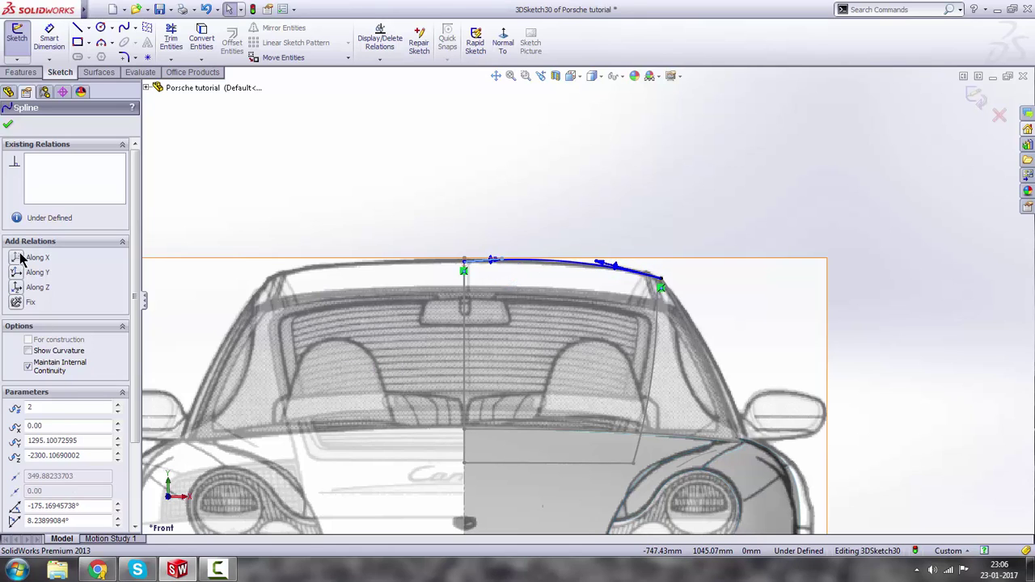
click(21, 255)
click(963, 251)
Refine the side-end tangent handle so the spline follows the roof's upper outline, and exit the 3D sketch.
scroll(577, 254, down, 3)
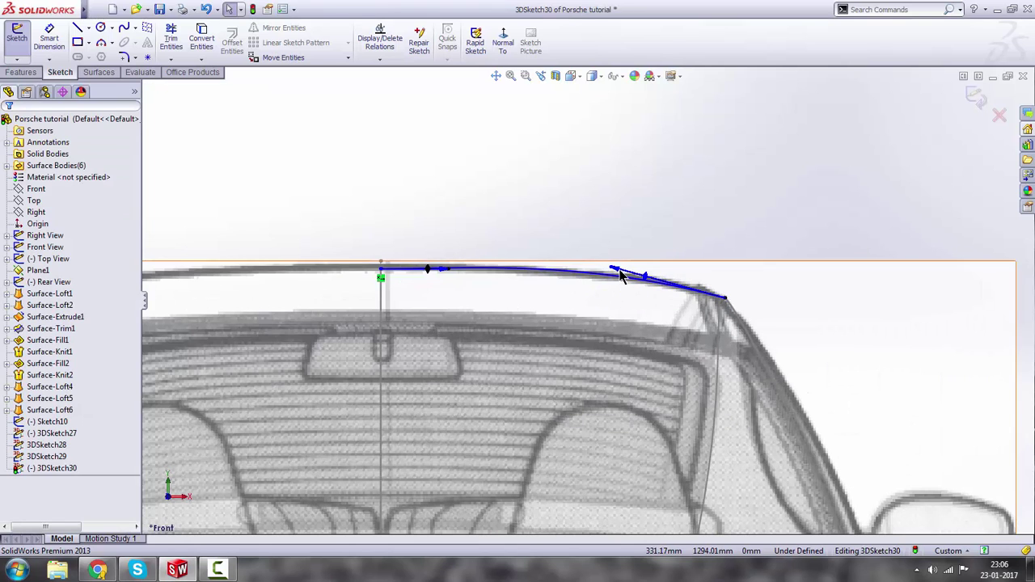
drag(617, 269, 639, 271)
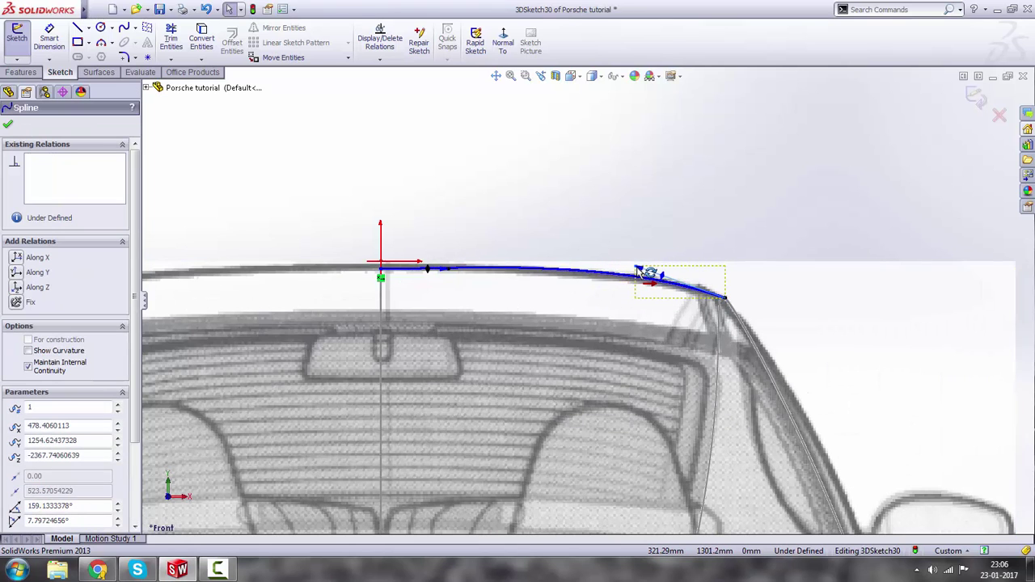
scroll(645, 229, up, 4)
click(612, 266)
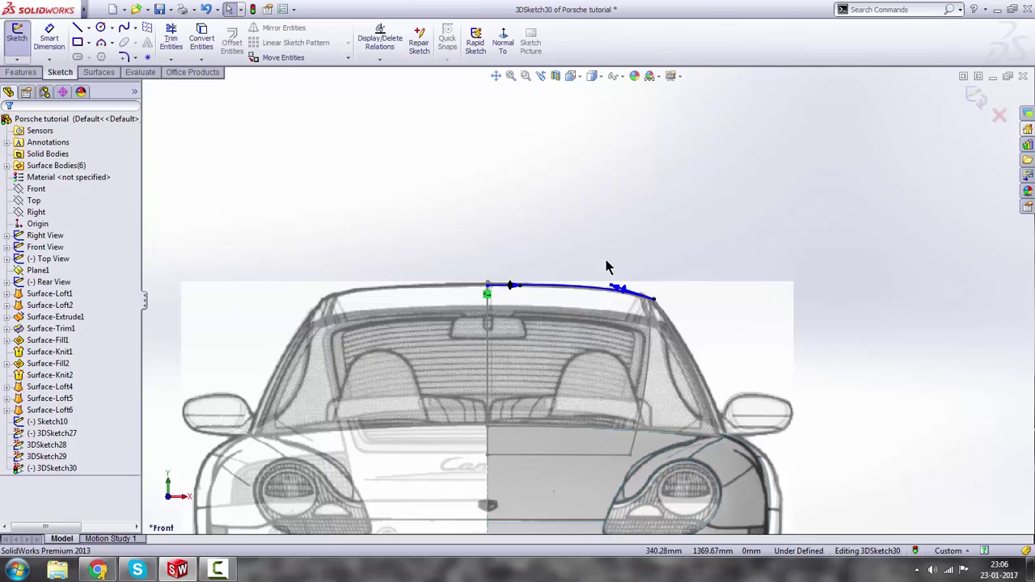
mouse_move(612, 266)
middle_down()
mouse_move(530, 356)
mouse_move(533, 374)
middle_up()
scroll(547, 312, up, 5)
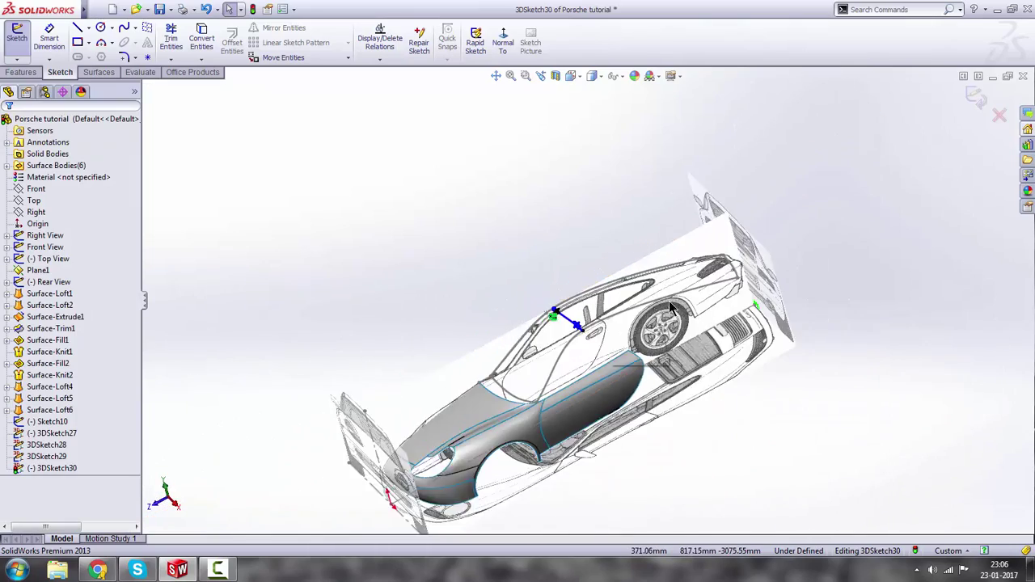
click(978, 100)
Start a Boundary Surface with the windshield base curve, the cross-roof spline and the rear curve as Direction 1 curves.
middle_drag(822, 391, 596, 332)
scroll(654, 303, down, 3)
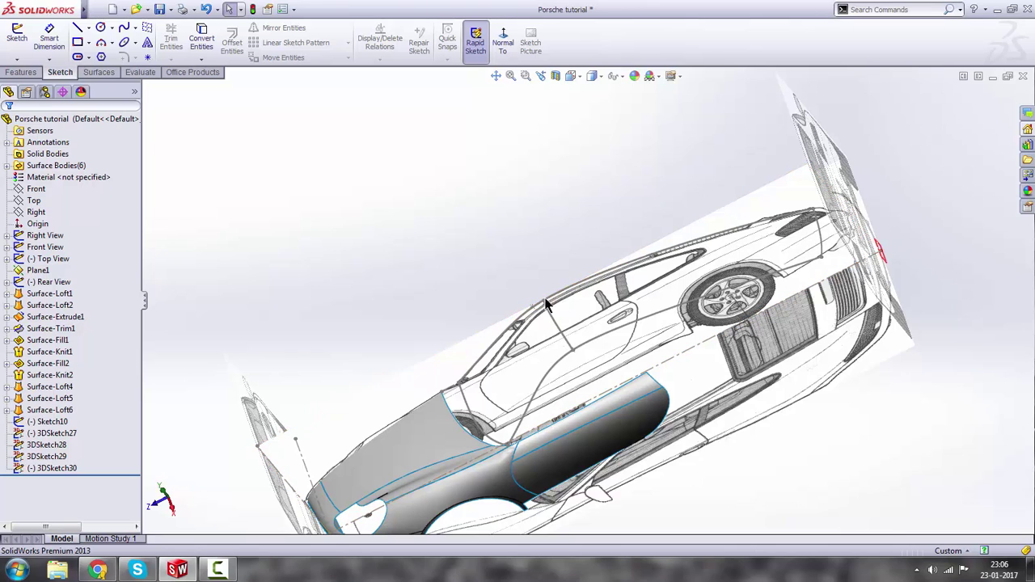
click(18, 280)
click(100, 72)
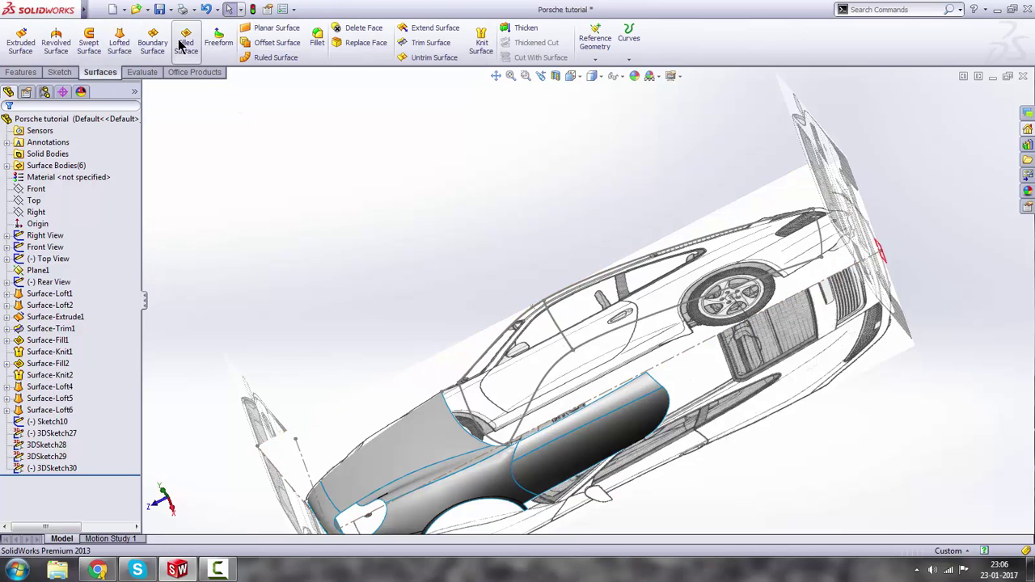
click(153, 42)
click(465, 402)
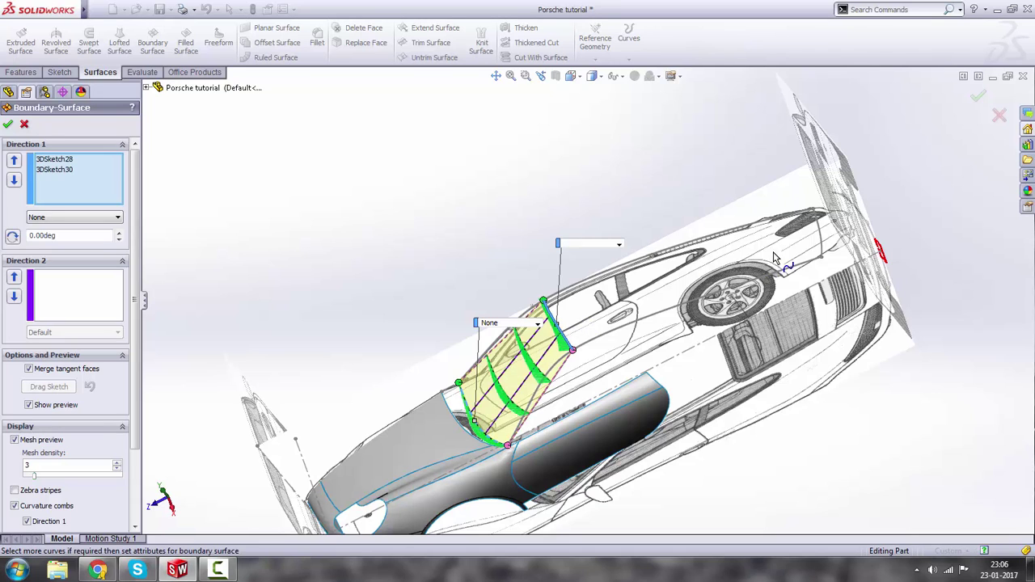
click(801, 243)
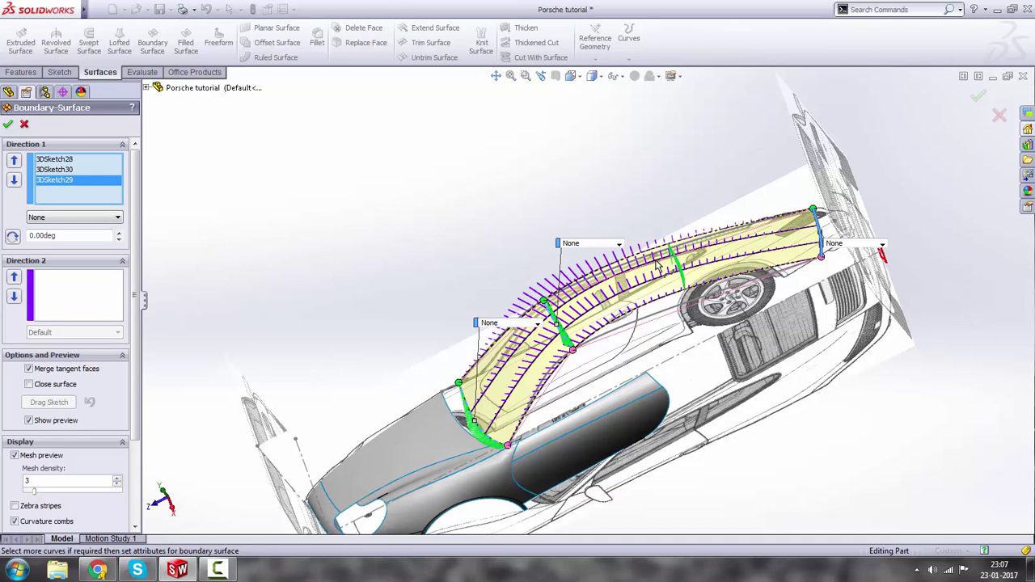
Add the roof's centreline curve Sketch10 and the side curve 3DSketch27 as the Direction 2 curves.
click(90, 303)
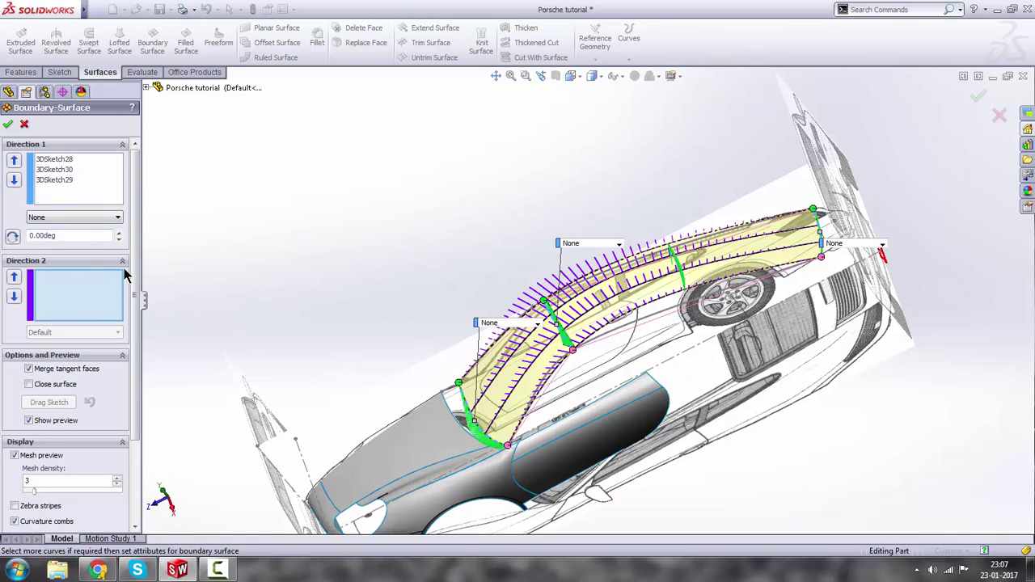
click(534, 314)
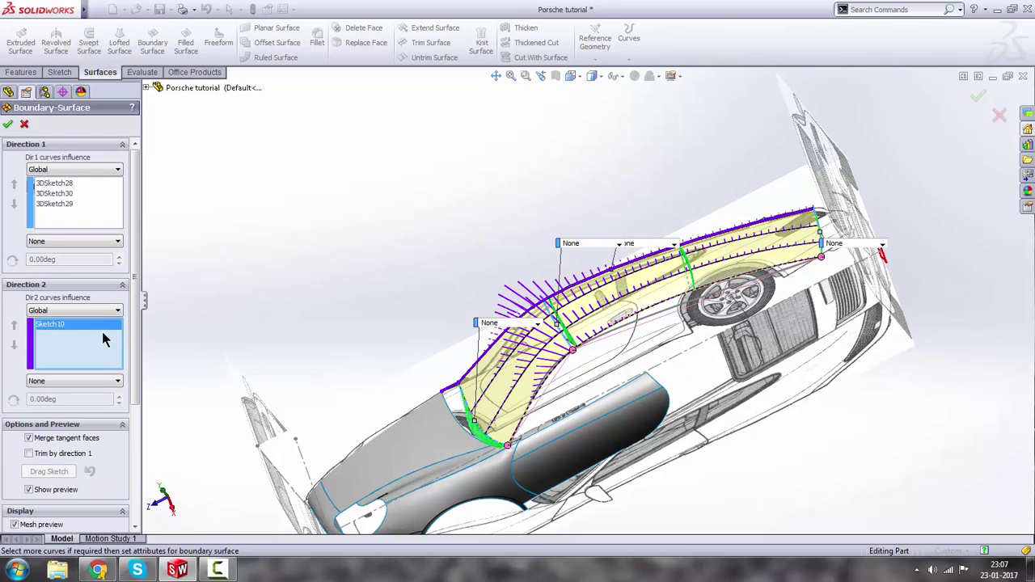
click(620, 341)
Examine the boundary surface preview from several angles and against the blueprint in the front view.
middle_drag(655, 327, 594, 322)
key(ctrl+7)
key(space)
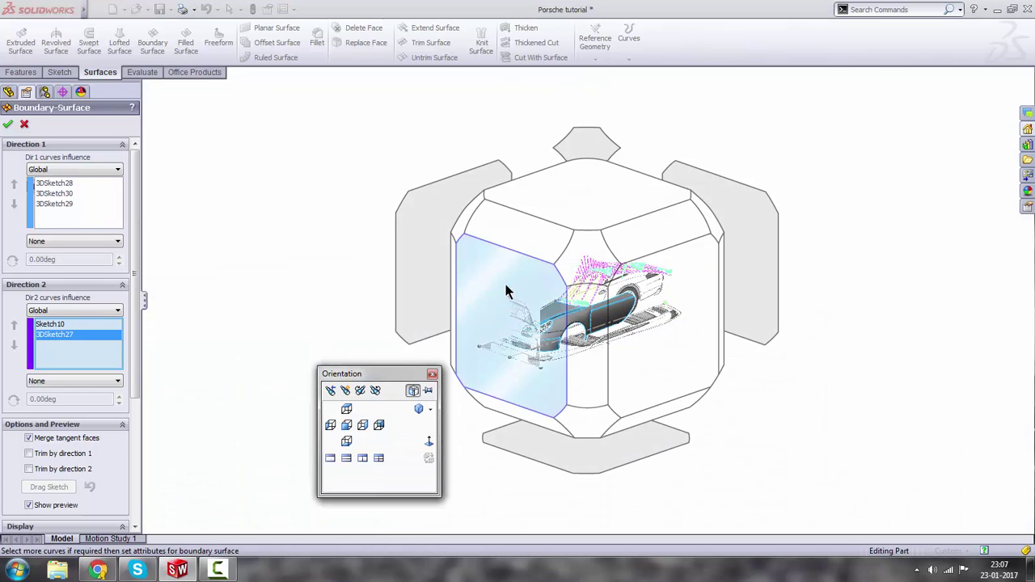
click(506, 283)
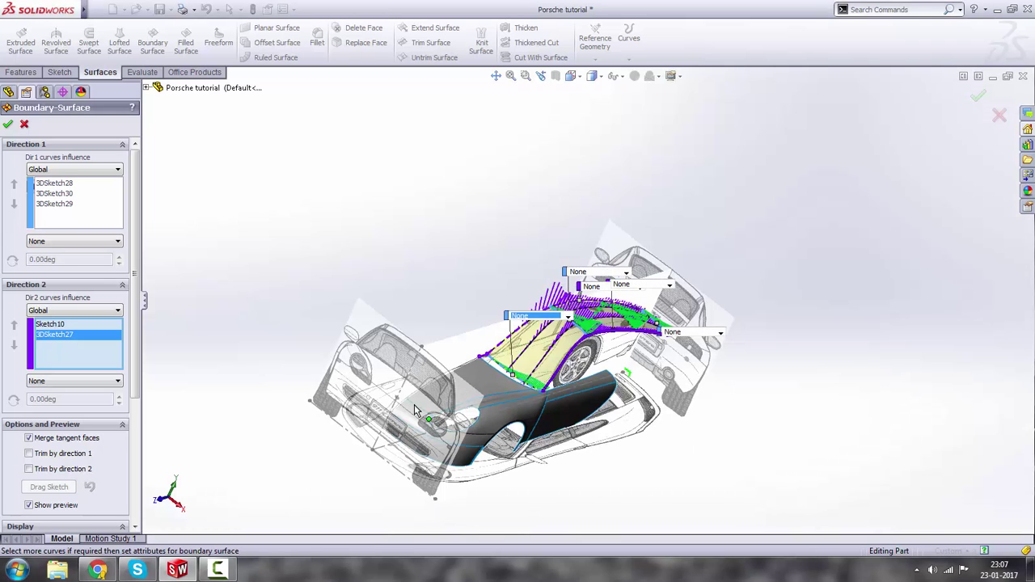
key(ctrl+7)
key(space)
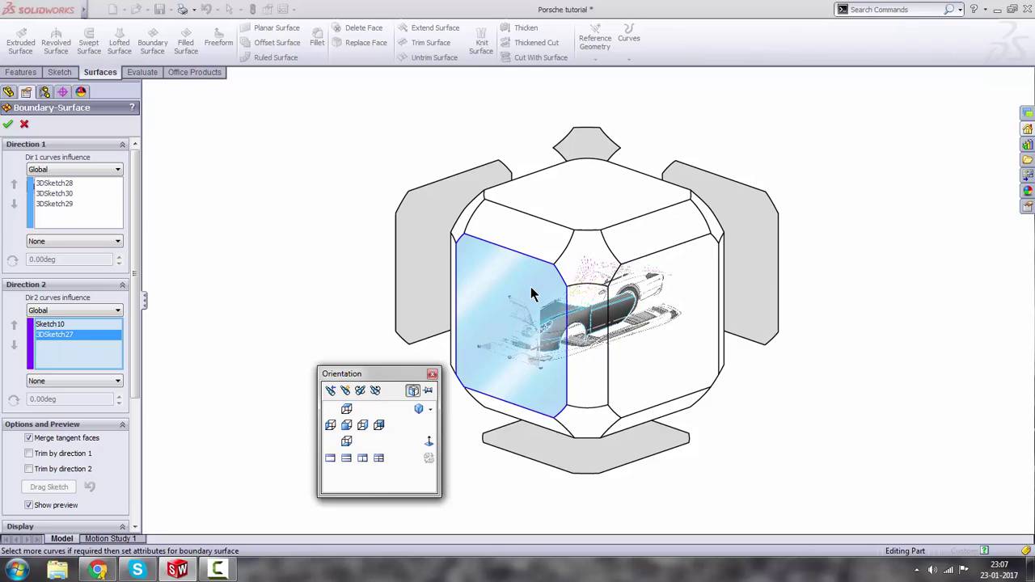
click(531, 292)
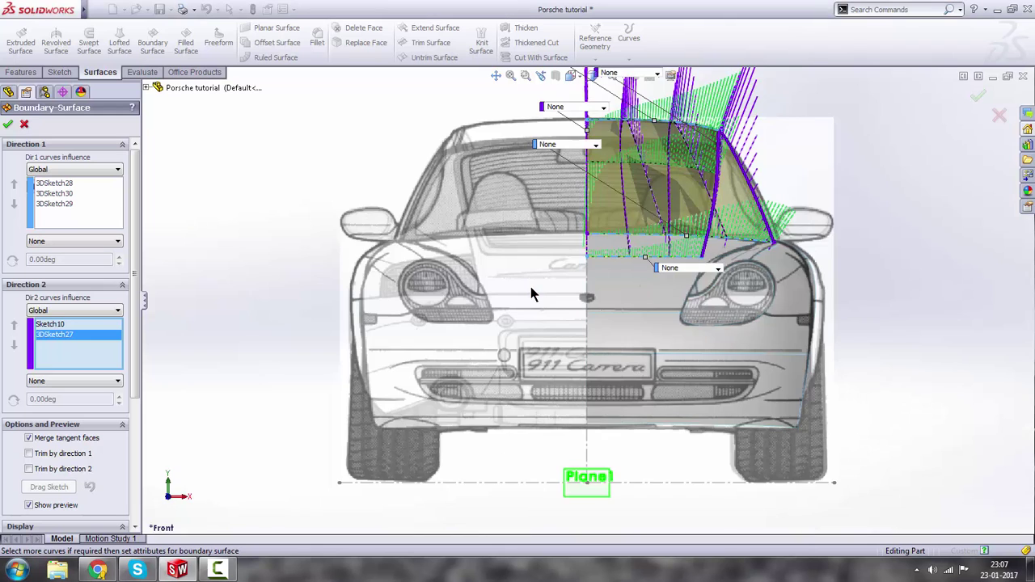
scroll(685, 183, up, 2)
scroll(685, 181, down, 1)
scroll(620, 191, down, 1)
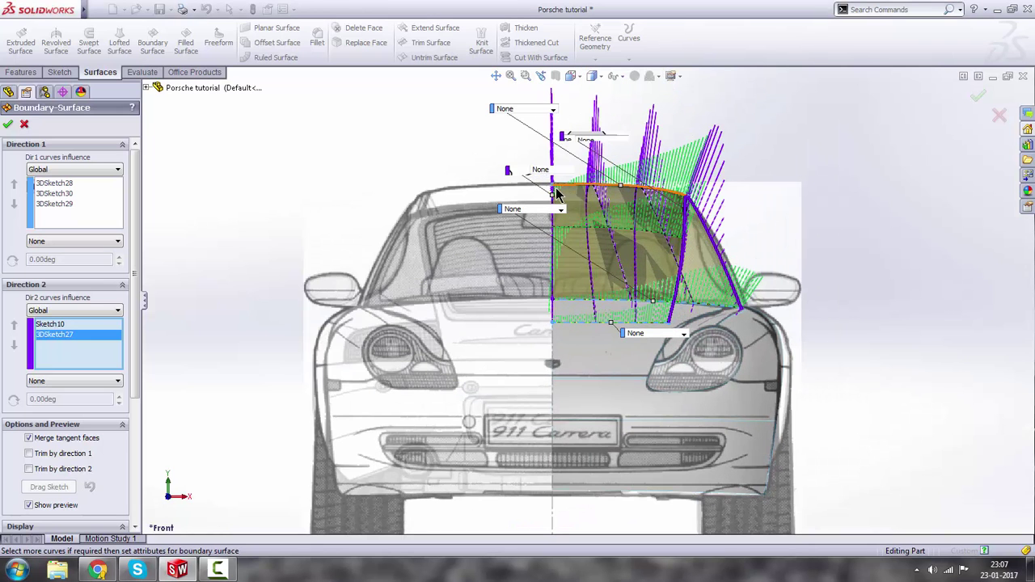
Accept the boundary surface for the roof and inspect its shape from the side.
click(8, 127)
middle_drag(827, 272, 443, 181)
click(443, 179)
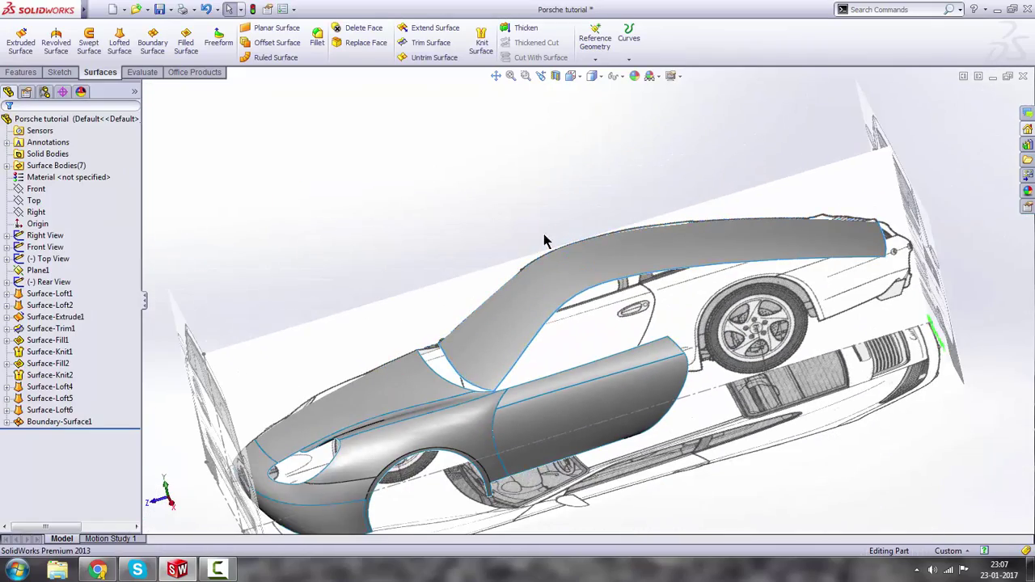
middle_drag(575, 273, 637, 289)
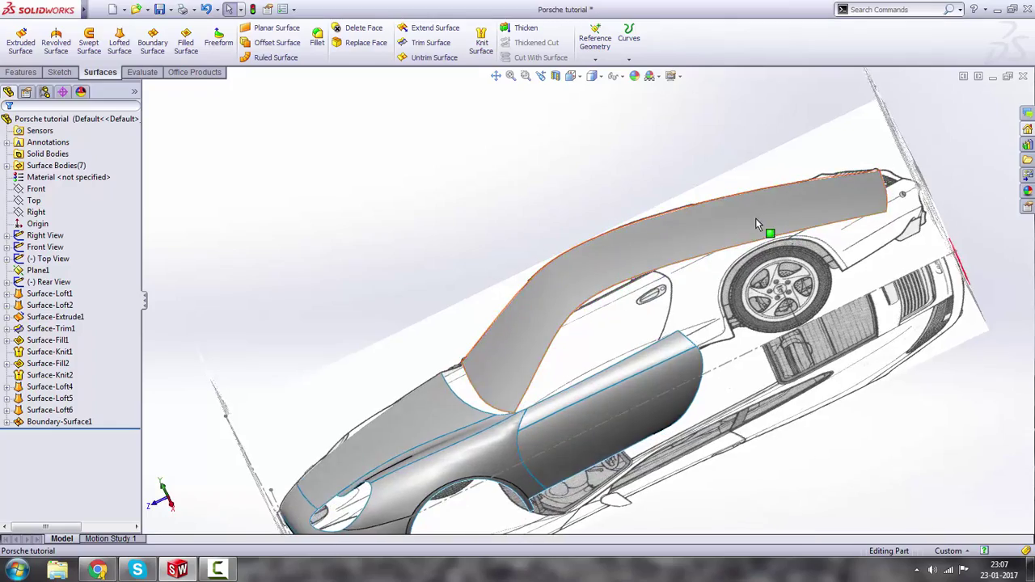
Examine the roof's boundary surface against the side blueprint from several angles.
scroll(759, 224, down, 2)
middle_drag(758, 224, 719, 271)
scroll(603, 323, up, 6)
middle_drag(600, 335, 275, 333)
scroll(570, 344, down, 3)
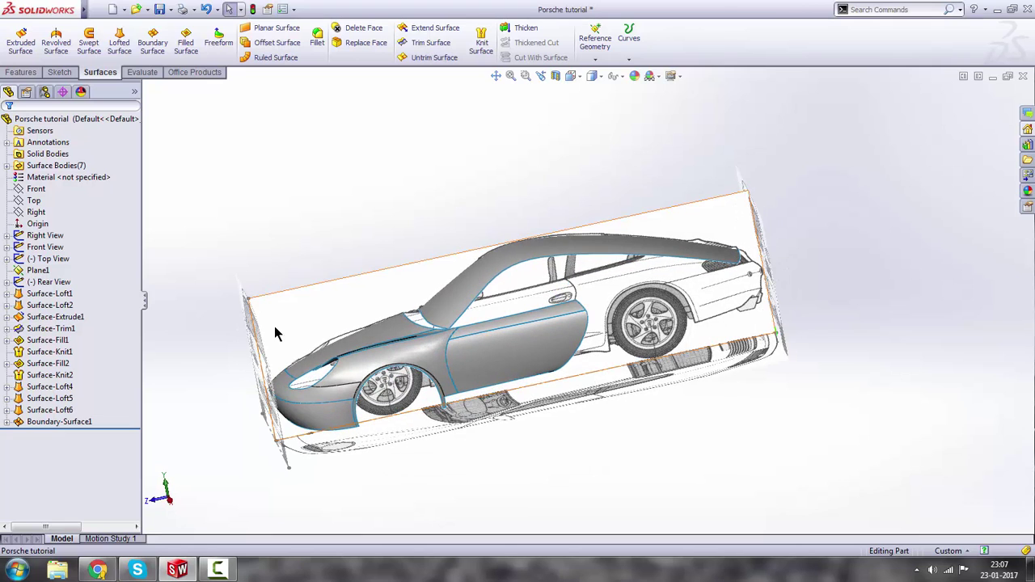
Hide the Right View, Front View, Top View and Rear View blueprint sketches and view the bare surfaces at an angle.
click(42, 236)
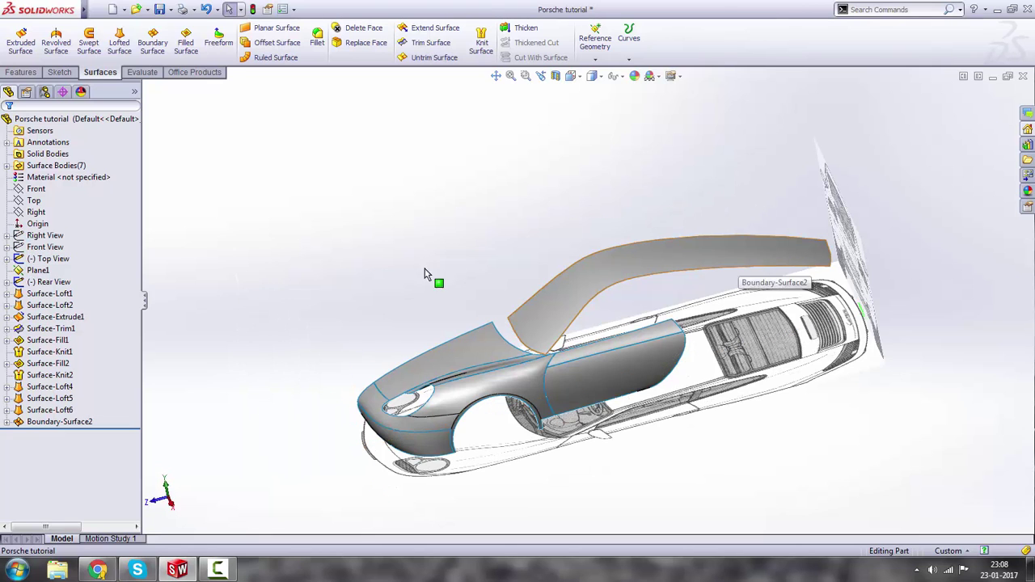
middle_drag(634, 254, 631, 275)
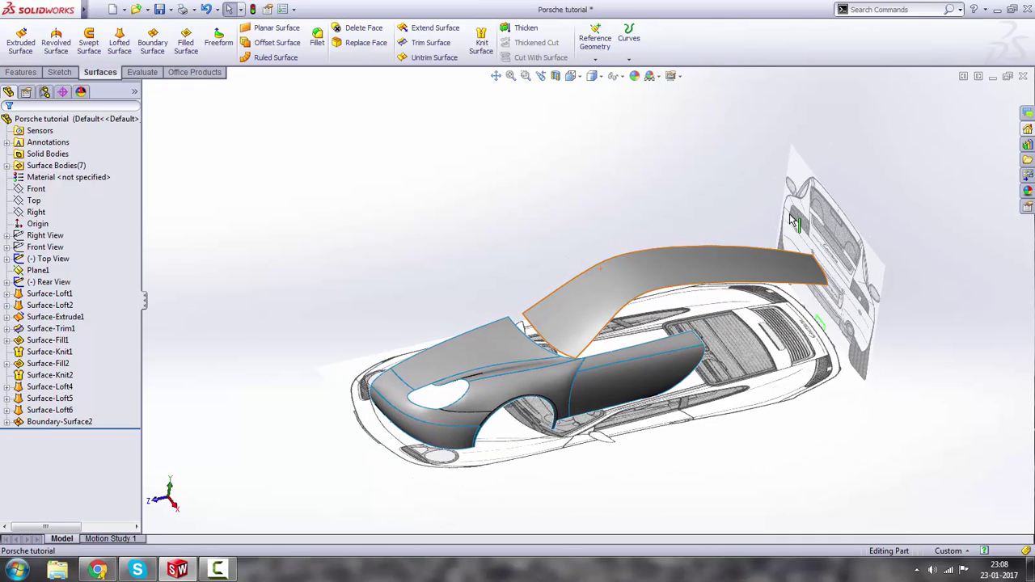
click(37, 259)
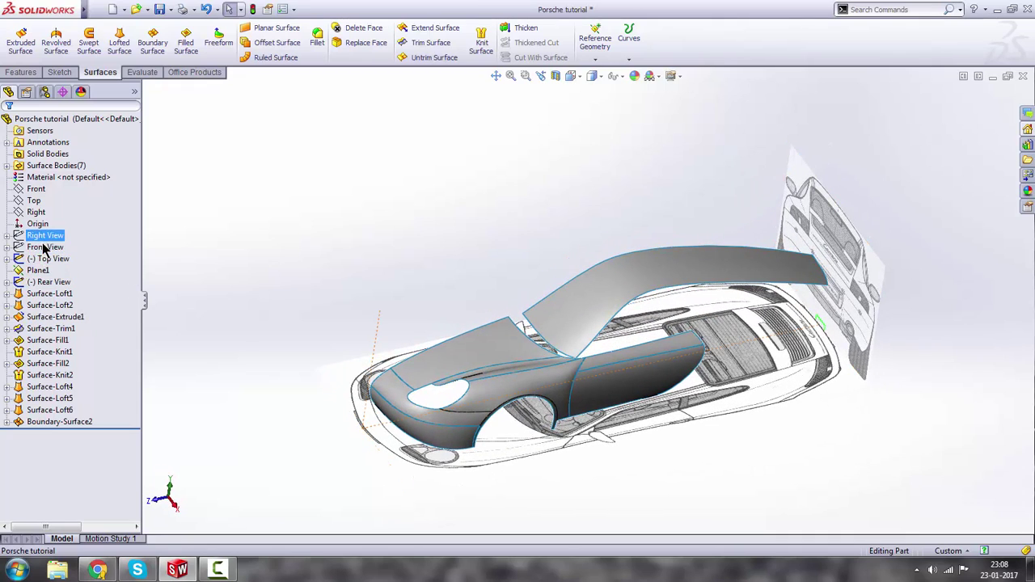
right_click(43, 261)
click(55, 240)
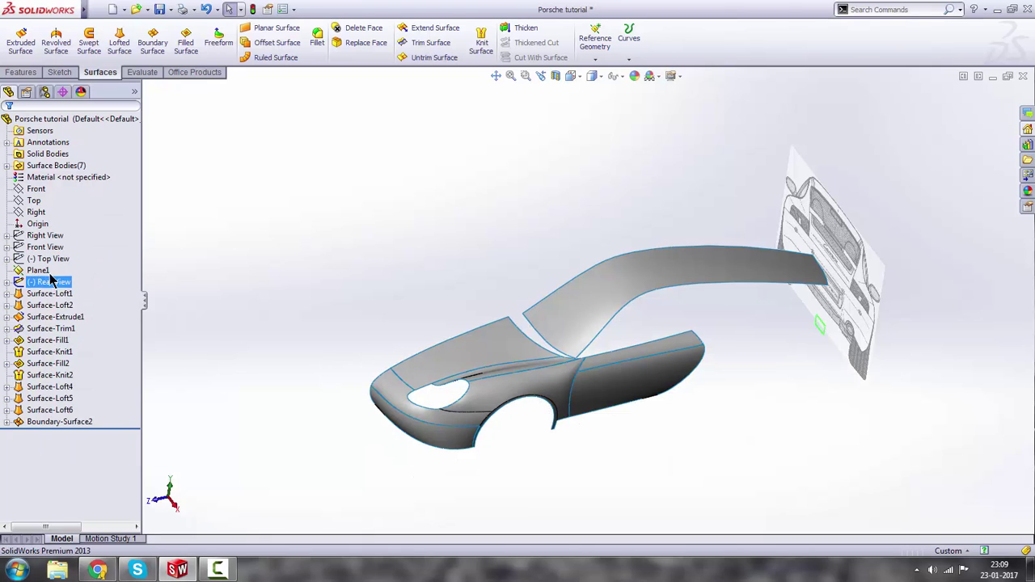
right_click(50, 281)
click(60, 260)
middle_drag(243, 257, 570, 300)
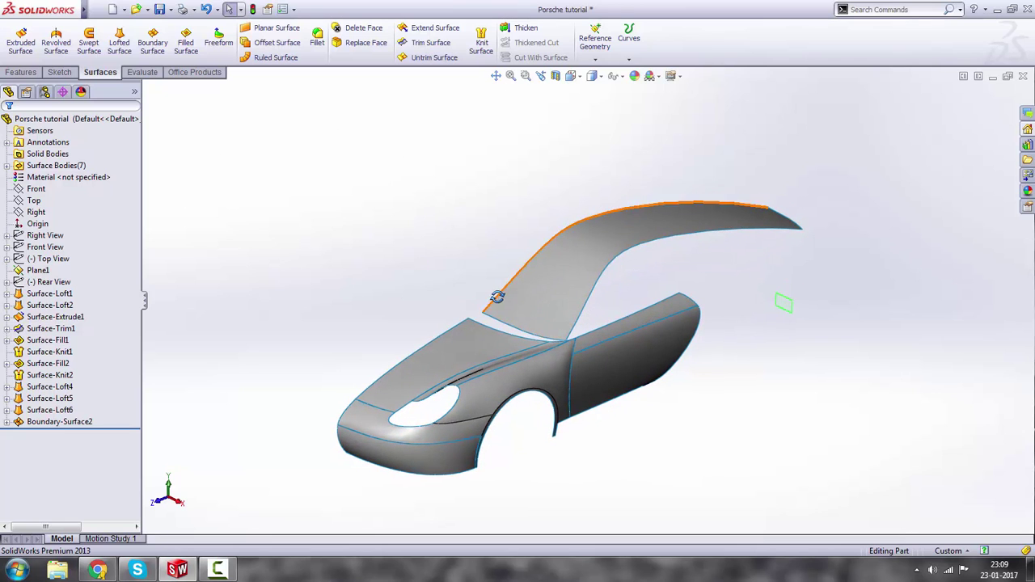
middle_drag(497, 296, 668, 292)
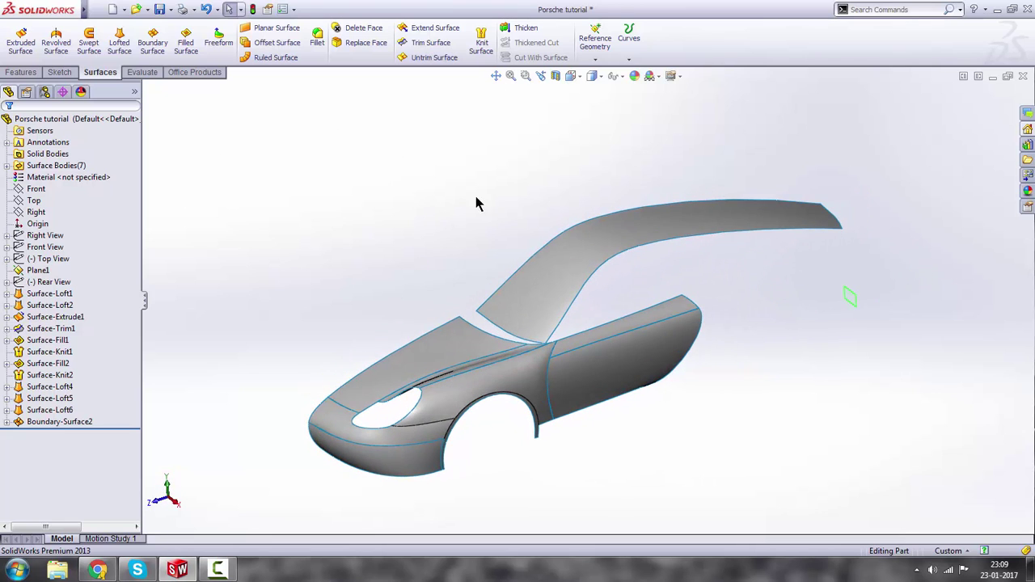
Start a Mirror feature about the Right plane and set it to mirror bodies.
click(22, 73)
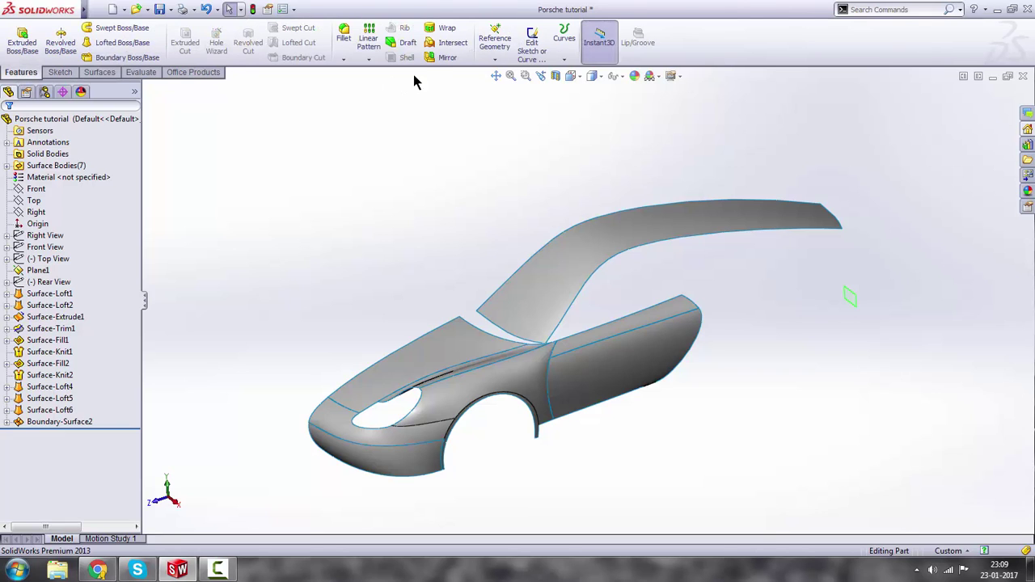
click(447, 58)
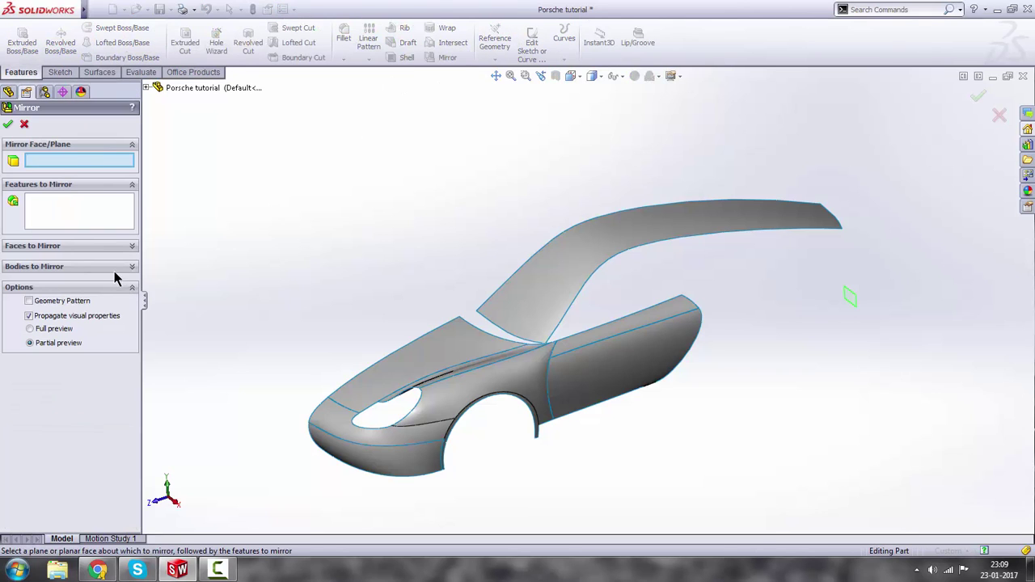
click(147, 89)
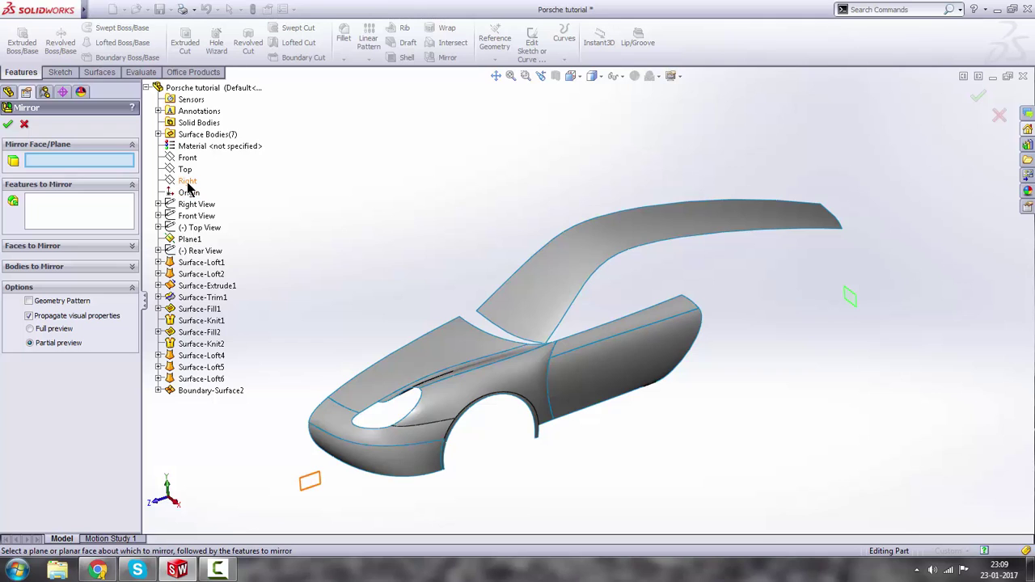
click(187, 180)
click(58, 268)
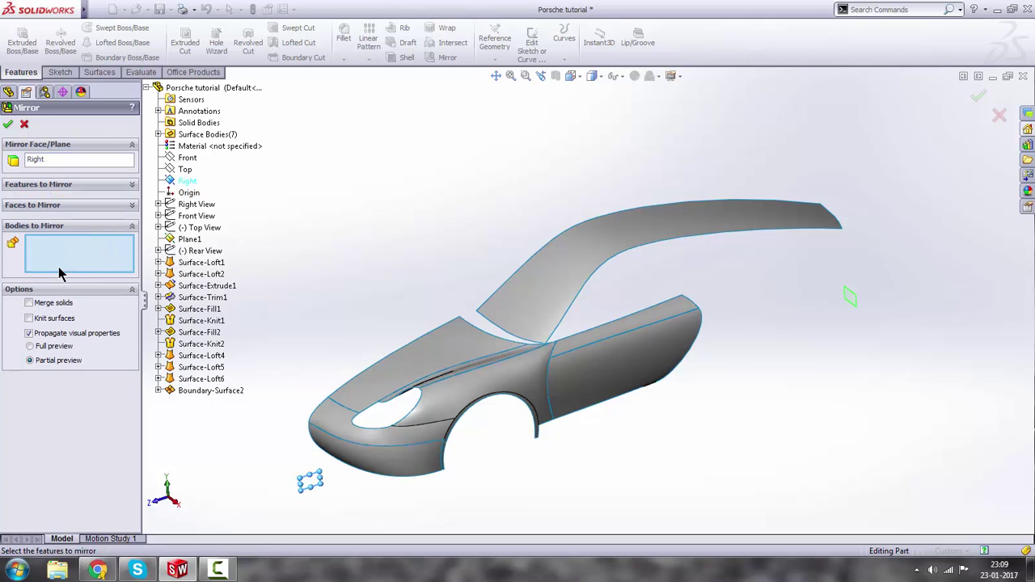
Select all surface bodies for the mirror: hood, fender, nose, front bumper, both door surfaces and the roof.
click(435, 349)
click(503, 382)
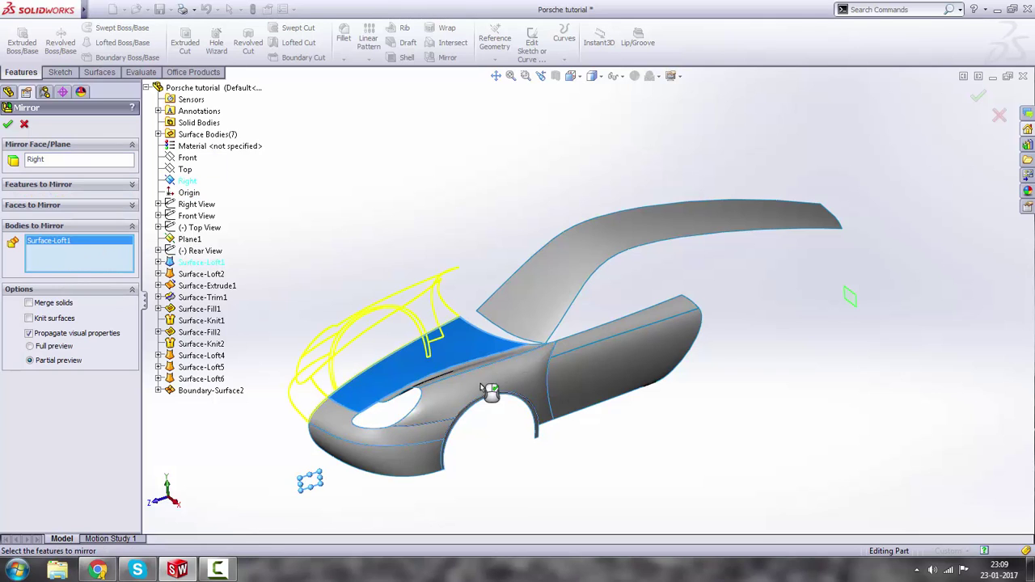
scroll(488, 387, down, 3)
click(405, 411)
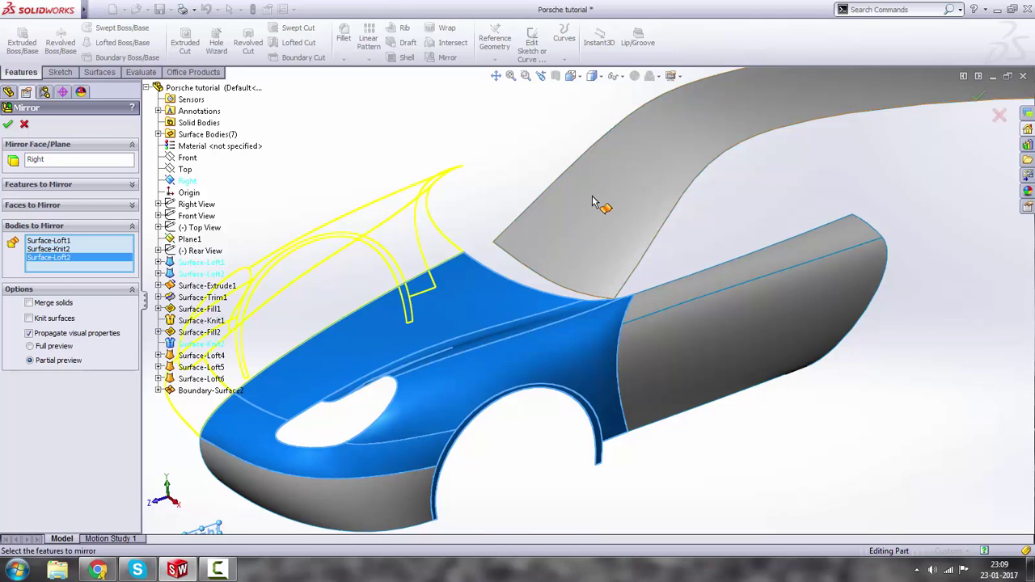
click(602, 205)
click(715, 290)
scroll(493, 421, up, 3)
click(380, 461)
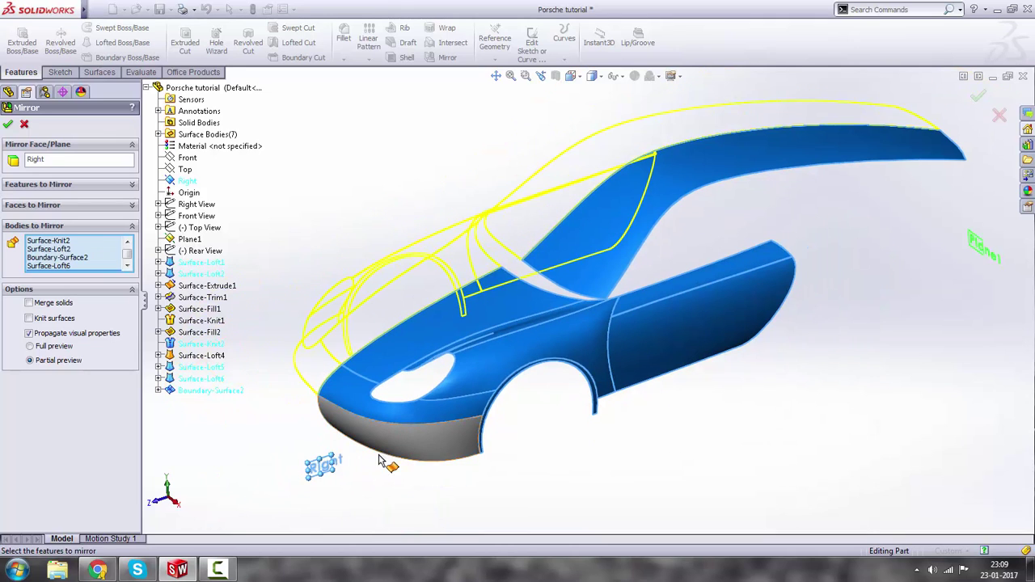
click(418, 450)
scroll(533, 324, up, 5)
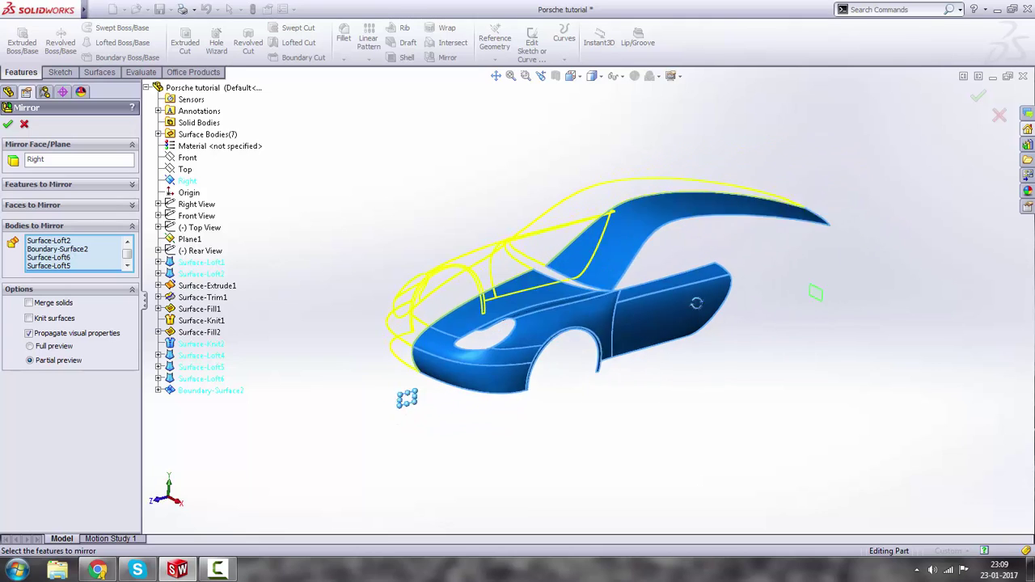
Accept the mirror to check the shape of the whole car body, and undo it.
middle_drag(351, 319, 619, 279)
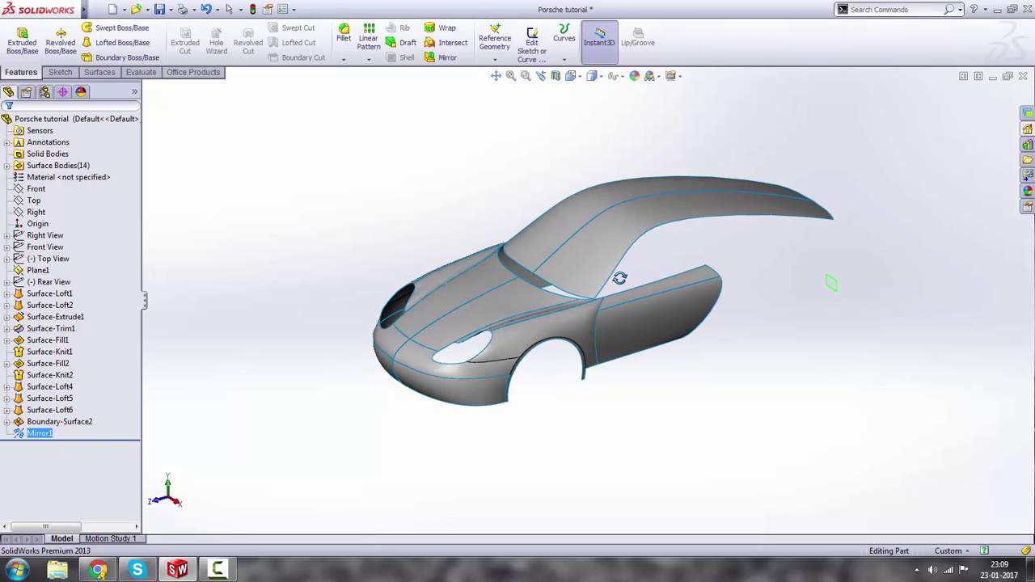
scroll(596, 272, up, 2)
scroll(594, 271, down, 3)
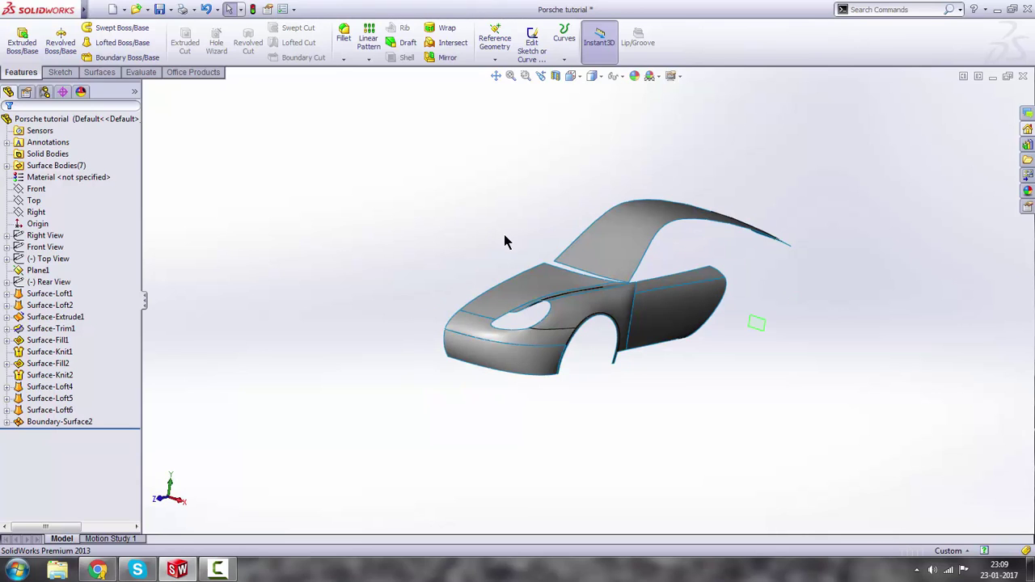
middle_drag(646, 266, 668, 305)
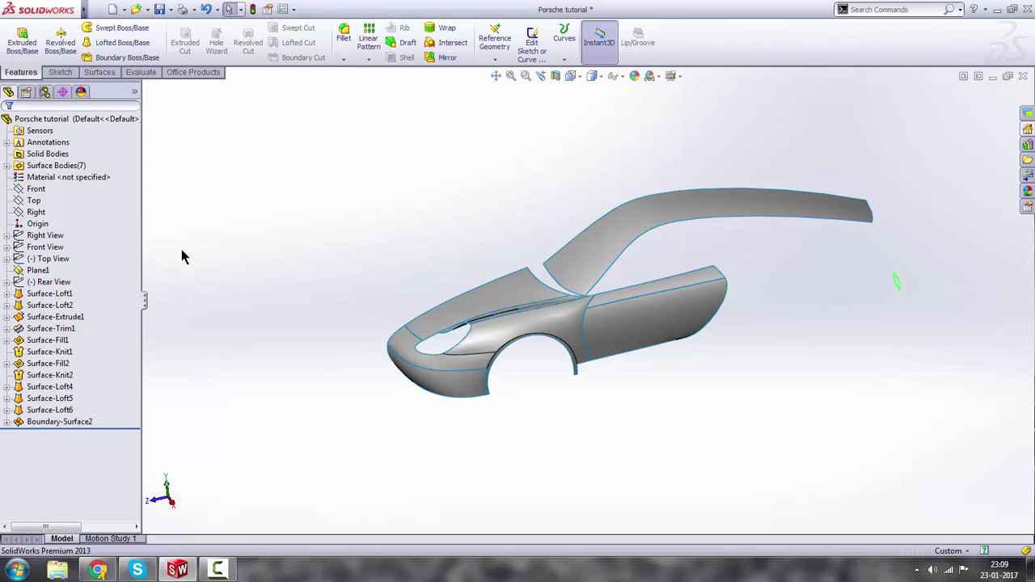
Show the Right View, Front View, Top View and Rear View blueprint sketches and save the part.
right_click(47, 240)
click(54, 221)
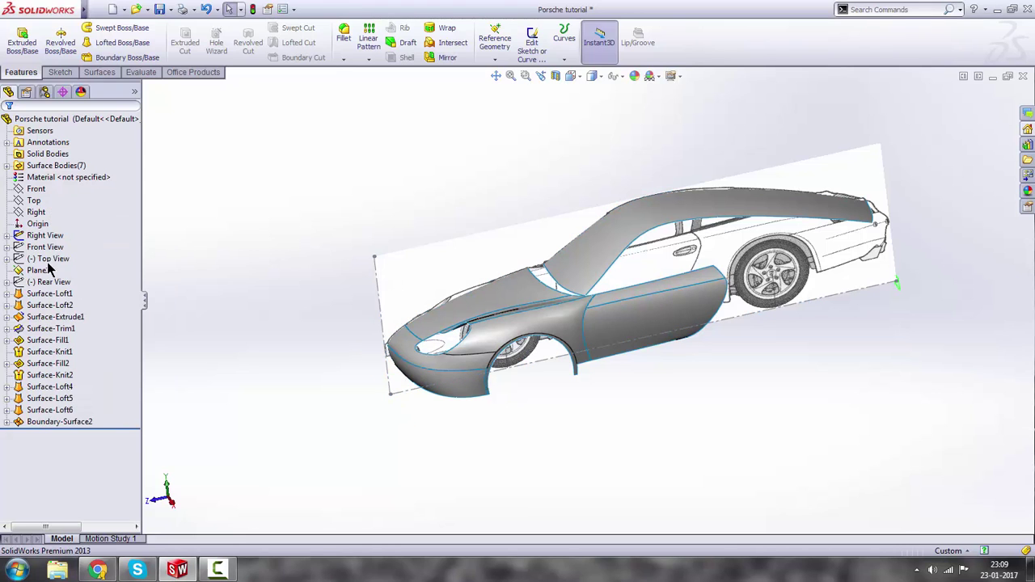
right_click(46, 249)
click(63, 229)
right_click(50, 259)
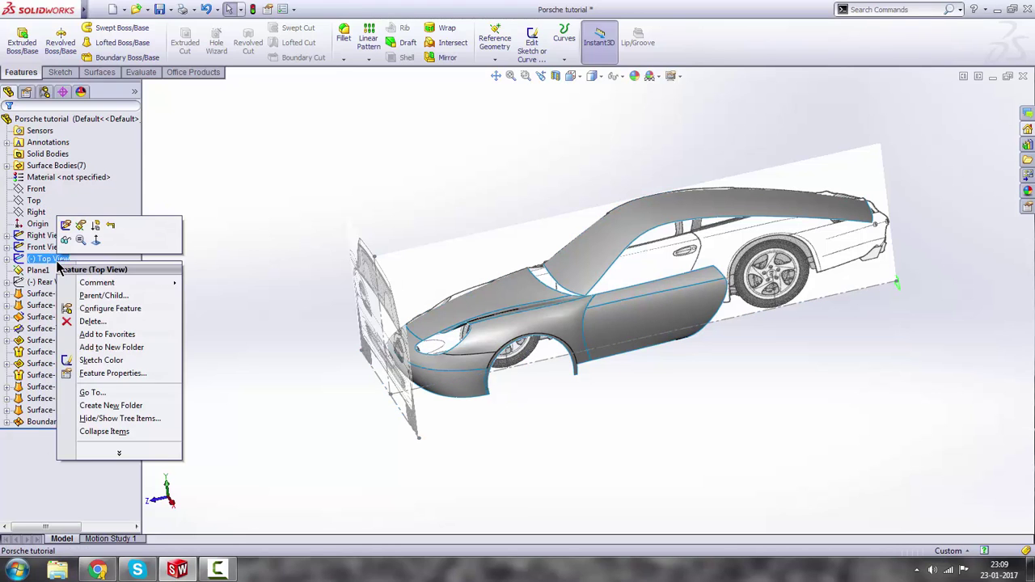
click(66, 243)
right_click(48, 281)
click(65, 262)
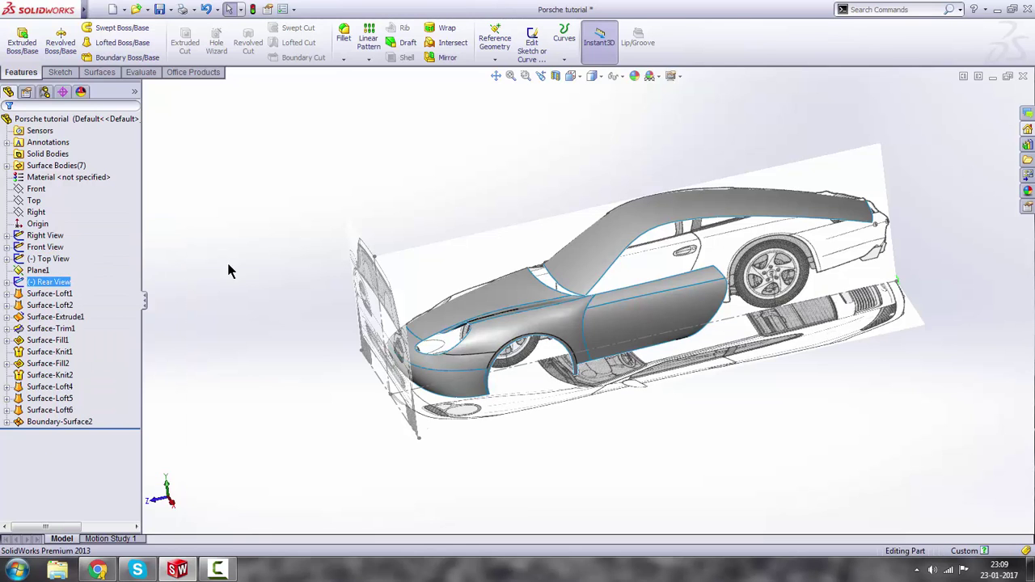
mouse_move(229, 270)
middle_down()
mouse_move(483, 248)
mouse_move(406, 237)
middle_up()
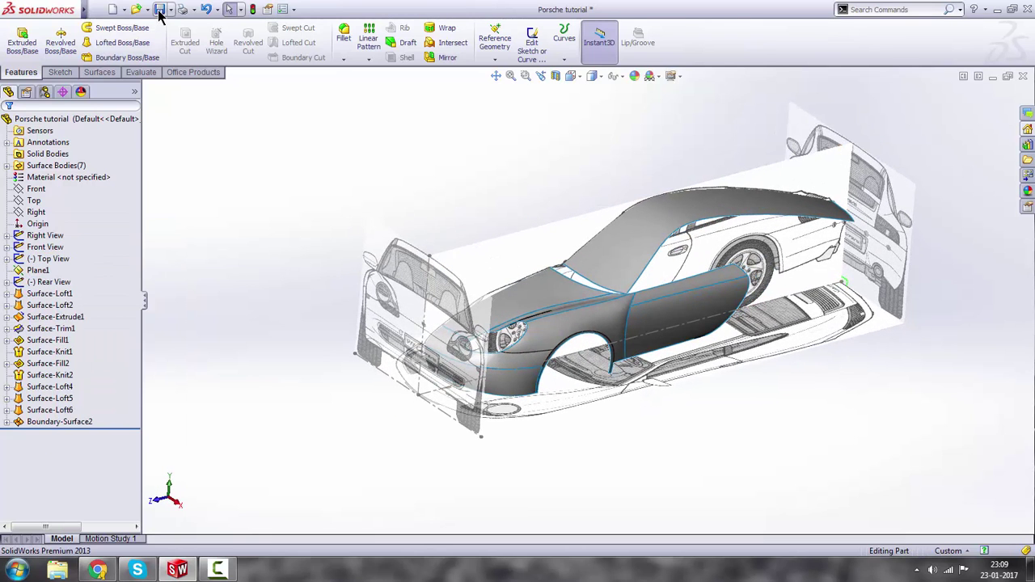
key(ctrl+s)
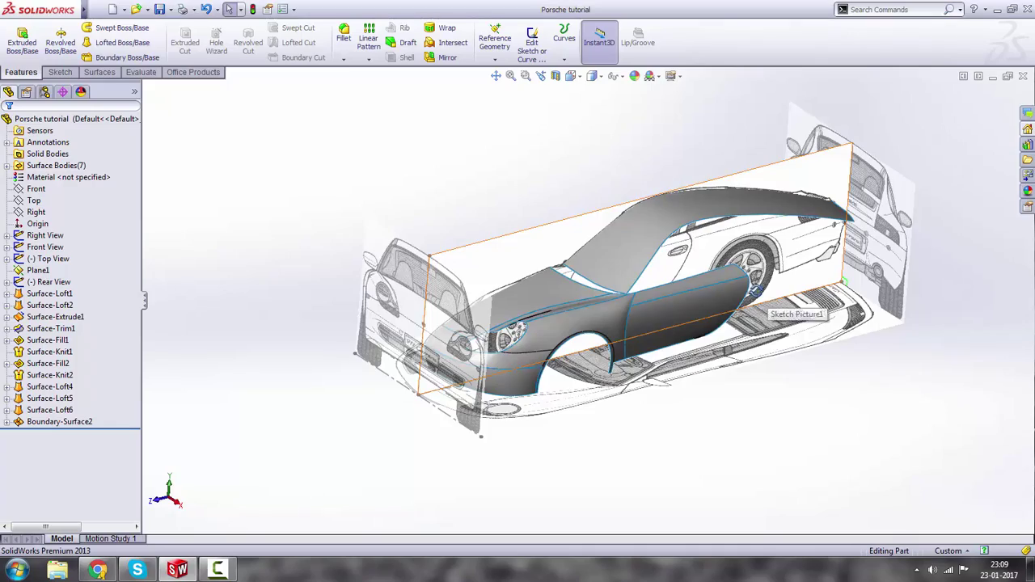
Examine the roof, door and front surfaces against the blueprints from several angles.
middle_drag(757, 292, 722, 320)
scroll(582, 321, down, 3)
middle_drag(582, 321, 641, 317)
scroll(588, 300, up, 4)
scroll(630, 307, up, 1)
scroll(670, 321, down, 1)
scroll(646, 315, down, 2)
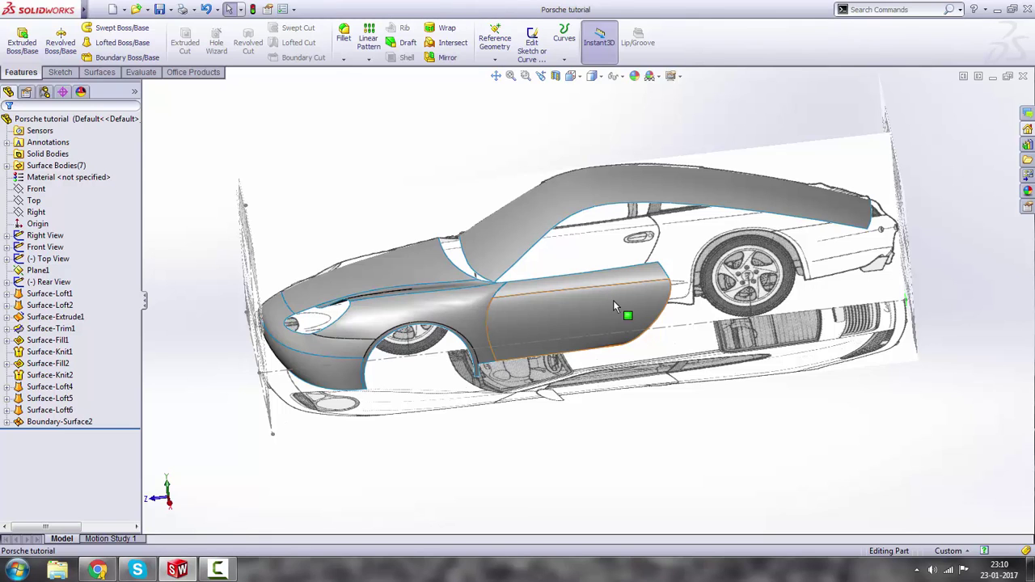
scroll(631, 299, up, 2)
scroll(606, 274, down, 2)
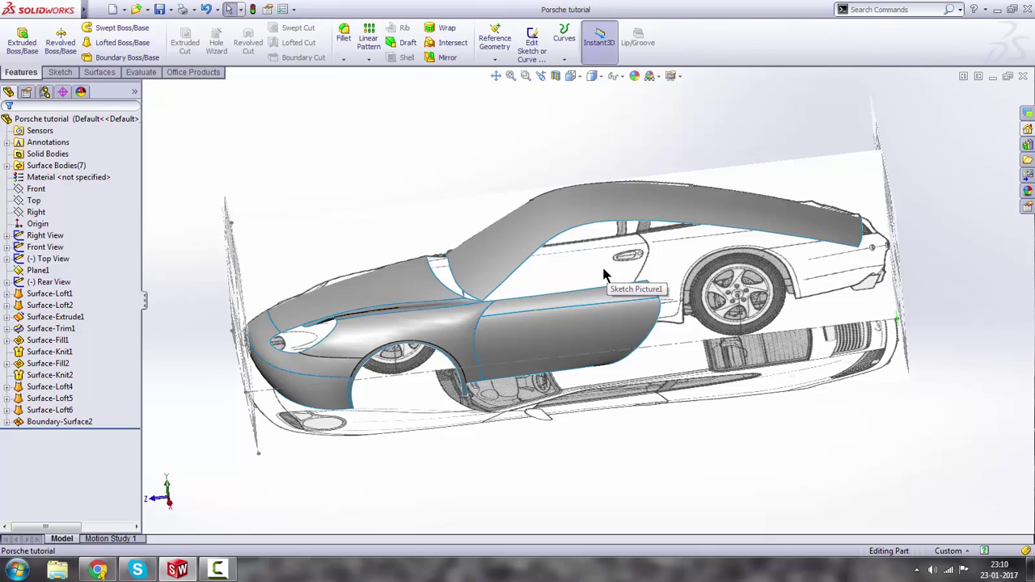
mouse_move(602, 274)
middle_down()
mouse_move(594, 289)
mouse_move(659, 296)
middle_up()
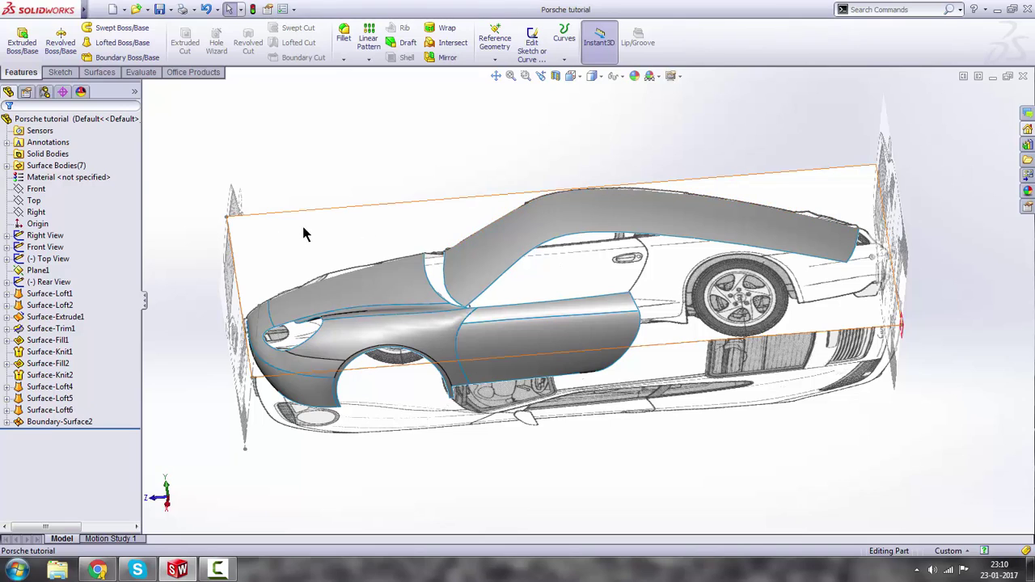